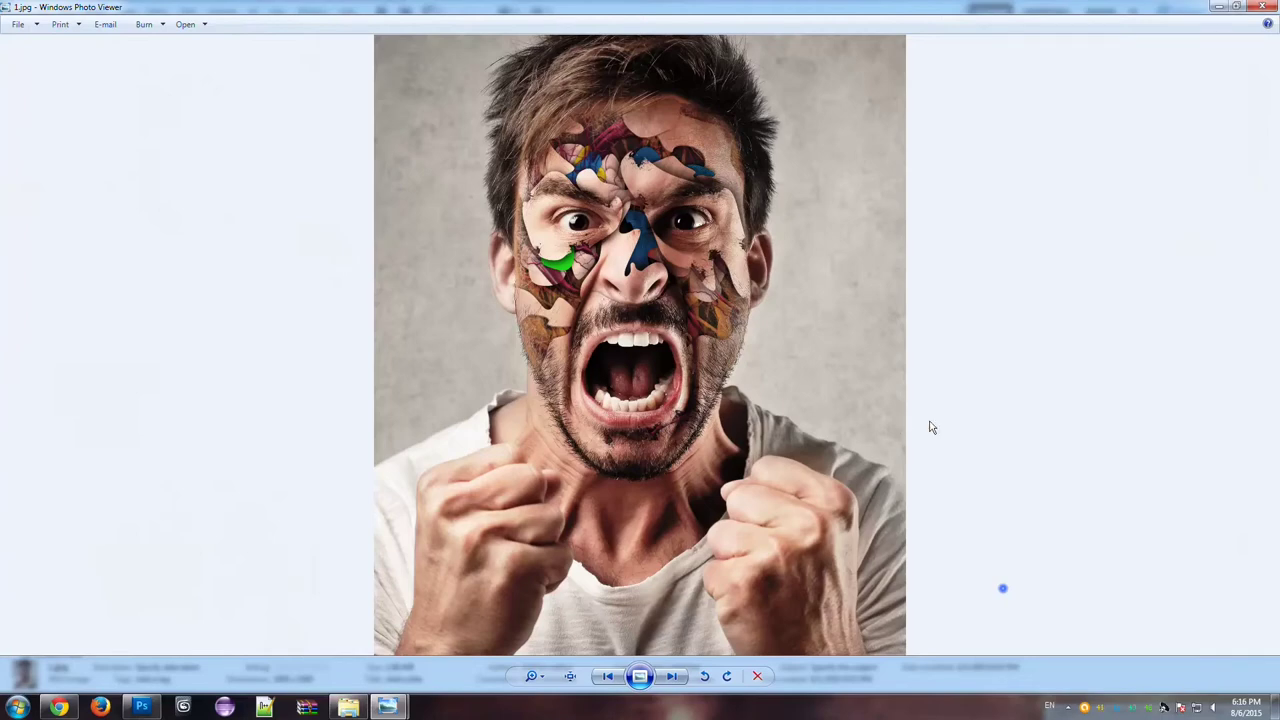
- Browse sample portraits 1.jpg through 4.jpg, zooming into 4.jpg to inspect its forehead and lower face
{"action": "left_click", "coordinate": [879, 421]}
{"action": "scroll", "coordinate": [726, 232], "scroll_direction": "up", "scroll_amount": 3}
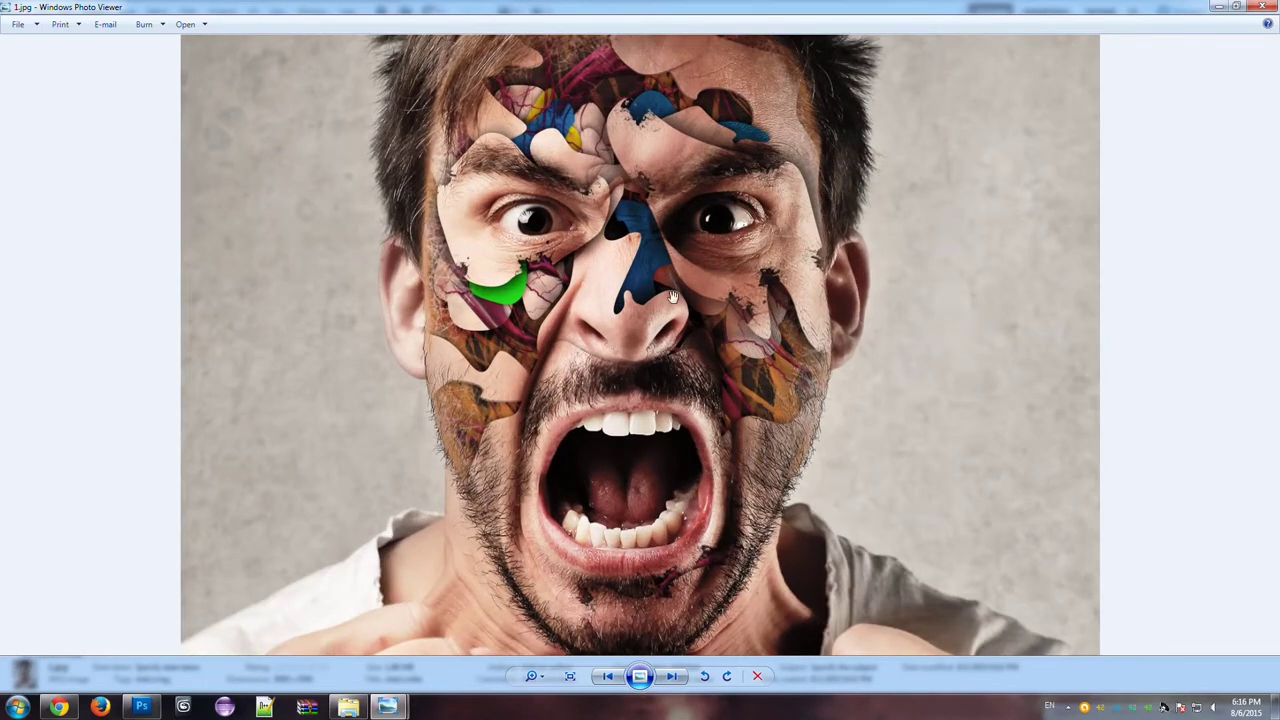
{"action": "scroll", "coordinate": [668, 398], "scroll_direction": "down", "scroll_amount": 2}
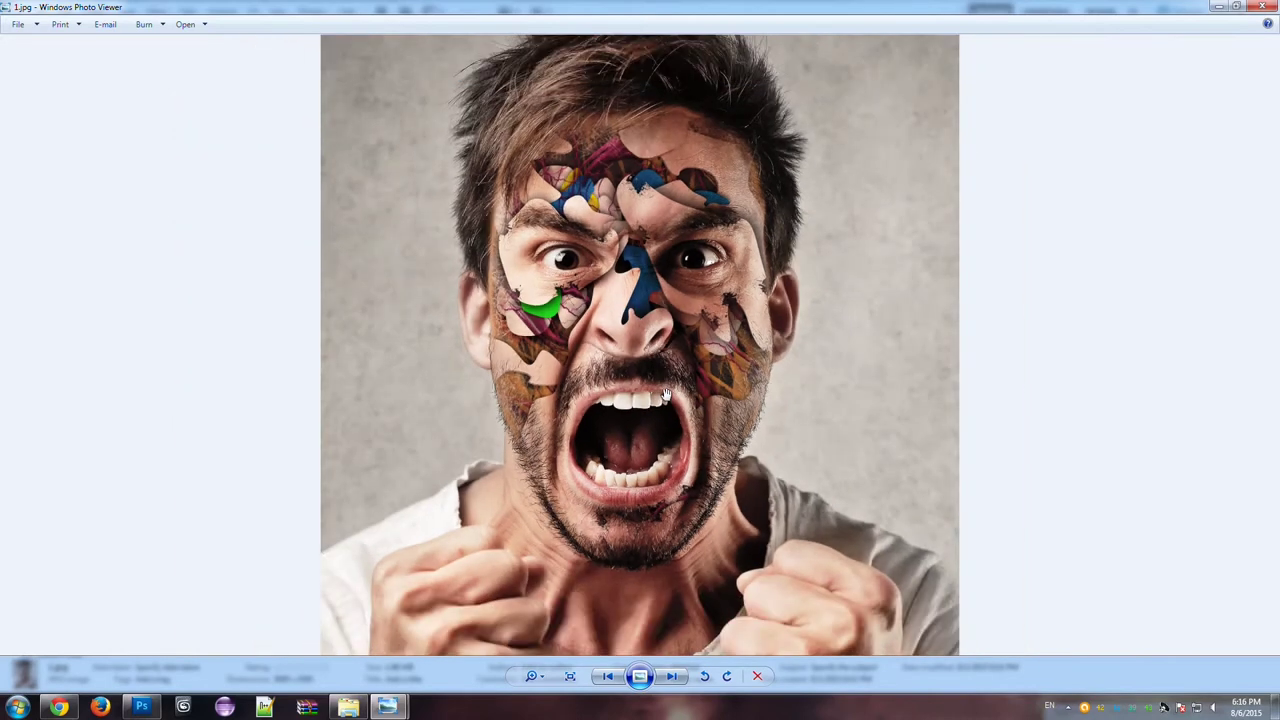
{"action": "left_click", "coordinate": [672, 677]}
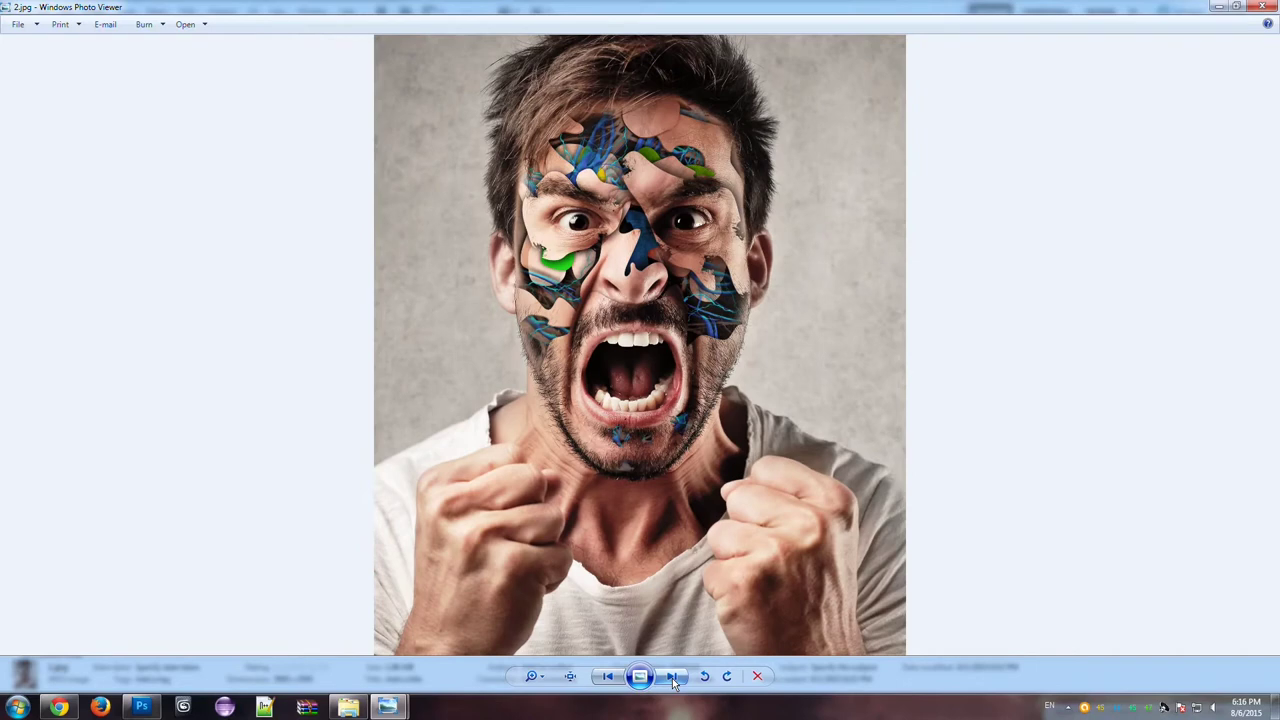
{"action": "left_click", "coordinate": [672, 677]}
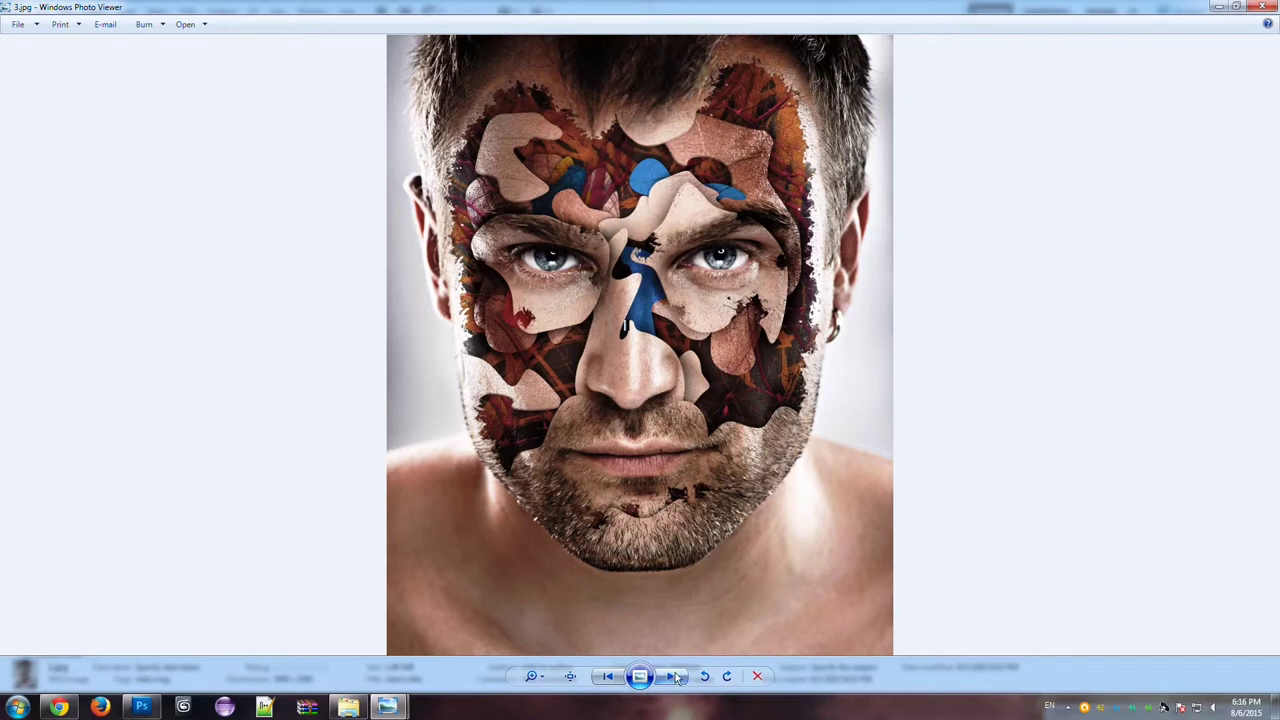
{"action": "left_click", "coordinate": [674, 678]}
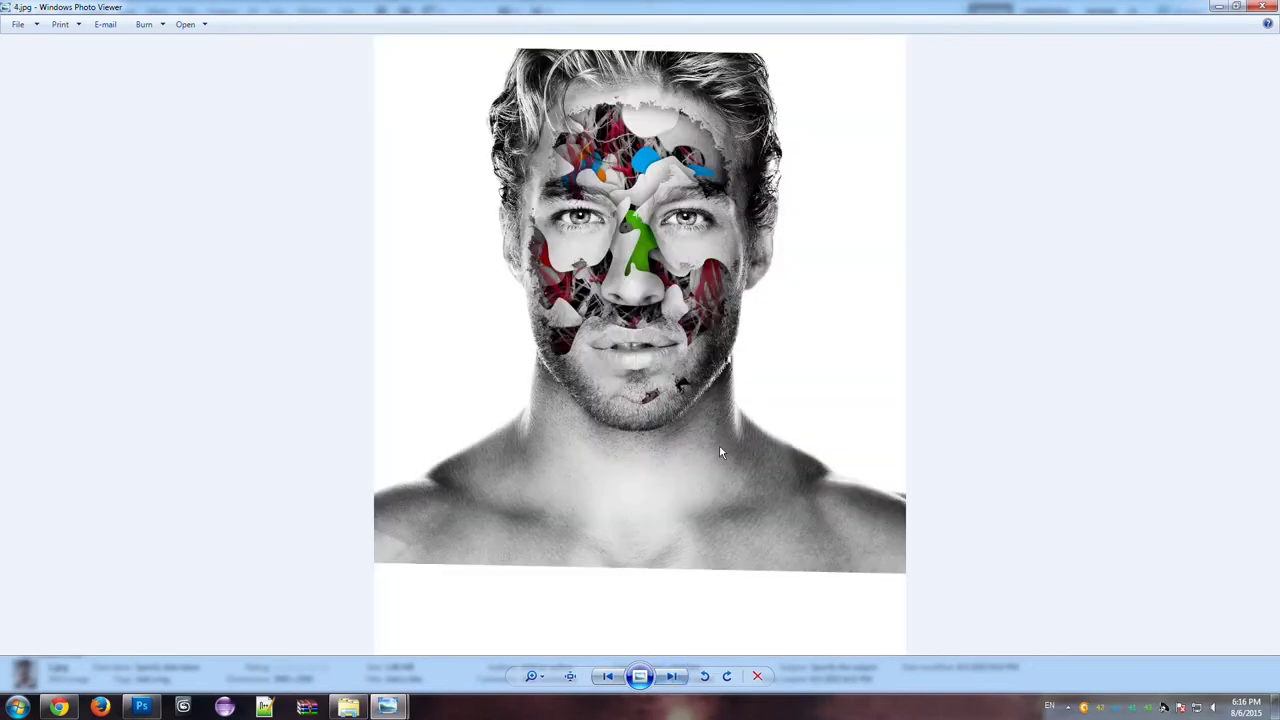
{"action": "scroll", "coordinate": [622, 318], "scroll_direction": "up", "scroll_amount": 3}
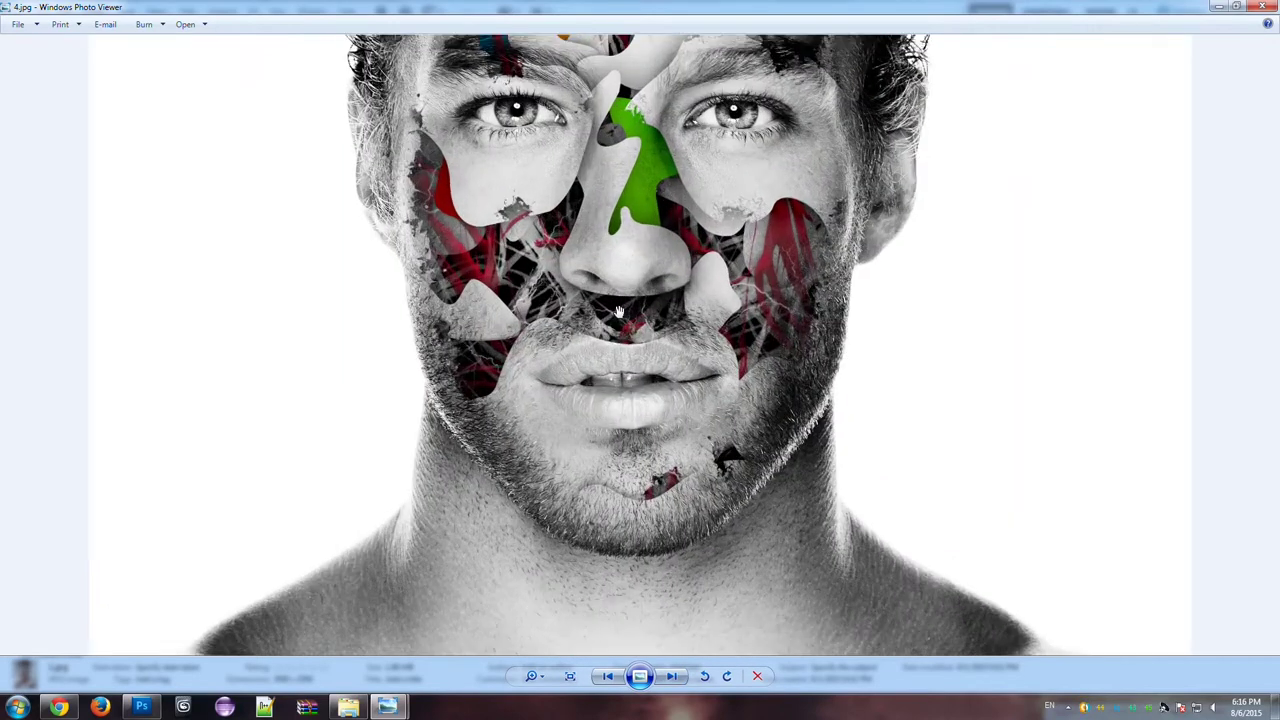
{"action": "left_click_drag", "start_coordinate": [620, 248], "coordinate": [638, 460]}
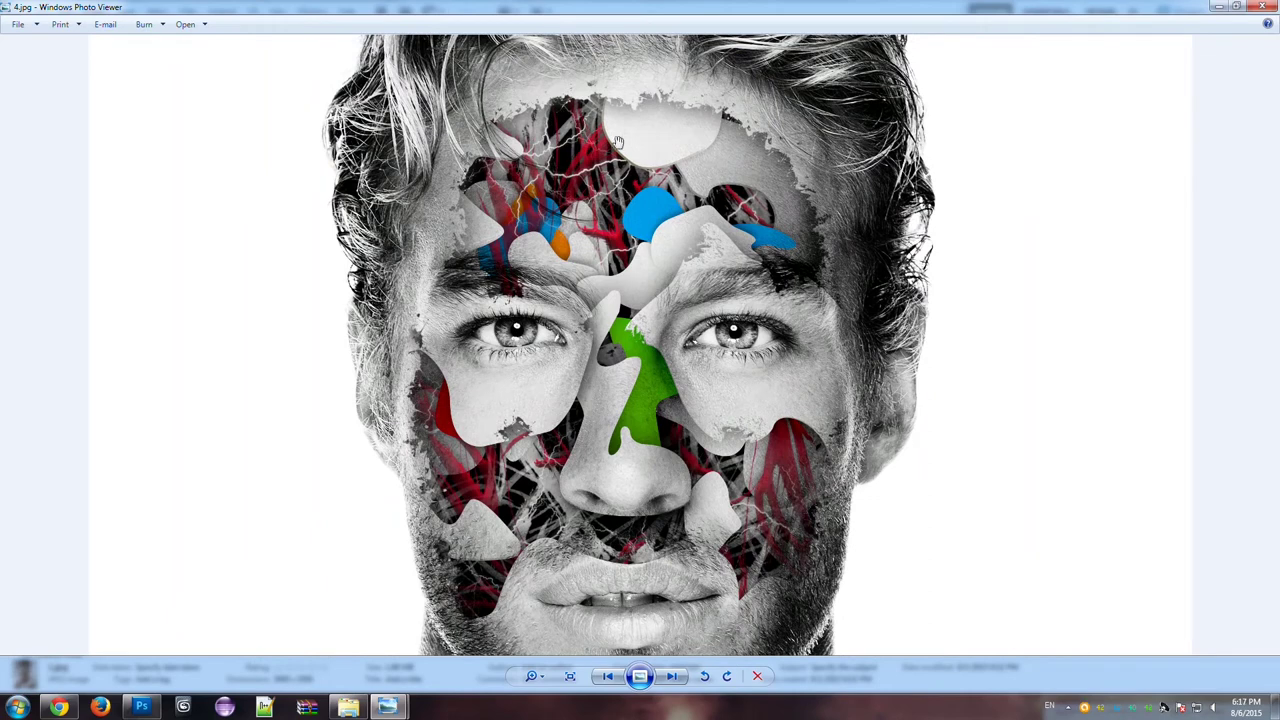
{"action": "left_click_drag", "start_coordinate": [445, 385], "coordinate": [452, 287]}
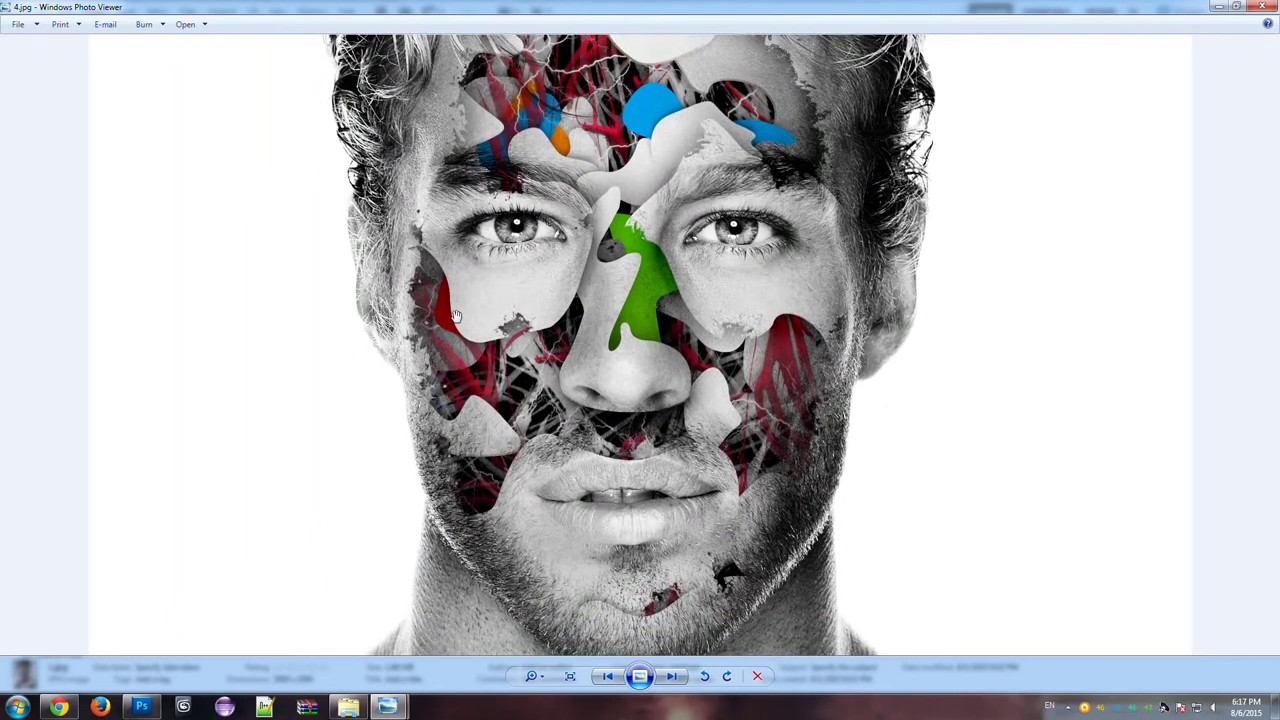
- Browse samples 4a.jpg through 11.jpg, return to the angry man 1.jpg, and switch to Photoshop
{"action": "left_click", "coordinate": [673, 679]}
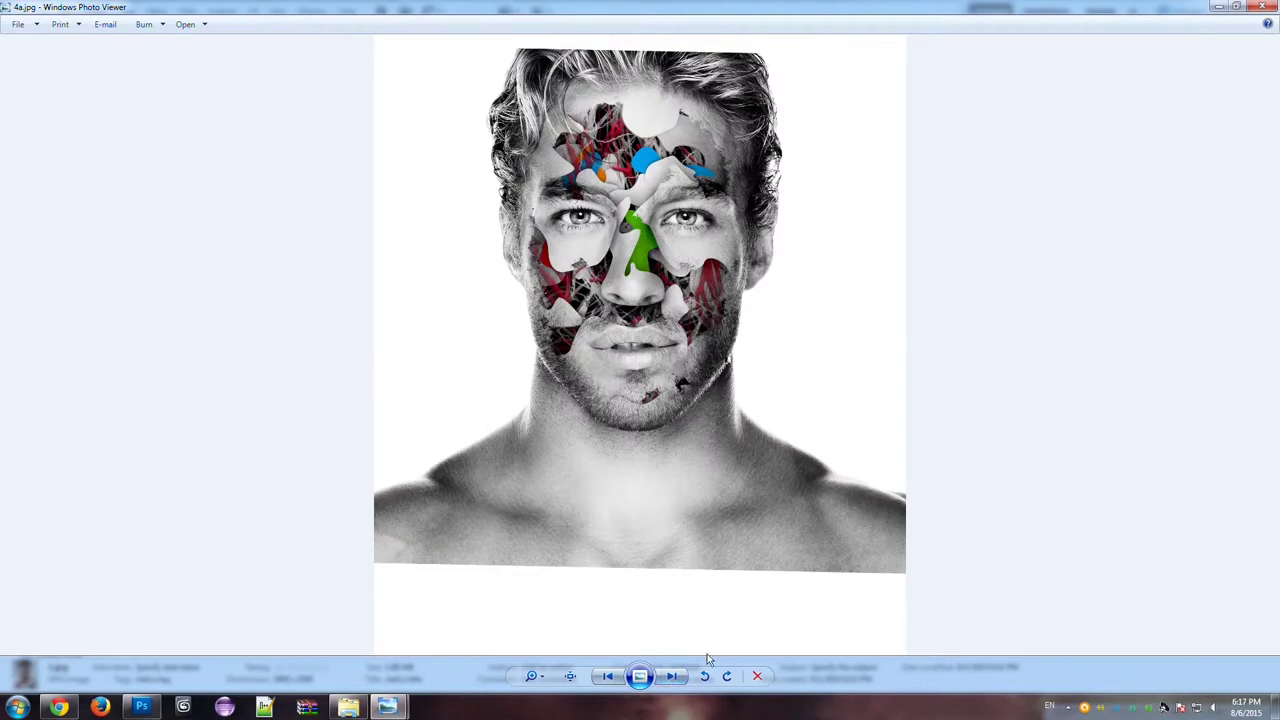
{"action": "left_click", "coordinate": [673, 677]}
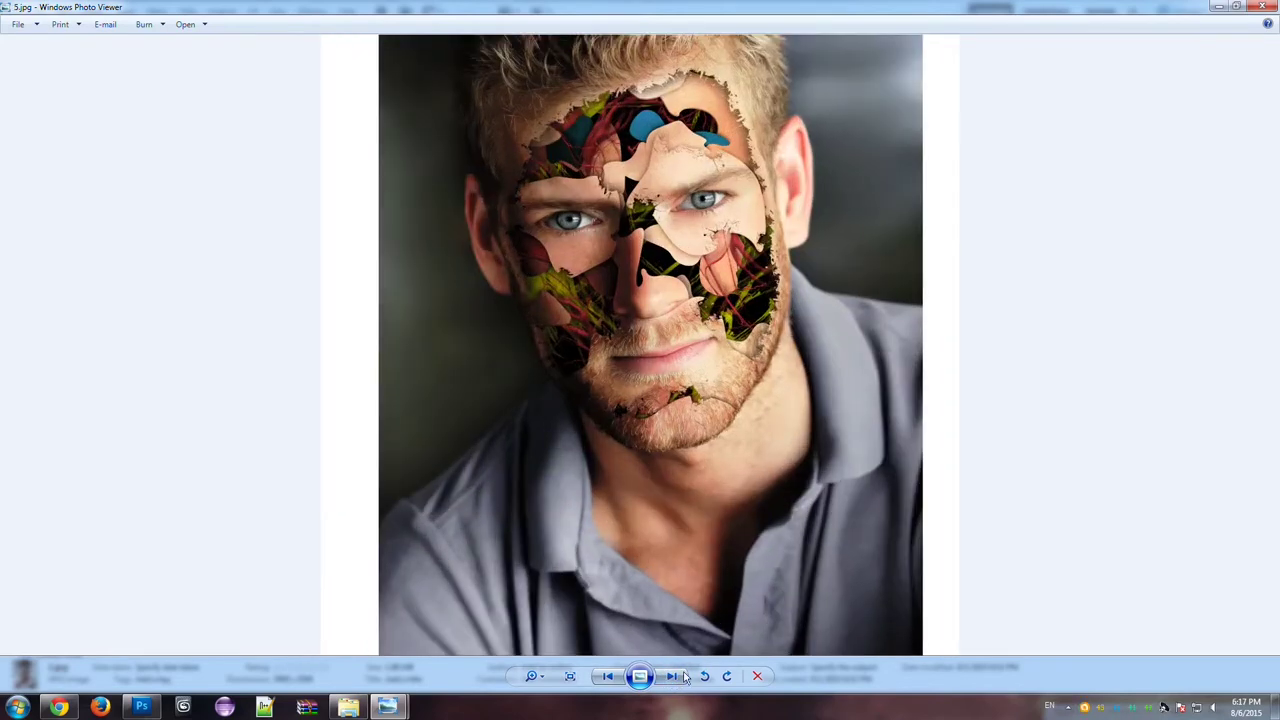
{"action": "left_click", "coordinate": [677, 680]}
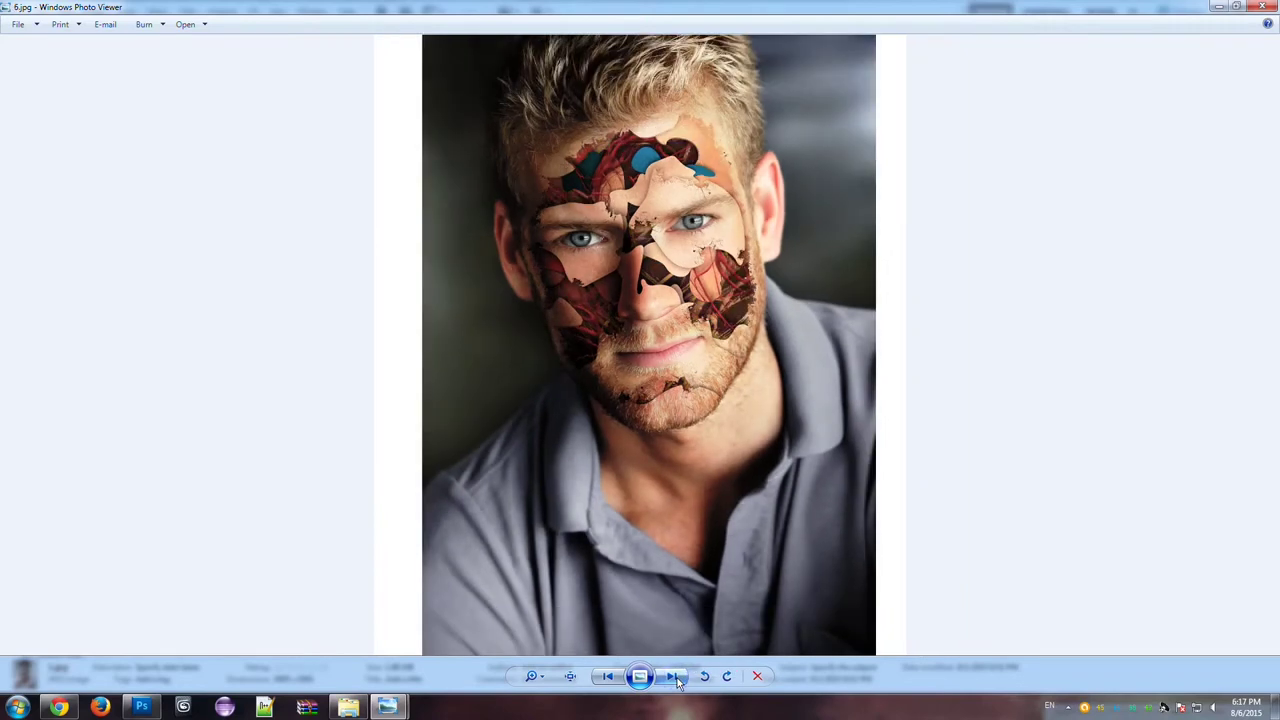
{"action": "left_click", "coordinate": [677, 680]}
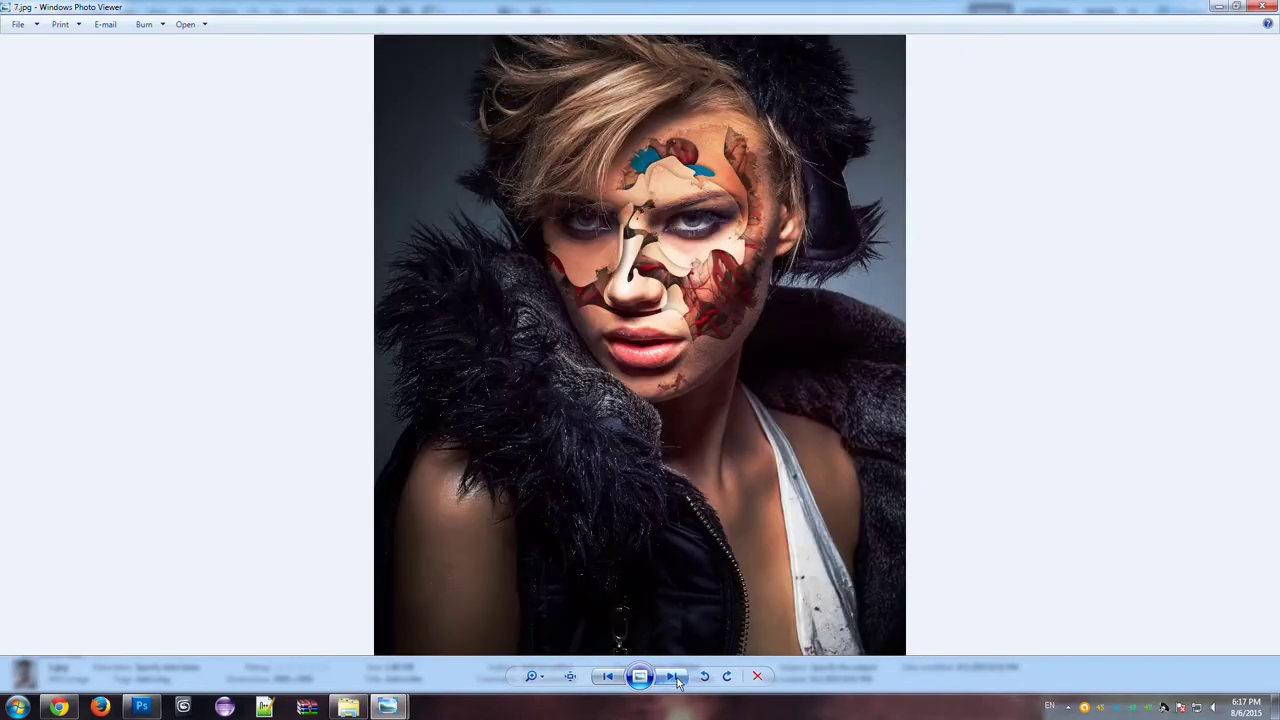
{"action": "left_click", "coordinate": [677, 680]}
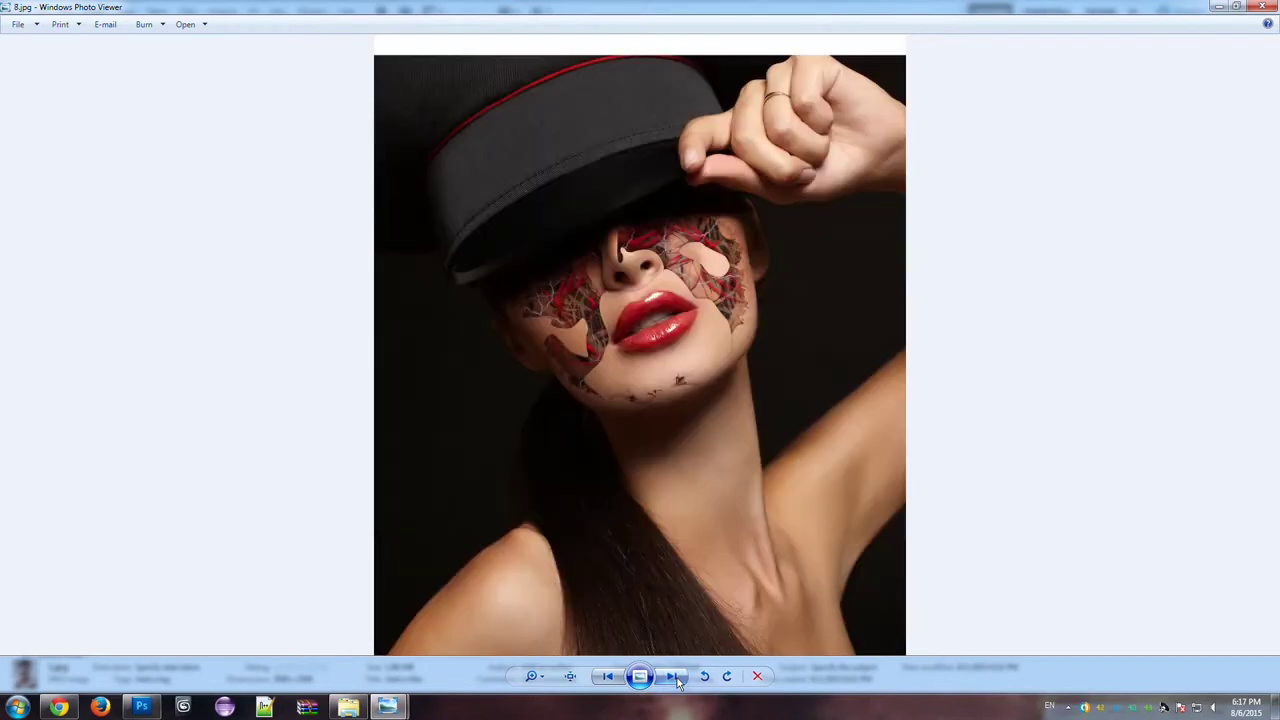
{"action": "left_click", "coordinate": [677, 680]}
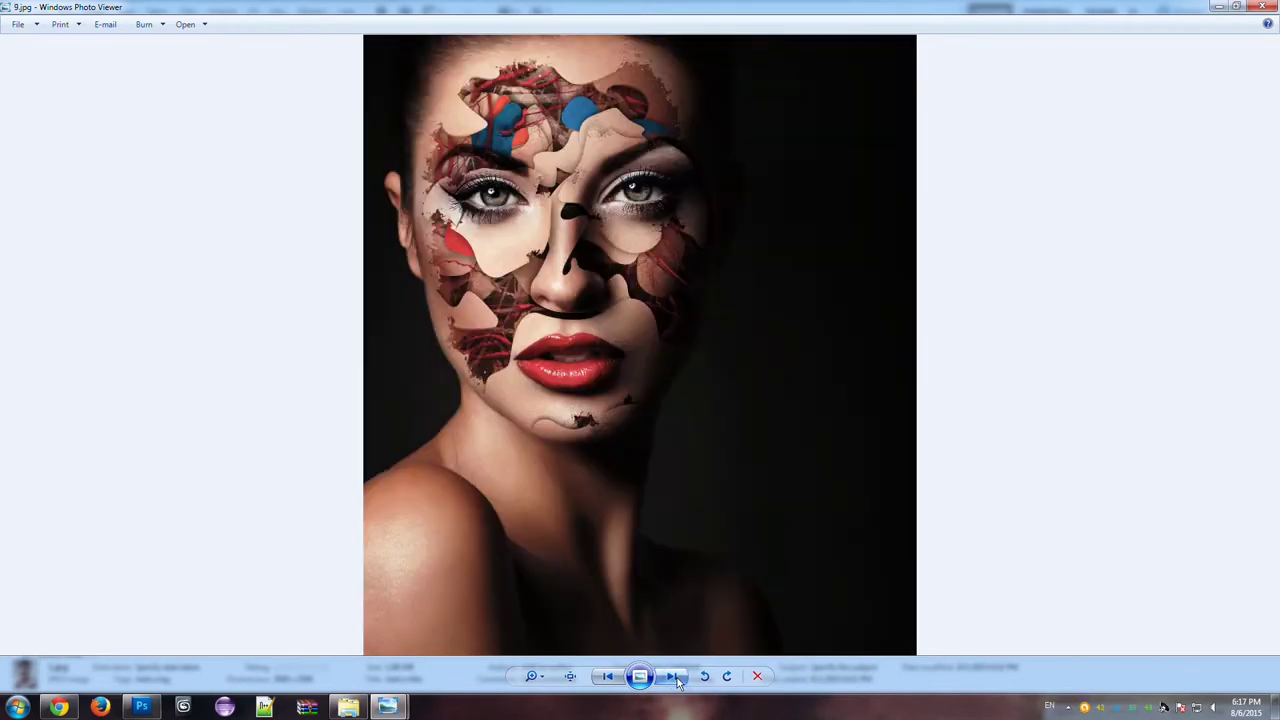
{"action": "left_click", "coordinate": [677, 680]}
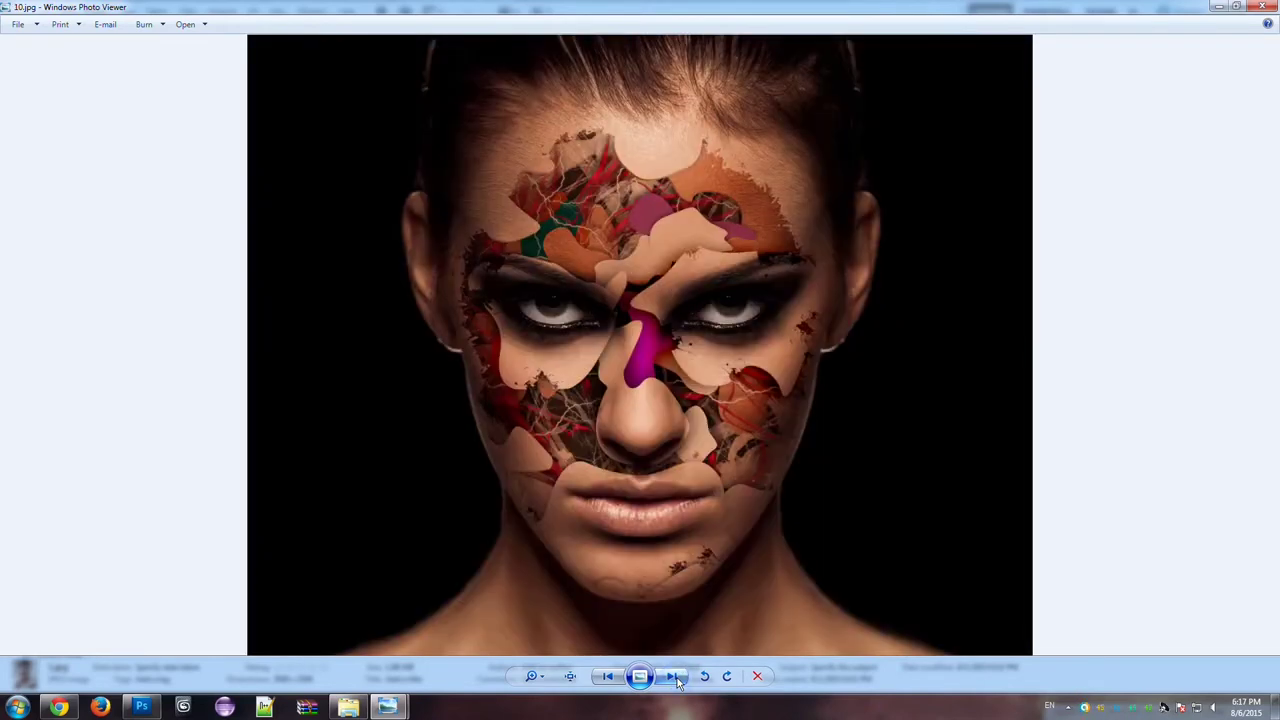
{"action": "left_click", "coordinate": [677, 680]}
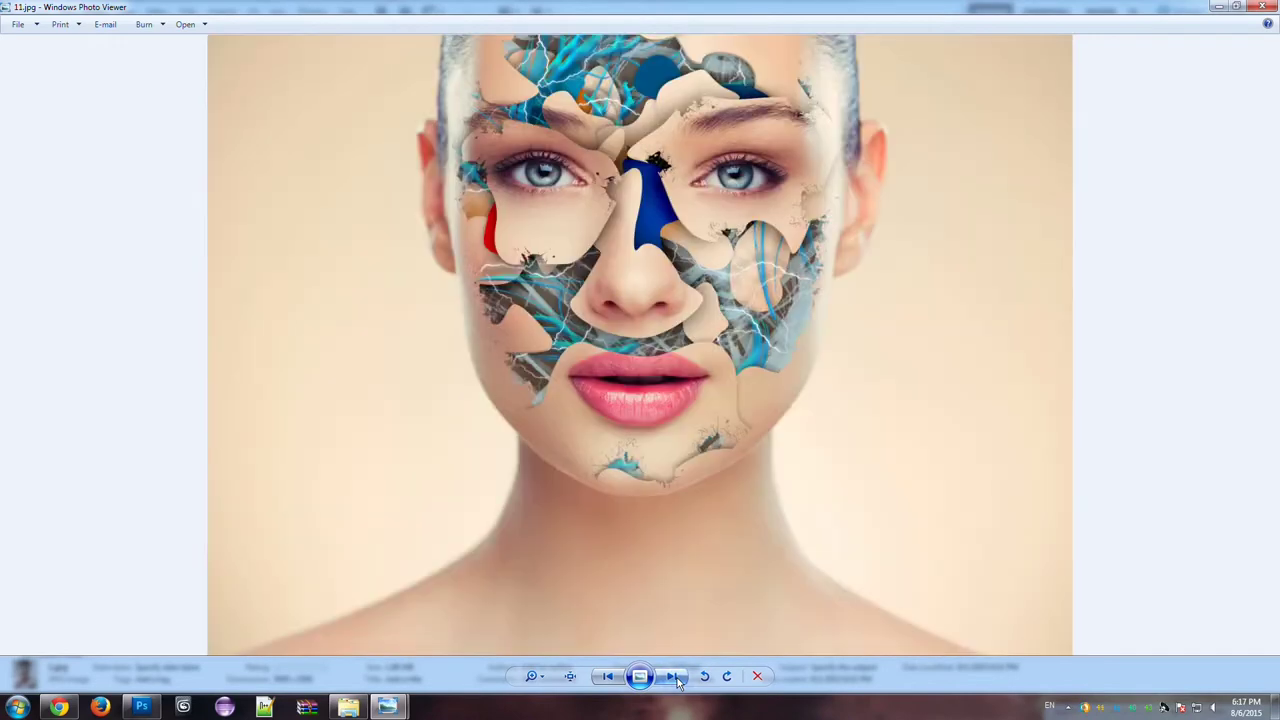
{"action": "left_click", "coordinate": [677, 680]}
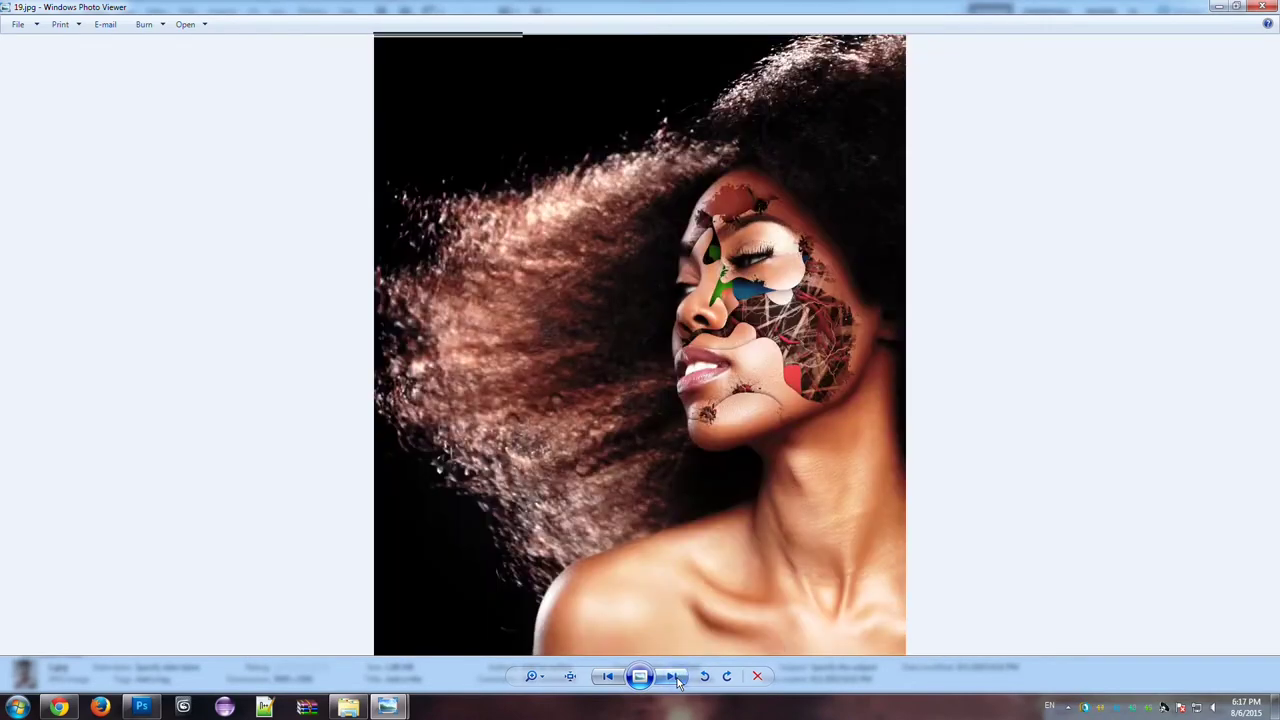
{"action": "left_click", "coordinate": [677, 680]}
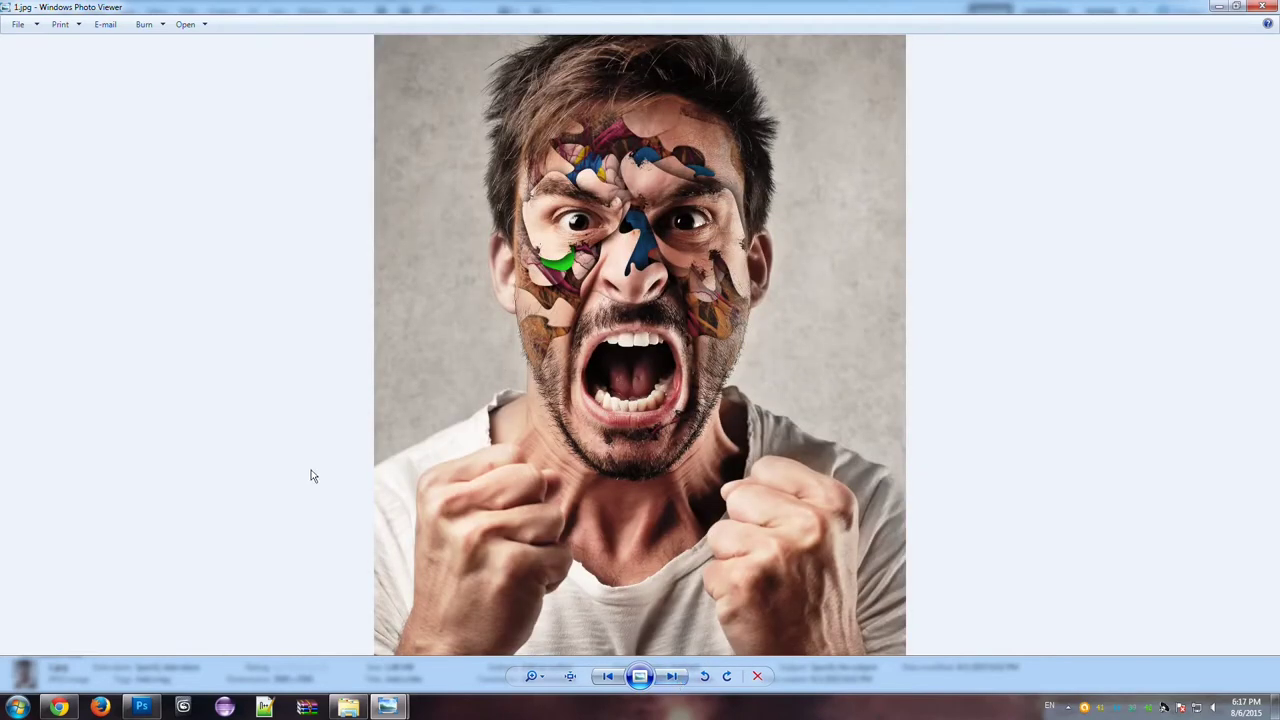
{"action": "left_click", "coordinate": [142, 706]}
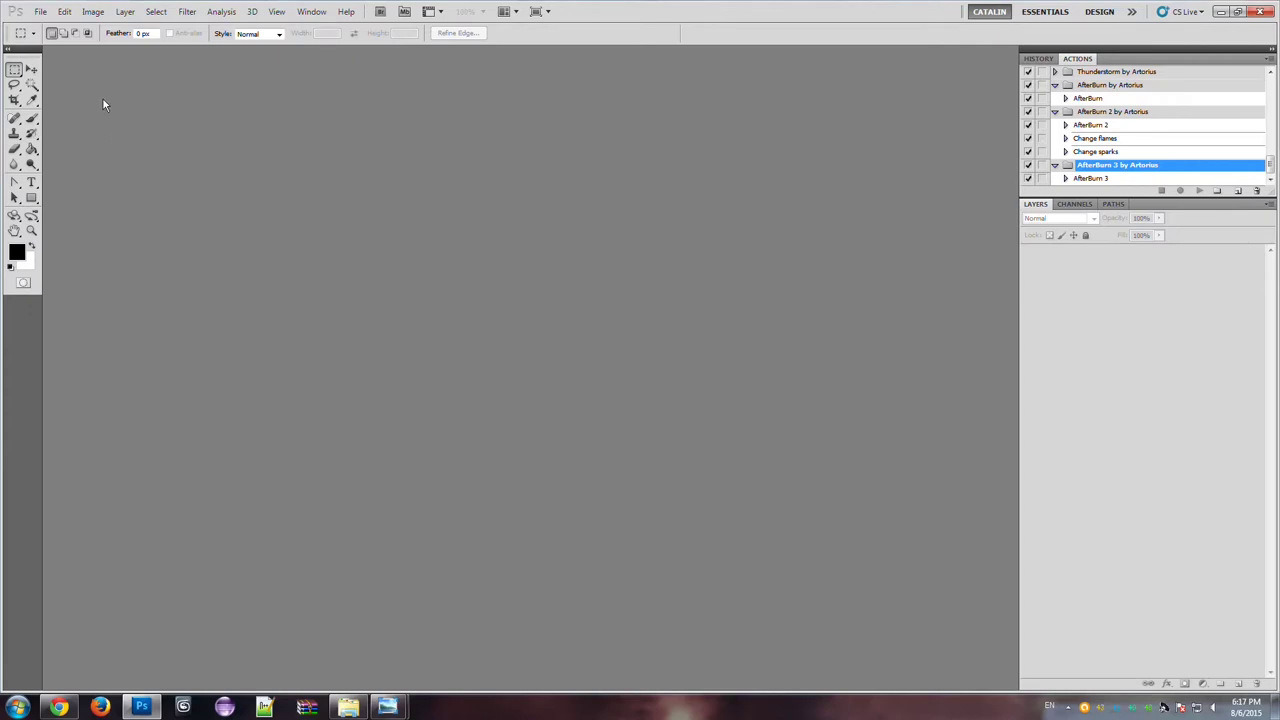
- Load Artorius - SevesoEffect Brushes.abr into the Brush tool's presets
{"action": "left_click", "coordinate": [31, 118]}
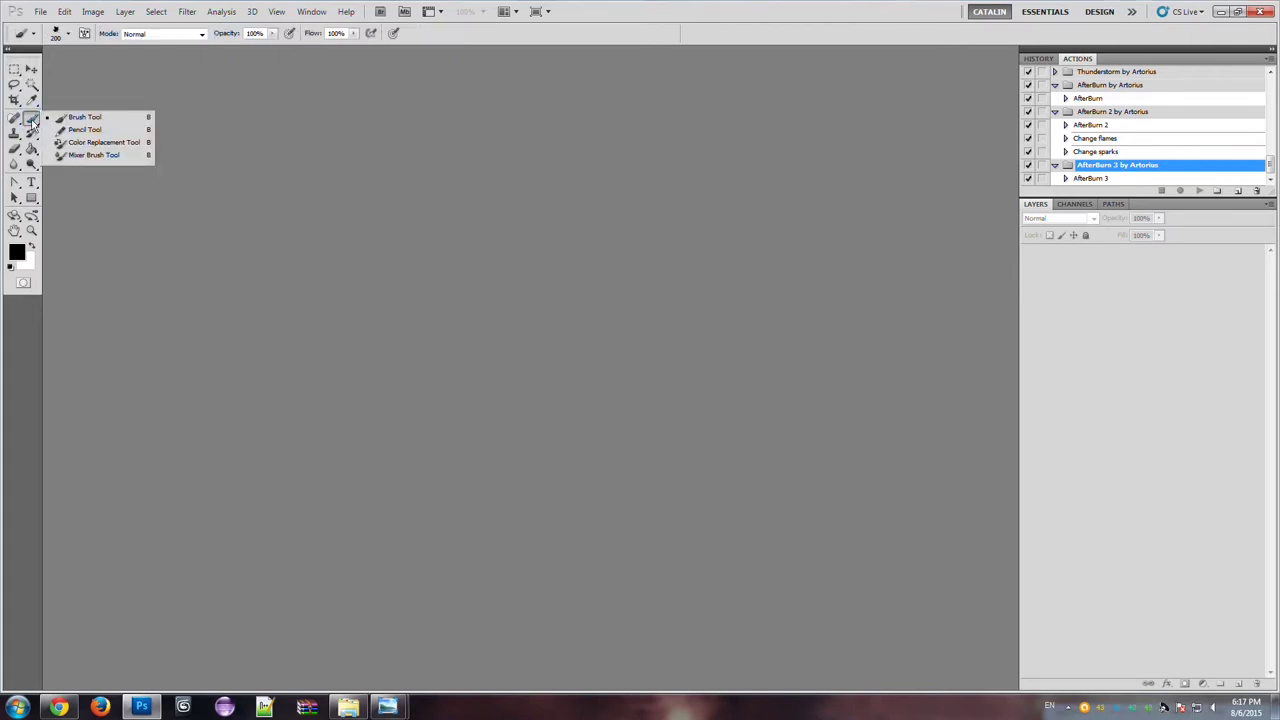
{"action": "left_click", "coordinate": [69, 35]}
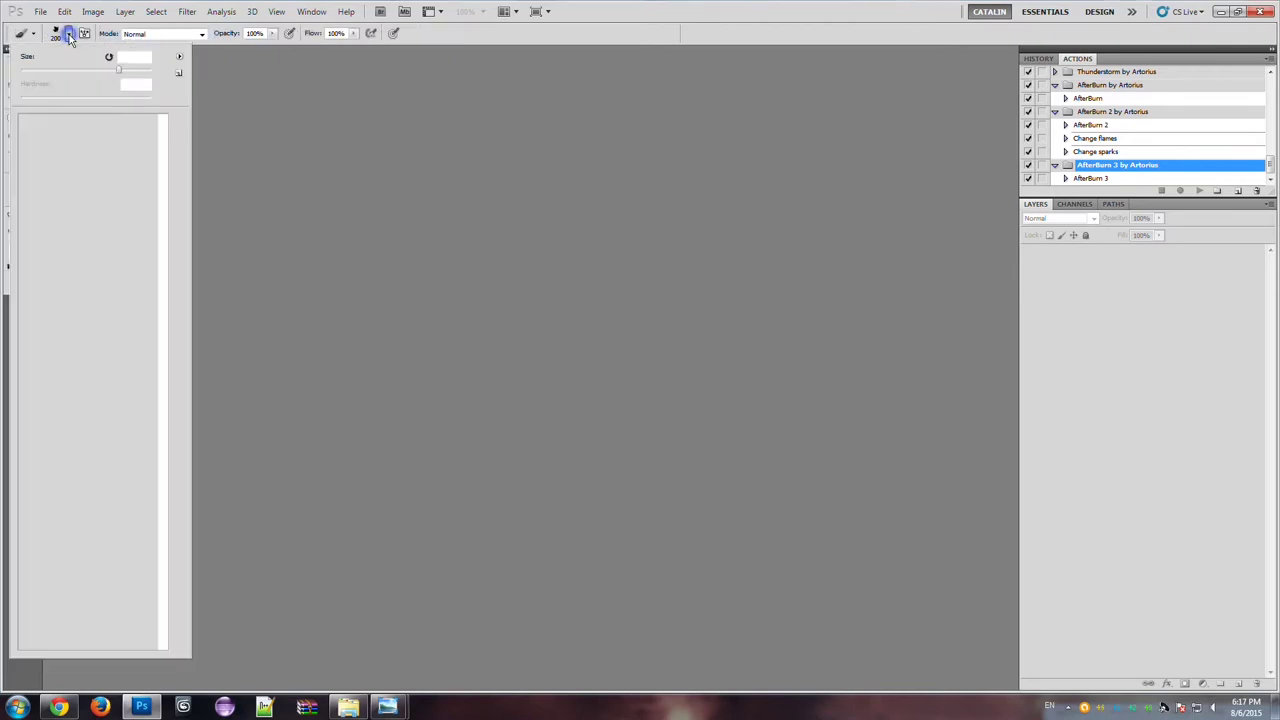
{"action": "left_click", "coordinate": [179, 57]}
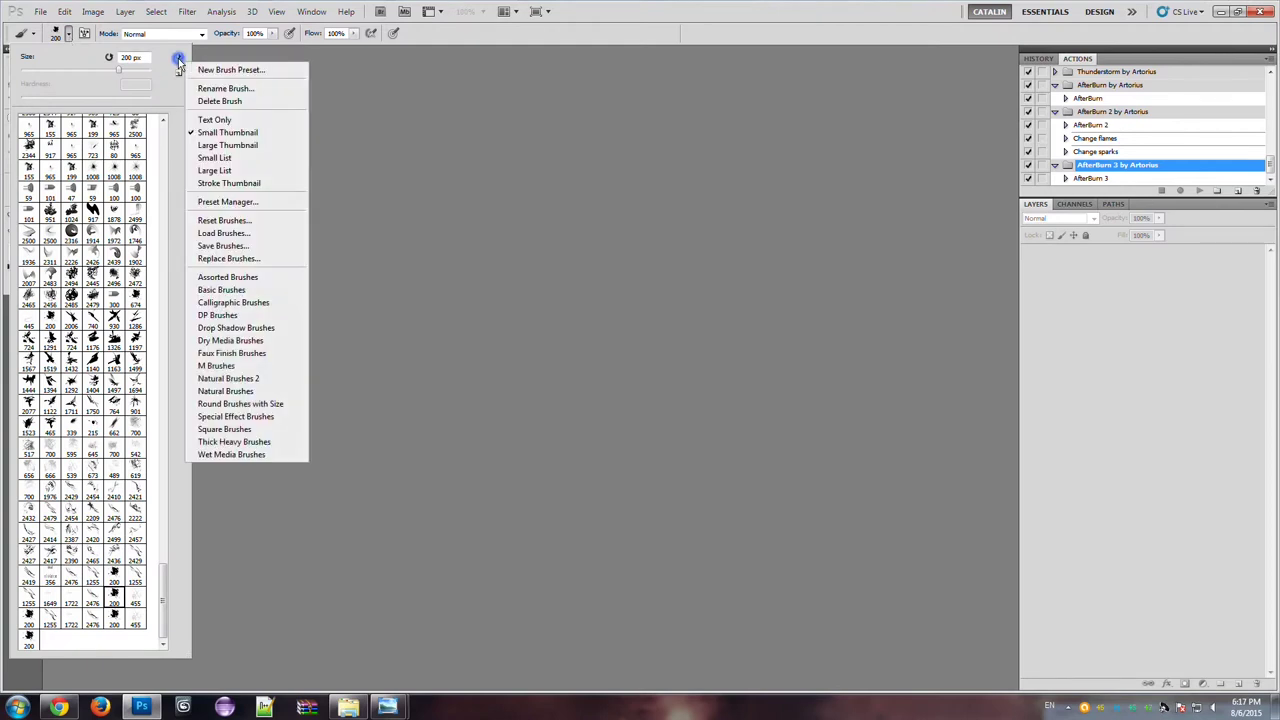
{"action": "left_click", "coordinate": [241, 234]}
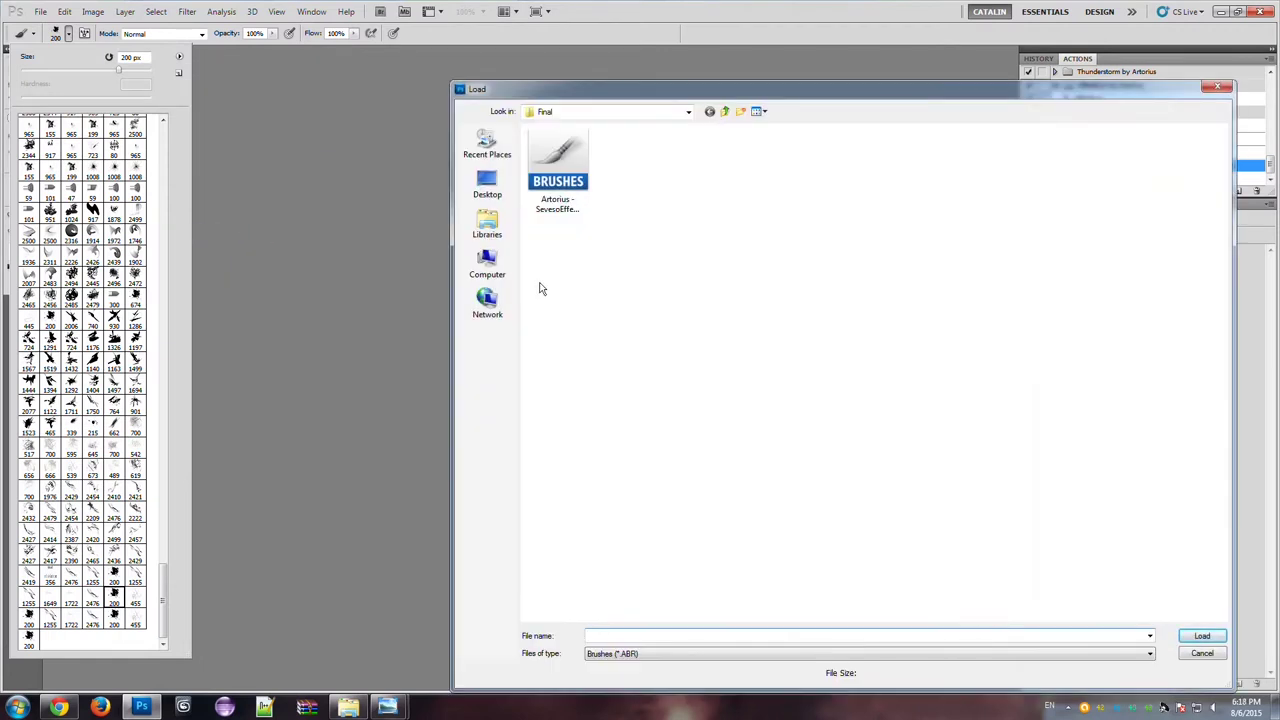
{"action": "left_click", "coordinate": [565, 212]}
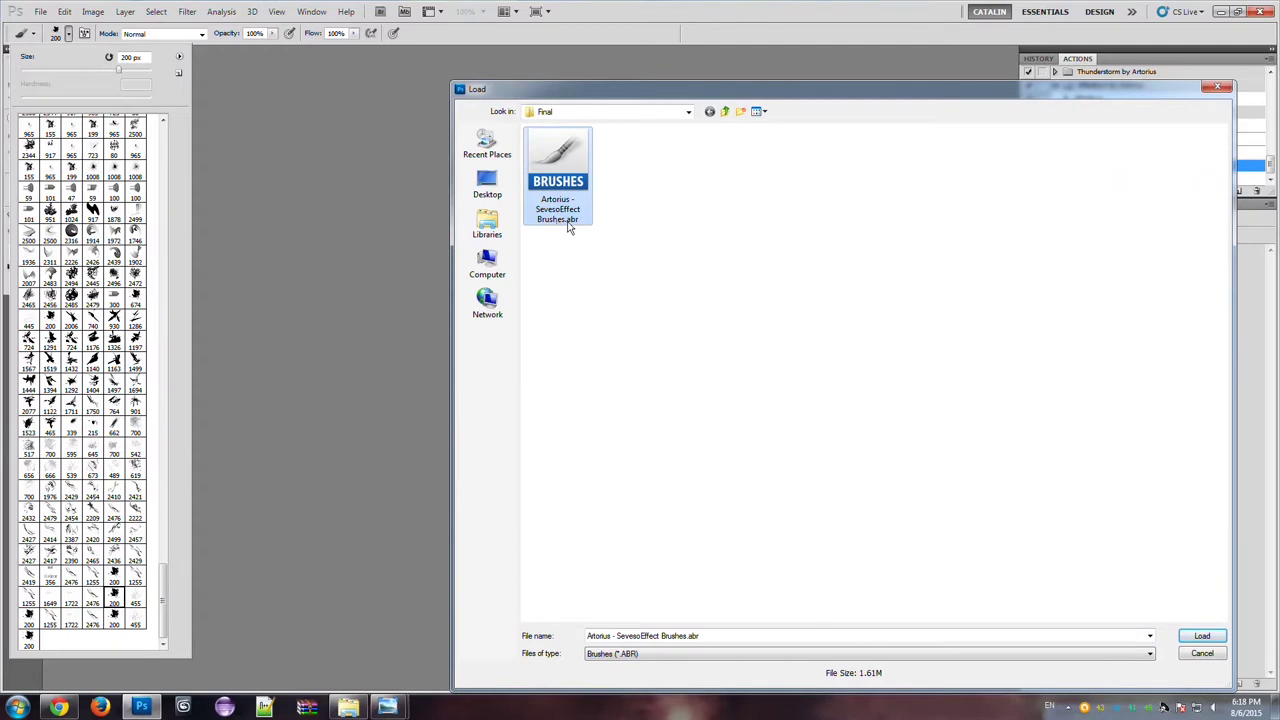
{"action": "double_click", "coordinate": [554, 180]}
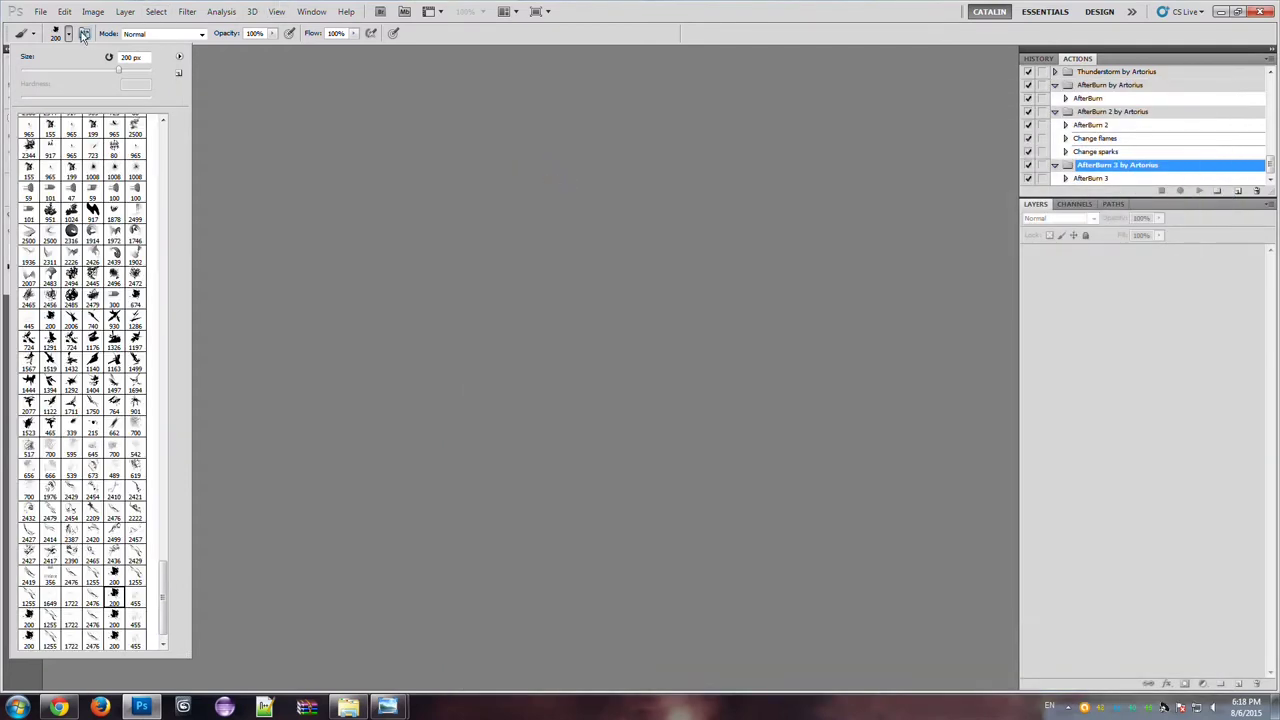
{"action": "left_click", "coordinate": [69, 33]}
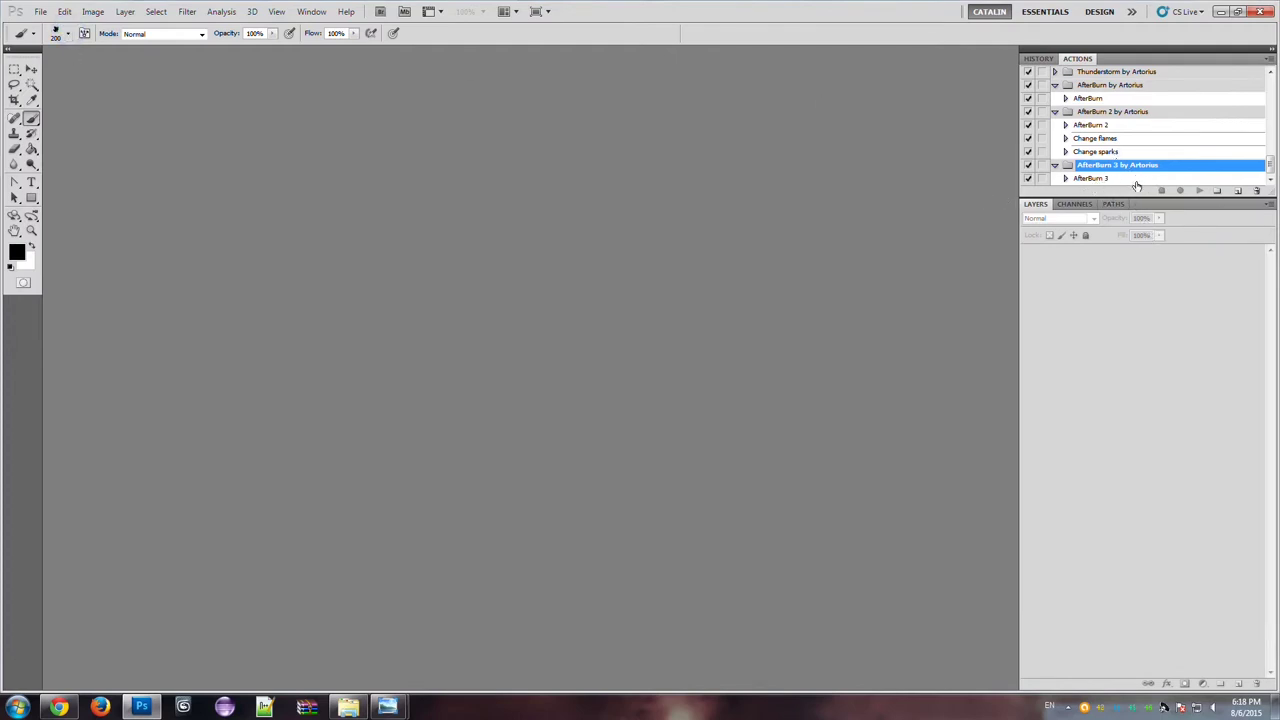
- Load Seveso Photoshop Action by Artorius.atn into the Actions panel
{"action": "left_click", "coordinate": [1268, 58]}
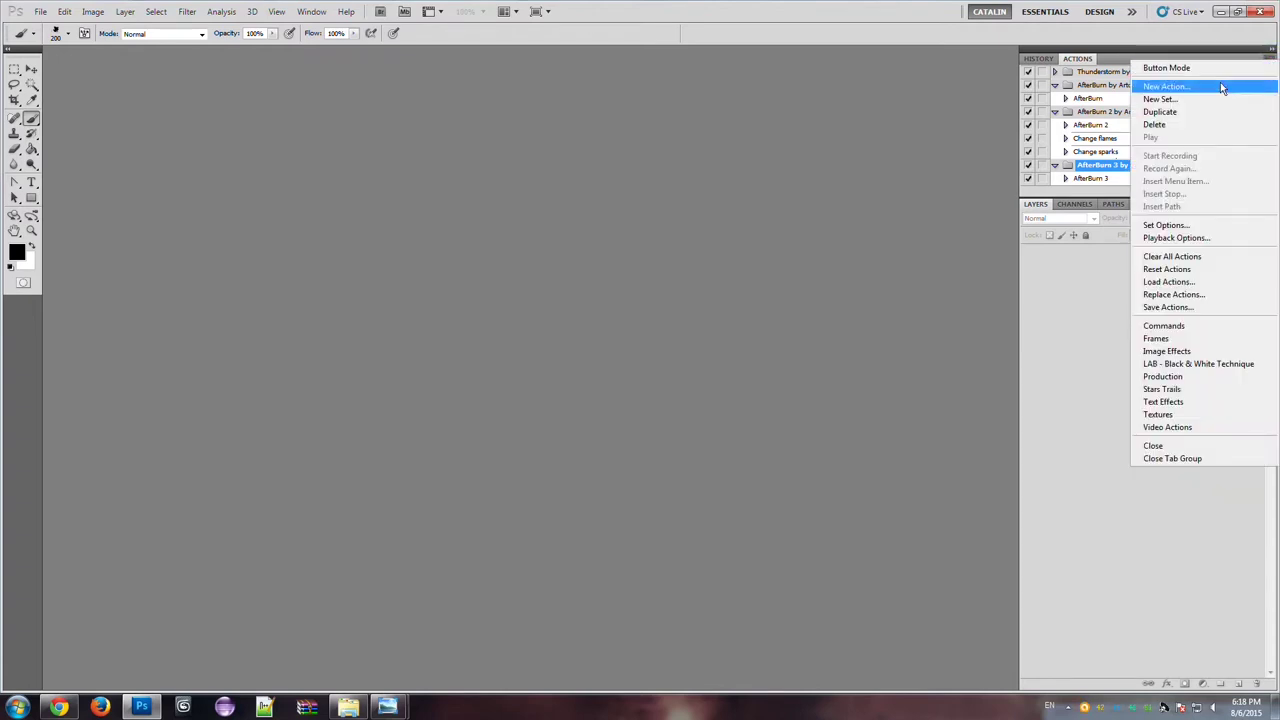
{"action": "left_click", "coordinate": [1180, 284]}
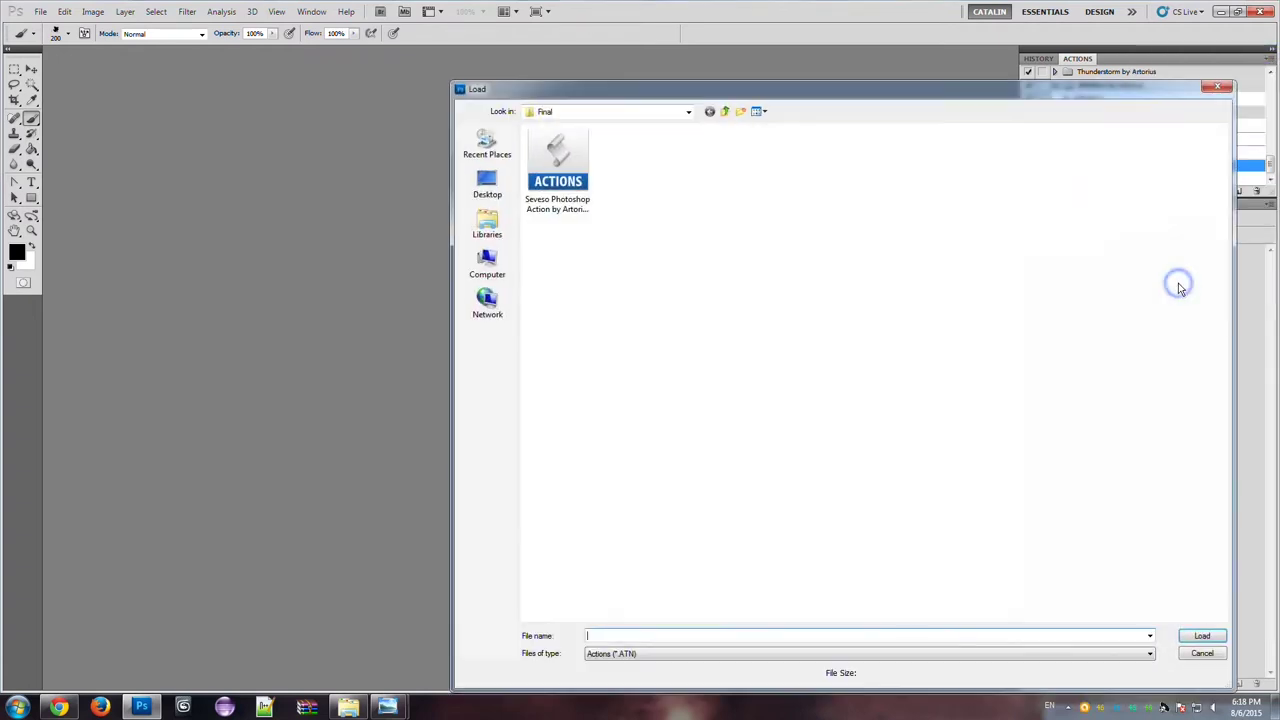
{"action": "left_click", "coordinate": [560, 165]}
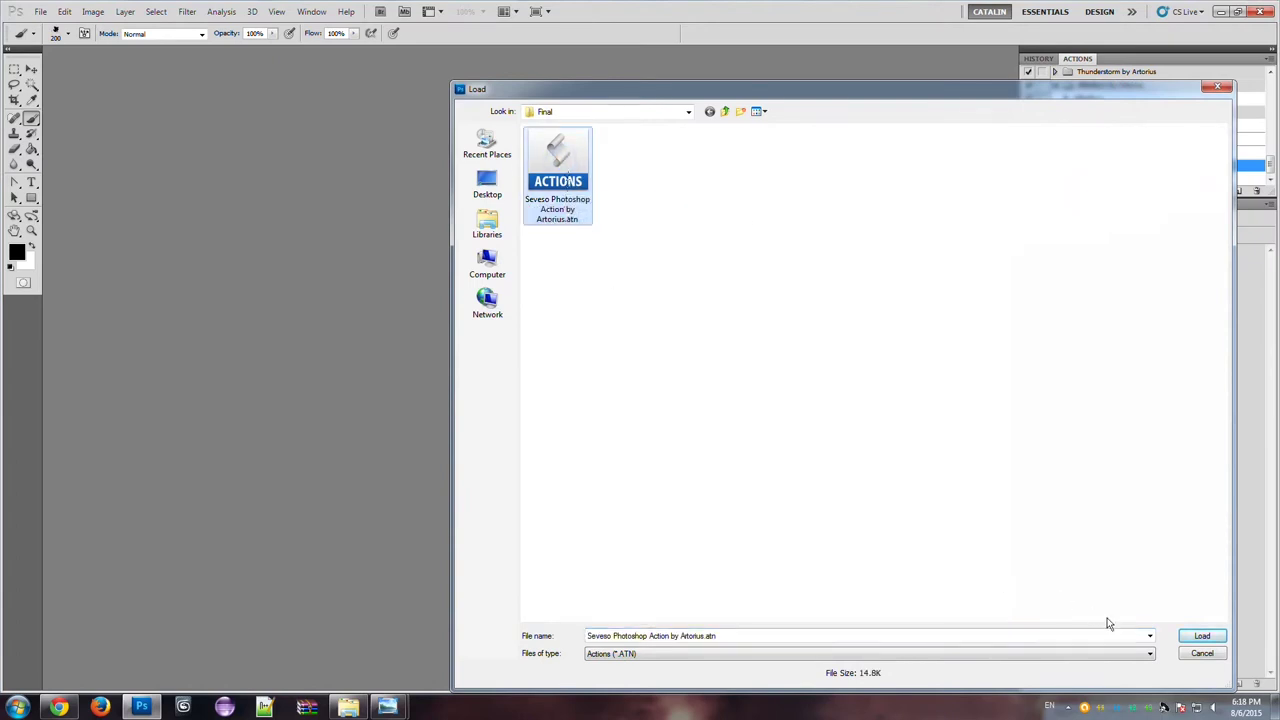
{"action": "left_click", "coordinate": [1200, 637]}
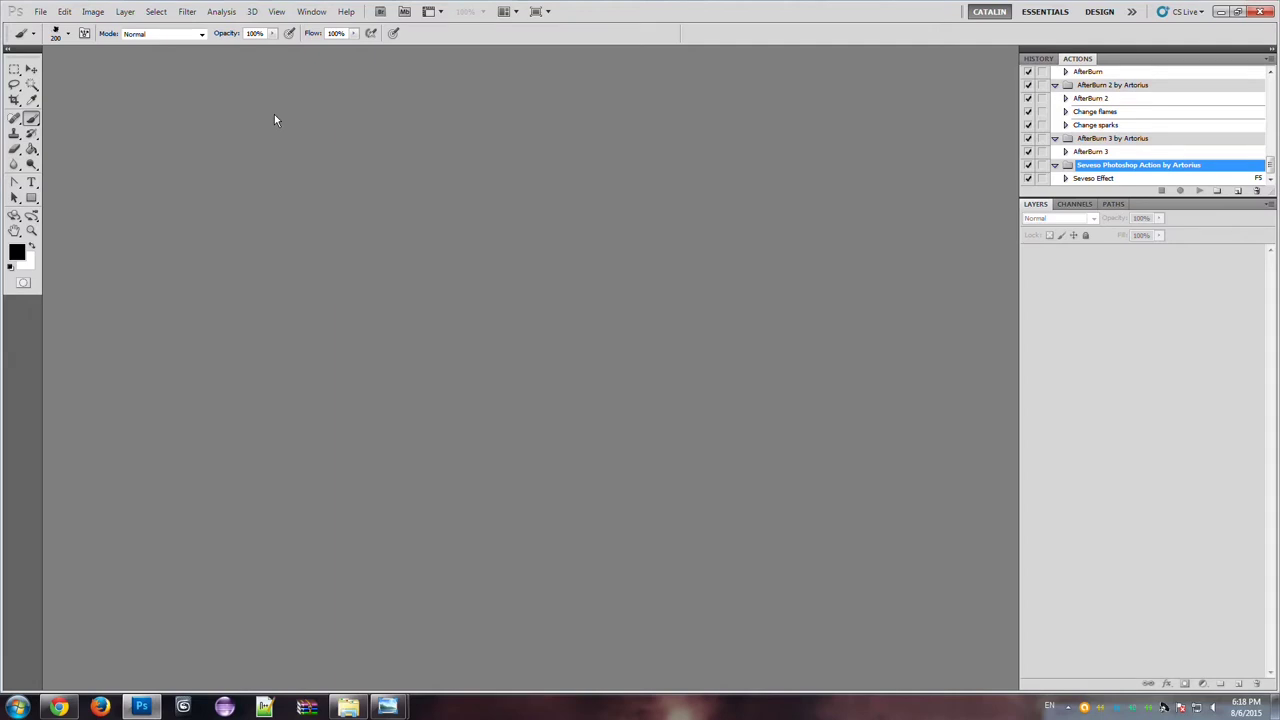
- Open Seveso Template.psd, then select the Subject layer with the Move tool
{"action": "left_click", "coordinate": [41, 12]}
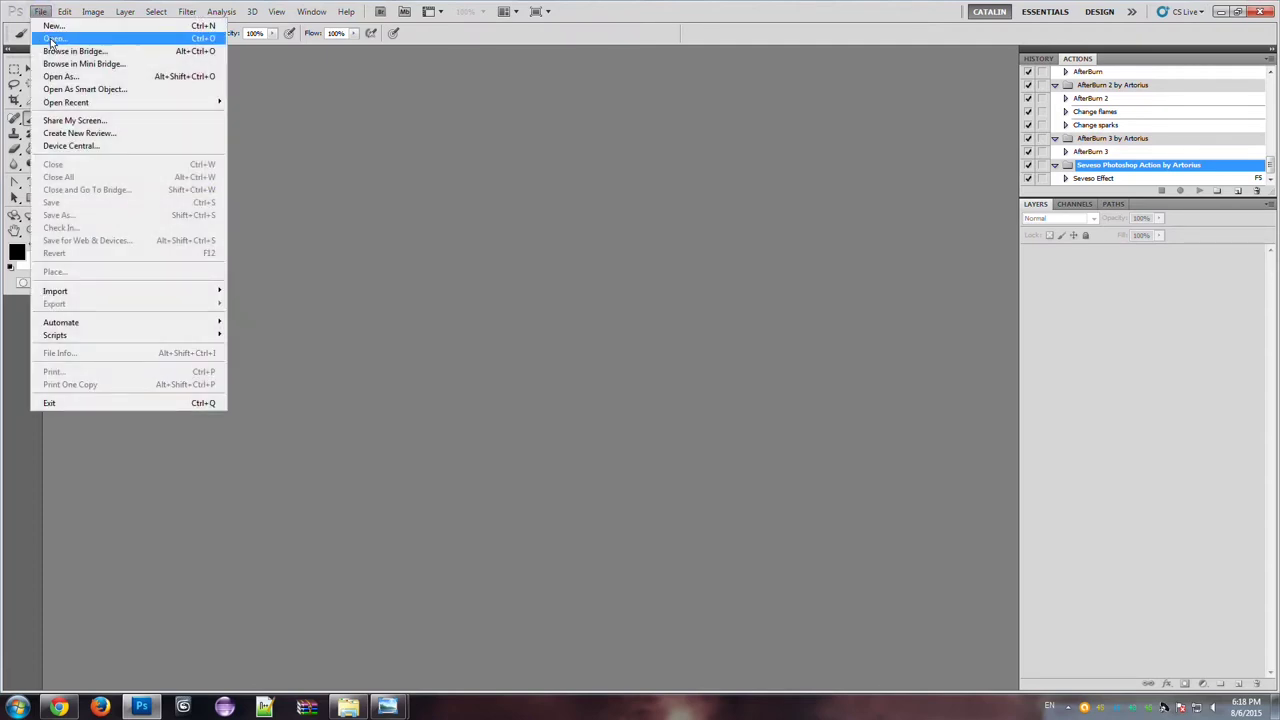
{"action": "left_click", "coordinate": [52, 39]}
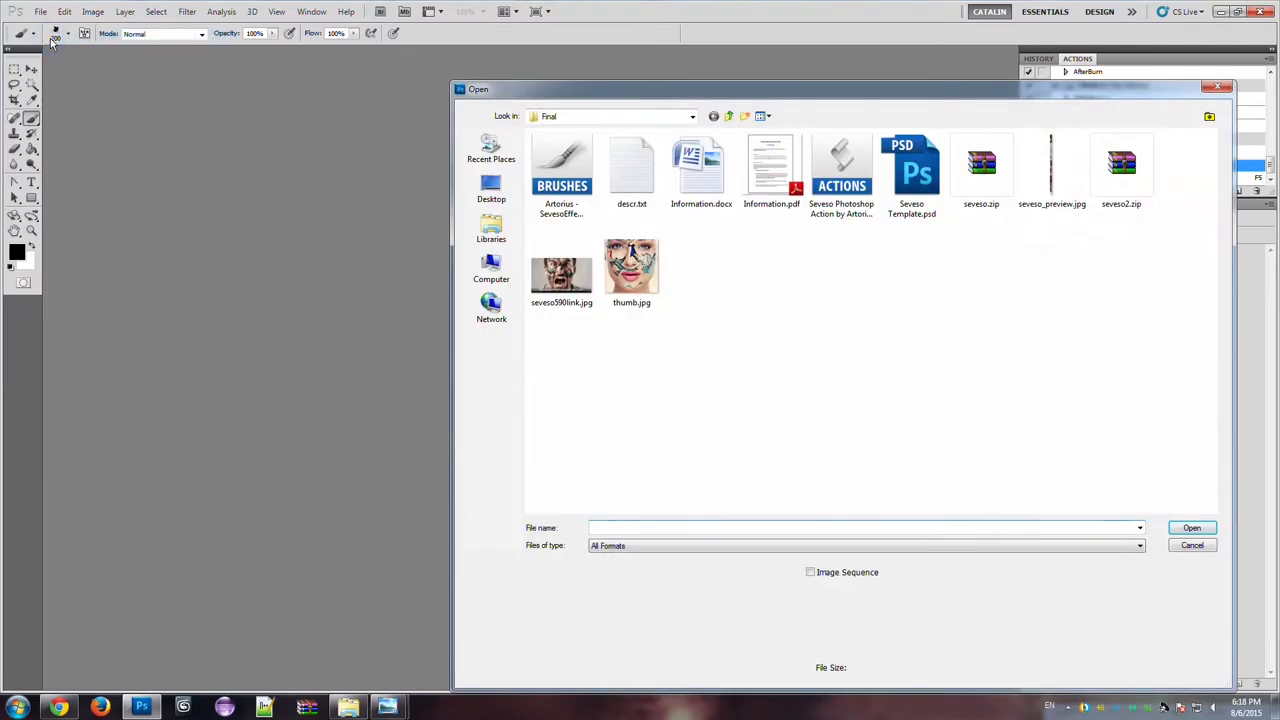
{"action": "left_click", "coordinate": [911, 172]}
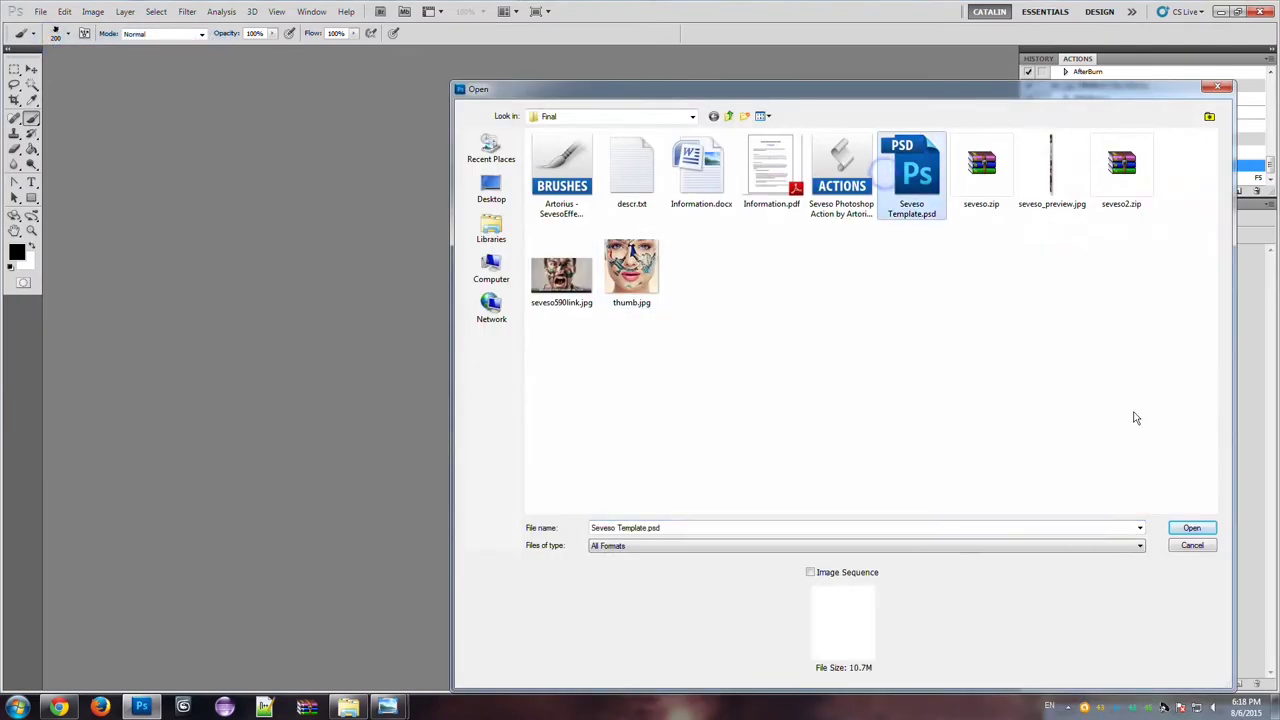
{"action": "left_click", "coordinate": [1181, 530]}
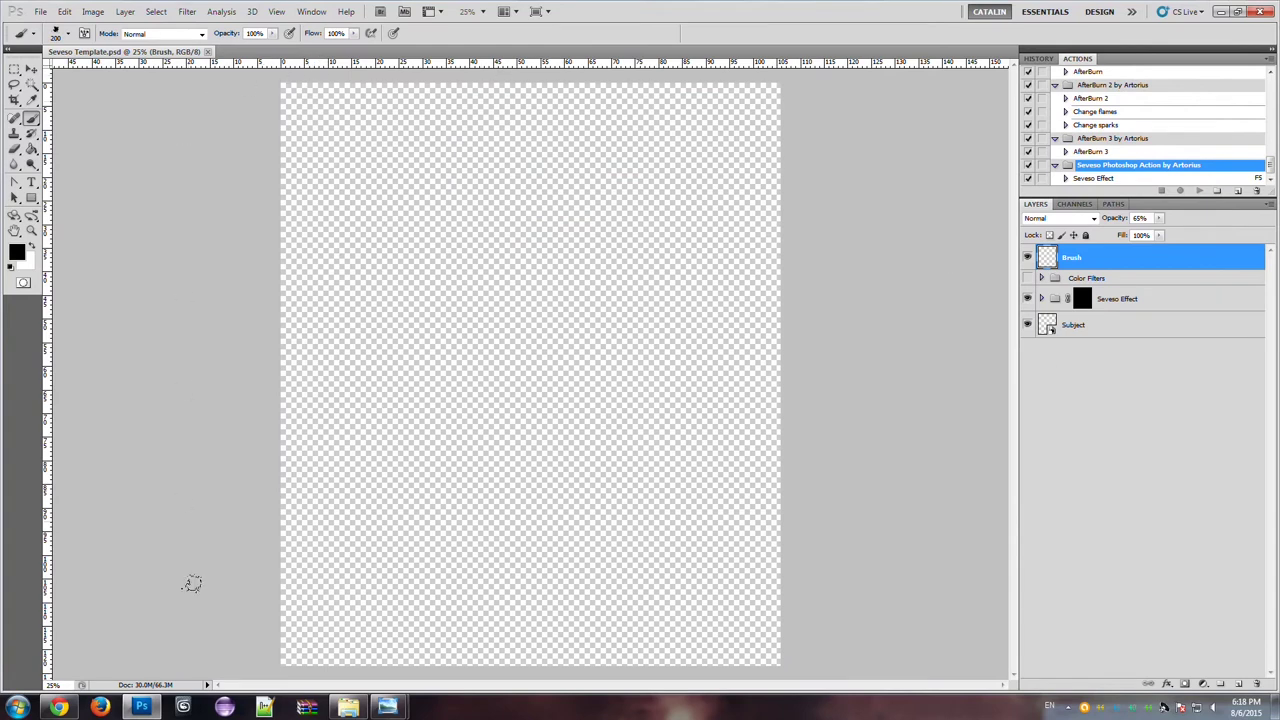
{"action": "left_click", "coordinate": [31, 69]}
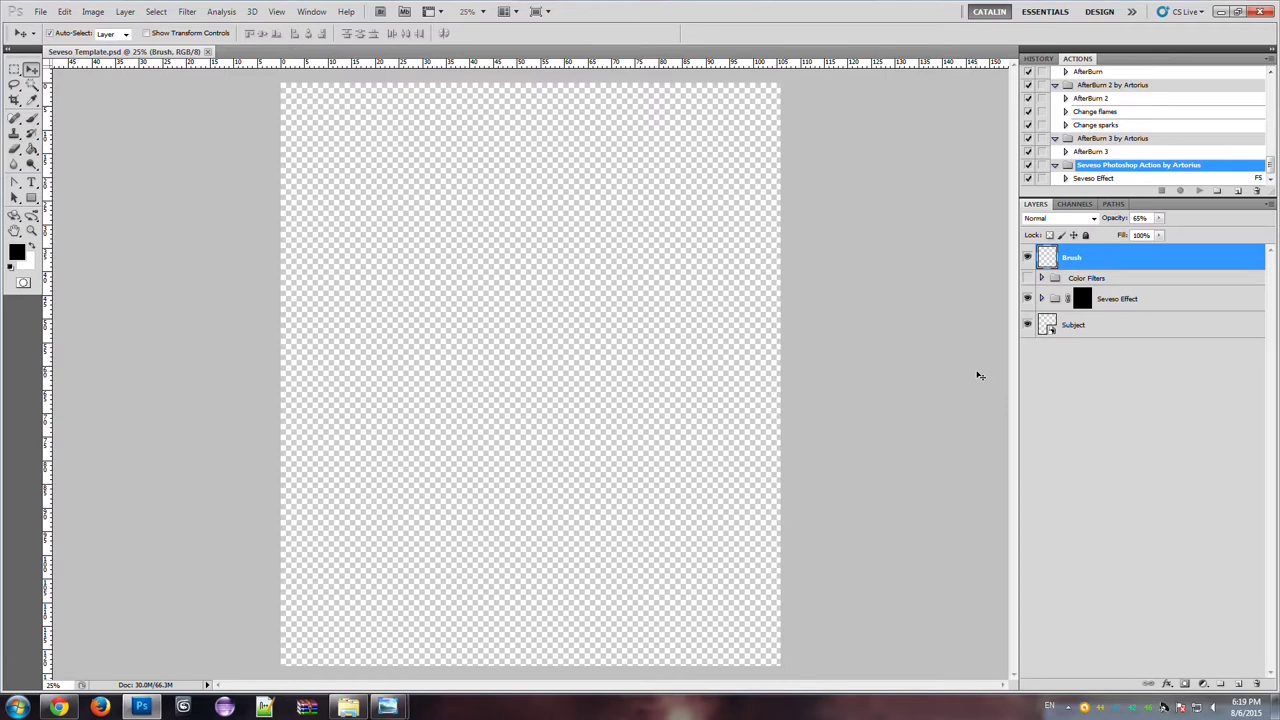
{"action": "left_click", "coordinate": [1042, 328]}
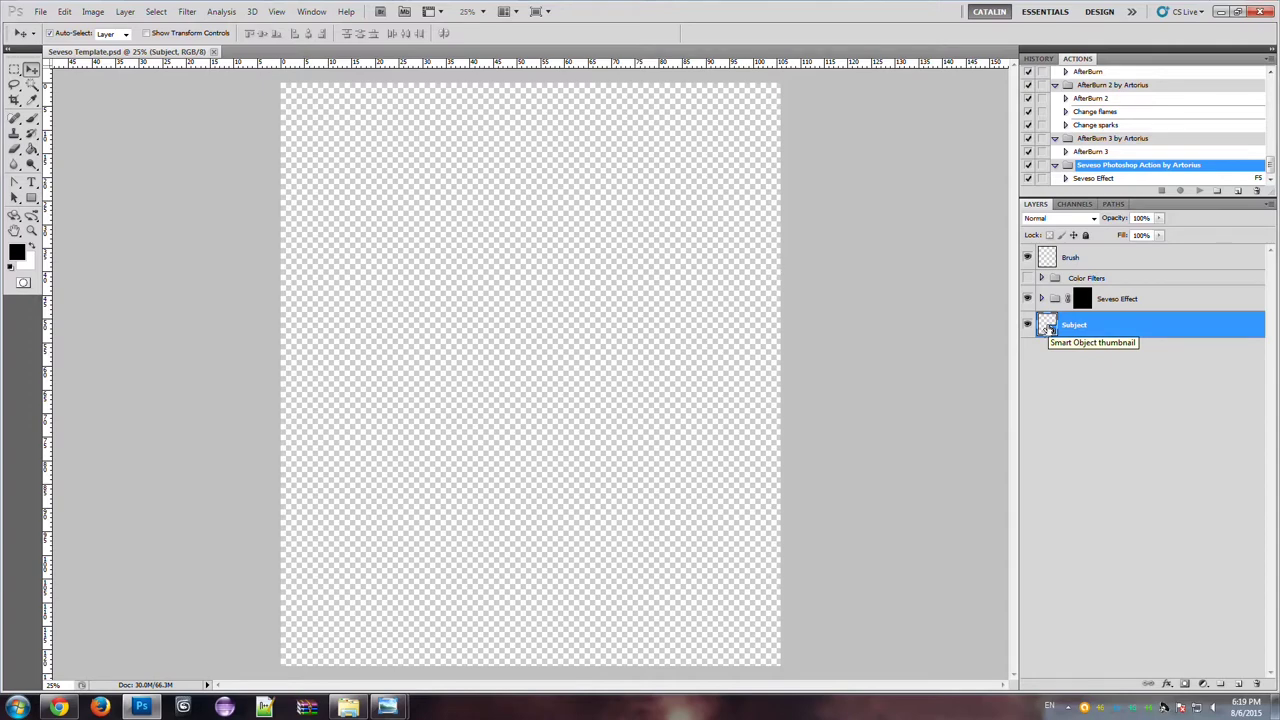
- Open the Subject smart object as its own document, zoomed to 25%, with View > Show checked
{"action": "double_click", "coordinate": [1047, 325]}
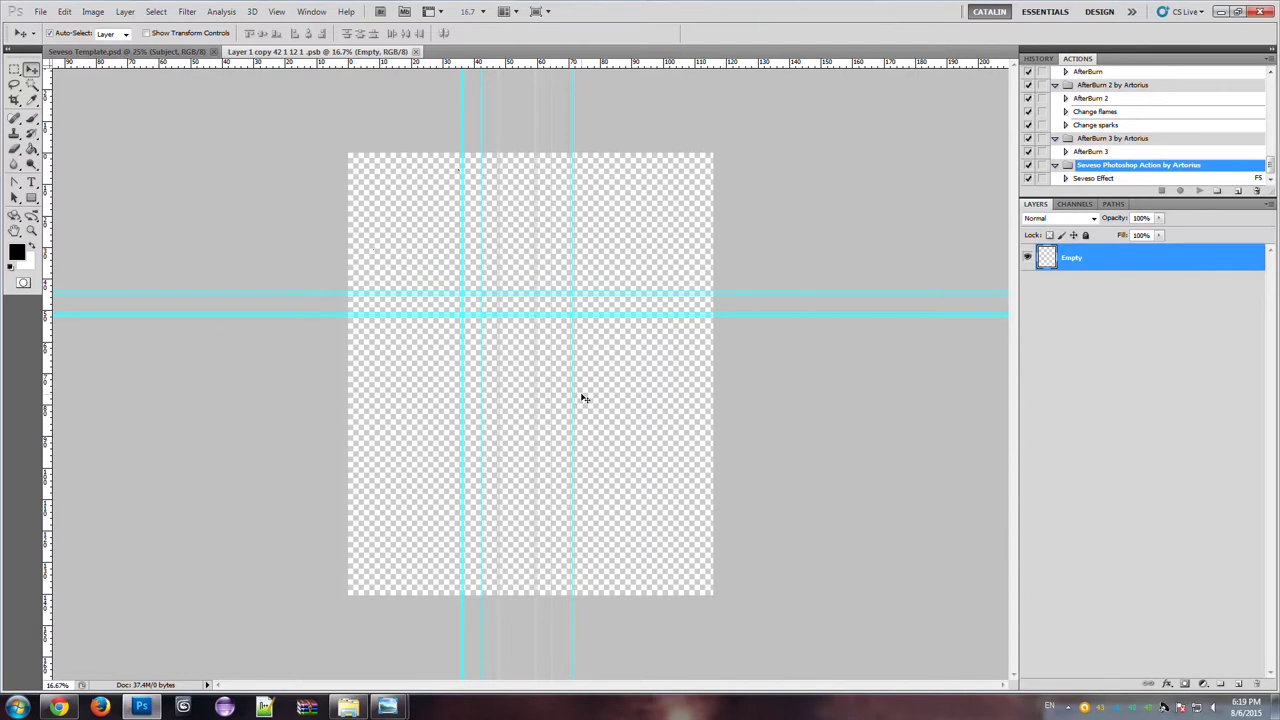
{"action": "left_click", "coordinate": [30, 230]}
{"action": "left_click", "coordinate": [529, 297]}
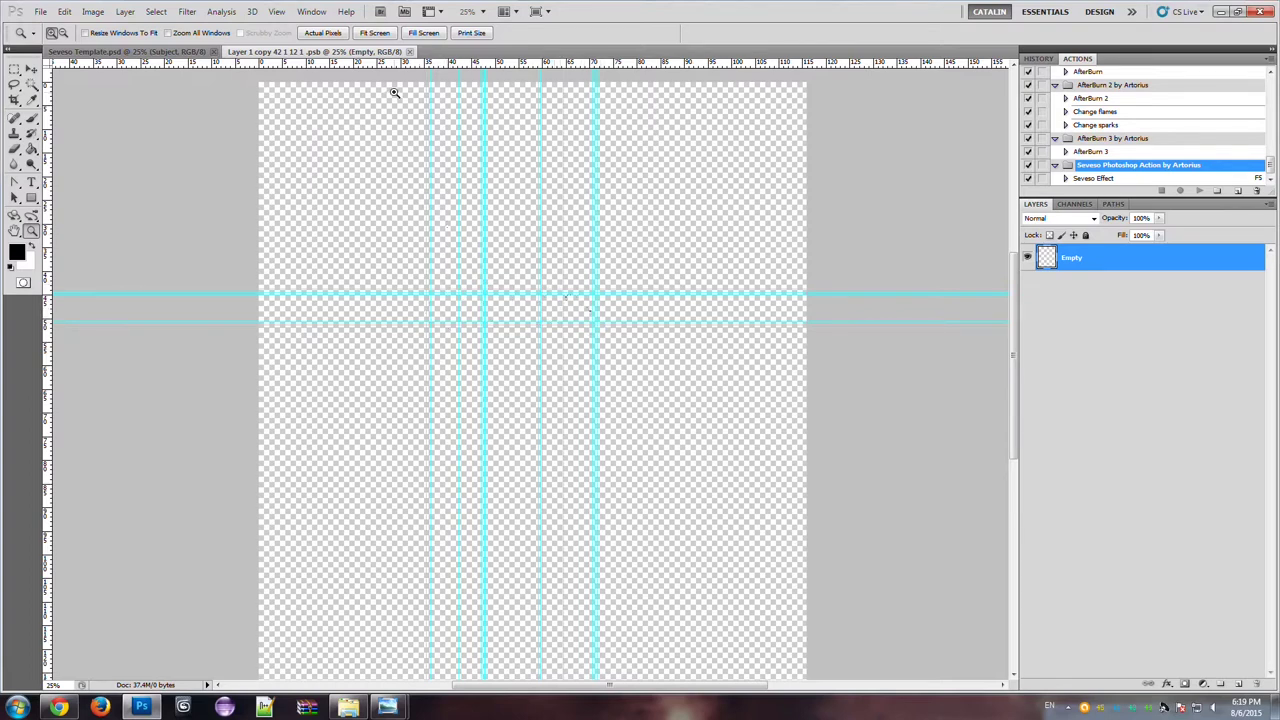
{"action": "left_click", "coordinate": [278, 11]}
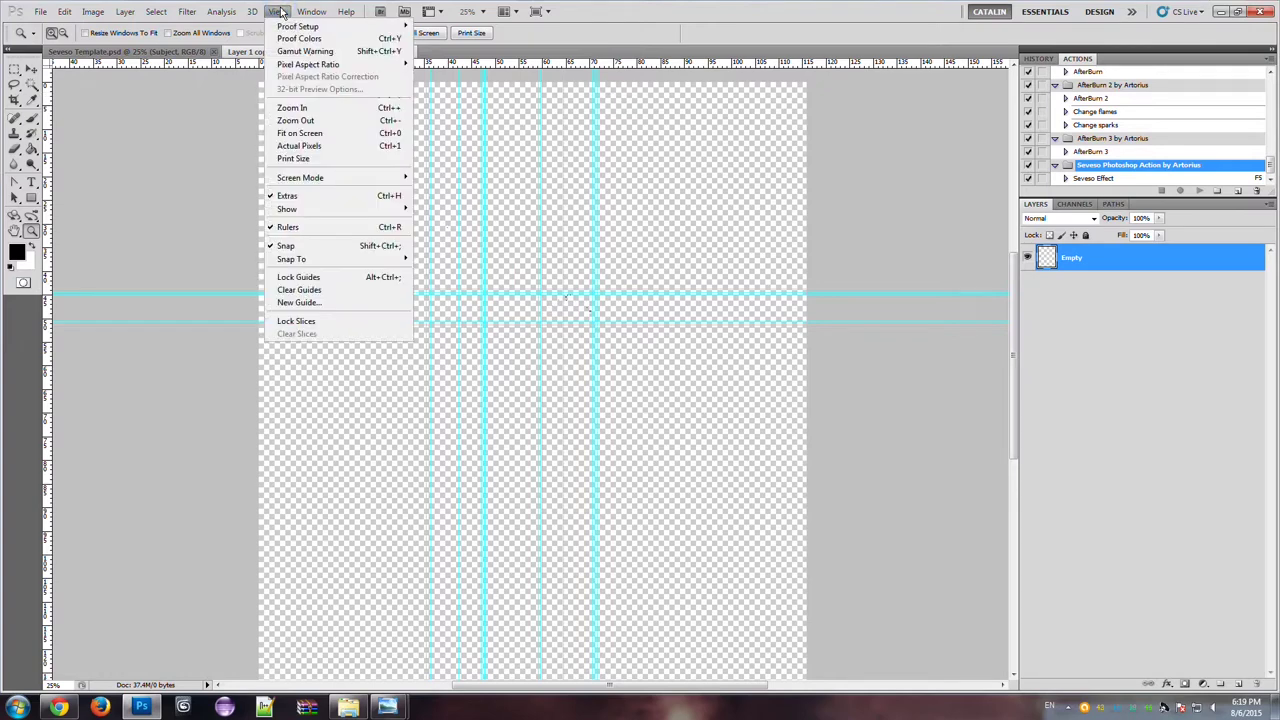
{"action": "mouse_move", "coordinate": [300, 210]}
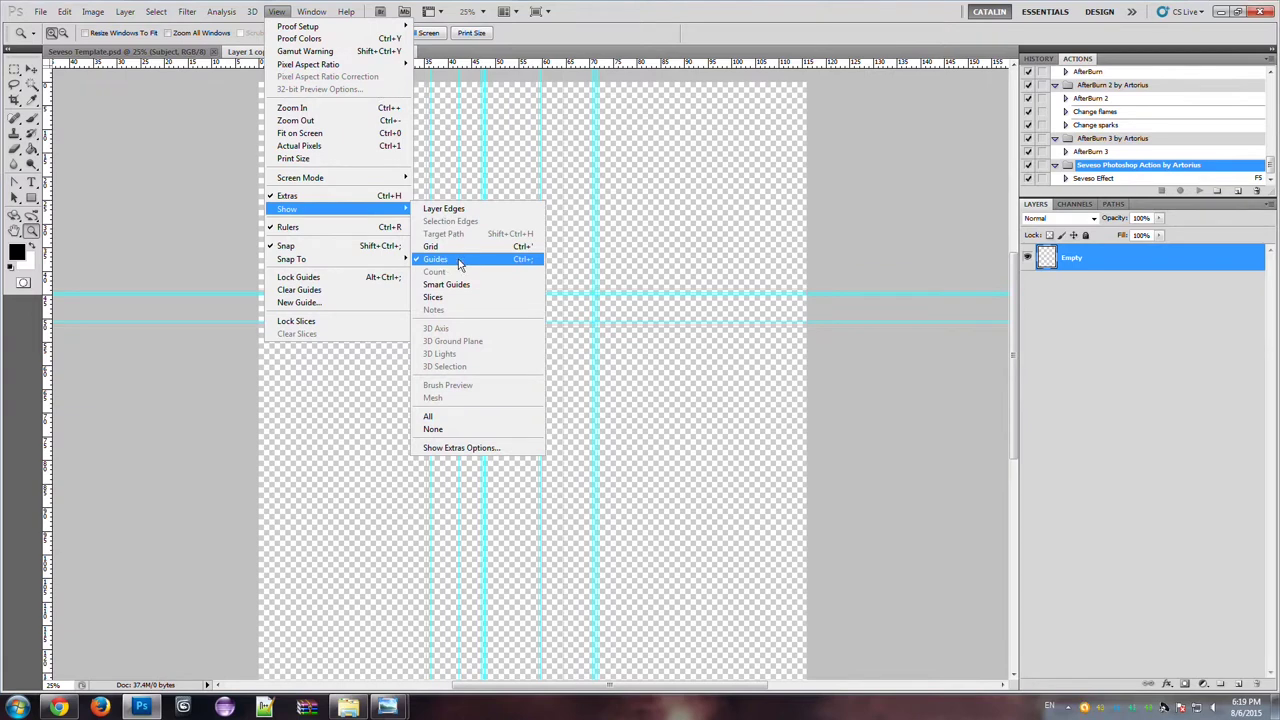
{"action": "left_click", "coordinate": [632, 20]}
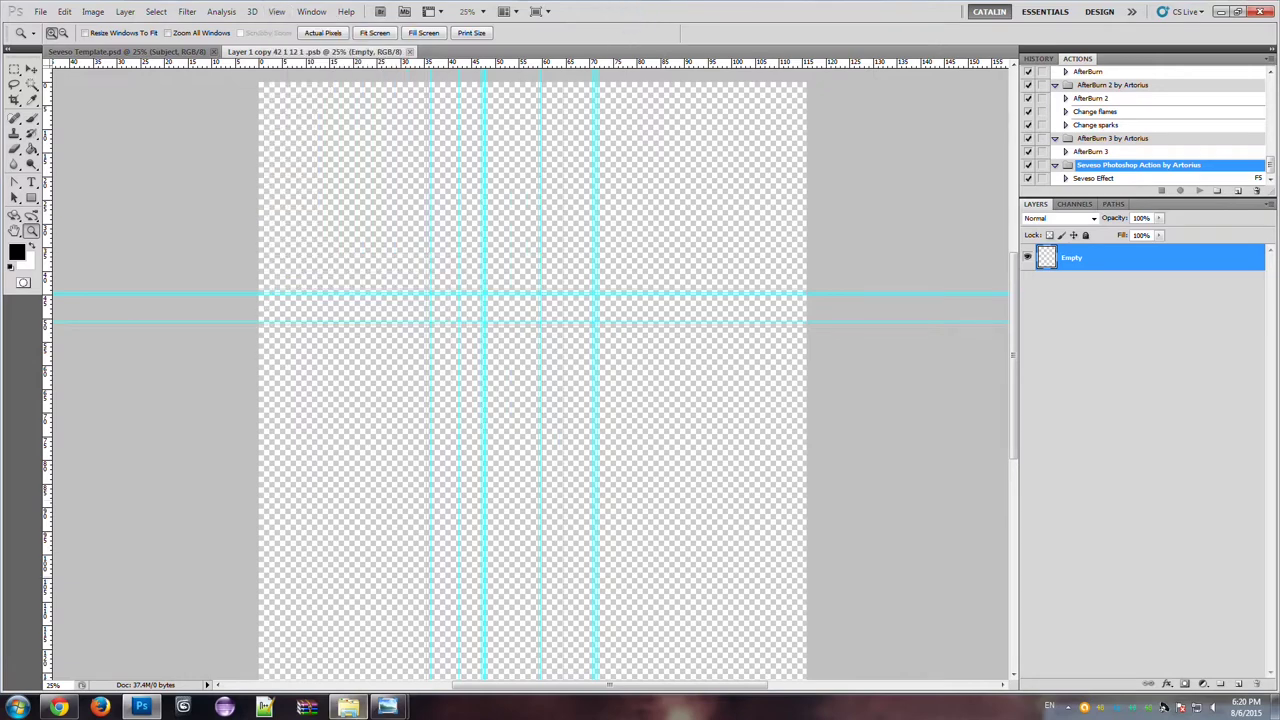
- Drag bigstock-portrait-of-young-angry-man-52068682 from D:\Photoshop resources onto the smart object canvas
{"action": "left_click", "coordinate": [347, 708]}
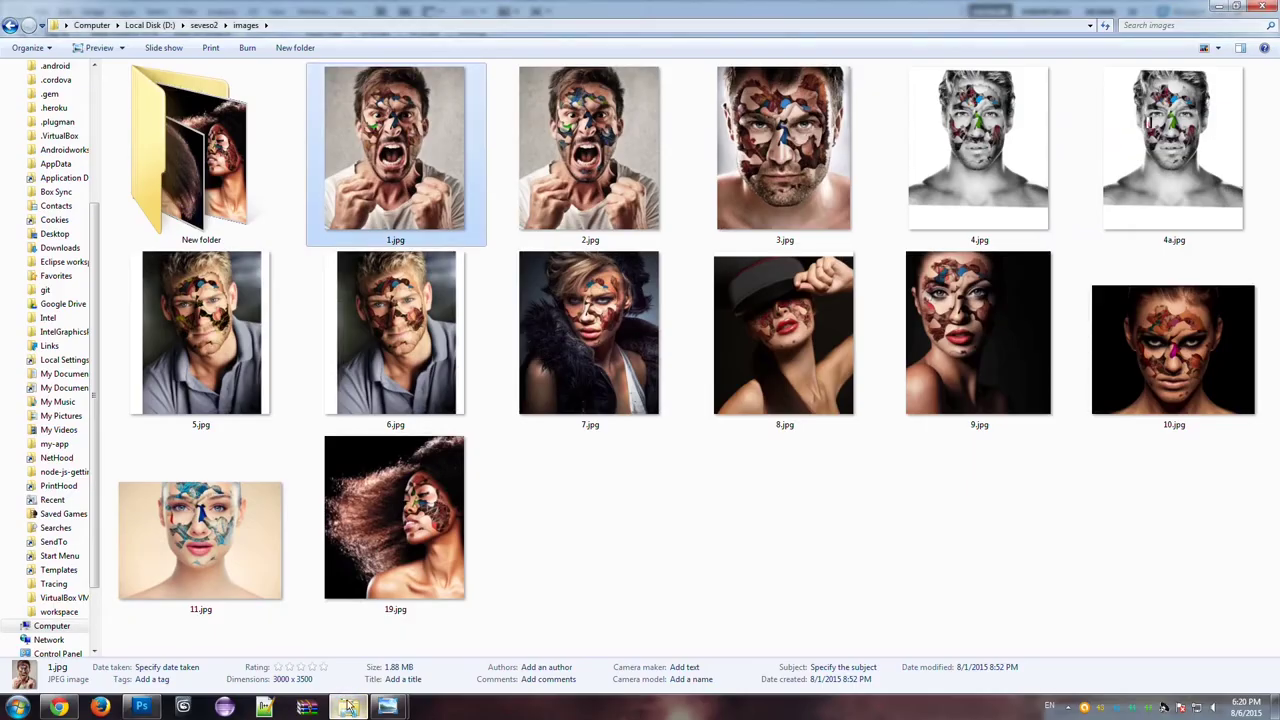
{"action": "left_click", "coordinate": [160, 26]}
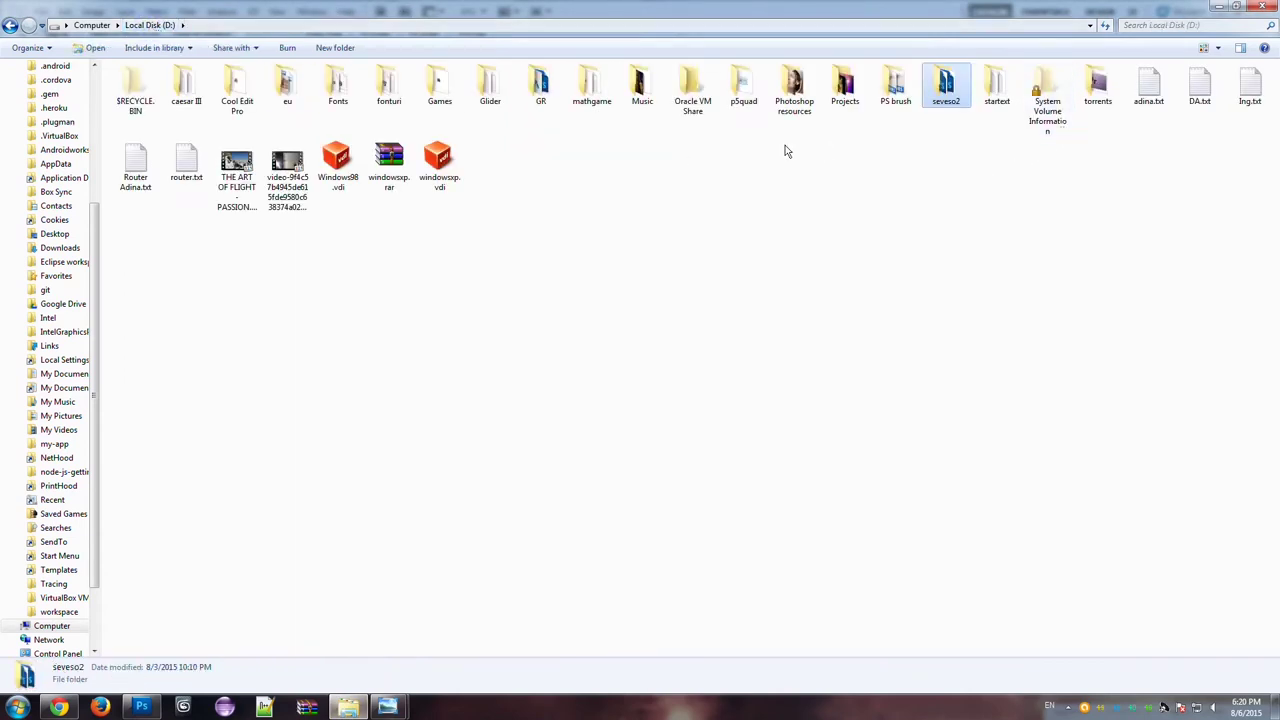
{"action": "double_click", "coordinate": [797, 86]}
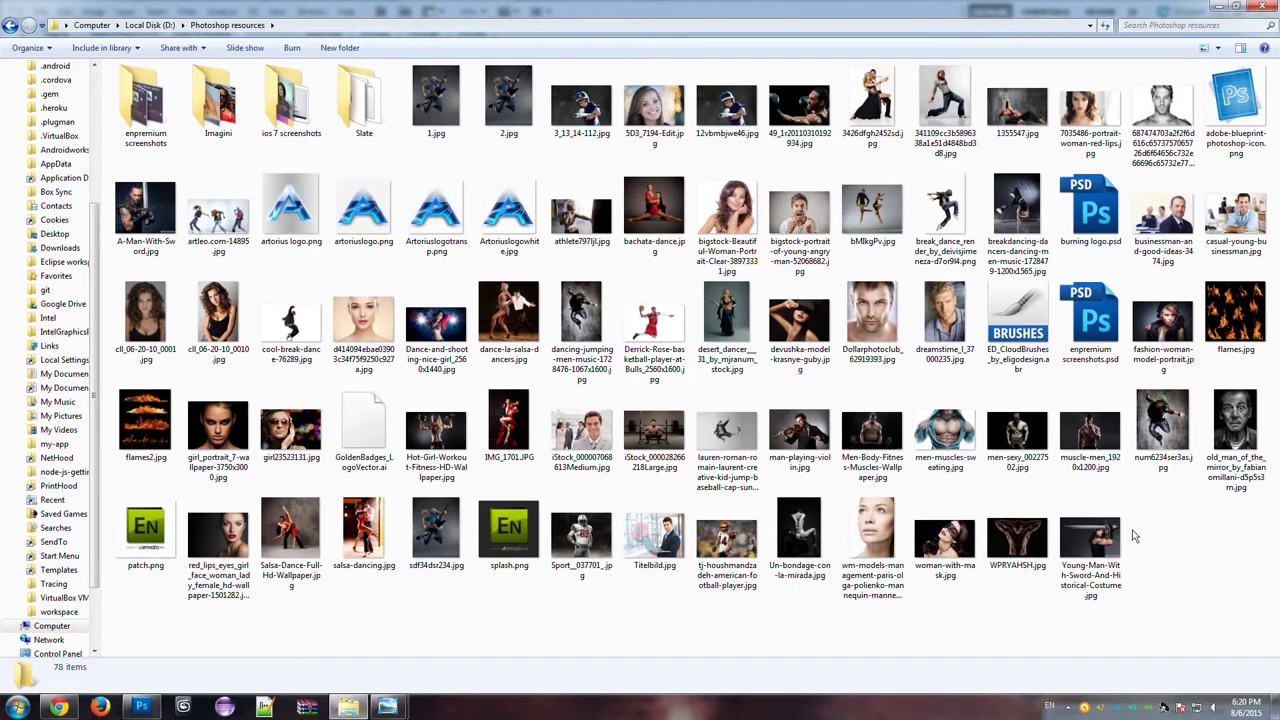
{"action": "left_click", "coordinate": [790, 232]}
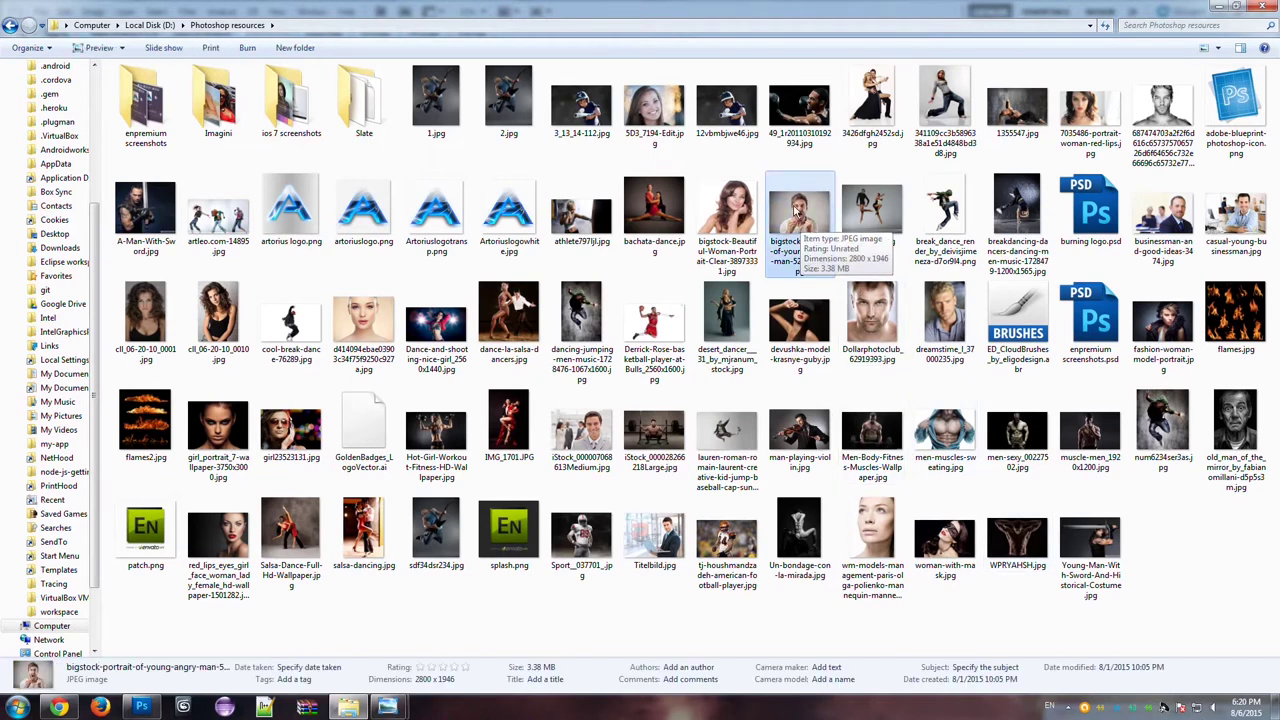
{"action": "left_click_drag", "start_coordinate": [787, 237], "coordinate": [493, 271]}
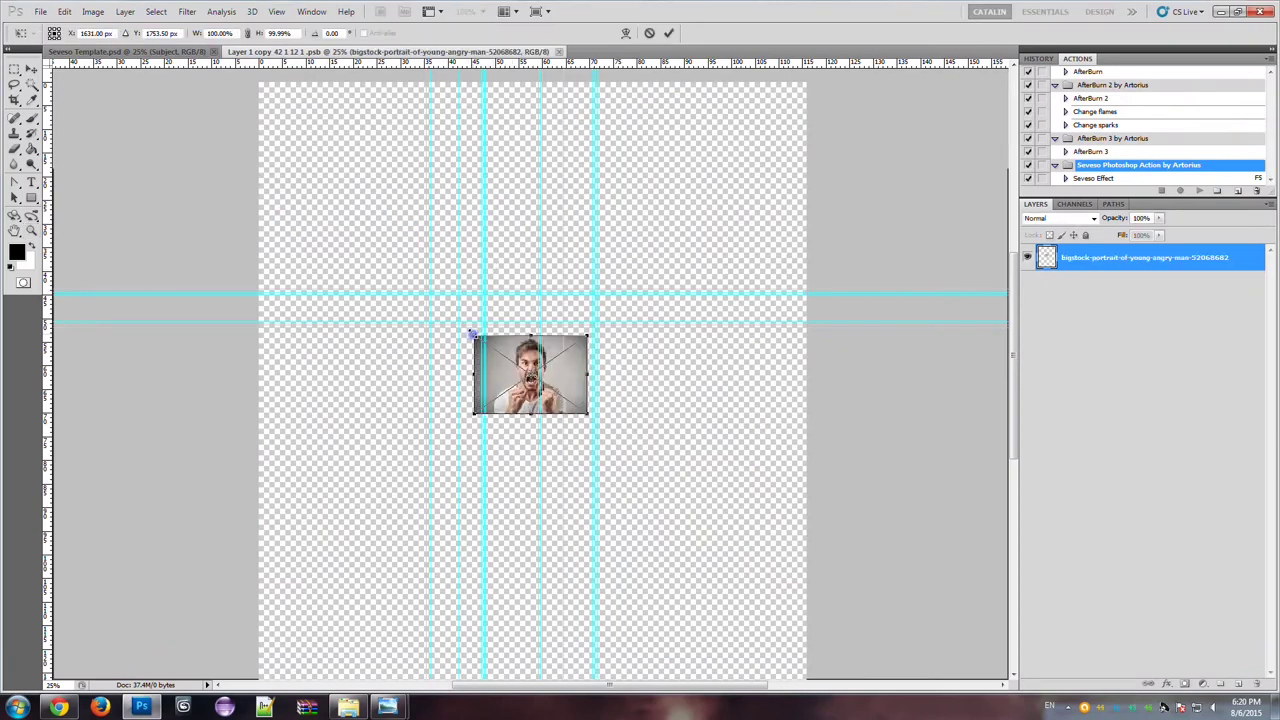
- Scale the portrait proportionally to about 775% and position his face between the guides
{"action": "left_click_drag", "start_coordinate": [472, 334], "coordinate": [177, 86]}
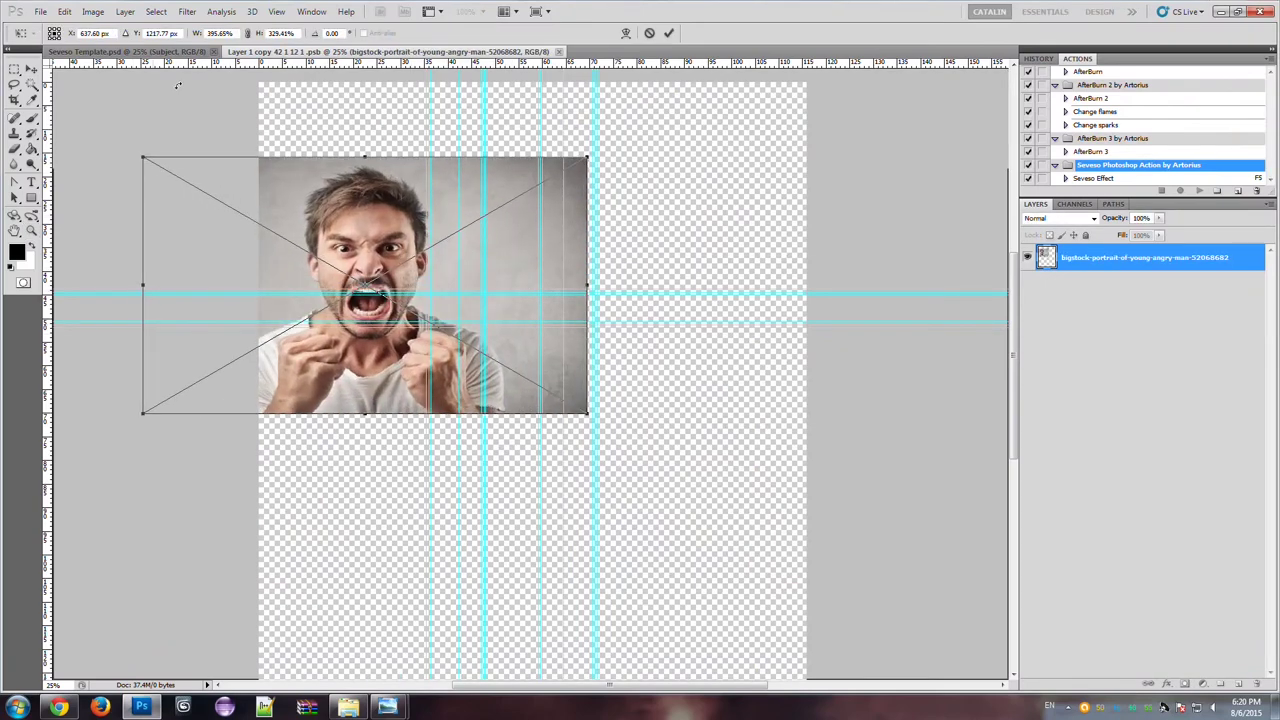
{"action": "left_click", "coordinate": [247, 33]}
{"action": "left_click_drag", "start_coordinate": [357, 207], "coordinate": [456, 276]}
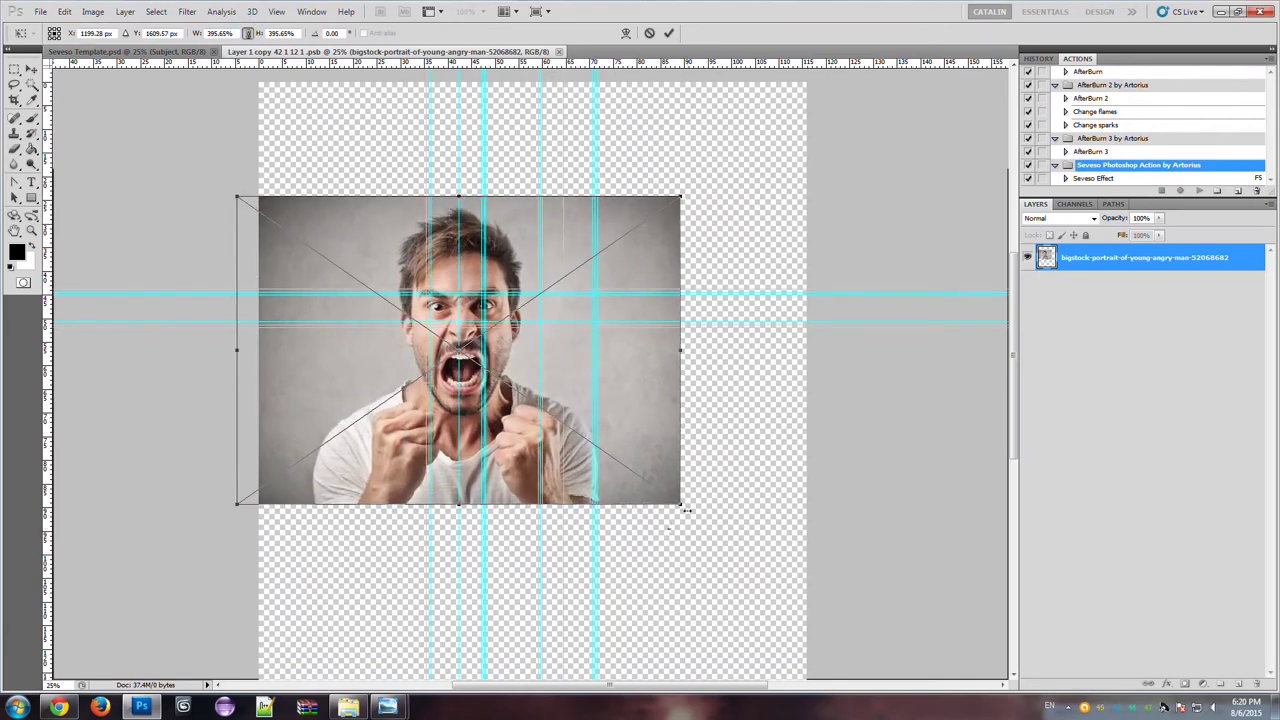
{"action": "left_click_drag", "start_coordinate": [678, 504], "coordinate": [952, 680]}
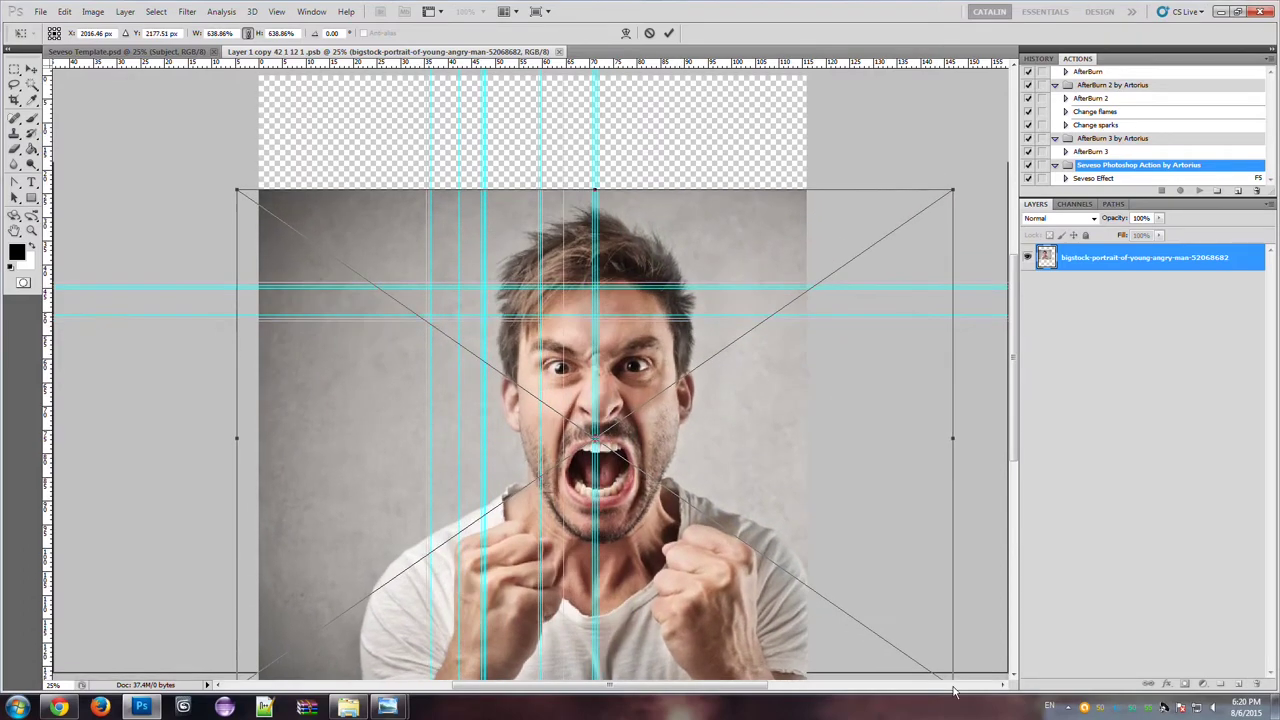
{"action": "left_click_drag", "start_coordinate": [722, 432], "coordinate": [613, 364]}
{"action": "left_click_drag", "start_coordinate": [843, 621], "coordinate": [1000, 700]}
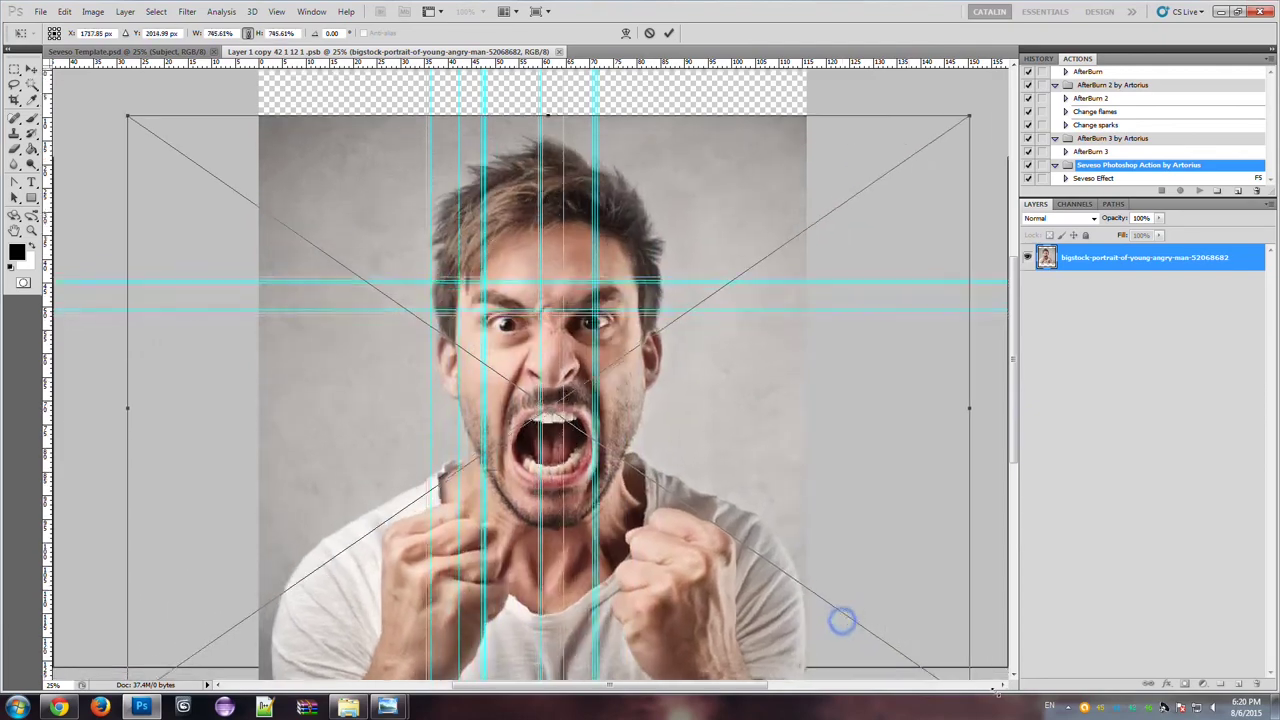
{"action": "left_click_drag", "start_coordinate": [789, 403], "coordinate": [717, 374]}
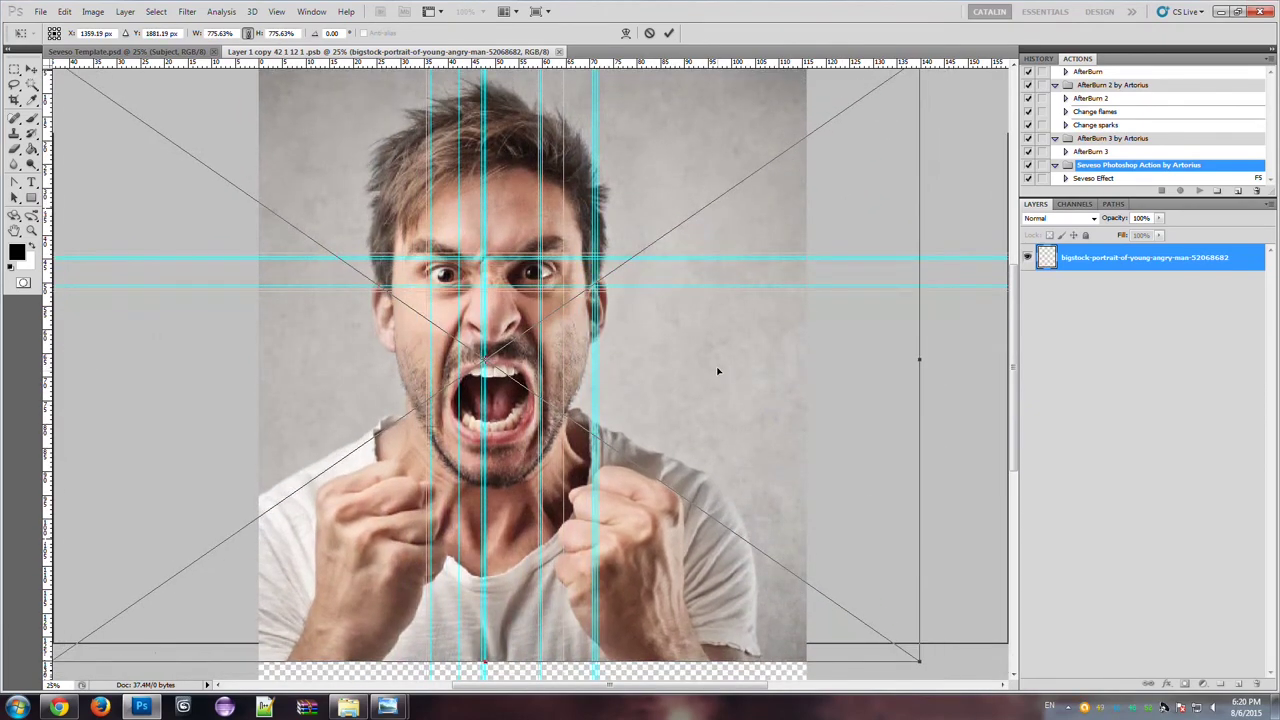
- Fine-tune the portrait's scale to 875.63% and commit the transform
{"action": "left_click", "coordinate": [219, 34]}
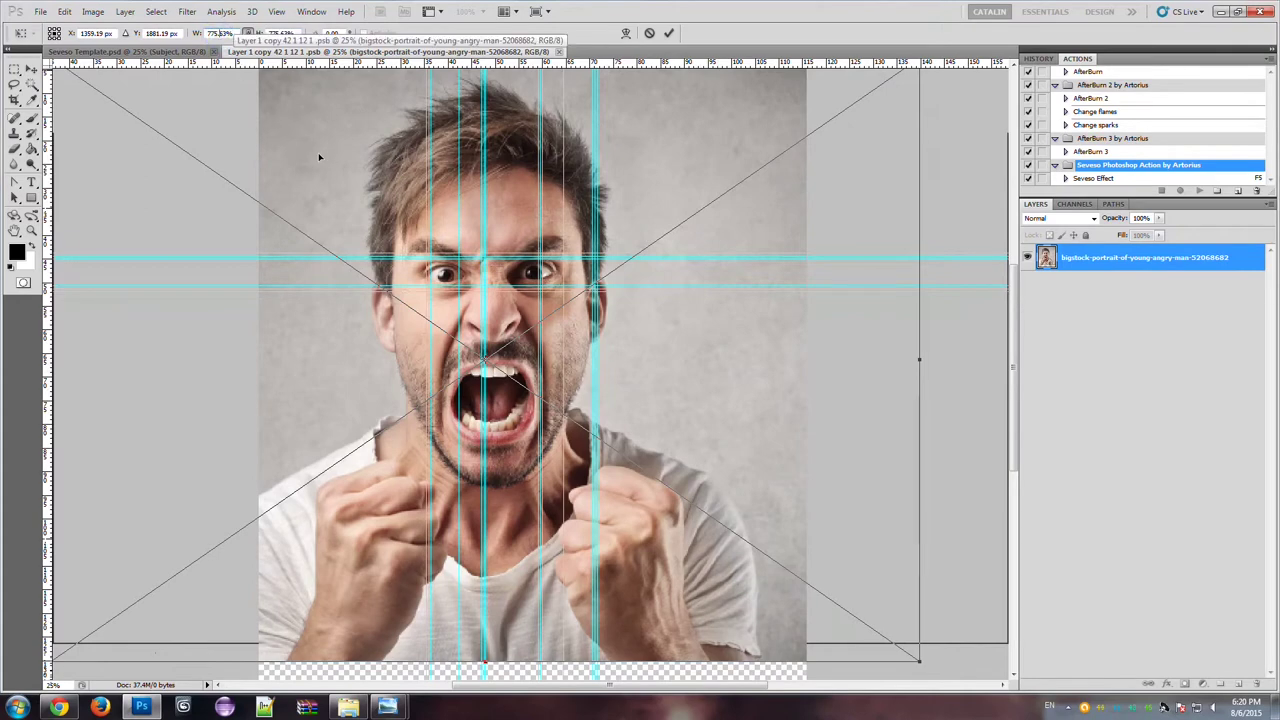
{"action": "key", "text": "Up"}
{"action": "key", "text": "Up"}
{"action": "key", "text": "Up"}
{"action": "key", "text": "Up"}
{"action": "key", "text": "Up"}
{"action": "key", "text": "Up"}
{"action": "key", "text": "Up"}
{"action": "key", "text": "Up"}
{"action": "key", "text": "Up"}
{"action": "key", "text": "Up"}
{"action": "key", "text": "Up"}
{"action": "key", "text": "Up"}
{"action": "key", "text": "Up"}
{"action": "key", "text": "Up"}
{"action": "key", "text": "Up"}
{"action": "key", "text": "Up"}
{"action": "key", "text": "Up"}
{"action": "key", "text": "Up"}
{"action": "key", "text": "Up"}
{"action": "key", "text": "Up"}
{"action": "key", "text": "Up"}
{"action": "key", "text": "Up"}
{"action": "key", "text": "Up"}
{"action": "key", "text": "Up"}
{"action": "key", "text": "Up"}
{"action": "key", "text": "Up"}
{"action": "key", "text": "Up"}
{"action": "key", "text": "Up"}
{"action": "key", "text": "Up"}
{"action": "key", "text": "Up"}
{"action": "key", "text": "Up"}
{"action": "key", "text": "Up"}
{"action": "key", "text": "Up"}
{"action": "key", "text": "Up"}
{"action": "key", "text": "Up"}
{"action": "key", "text": "Up"}
{"action": "key", "text": "Up"}
{"action": "key", "text": "Up"}
{"action": "key", "text": "Up"}
{"action": "key", "text": "Up"}
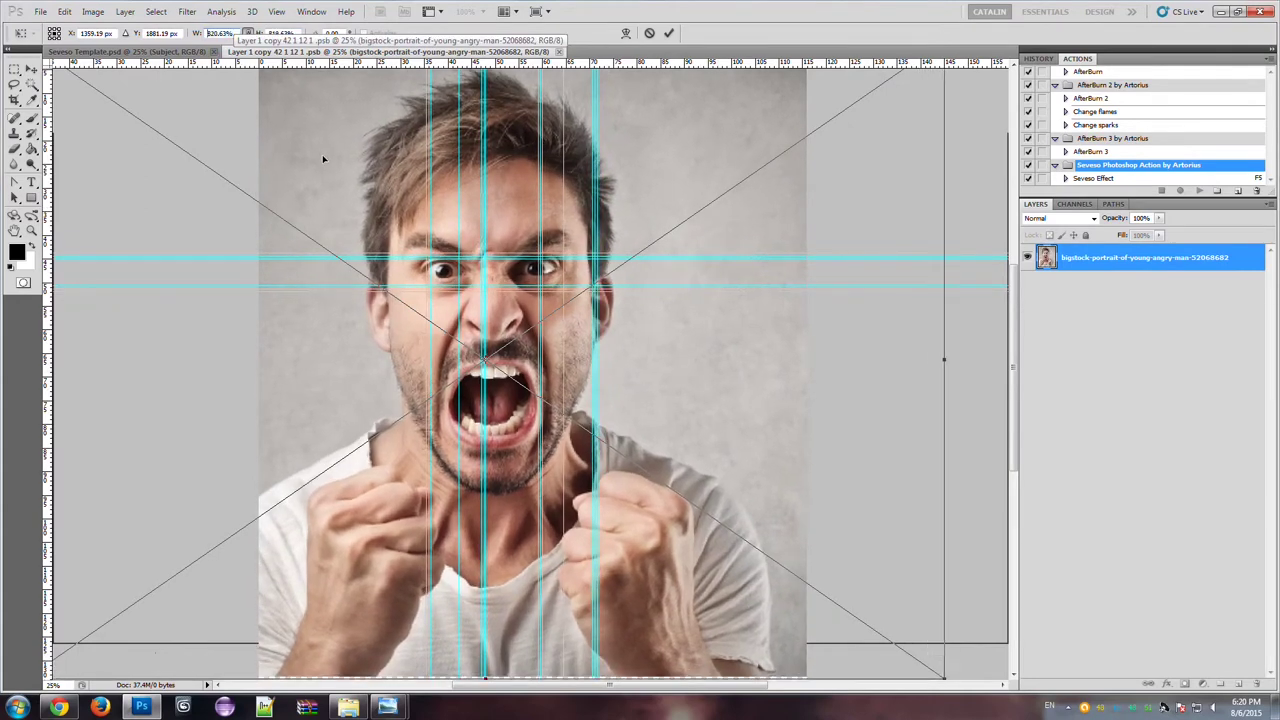
{"action": "left_click_drag", "start_coordinate": [328, 161], "coordinate": [347, 169]}
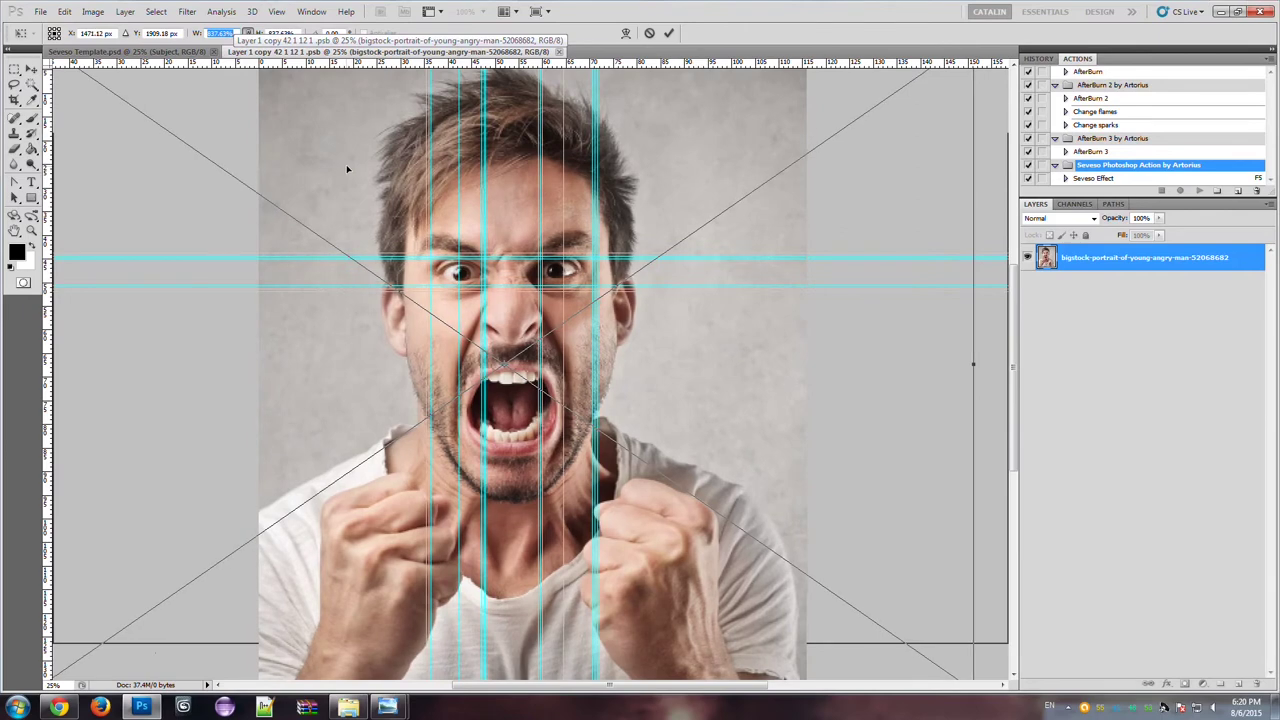
{"action": "left_click", "coordinate": [221, 33]}
{"action": "key", "text": "Up"}
{"action": "key", "text": "Up"}
{"action": "key", "text": "Up"}
{"action": "key", "text": "Up"}
{"action": "key", "text": "Up"}
{"action": "key", "text": "Up"}
{"action": "key", "text": "Up"}
{"action": "key", "text": "Up"}
{"action": "key", "text": "Up"}
{"action": "key", "text": "Up"}
{"action": "key", "text": "Up"}
{"action": "key", "text": "Up"}
{"action": "key", "text": "Up"}
{"action": "key", "text": "Up"}
{"action": "key", "text": "Up"}
{"action": "key", "text": "Up"}
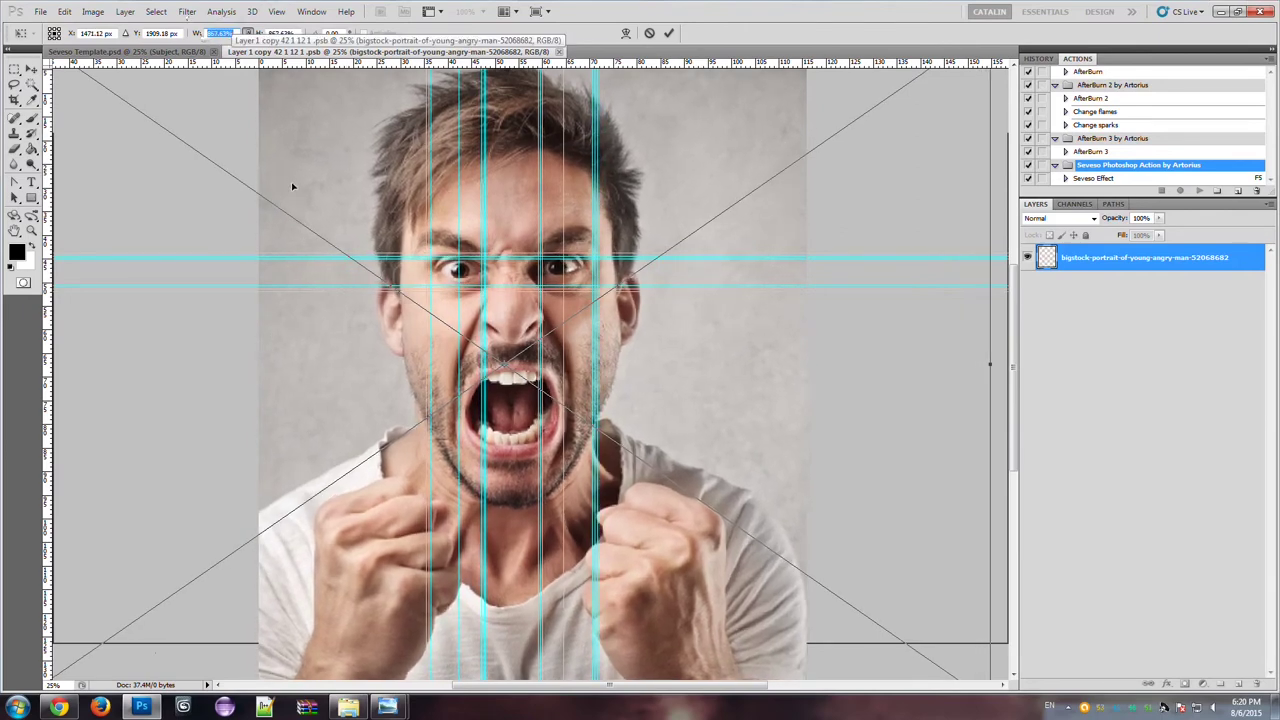
{"action": "left_click_drag", "start_coordinate": [313, 184], "coordinate": [315, 194]}
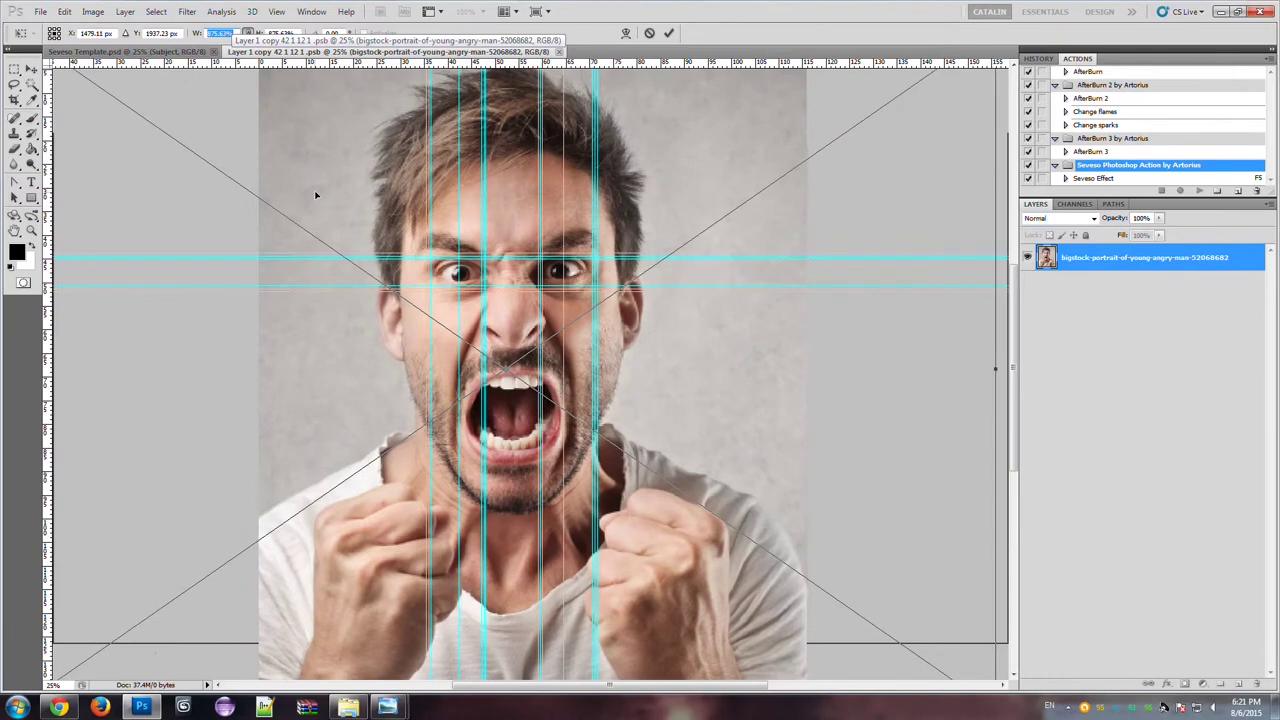
{"action": "left_click", "coordinate": [315, 196]}
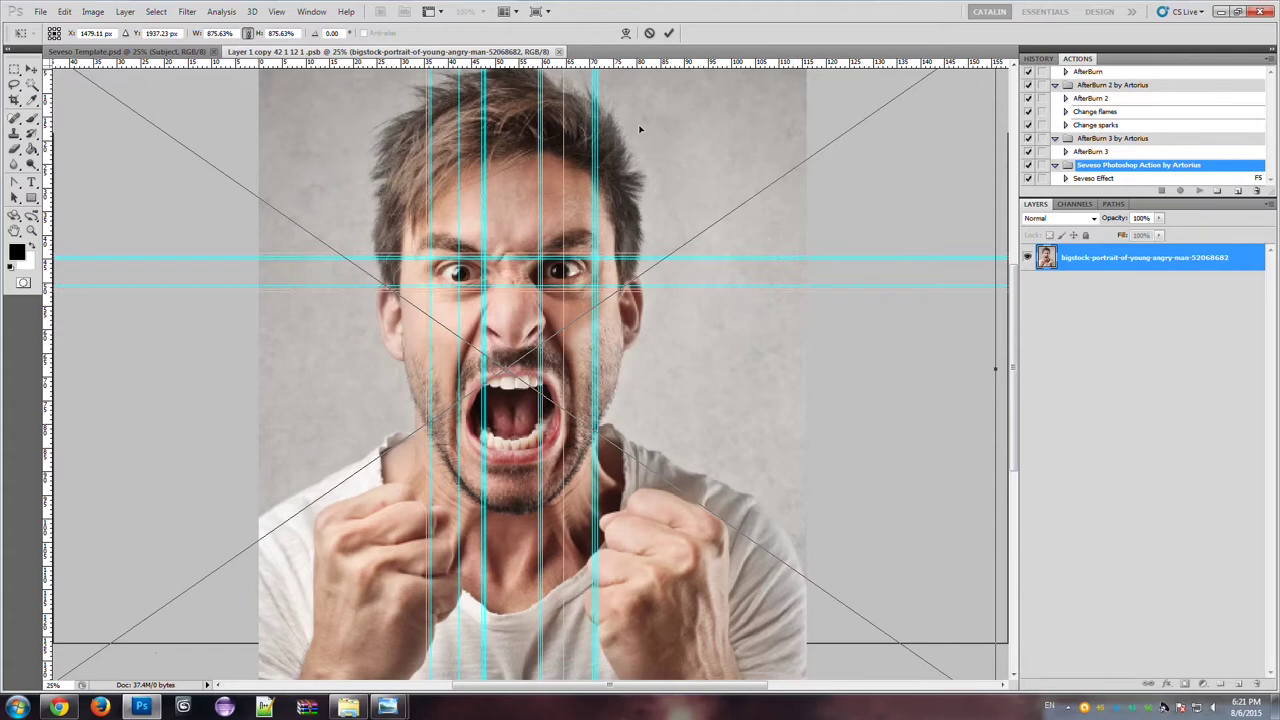
{"action": "left_click", "coordinate": [669, 33]}
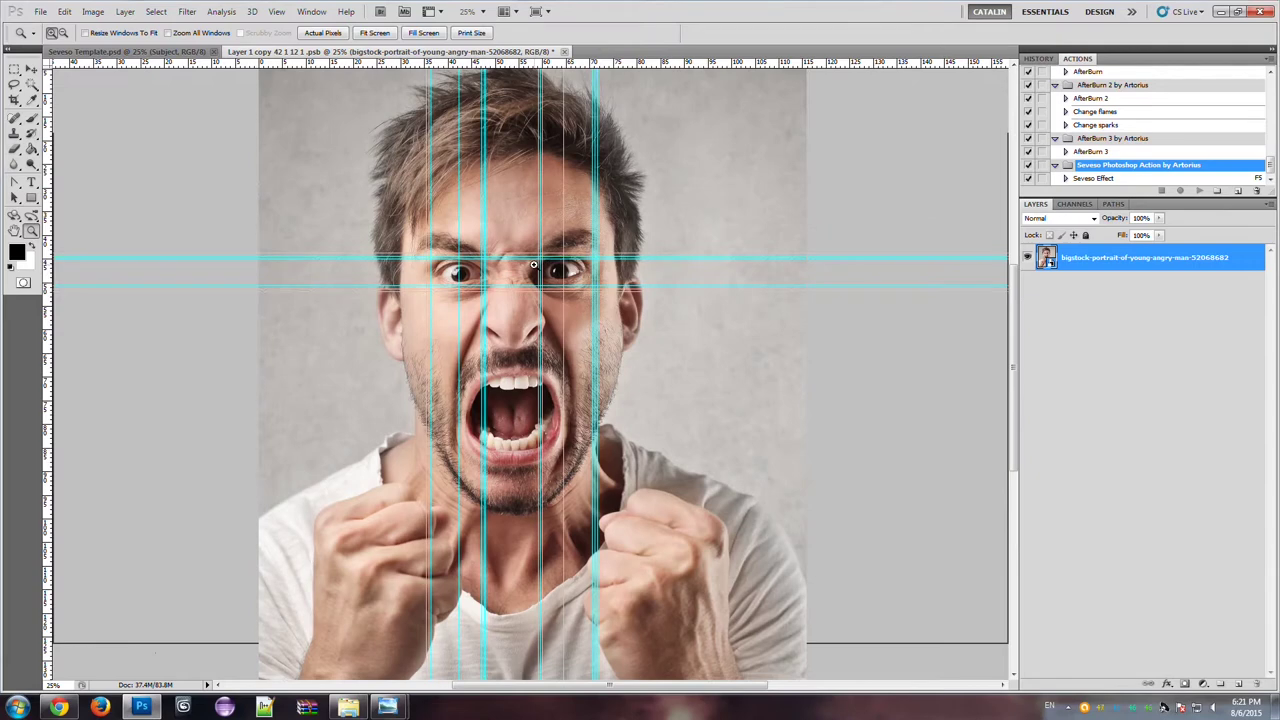
- Close the .psb smart object, saving changes so Subject shows the angry man portrait
{"action": "left_click", "coordinate": [565, 52]}
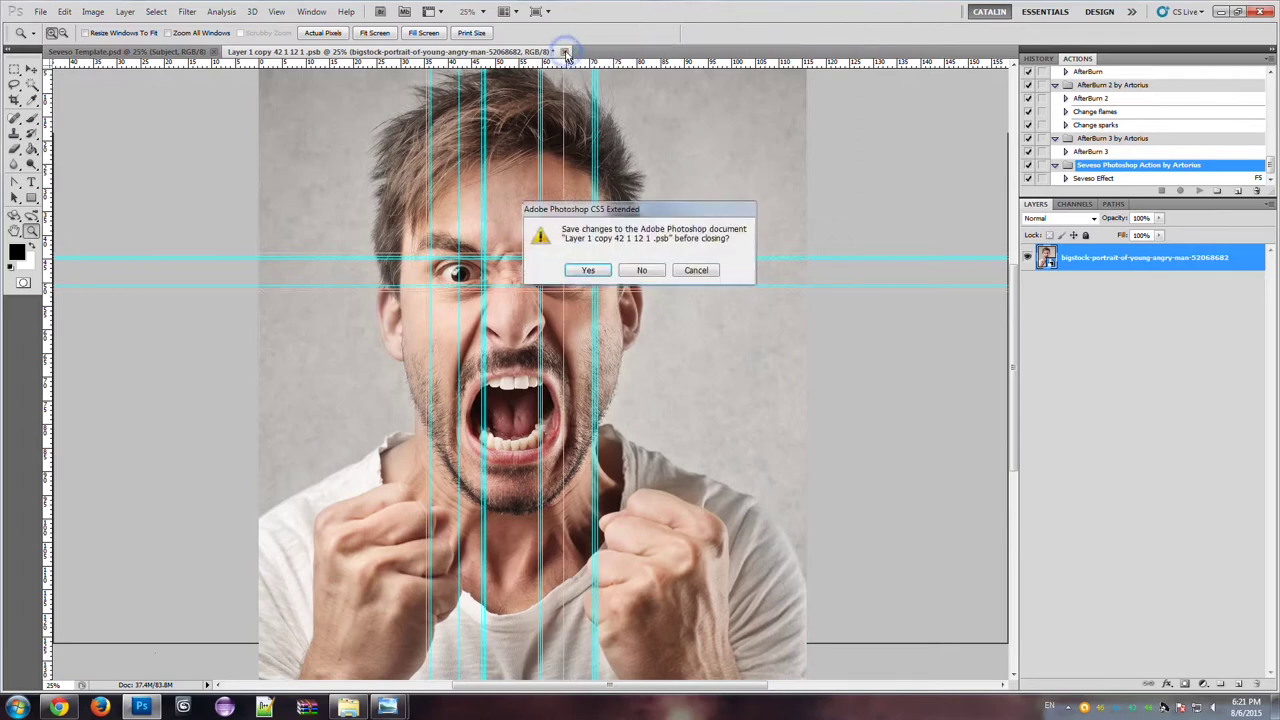
{"action": "left_click_drag", "start_coordinate": [603, 213], "coordinate": [740, 211]}
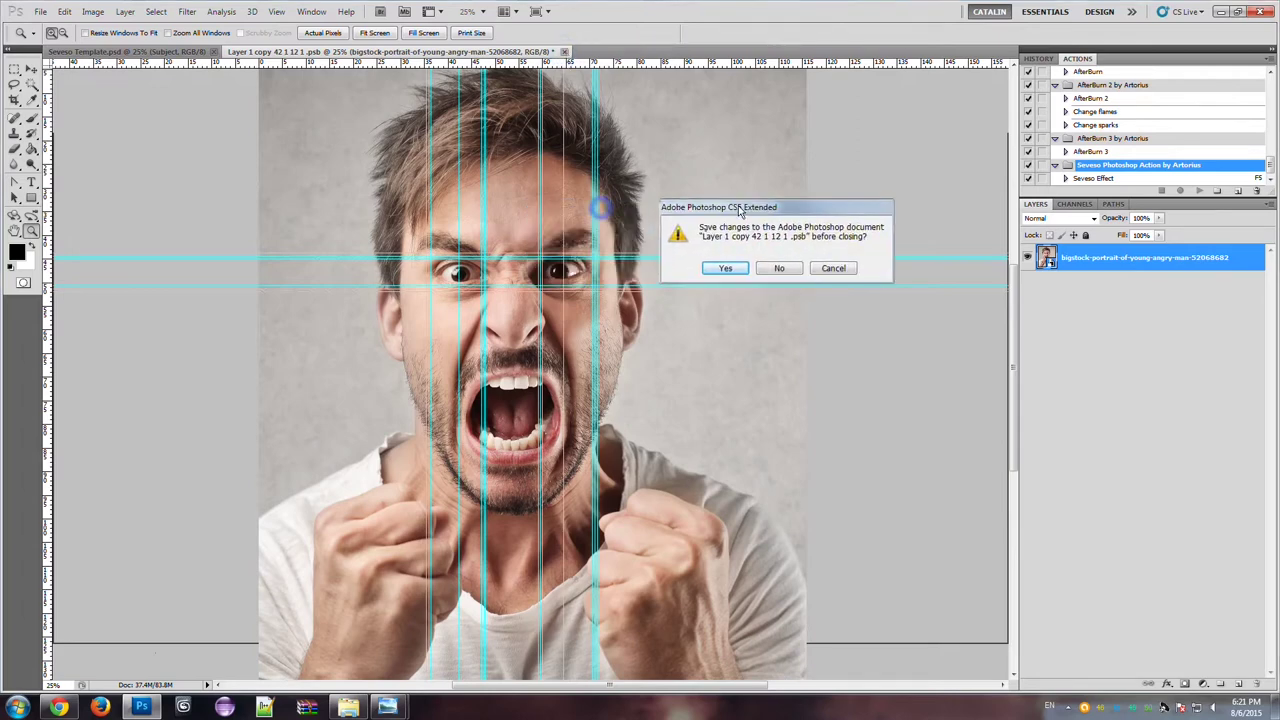
{"action": "left_click", "coordinate": [727, 270]}
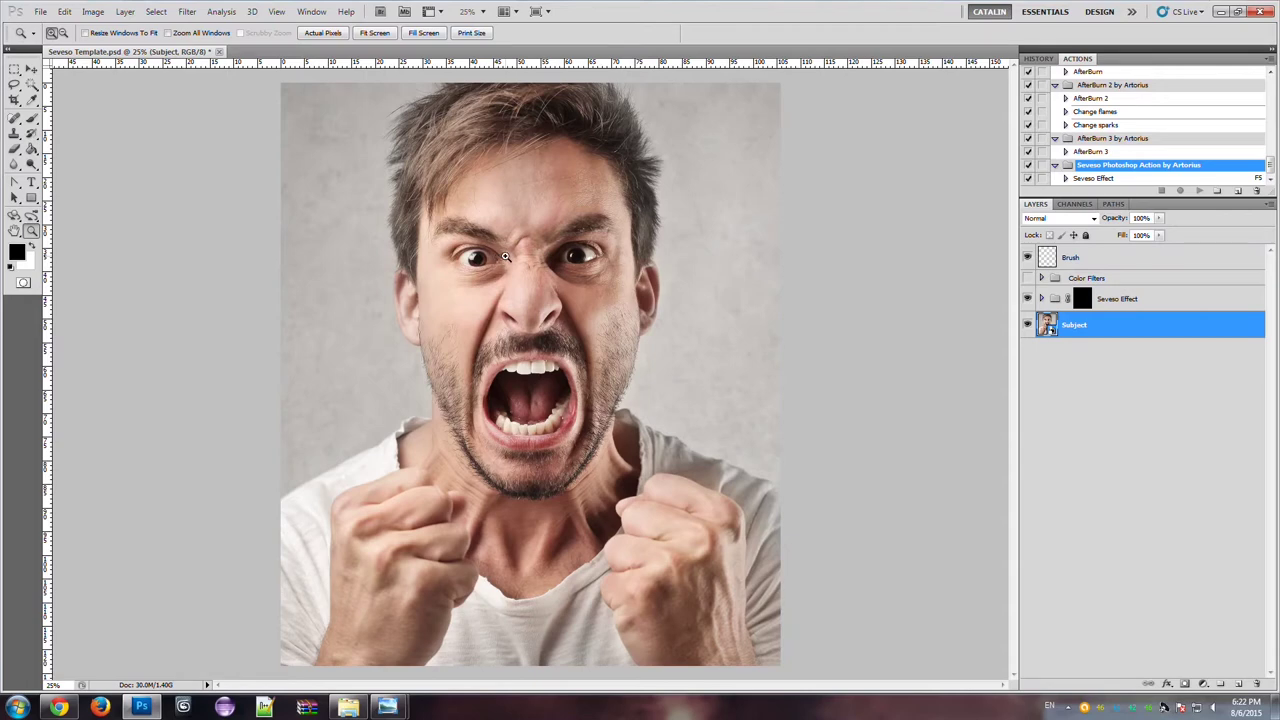
- Select the empty Brush layer in the Layers panel as the painting target
{"action": "left_click", "coordinate": [31, 70]}
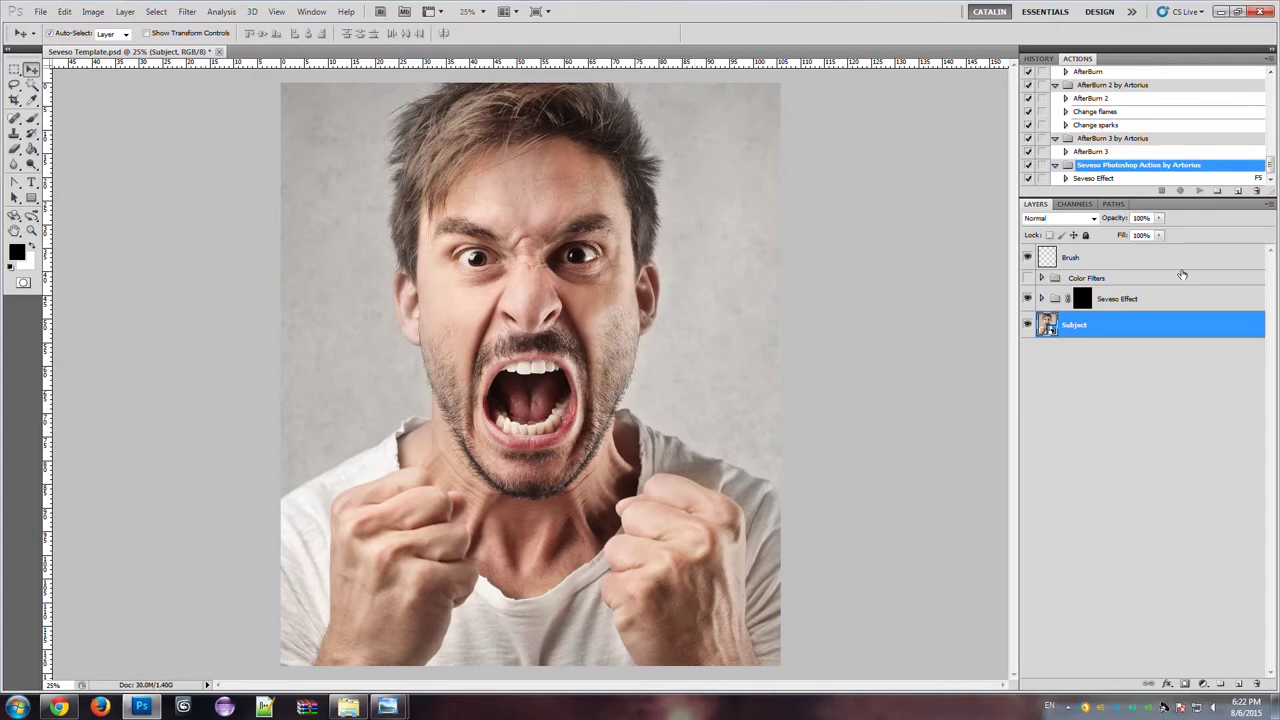
{"action": "left_click", "coordinate": [1081, 266]}
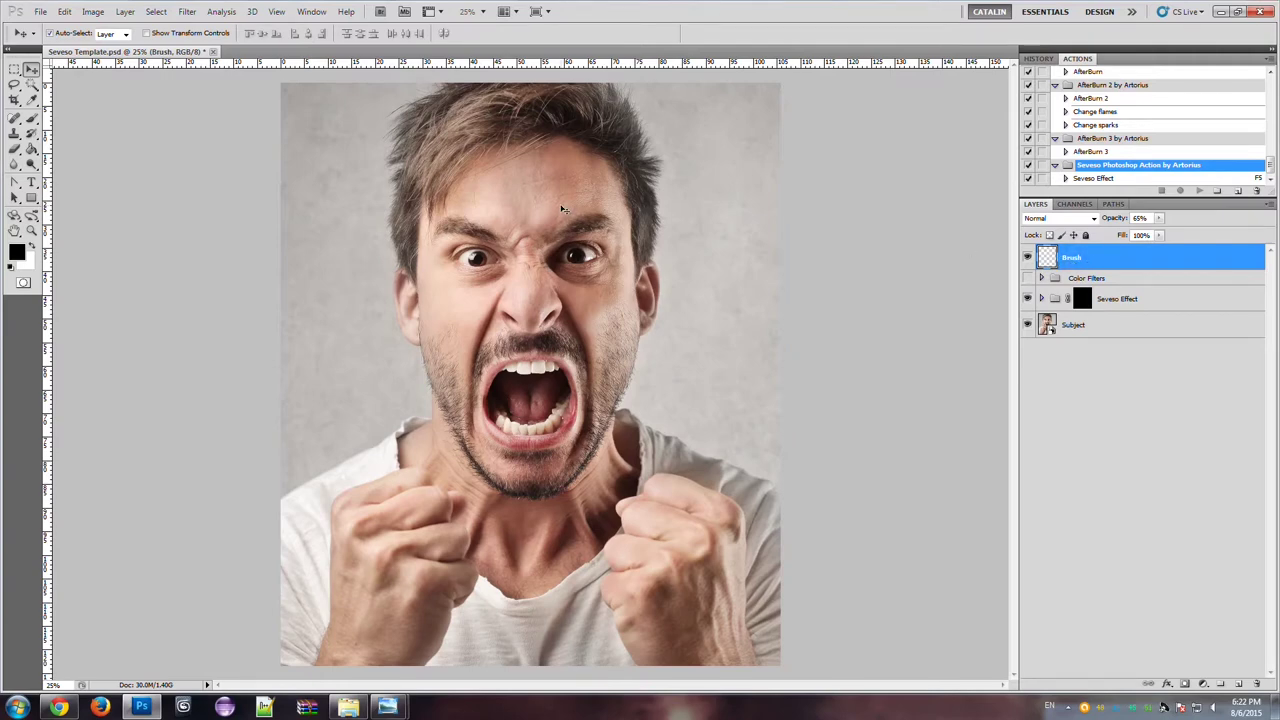
{"action": "left_click", "coordinate": [33, 118]}
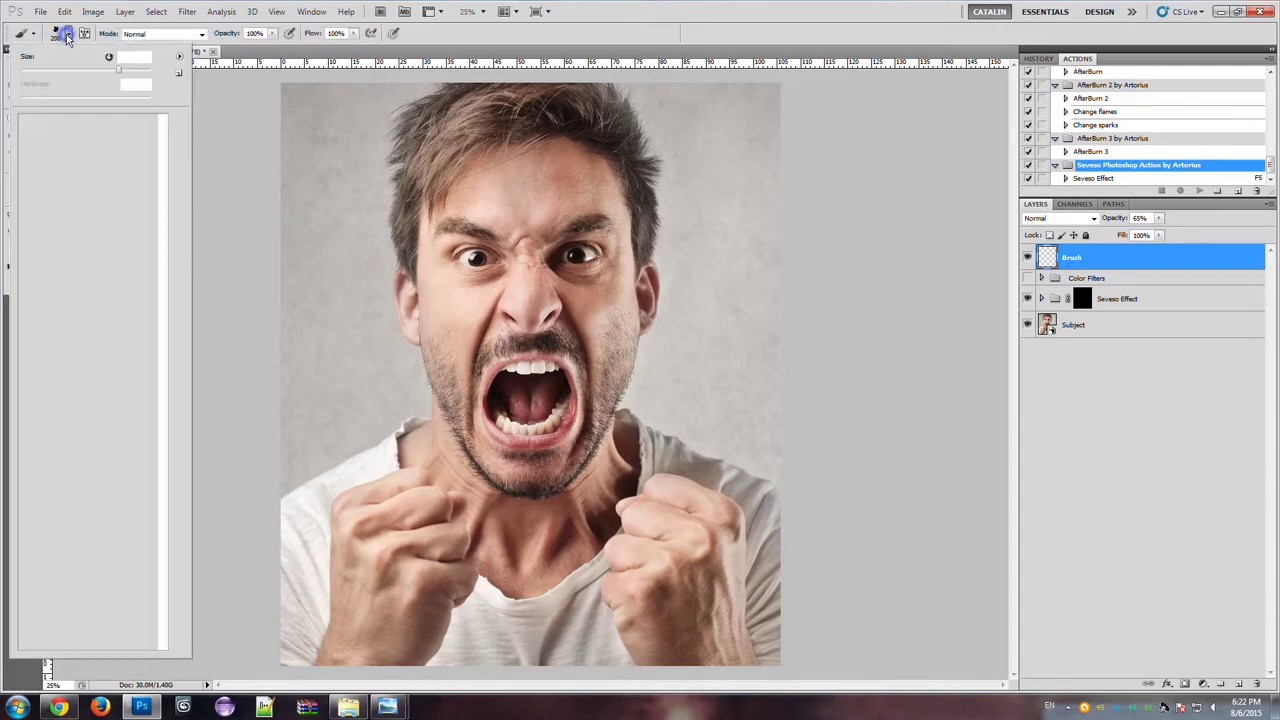
- Pick a 504 px hard round brush and begin painting dark over the forehead and left eye
{"action": "left_click", "coordinate": [67, 35]}
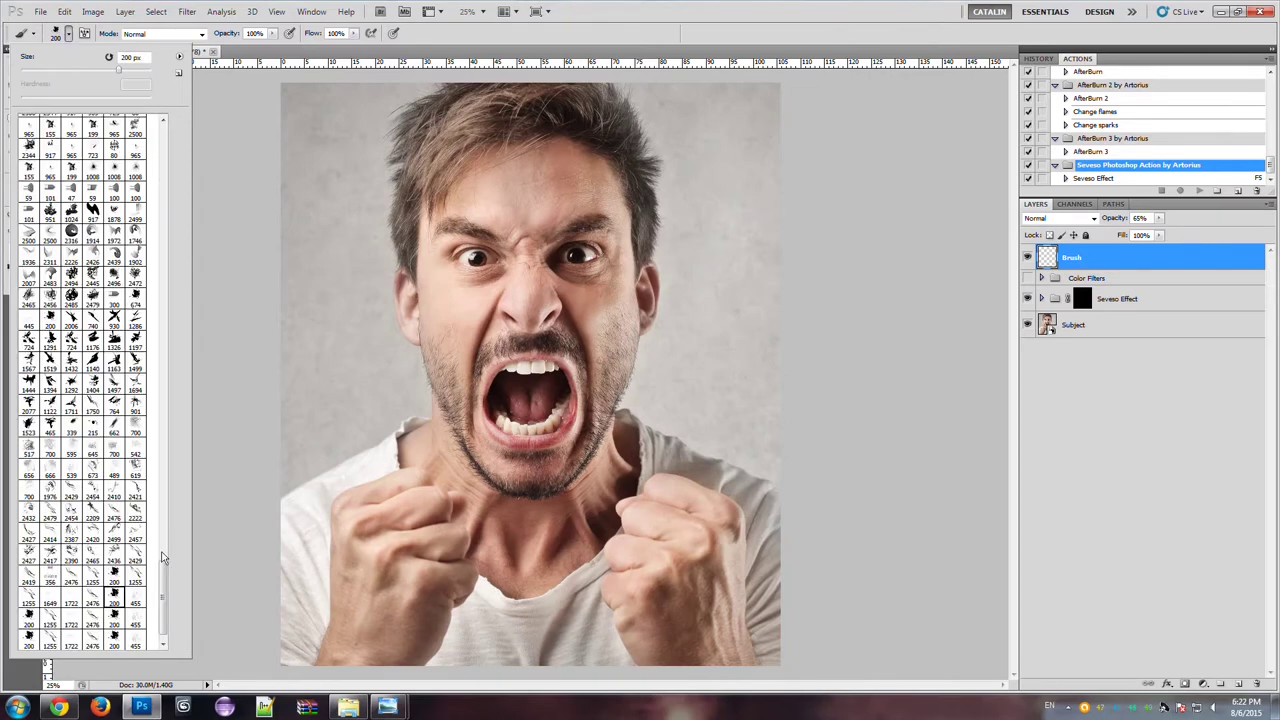
{"action": "left_click", "coordinate": [165, 572]}
{"action": "scroll", "coordinate": [165, 572], "scroll_direction": "up", "scroll_amount": 3}
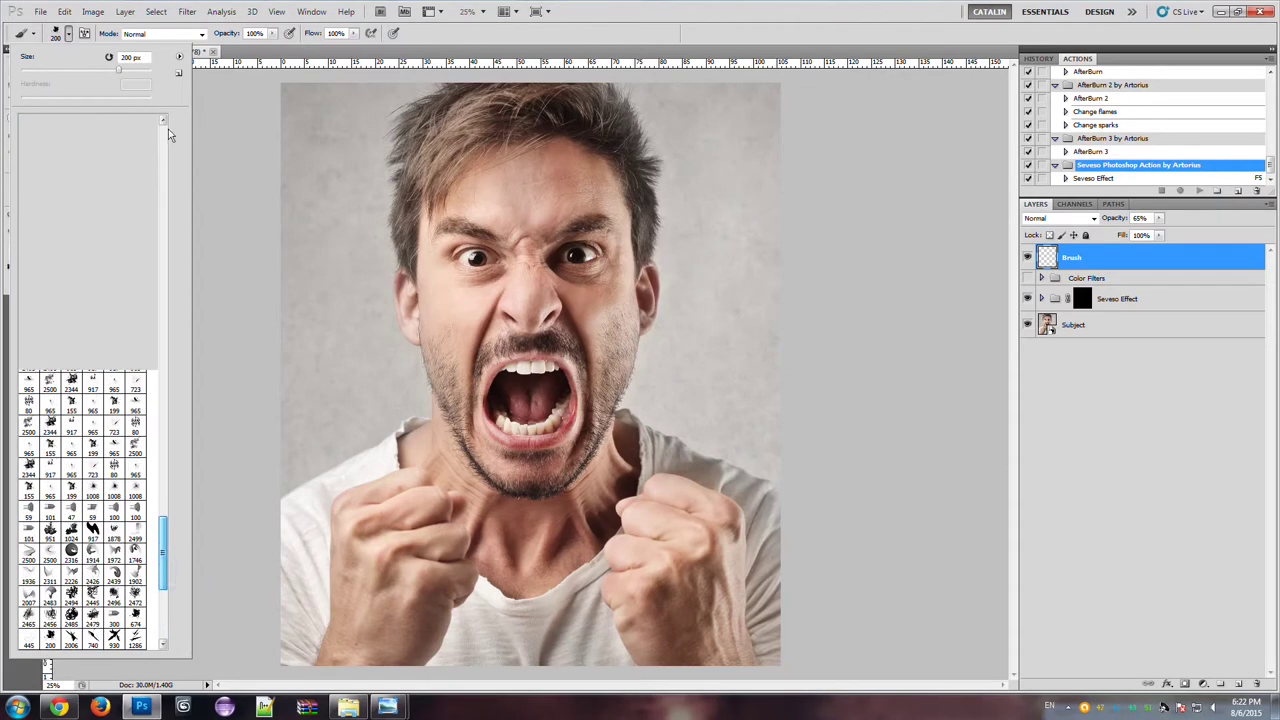
{"action": "left_click", "coordinate": [165, 130]}
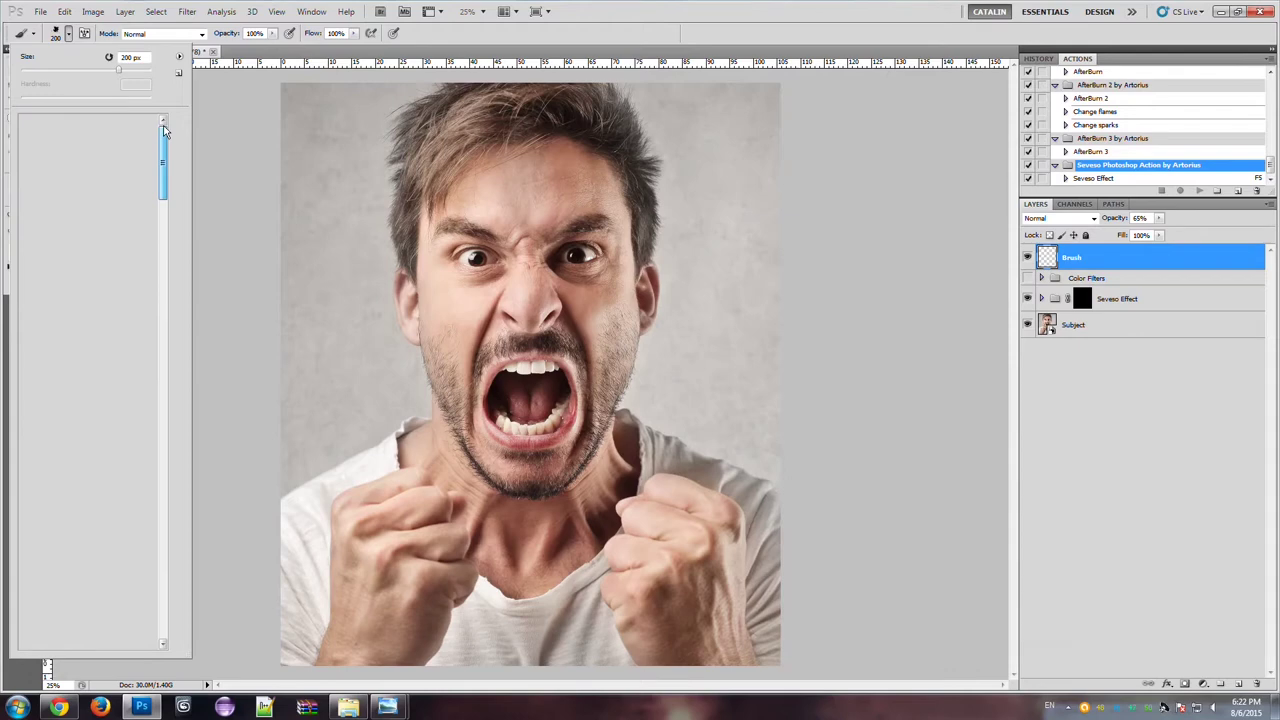
{"action": "left_click", "coordinate": [50, 124]}
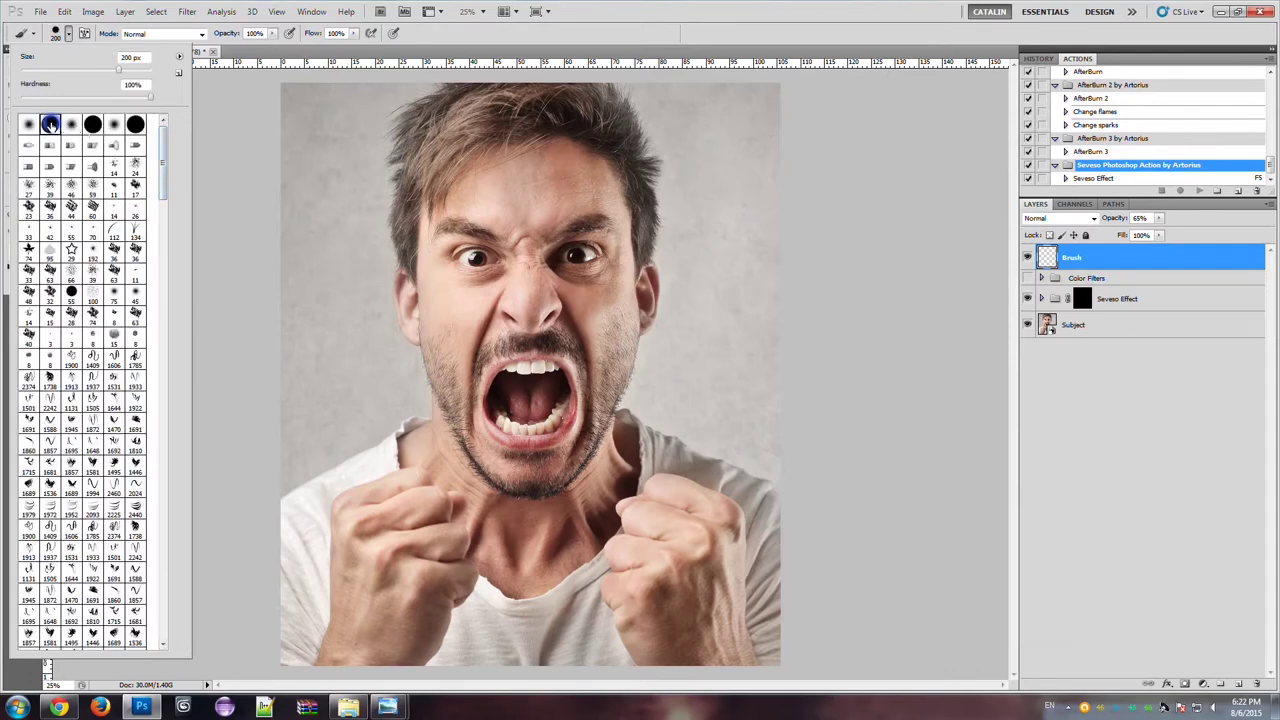
{"action": "left_click", "coordinate": [138, 70]}
{"action": "key", "text": "Return"}
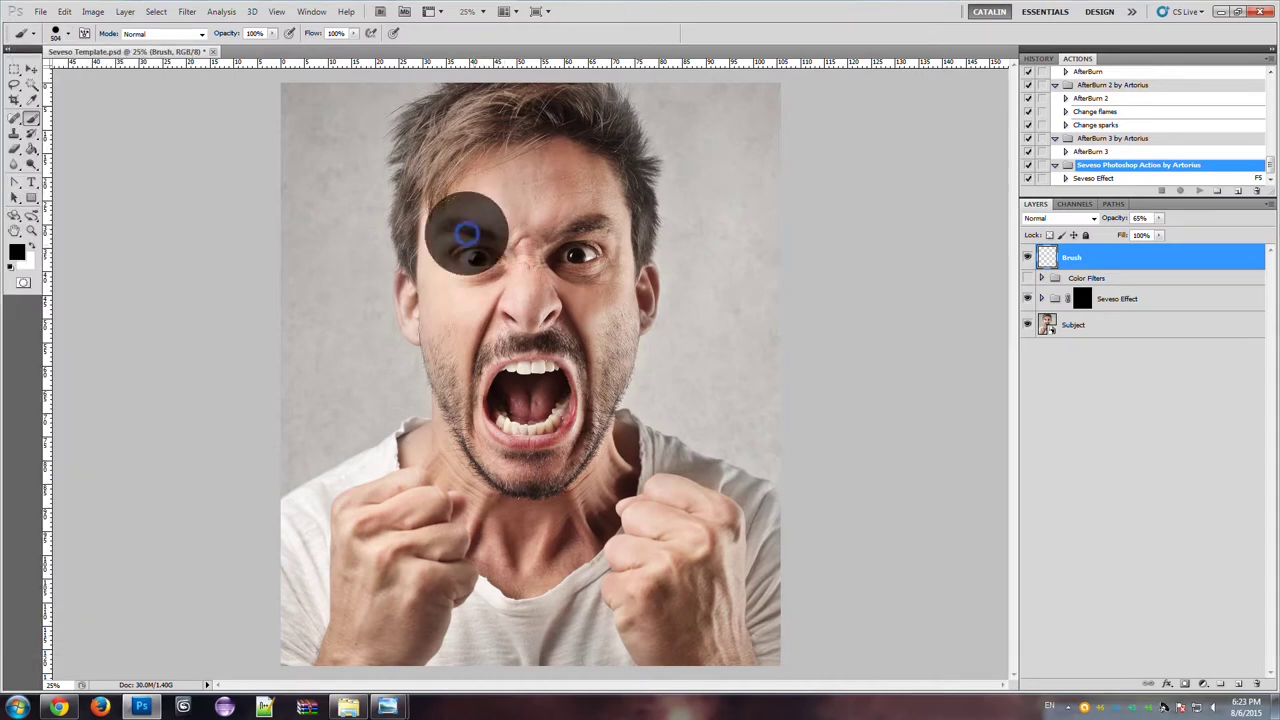
{"action": "mouse_move", "coordinate": [466, 233]}
{"action": "left_mouse_down"}
{"action": "mouse_move", "coordinate": [501, 170]}
{"action": "mouse_move", "coordinate": [543, 158]}
{"action": "mouse_move", "coordinate": [560, 240]}
{"action": "mouse_move", "coordinate": [597, 242]}
{"action": "mouse_move", "coordinate": [590, 348]}
{"action": "mouse_move", "coordinate": [529, 433]}
{"action": "mouse_move", "coordinate": [447, 305]}
{"action": "mouse_move", "coordinate": [475, 208]}
{"action": "mouse_move", "coordinate": [487, 293]}
{"action": "mouse_move", "coordinate": [501, 219]}
{"action": "left_mouse_up"}
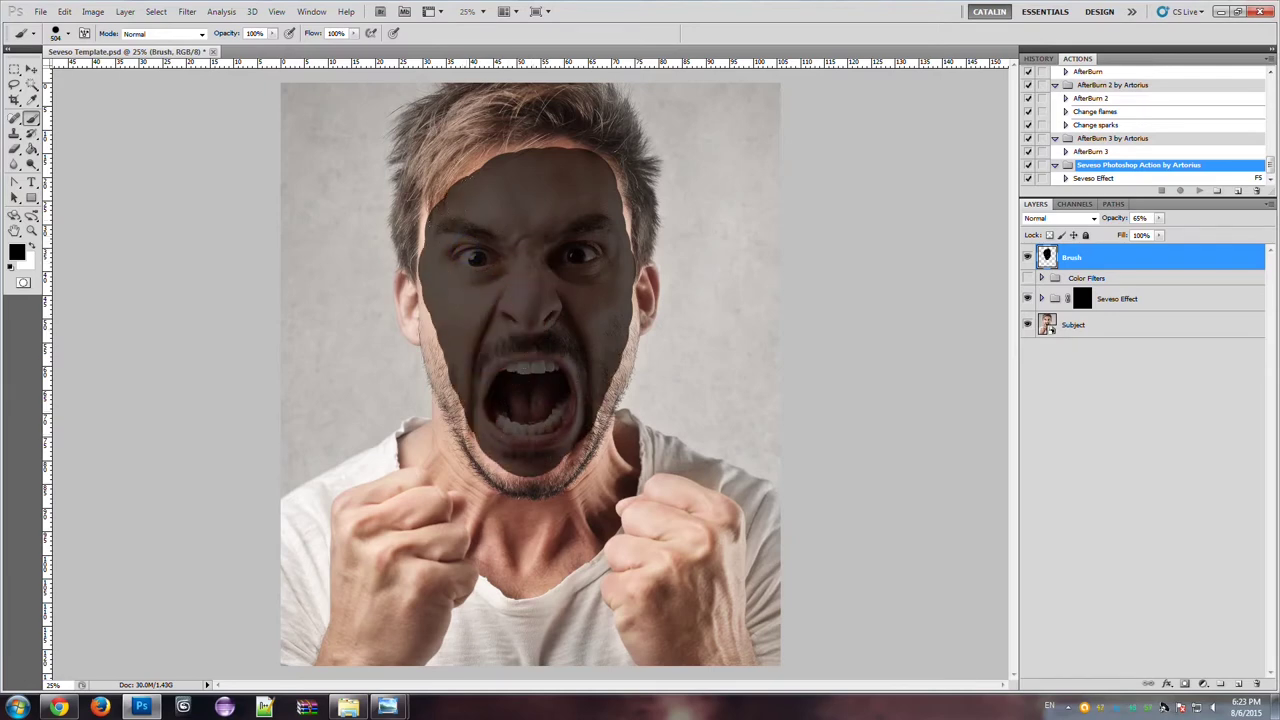
- Paint dark over the forehead, cheek, right jaw and mouth, touching up around the eyes and mouth corner
{"action": "mouse_move", "coordinate": [520, 158]}
{"action": "left_mouse_down"}
{"action": "mouse_move", "coordinate": [484, 160]}
{"action": "mouse_move", "coordinate": [442, 205]}
{"action": "left_mouse_up"}
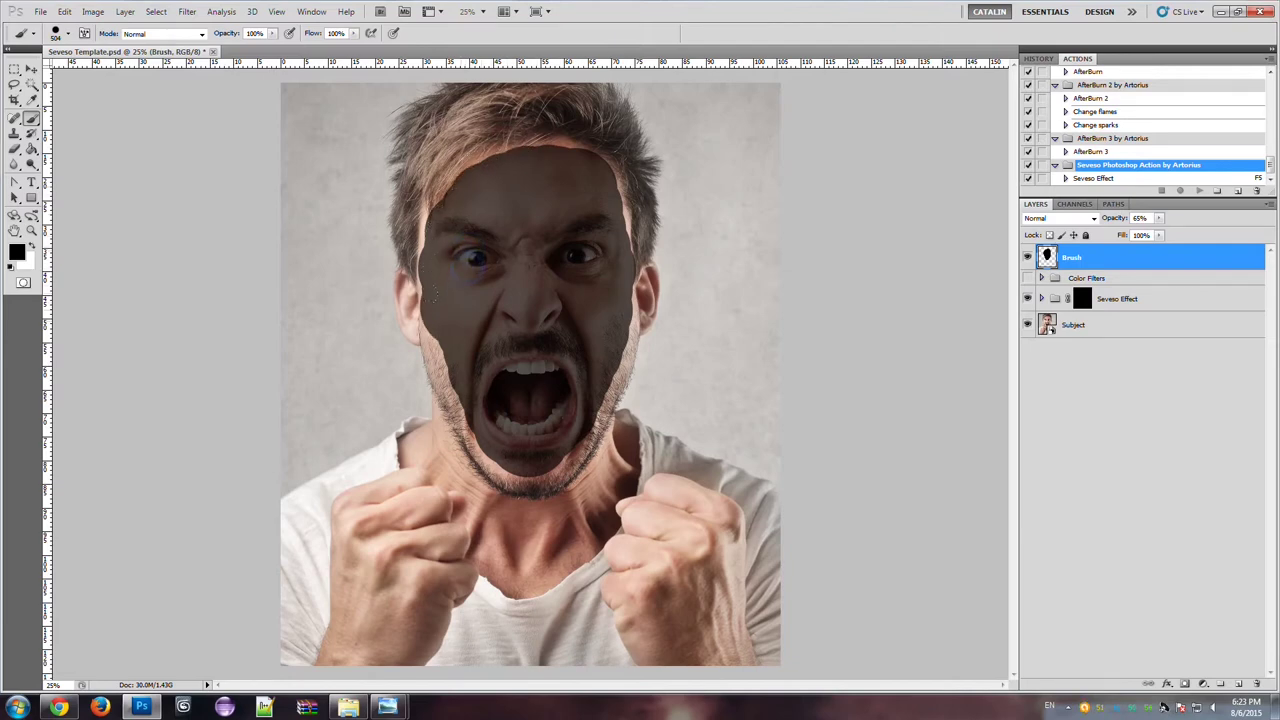
{"action": "mouse_move", "coordinate": [452, 352]}
{"action": "left_mouse_down"}
{"action": "mouse_move", "coordinate": [473, 445]}
{"action": "mouse_move", "coordinate": [487, 410]}
{"action": "mouse_move", "coordinate": [565, 465]}
{"action": "mouse_move", "coordinate": [517, 391]}
{"action": "left_mouse_up"}
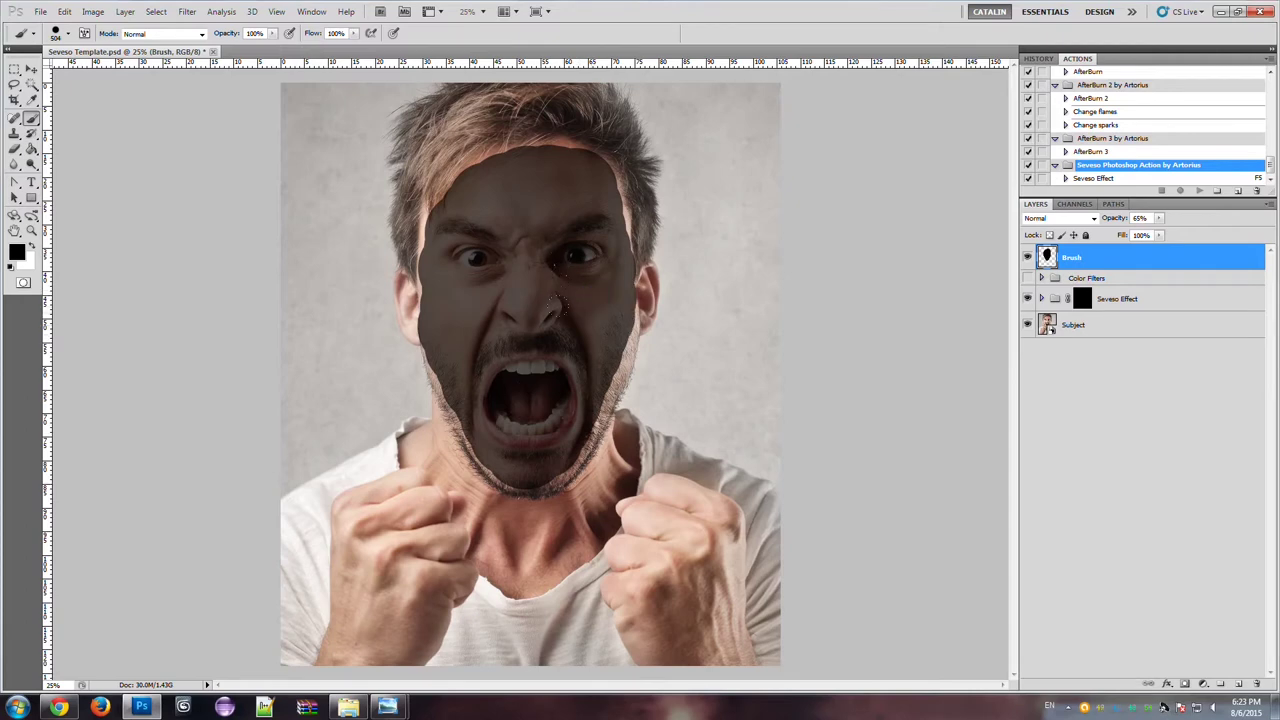
{"action": "mouse_move", "coordinate": [555, 303]}
{"action": "left_mouse_down"}
{"action": "mouse_move", "coordinate": [615, 375]}
{"action": "mouse_move", "coordinate": [540, 345]}
{"action": "left_mouse_up"}
{"action": "mouse_move", "coordinate": [505, 408]}
{"action": "left_mouse_down"}
{"action": "mouse_move", "coordinate": [538, 448]}
{"action": "mouse_move", "coordinate": [556, 330]}
{"action": "mouse_move", "coordinate": [591, 329]}
{"action": "mouse_move", "coordinate": [586, 351]}
{"action": "mouse_move", "coordinate": [473, 368]}
{"action": "mouse_move", "coordinate": [517, 447]}
{"action": "mouse_move", "coordinate": [545, 437]}
{"action": "mouse_move", "coordinate": [585, 352]}
{"action": "mouse_move", "coordinate": [586, 220]}
{"action": "left_mouse_up"}
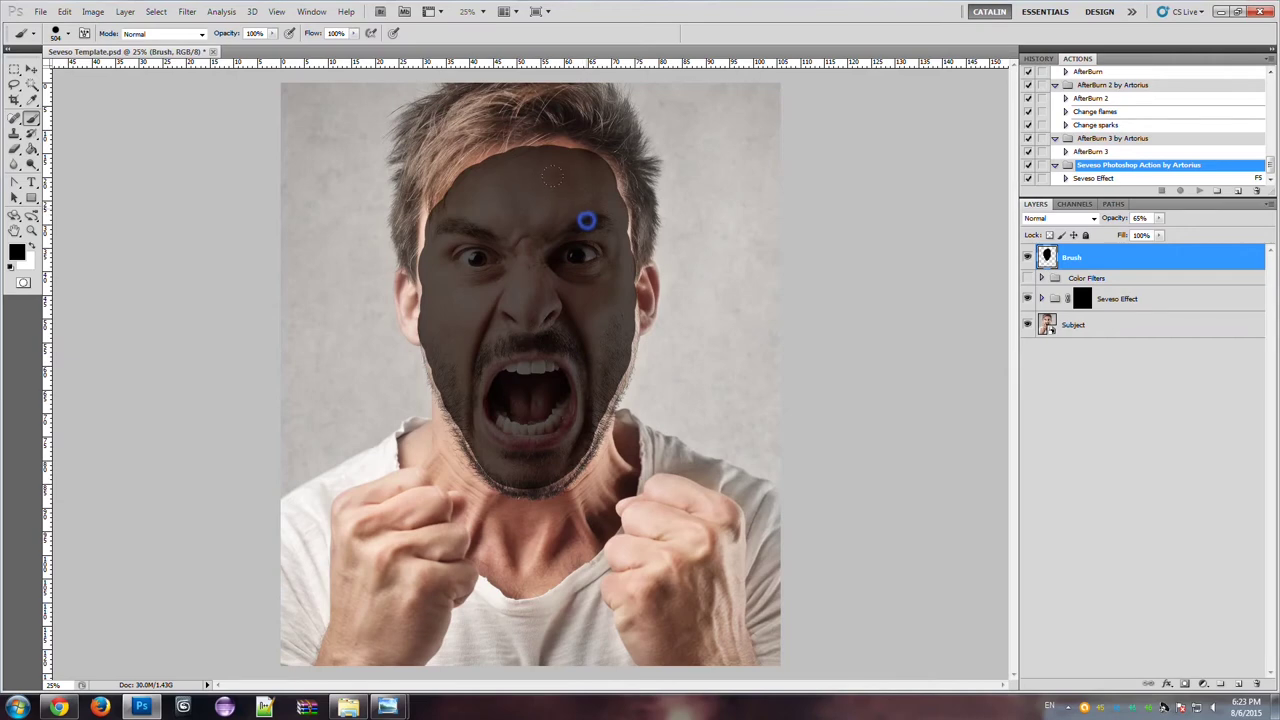
{"action": "left_click", "coordinate": [553, 184]}
{"action": "left_click_drag", "start_coordinate": [430, 243], "coordinate": [461, 240]}
{"action": "left_click_drag", "start_coordinate": [561, 408], "coordinate": [580, 372]}
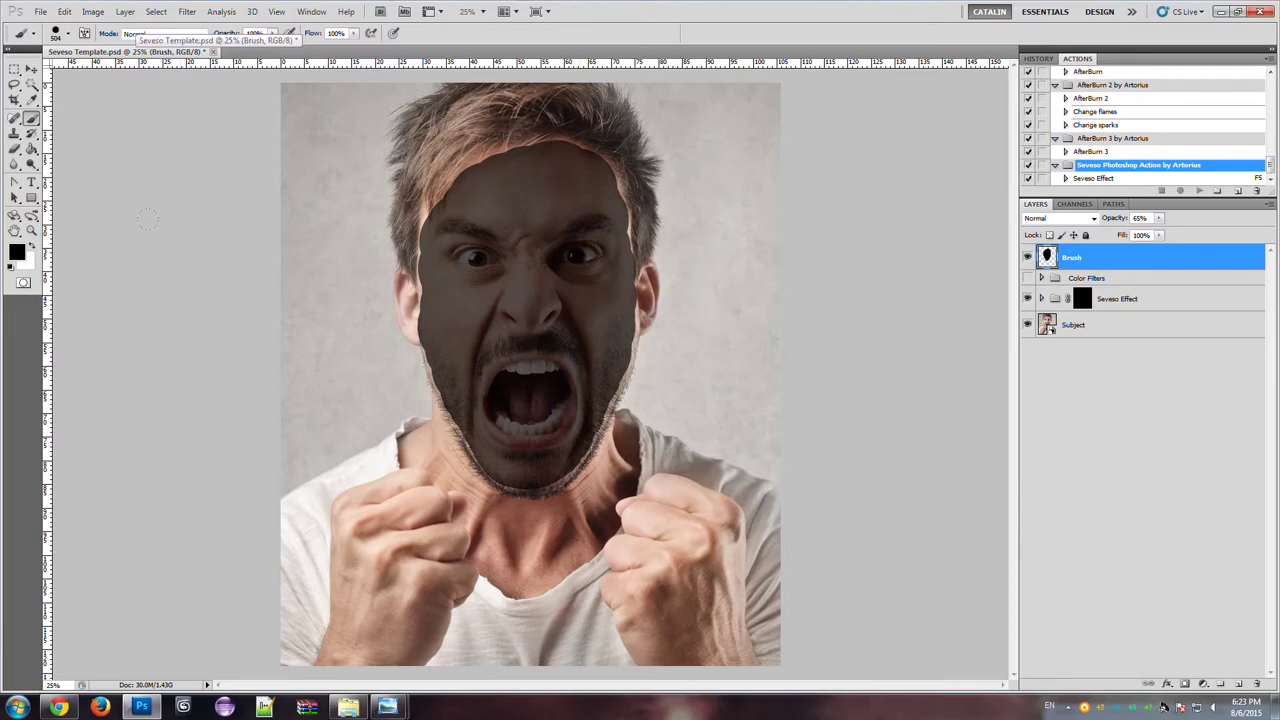
{"action": "left_click", "coordinate": [32, 69]}
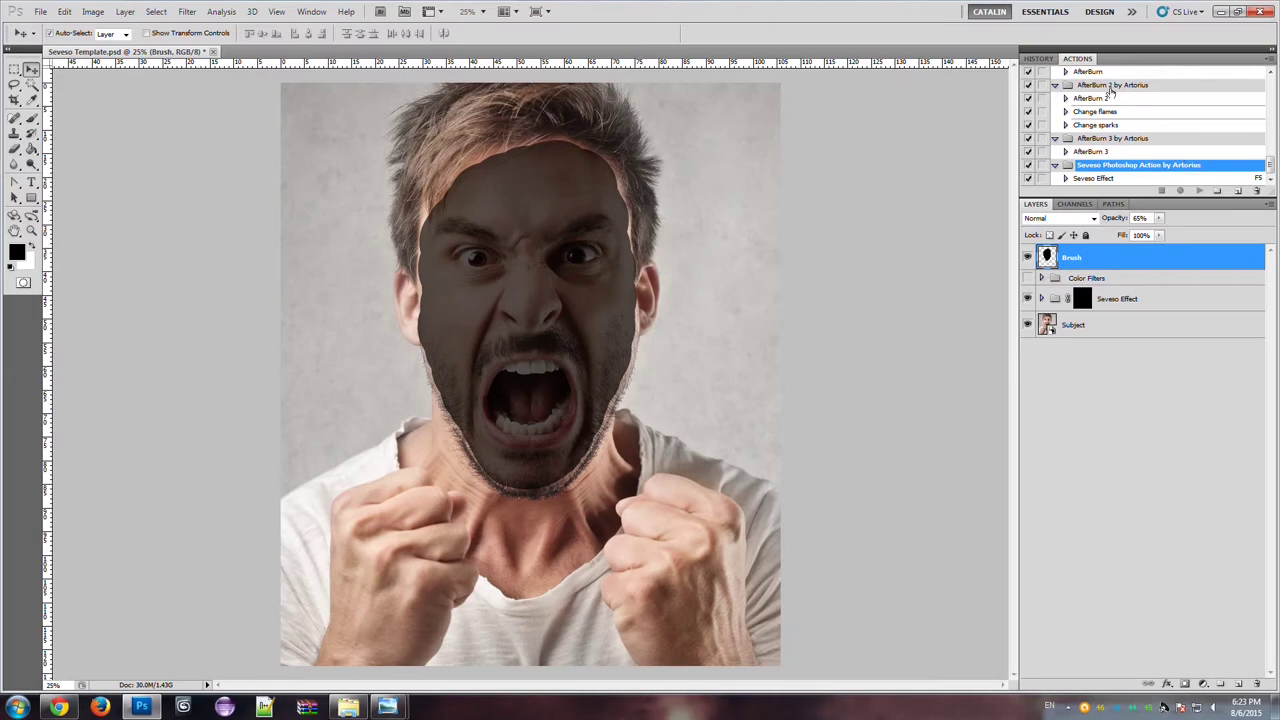
- Select the Seveso Effect action in the Actions panel and play it
{"action": "left_click", "coordinate": [1094, 179]}
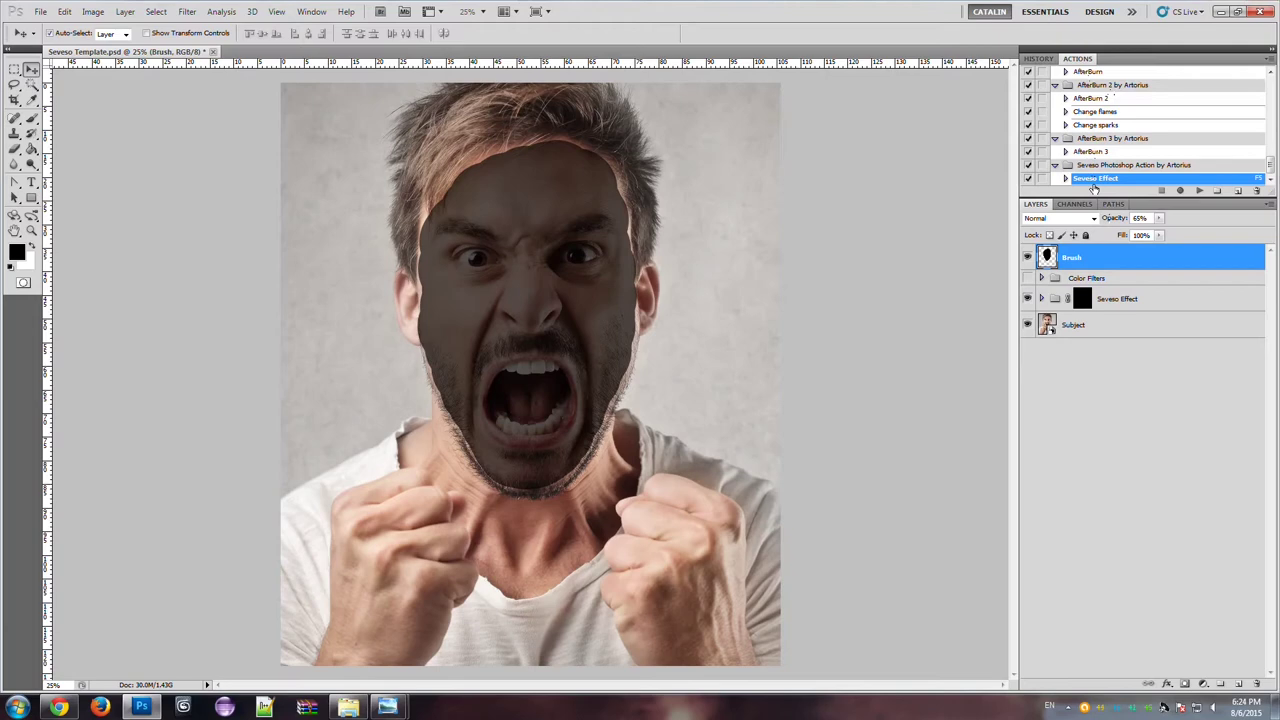
{"action": "left_click", "coordinate": [1200, 192]}
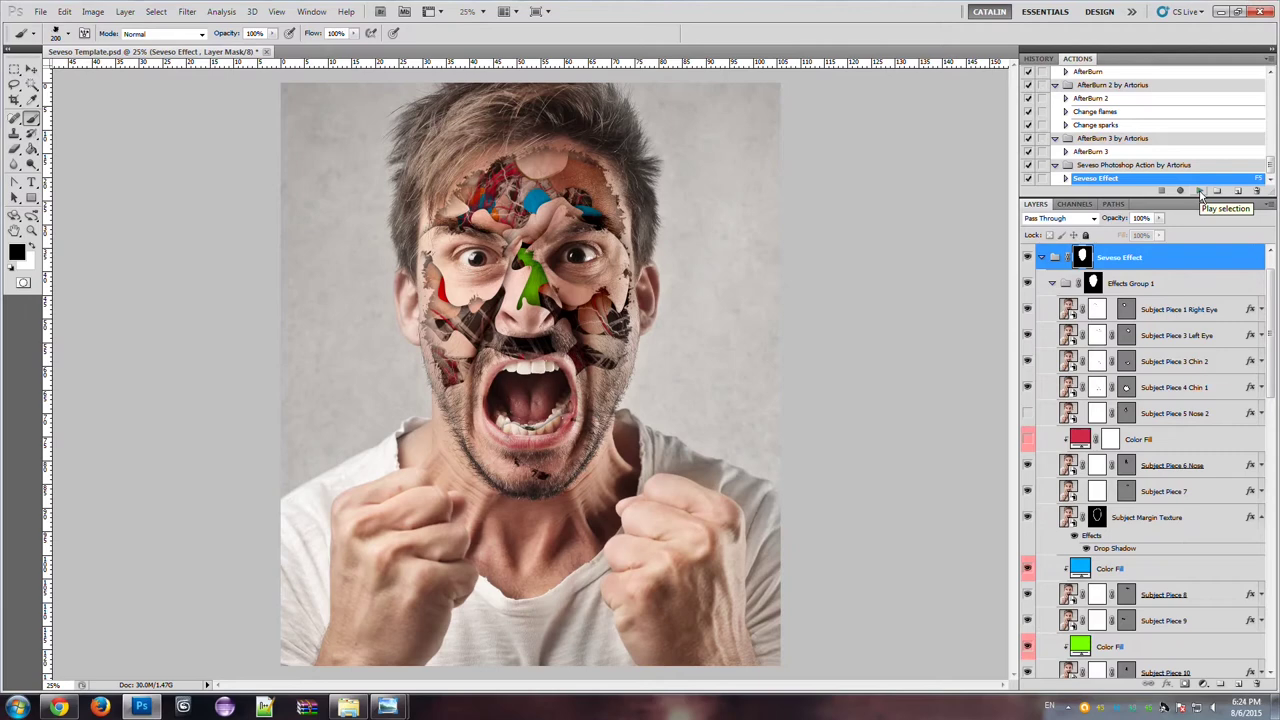
- Zoom in on the face to 33.3% with the Zoom tool
{"action": "left_click", "coordinate": [31, 231]}
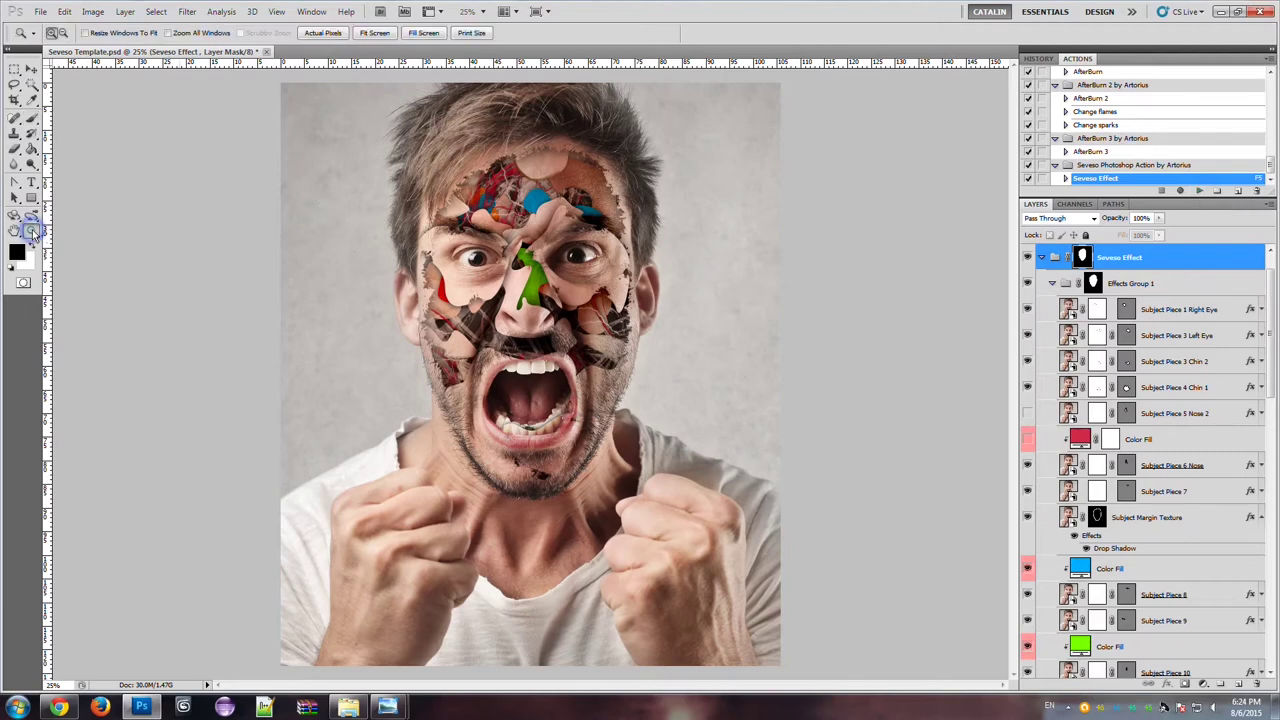
{"action": "left_click", "coordinate": [520, 317]}
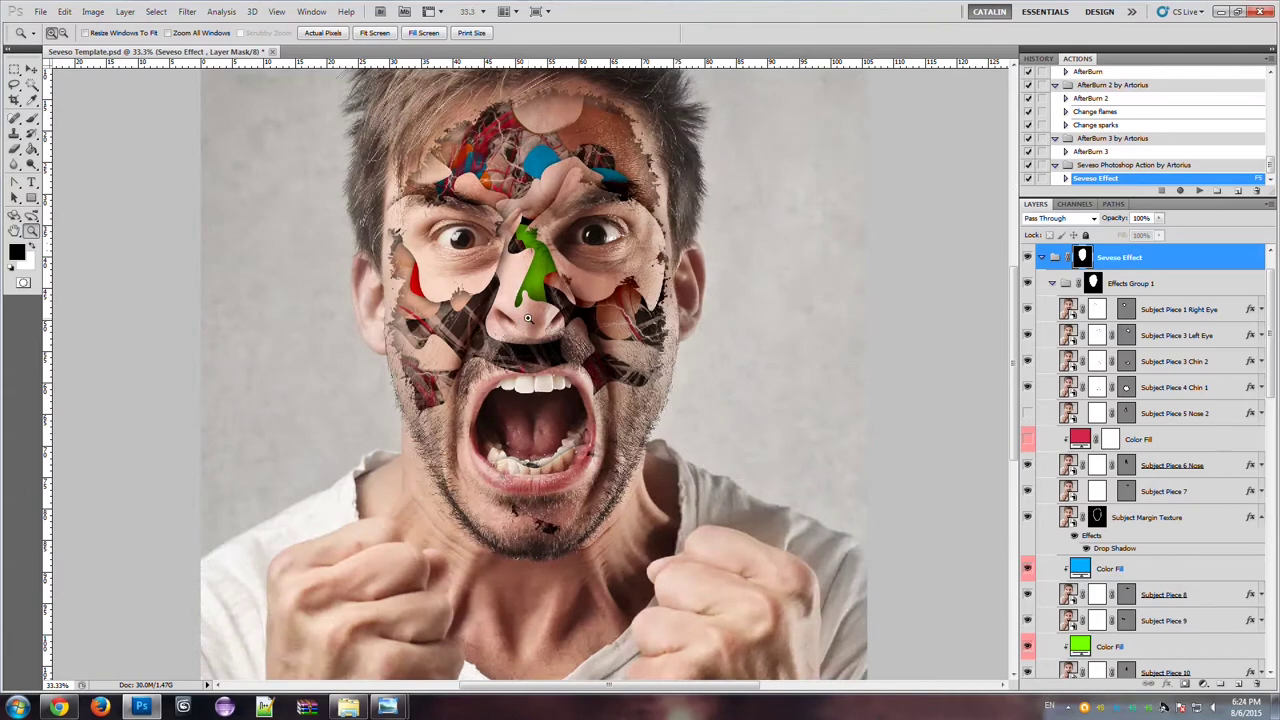
{"action": "mouse_move", "coordinate": [1013, 312]}
{"action": "left_mouse_down"}
{"action": "mouse_move", "coordinate": [1009, 257]}
{"action": "mouse_move", "coordinate": [1007, 310]}
{"action": "mouse_move", "coordinate": [1007, 297]}
{"action": "left_mouse_up"}
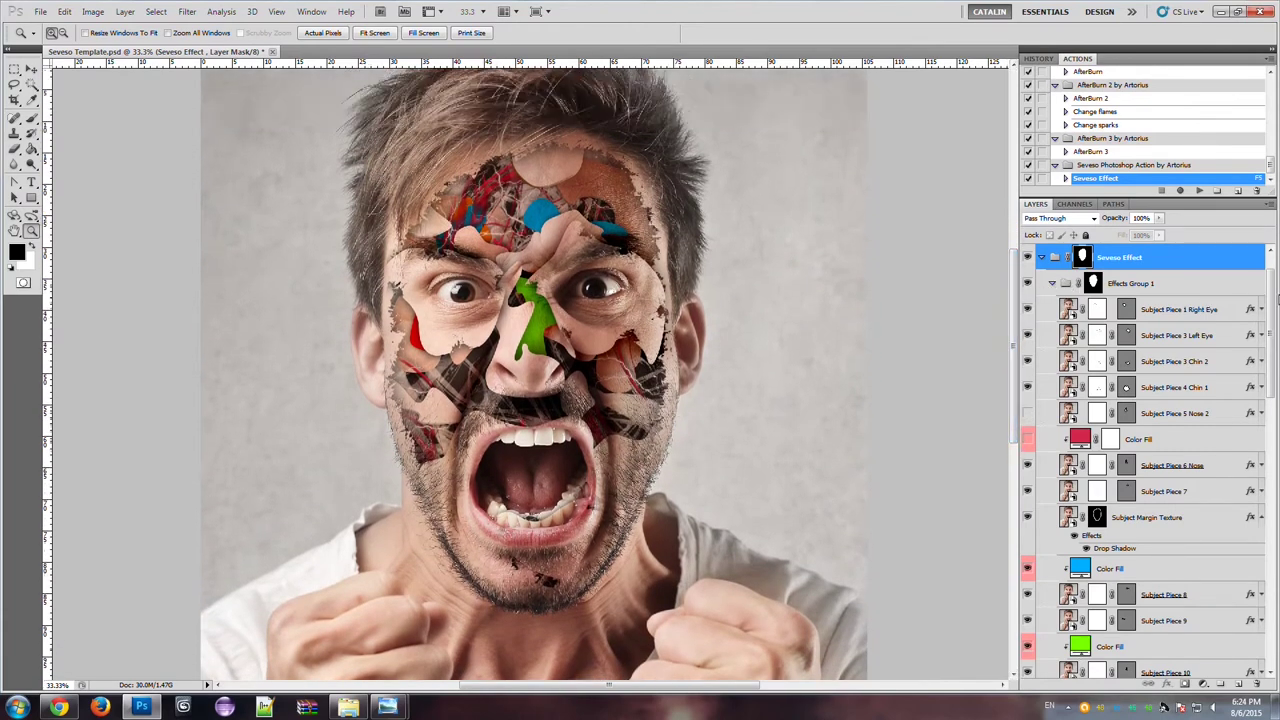
{"action": "mouse_move", "coordinate": [1273, 297]}
{"action": "left_mouse_down"}
{"action": "mouse_move", "coordinate": [1273, 277]}
{"action": "mouse_move", "coordinate": [1277, 560]}
{"action": "mouse_move", "coordinate": [1275, 285]}
{"action": "left_mouse_up"}
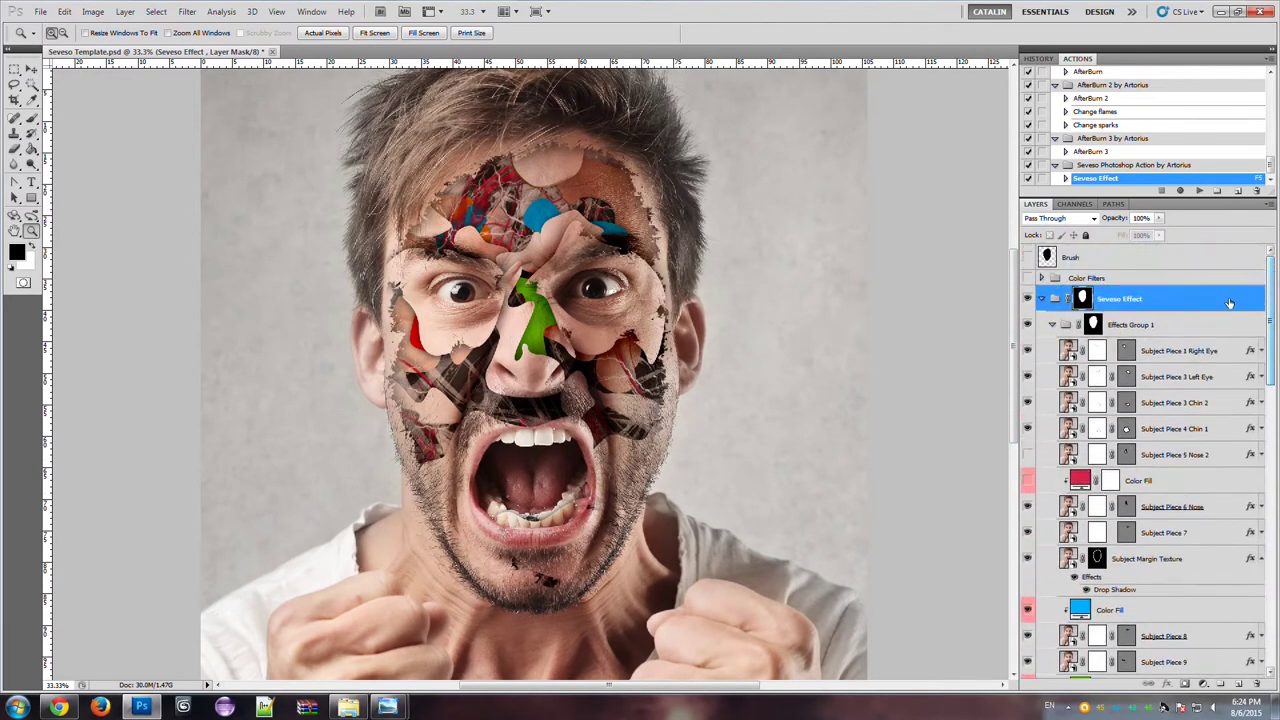
- Collapse Effects Groups 1, 2 and 3, then select the Seveso Effect group
{"action": "left_click", "coordinate": [1062, 325]}
{"action": "left_click", "coordinate": [1051, 326]}
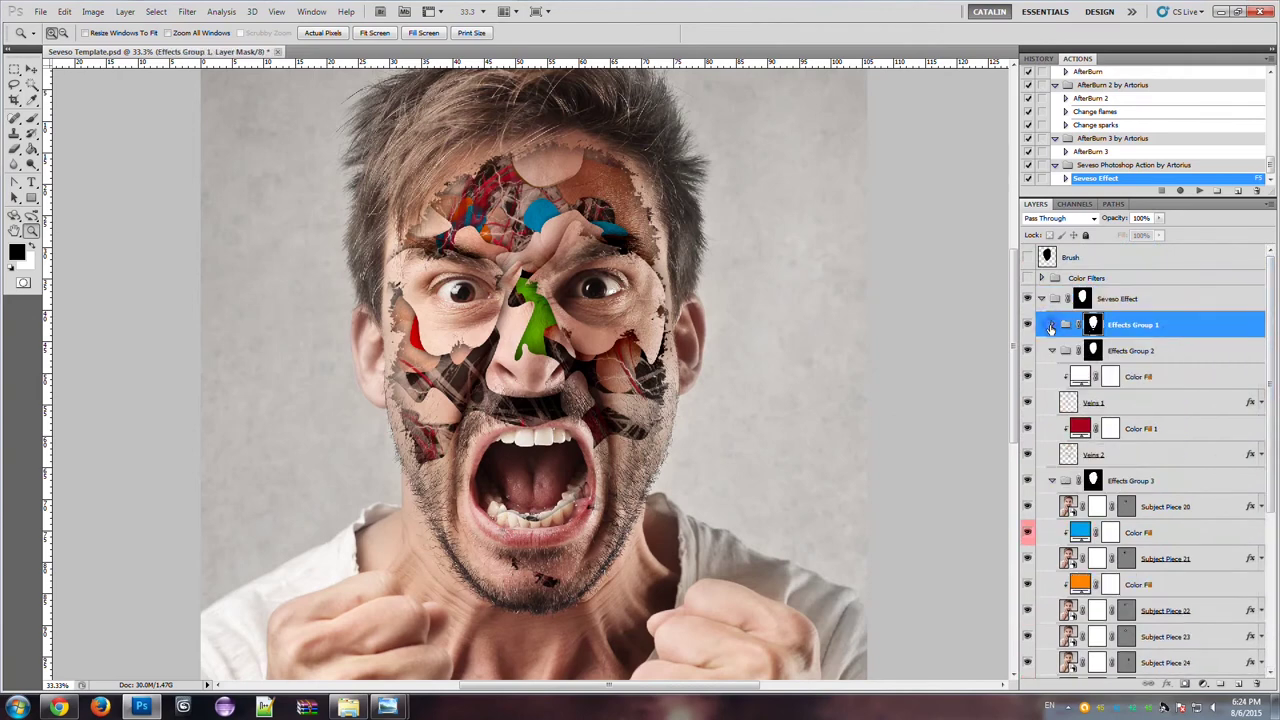
{"action": "left_click", "coordinate": [1051, 351]}
{"action": "left_click", "coordinate": [1051, 375]}
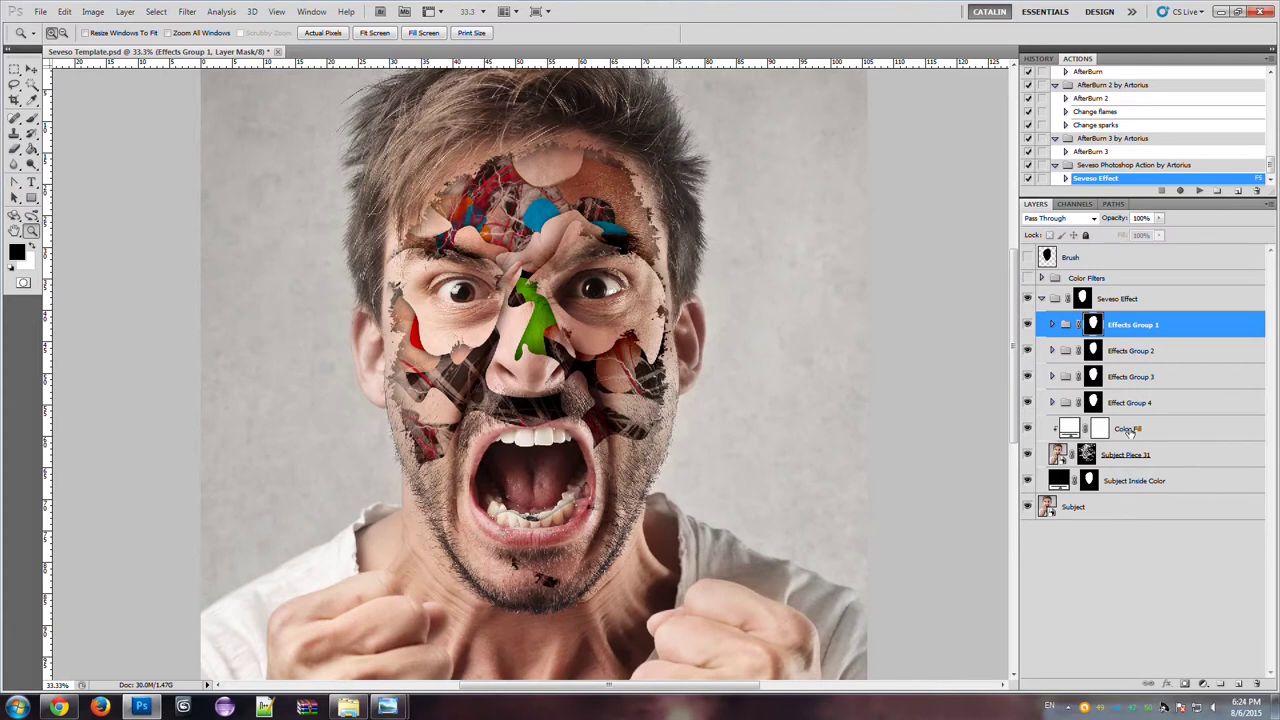
{"action": "left_click", "coordinate": [1128, 300]}
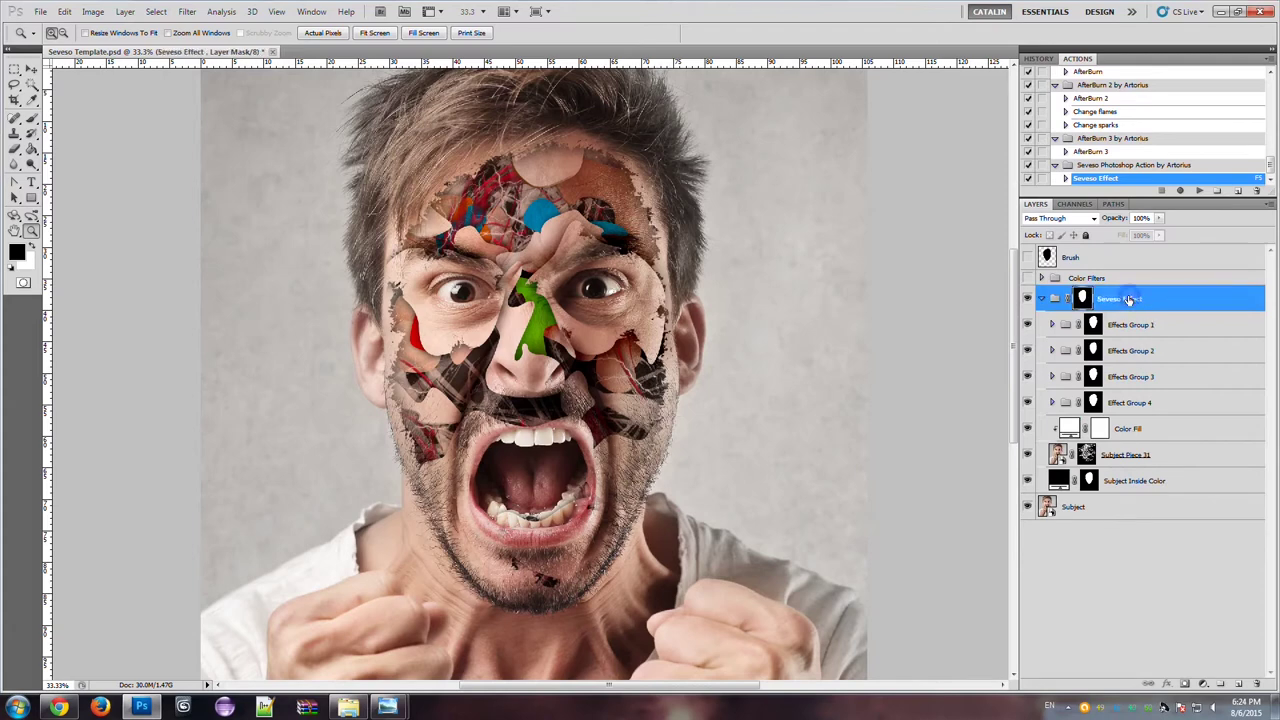
- Collapse the Seveso Effect group and toggle its visibility off and on to compare
{"action": "left_click", "coordinate": [1039, 301]}
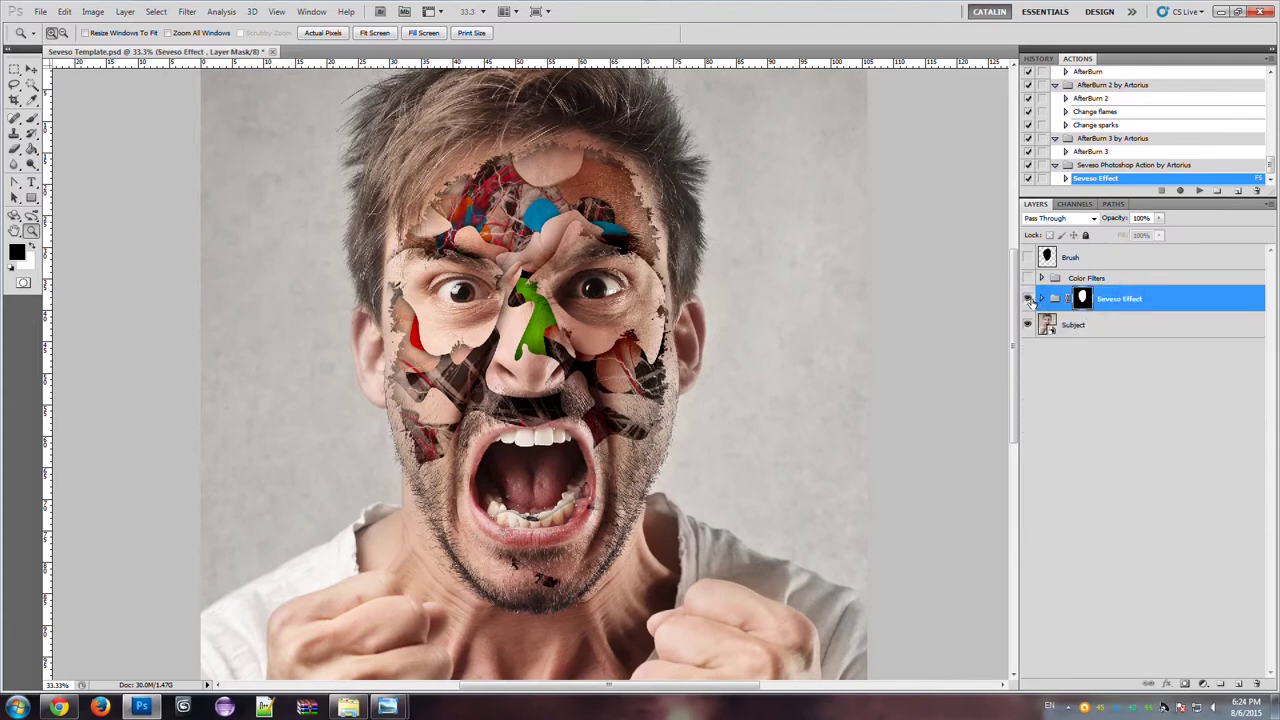
{"action": "left_click", "coordinate": [1028, 299]}
{"action": "left_click", "coordinate": [1028, 299]}
- Preview the Color Filters adjustments, then collapse and turn them off, reselecting Seveso Effect
{"action": "left_click", "coordinate": [1049, 281]}
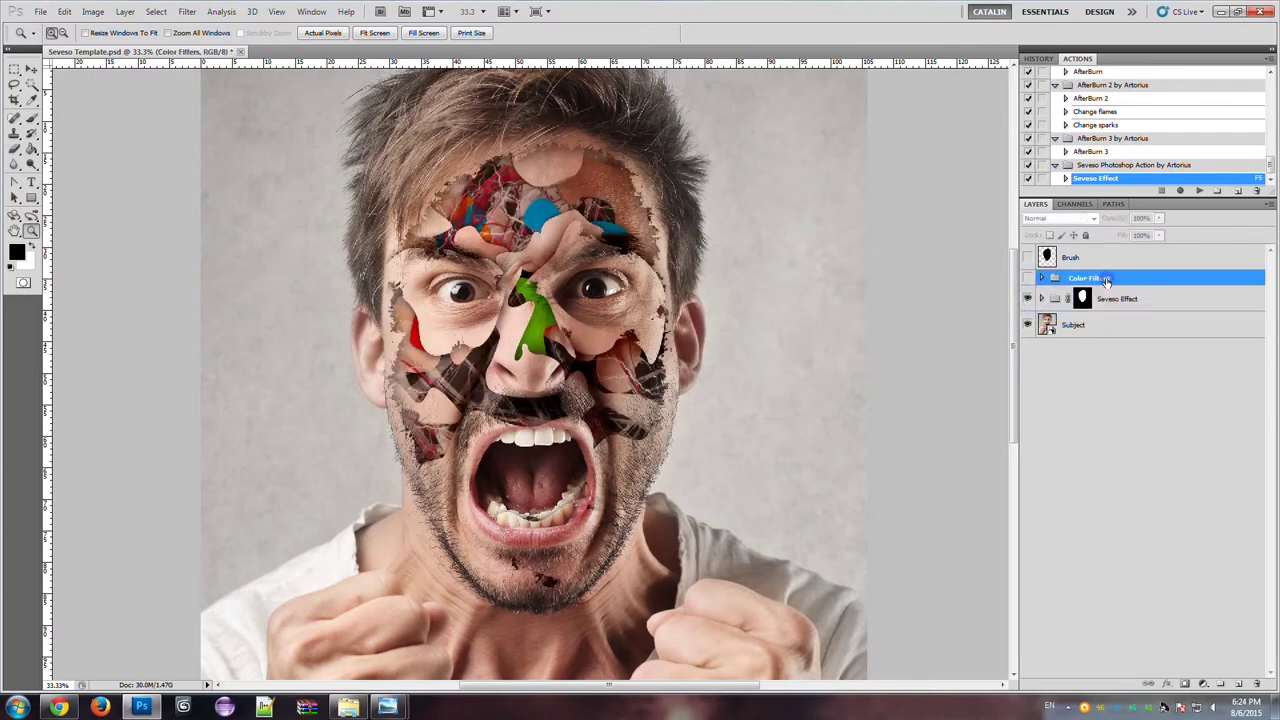
{"action": "left_click", "coordinate": [1028, 279]}
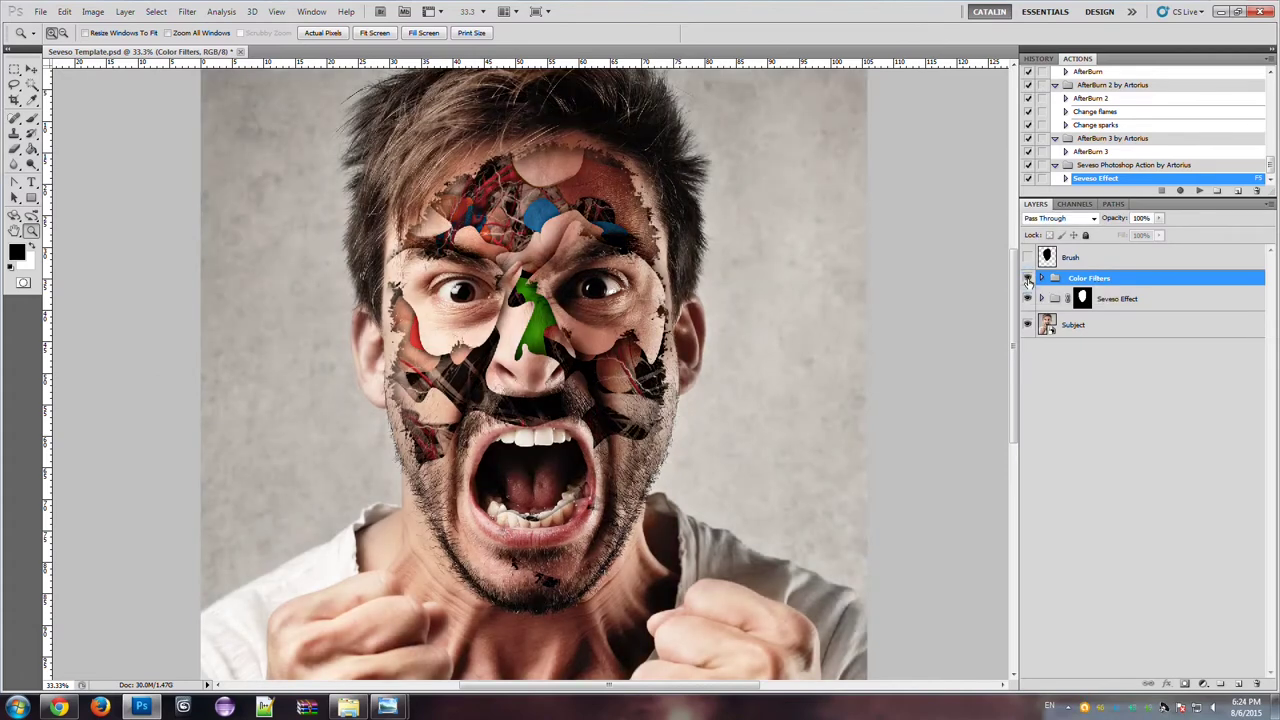
{"action": "left_click", "coordinate": [1041, 278]}
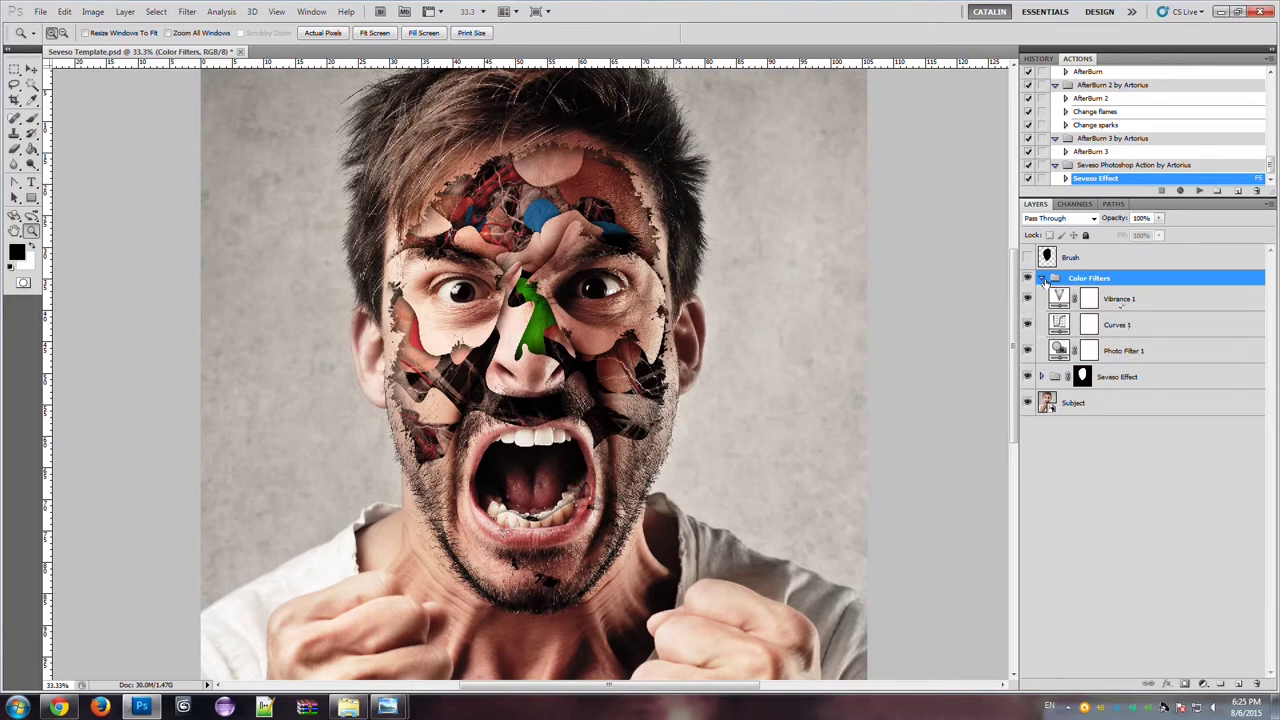
{"action": "left_click", "coordinate": [1042, 279]}
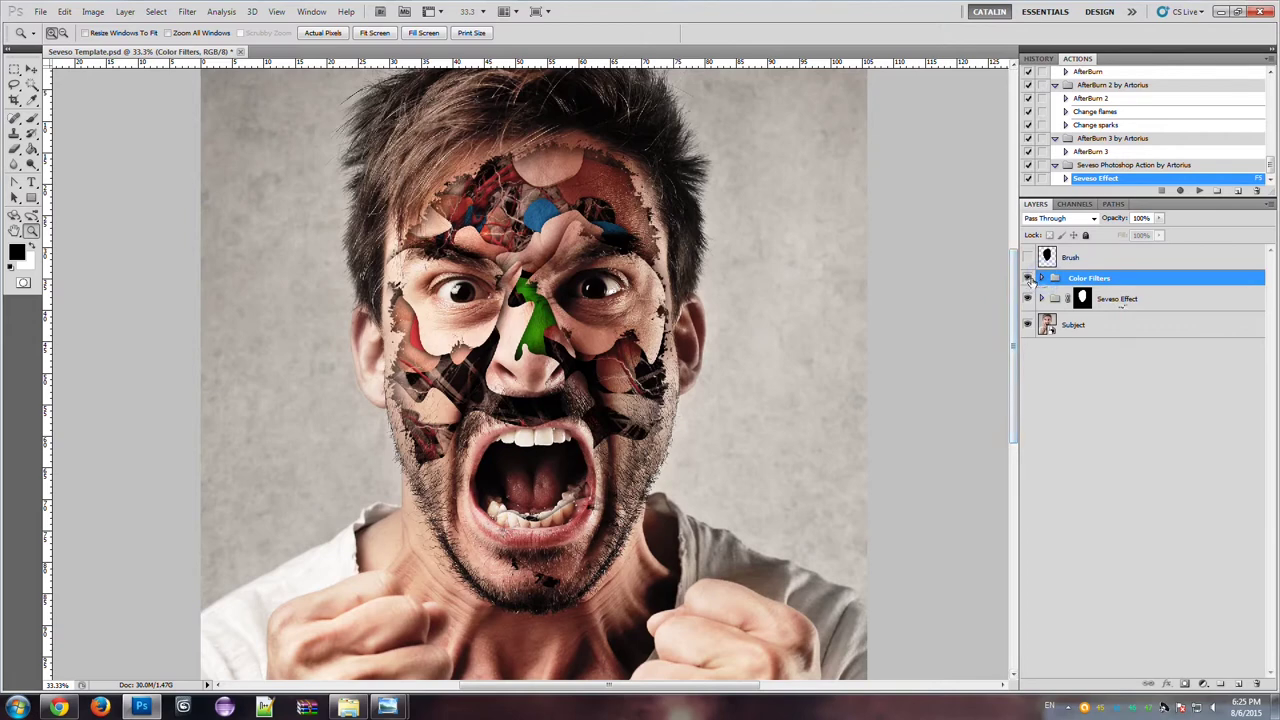
{"action": "left_click", "coordinate": [1028, 278]}
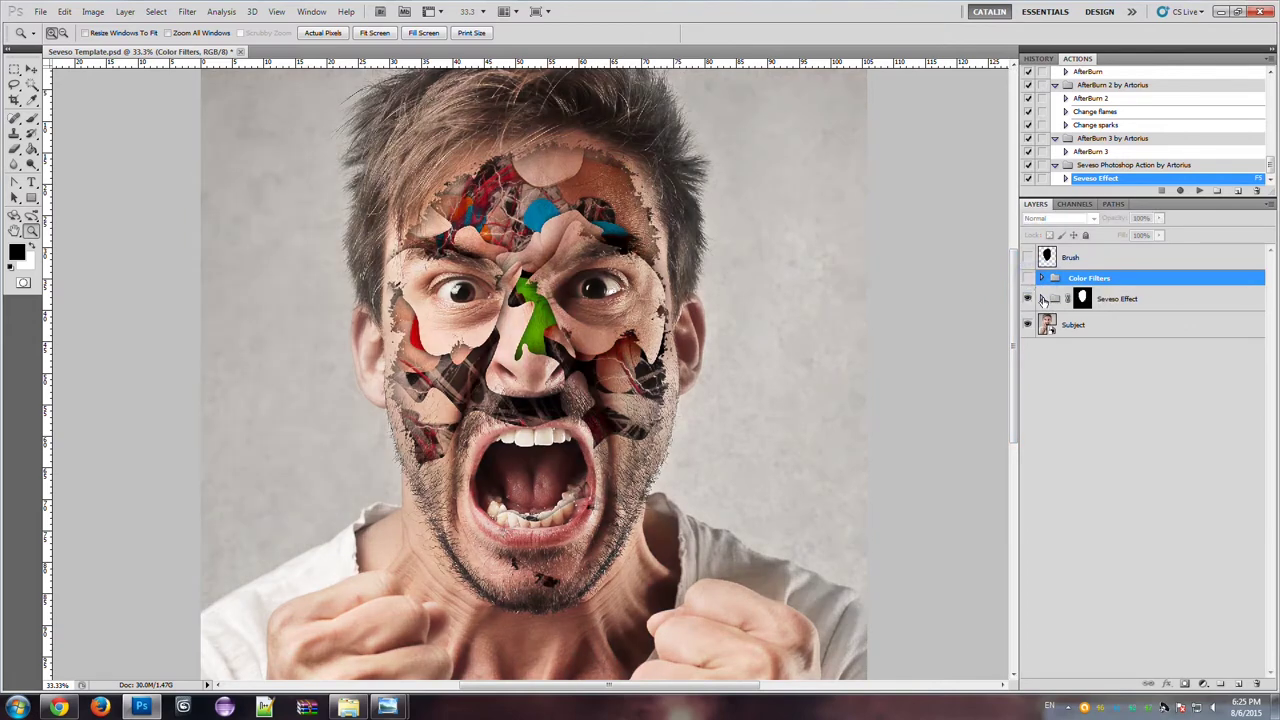
{"action": "left_click", "coordinate": [1128, 300]}
{"action": "left_click", "coordinate": [1043, 299]}
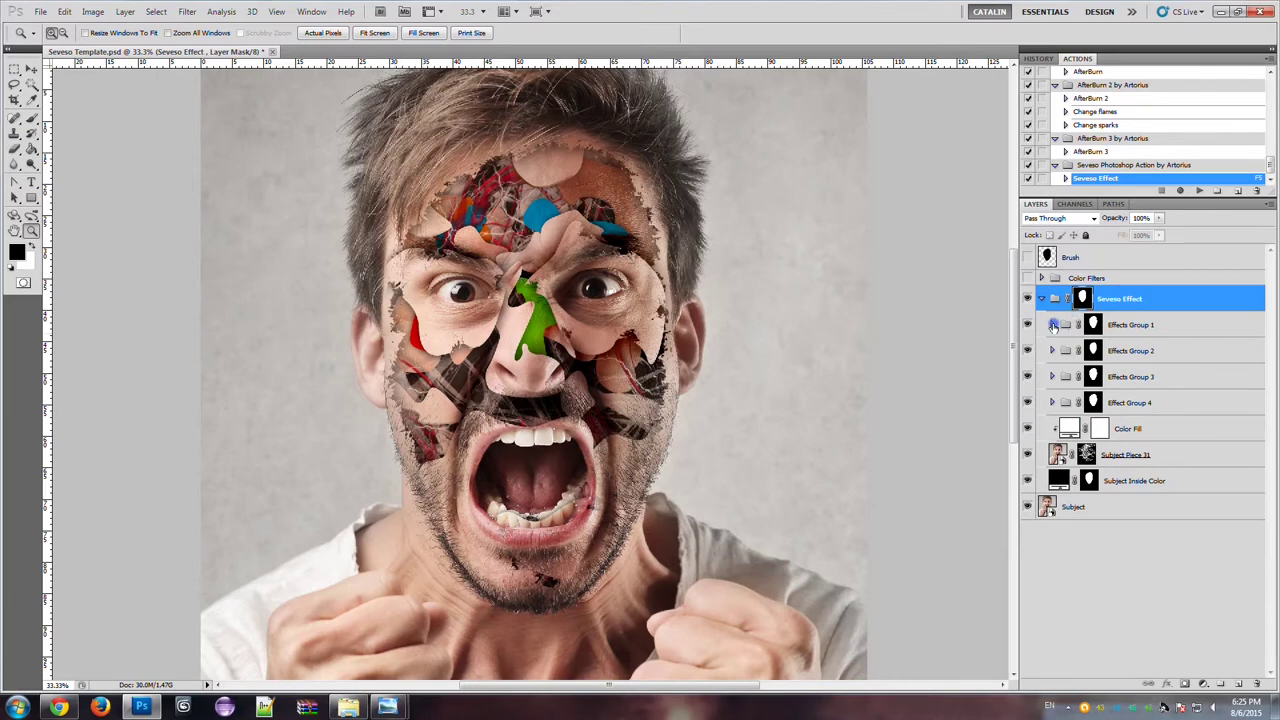
{"action": "left_click", "coordinate": [1052, 325]}
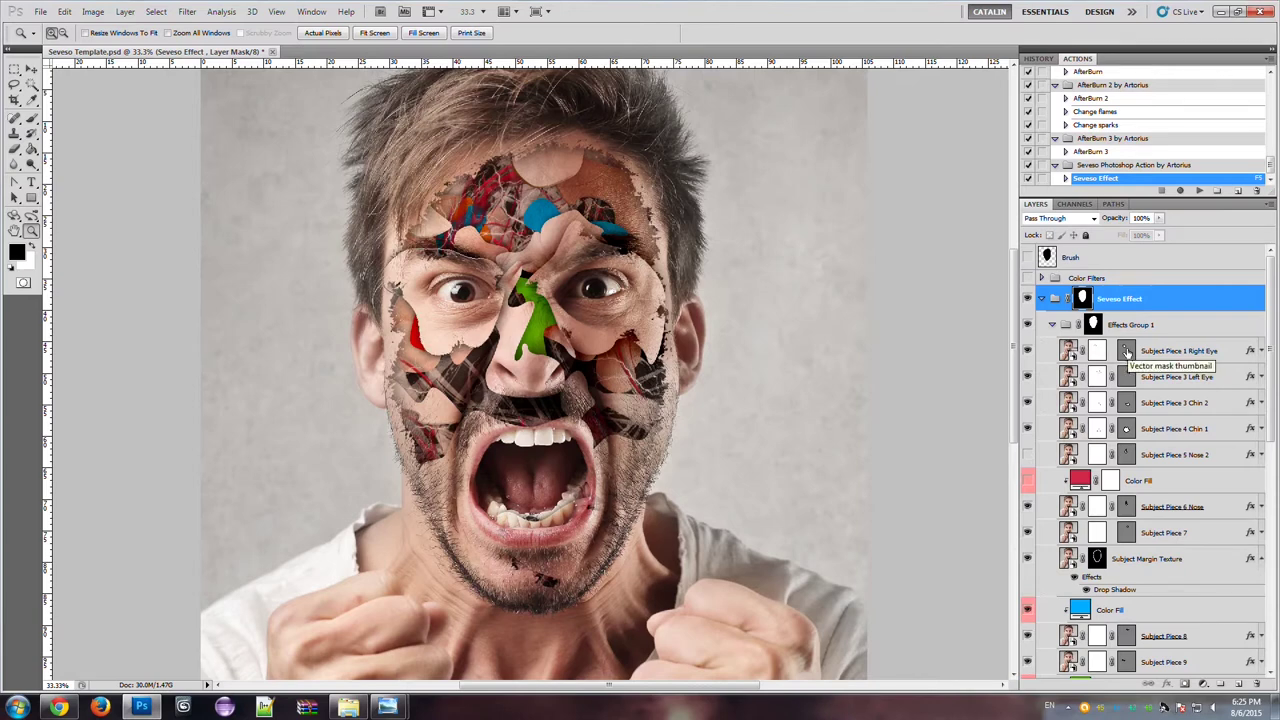
{"action": "left_click", "coordinate": [1126, 350]}
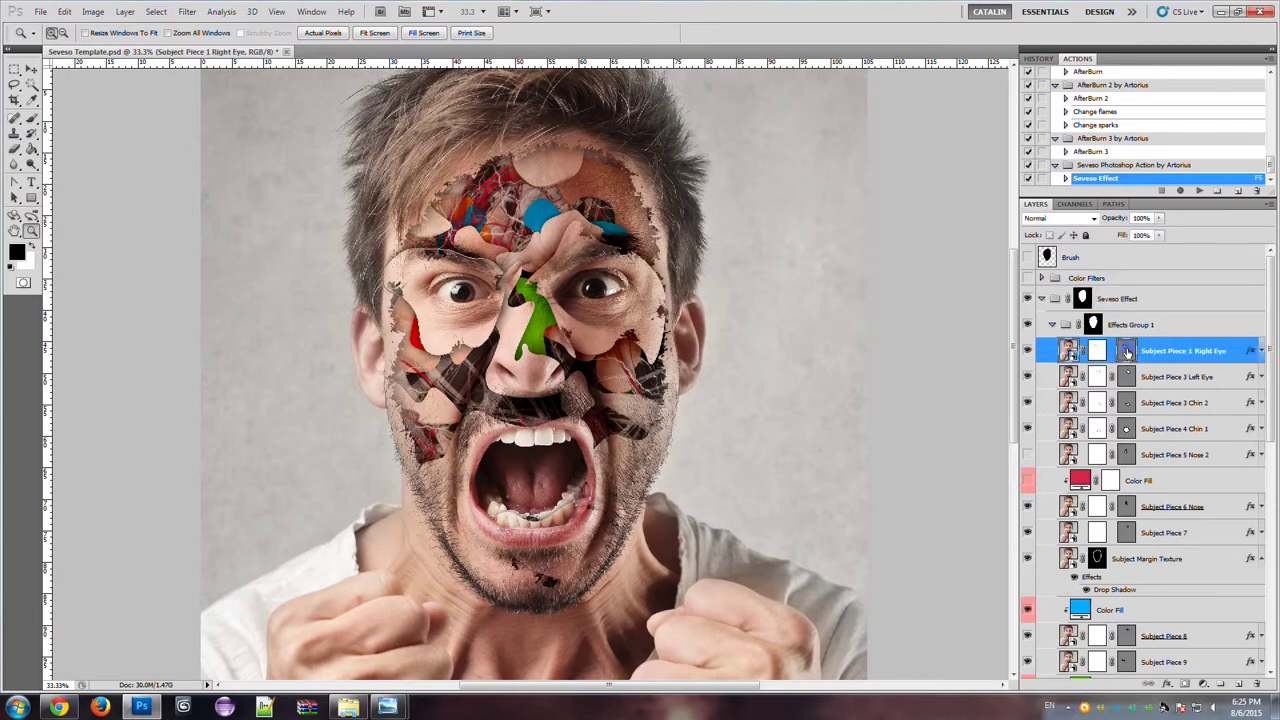
{"action": "left_click", "coordinate": [1130, 377]}
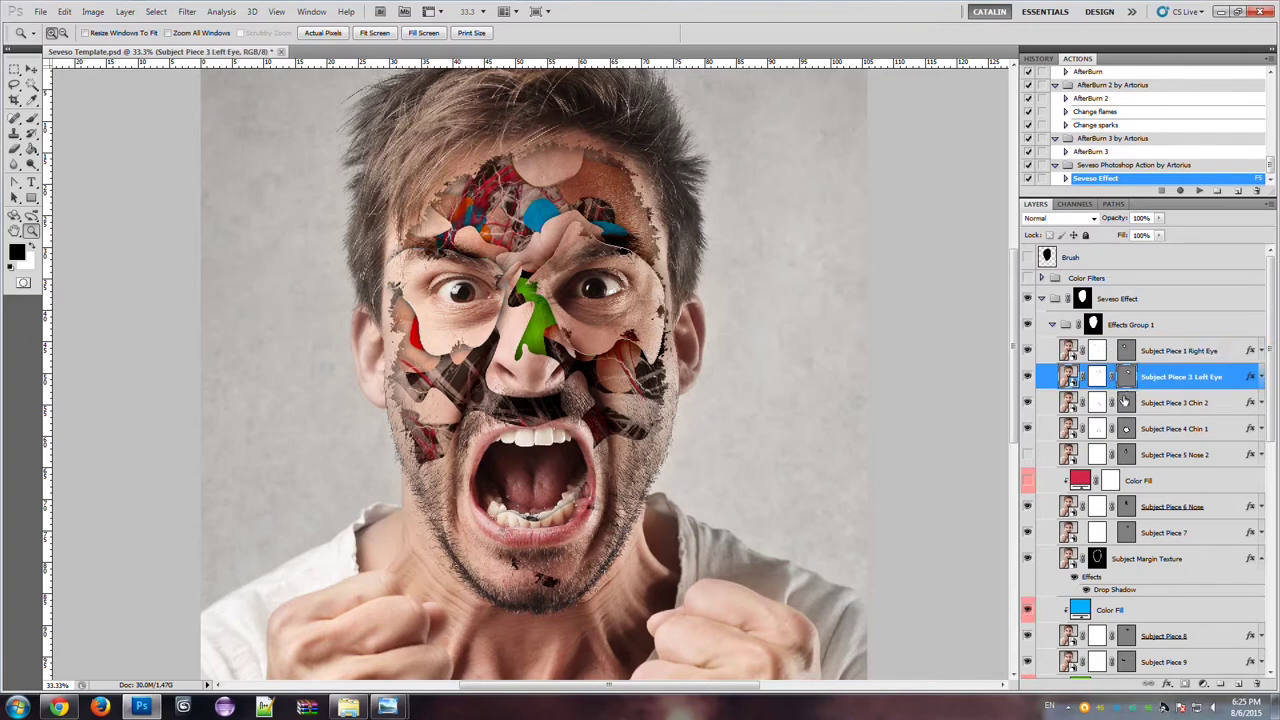
{"action": "left_click", "coordinate": [1126, 400]}
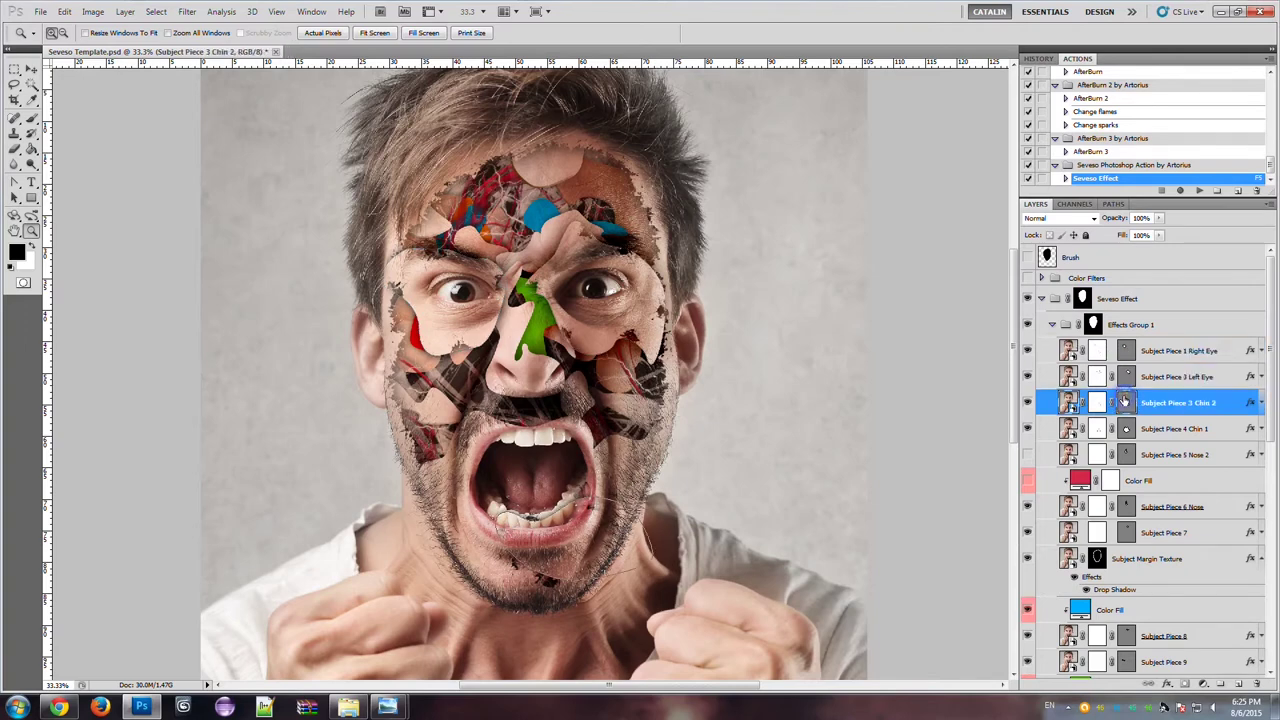
{"action": "left_click", "coordinate": [1128, 455]}
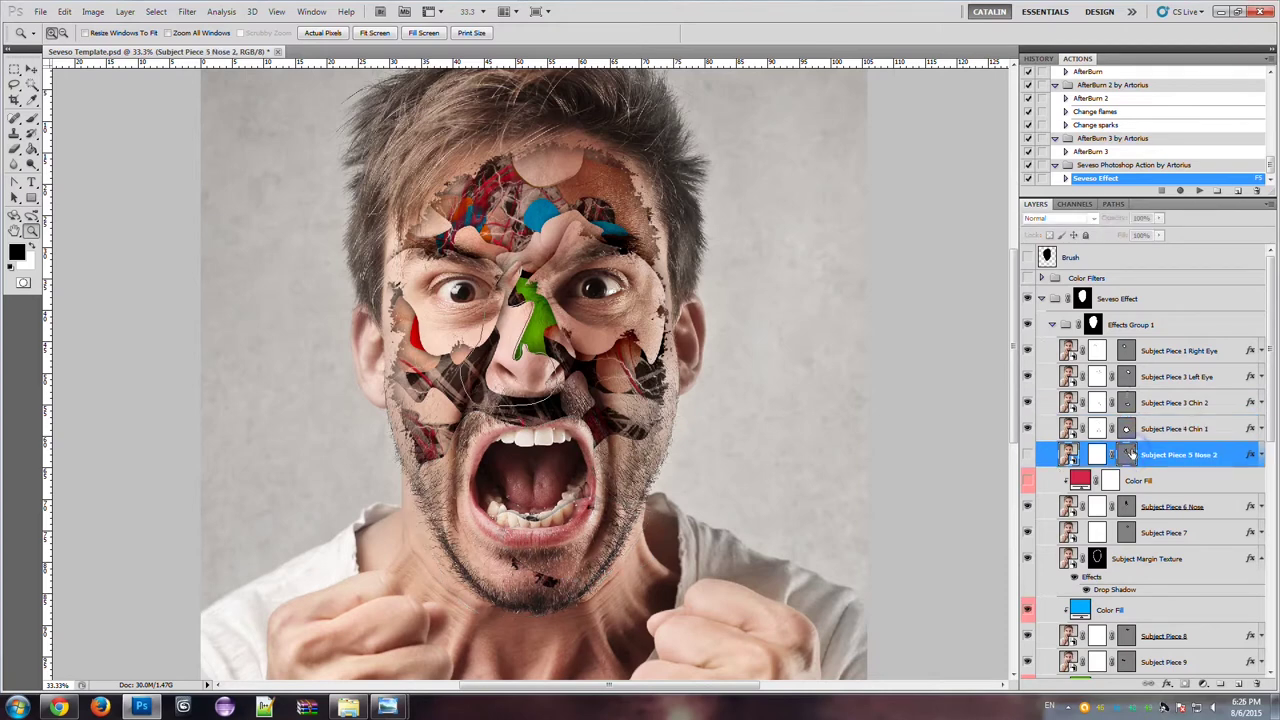
{"action": "left_click", "coordinate": [1125, 507]}
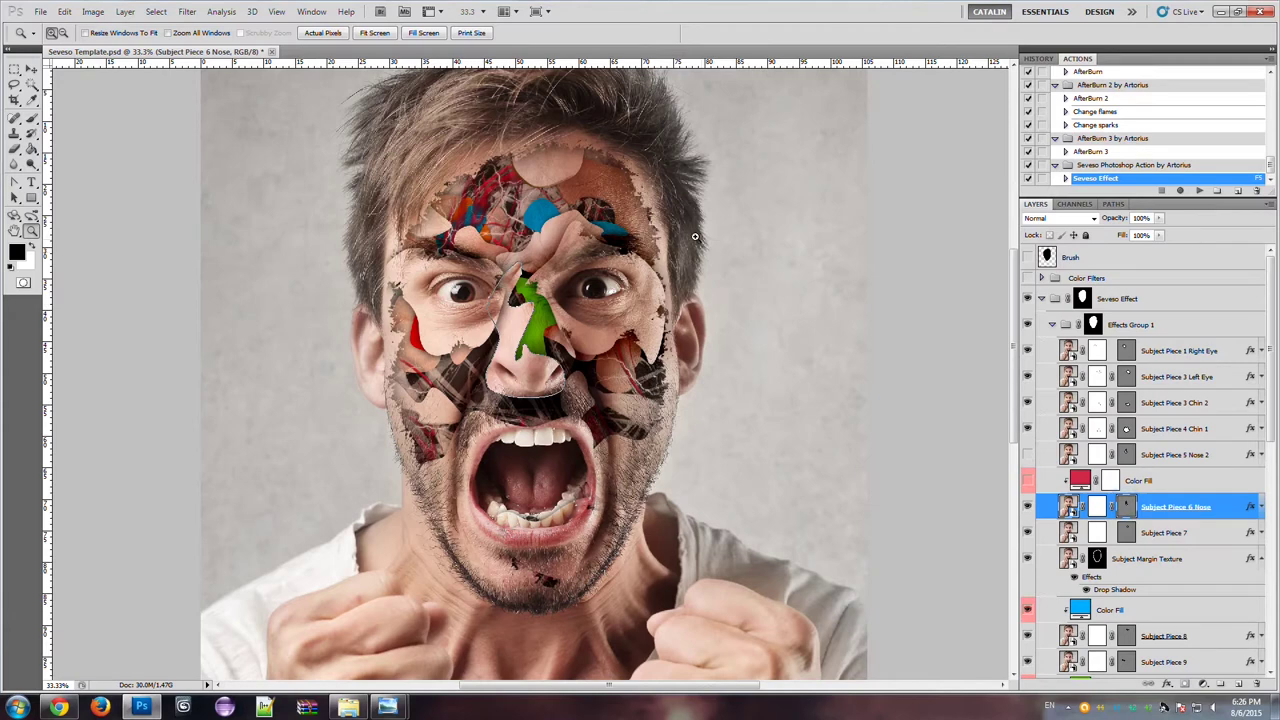
{"action": "left_click", "coordinate": [1126, 533]}
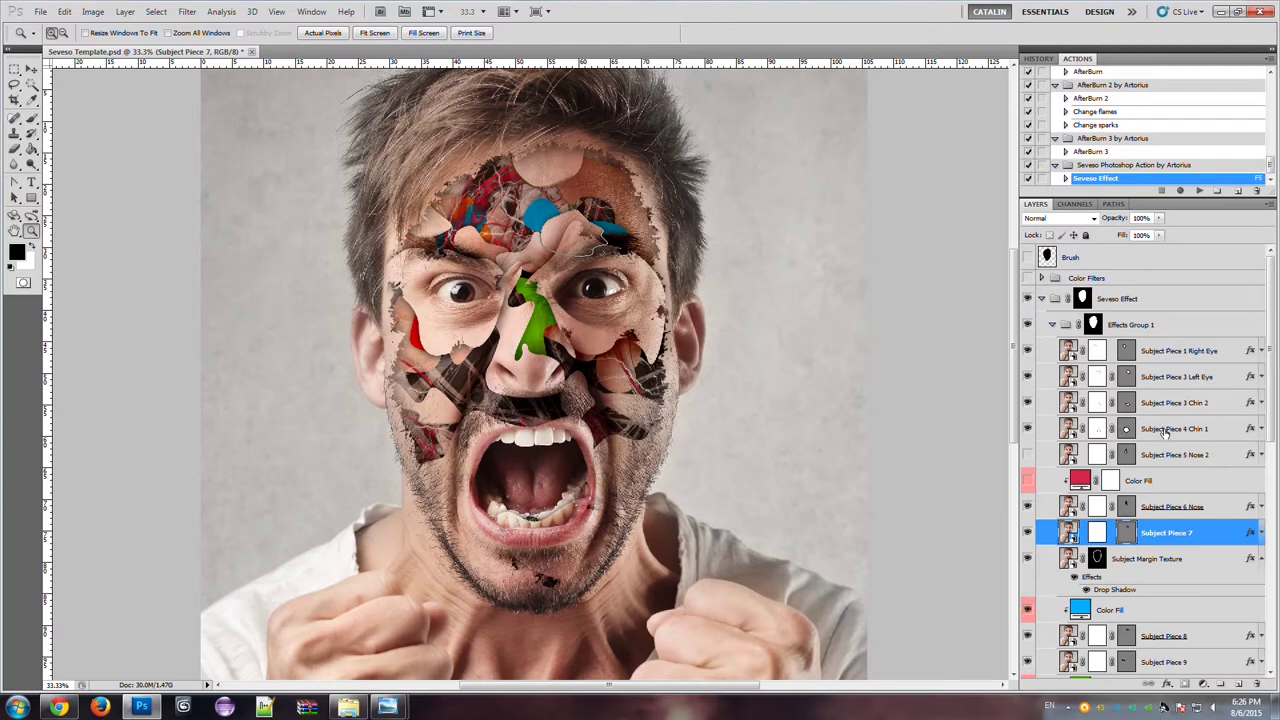
- Select the Subject Piece 4 Chin 1 layer and target the Chin 2 piece's vector mask
{"action": "left_click", "coordinate": [1168, 436]}
{"action": "left_click", "coordinate": [1166, 402]}
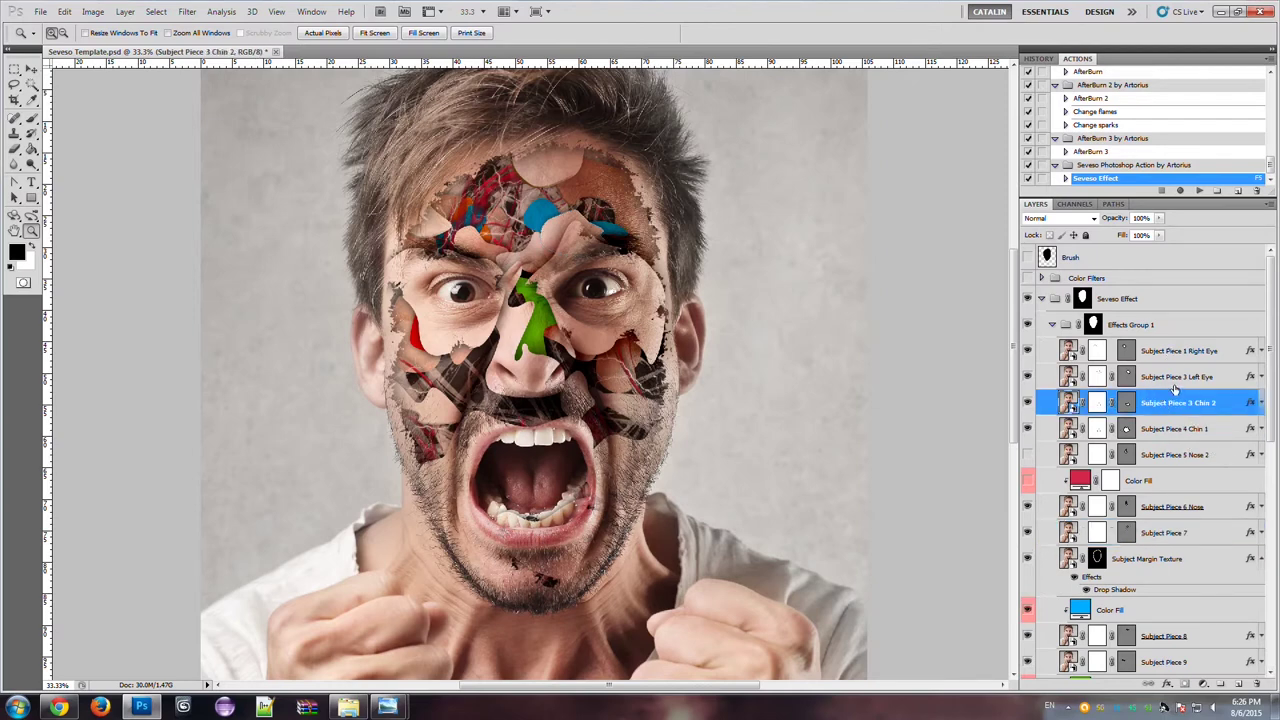
{"action": "left_click", "coordinate": [1167, 430]}
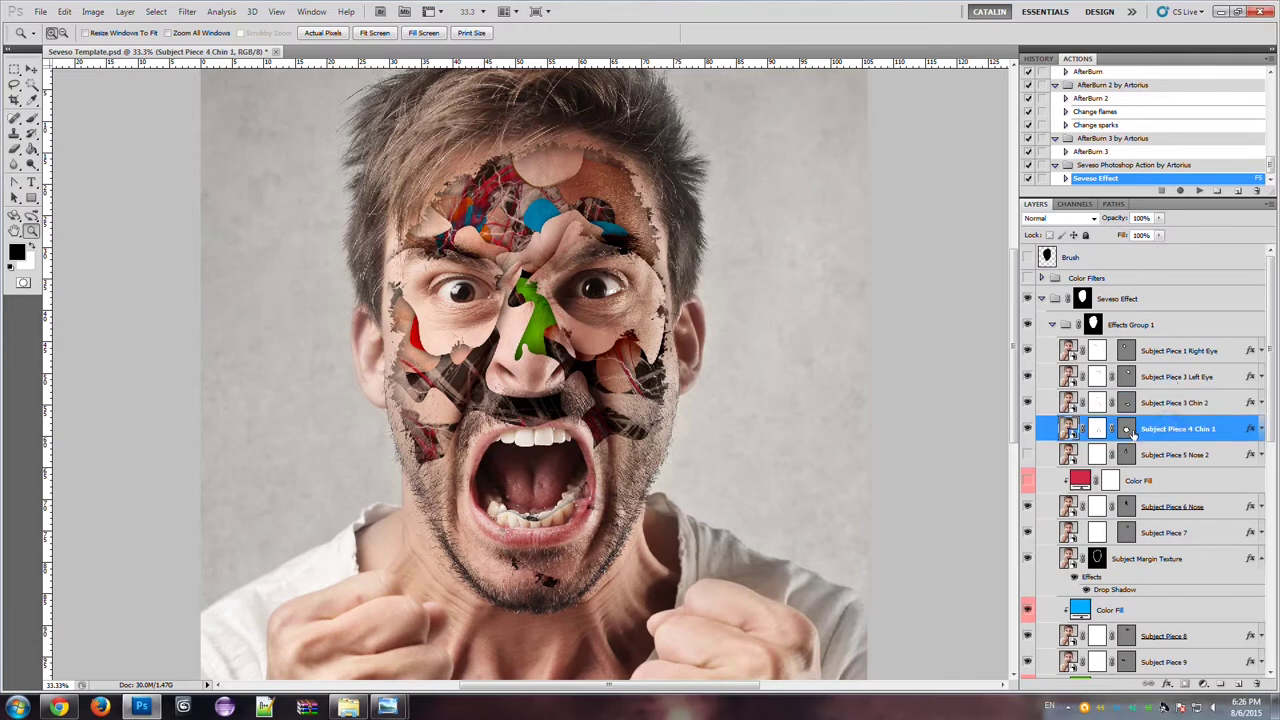
{"action": "left_click", "coordinate": [1126, 432], "text": "ctrl"}
{"action": "left_click", "coordinate": [1127, 403]}
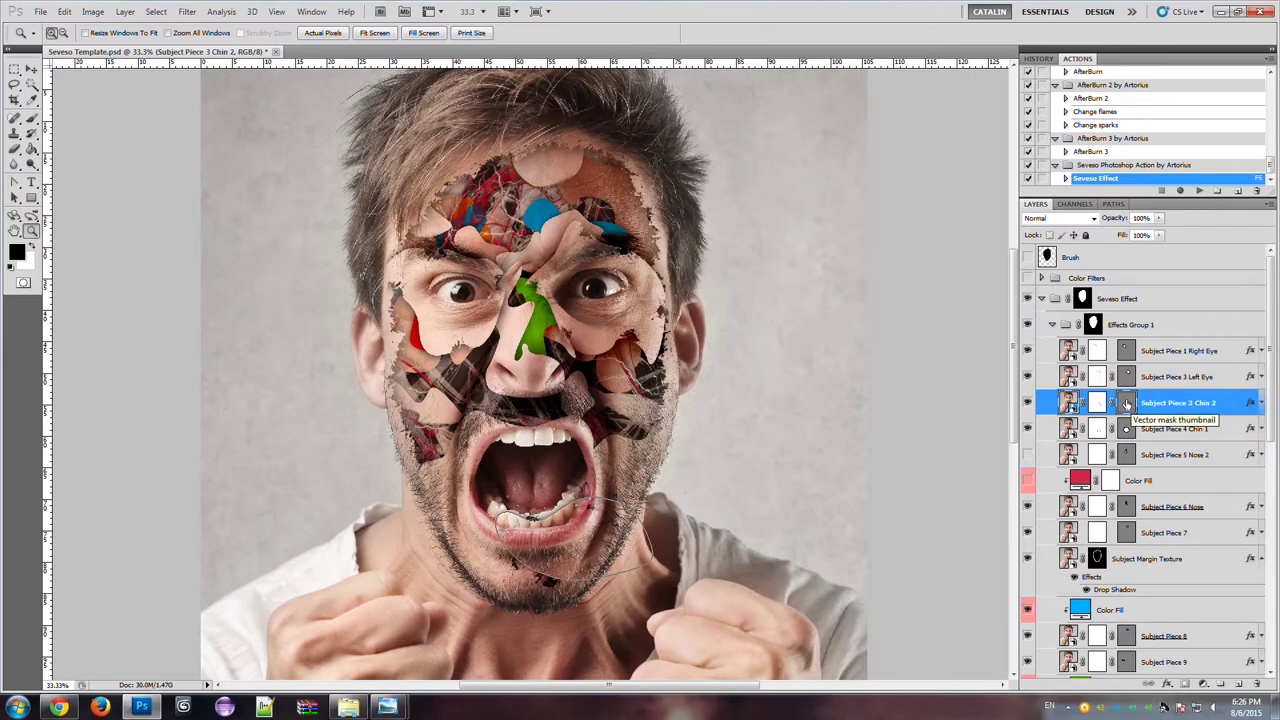
- With the Move tool, auto-select the Chin 2 piece by clicking around the mouth
{"action": "left_click", "coordinate": [31, 69]}
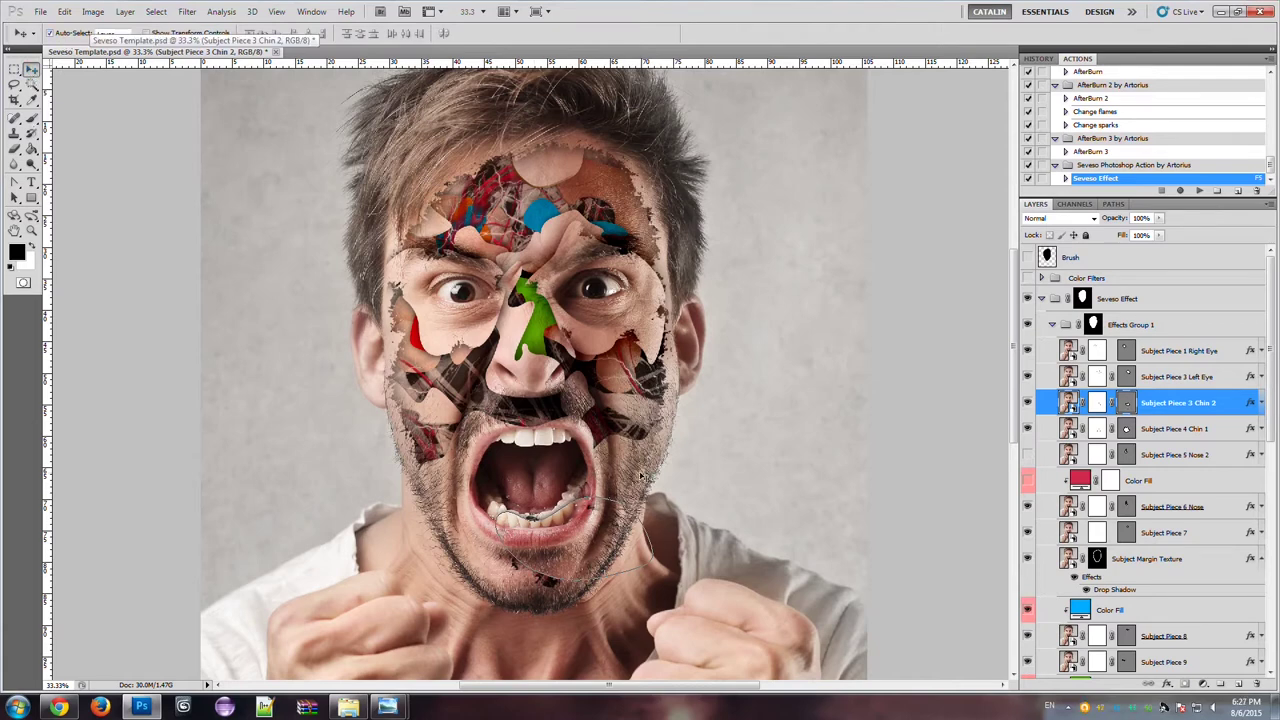
{"action": "left_click", "coordinate": [614, 500]}
{"action": "left_click", "coordinate": [600, 523]}
{"action": "left_click", "coordinate": [481, 541]}
{"action": "left_click", "coordinate": [550, 540]}
{"action": "left_click", "coordinate": [550, 534]}
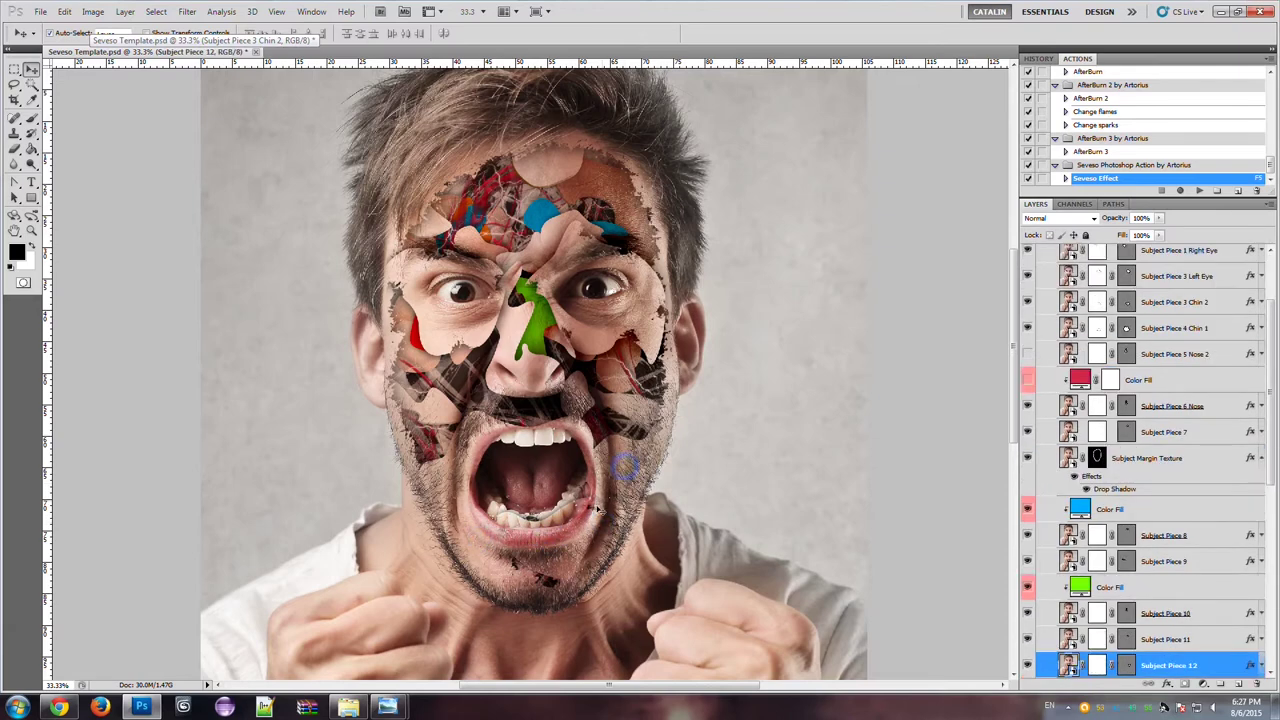
{"action": "left_click", "coordinate": [570, 527]}
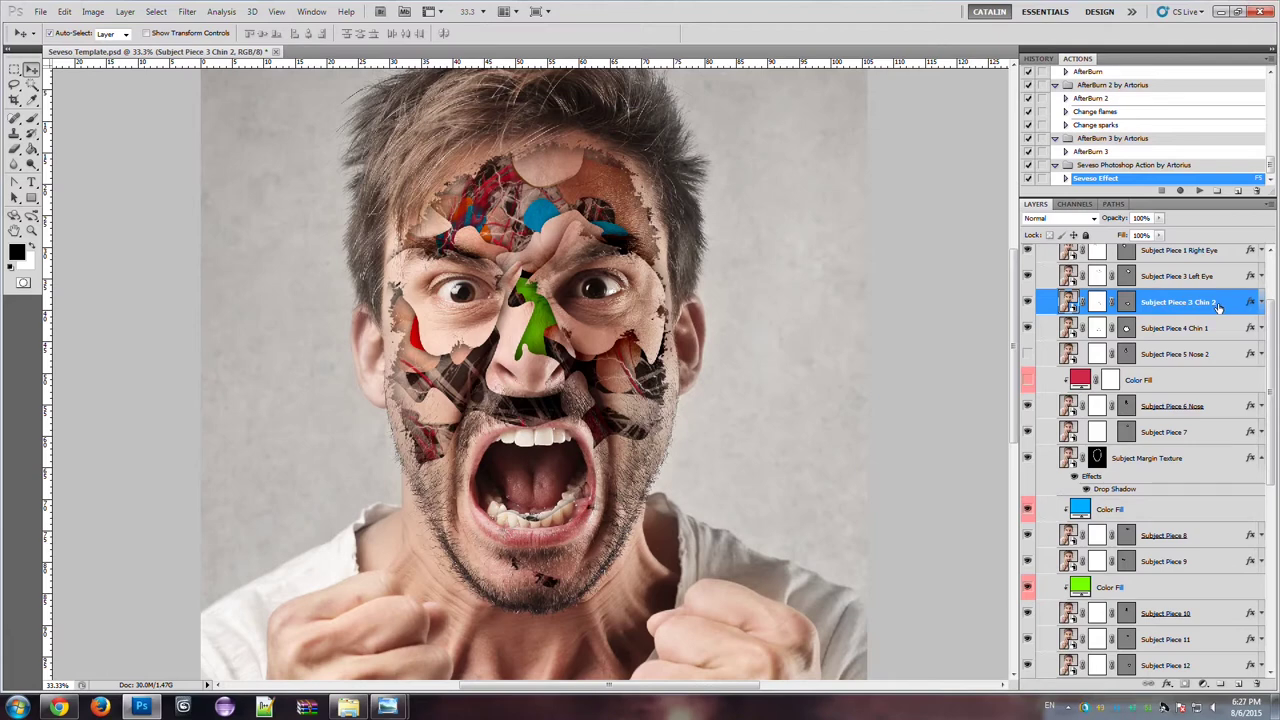
- Target the Chin 2 vector mask and zoom to 50% on the mouth and chin
{"action": "left_click", "coordinate": [1127, 302]}
{"action": "key", "text": "z"}
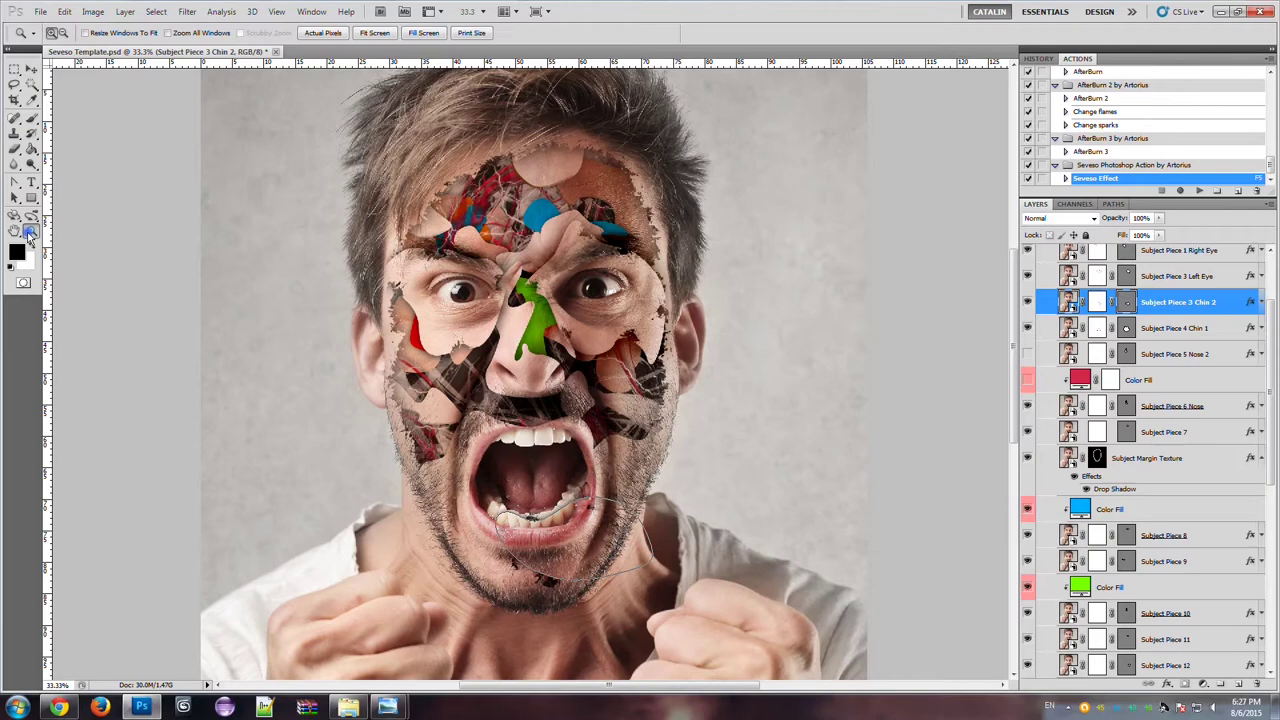
{"action": "left_click", "coordinate": [590, 540]}
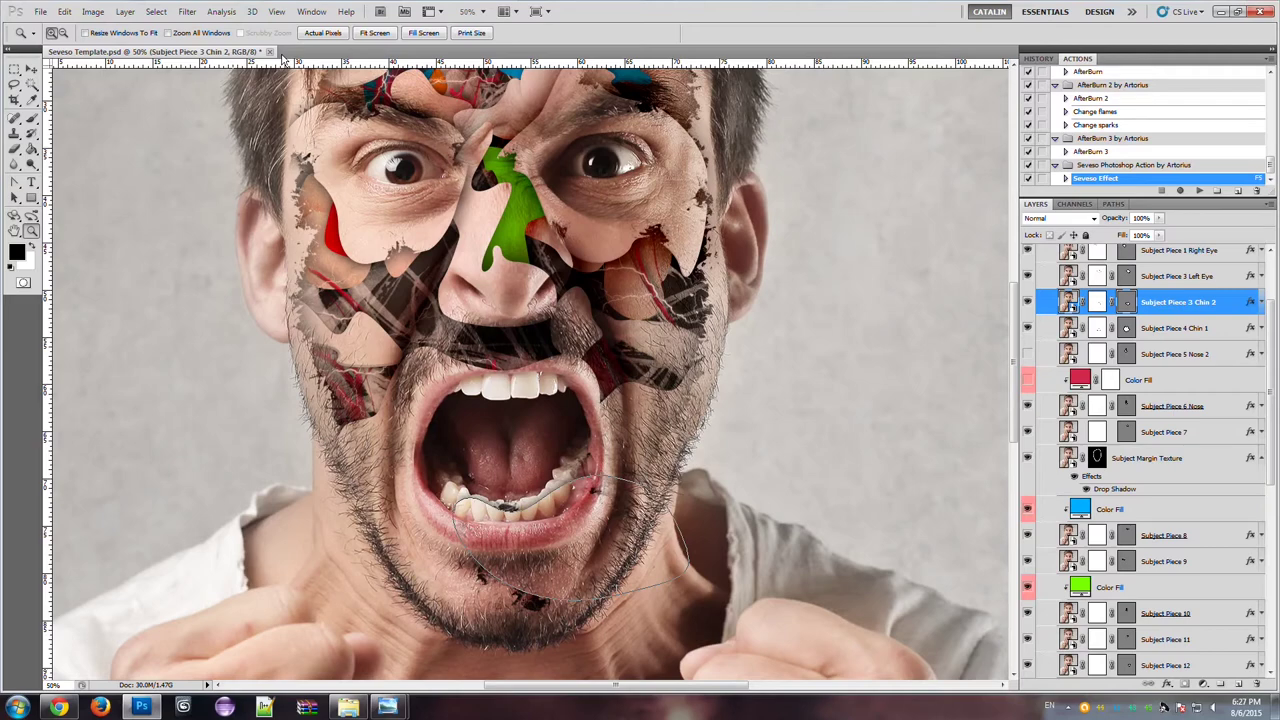
- Scale the Chin 2 outline down slightly and move it down and right
{"action": "left_click", "coordinate": [64, 11]}
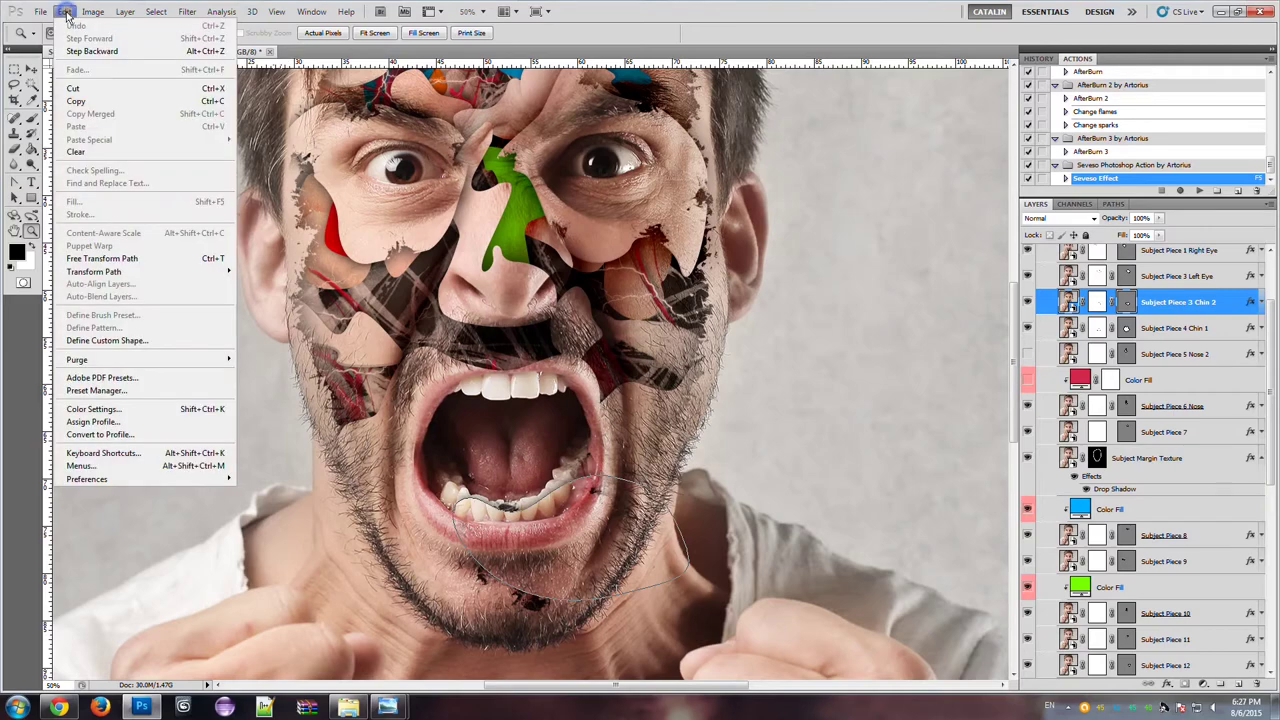
{"action": "mouse_move", "coordinate": [146, 280]}
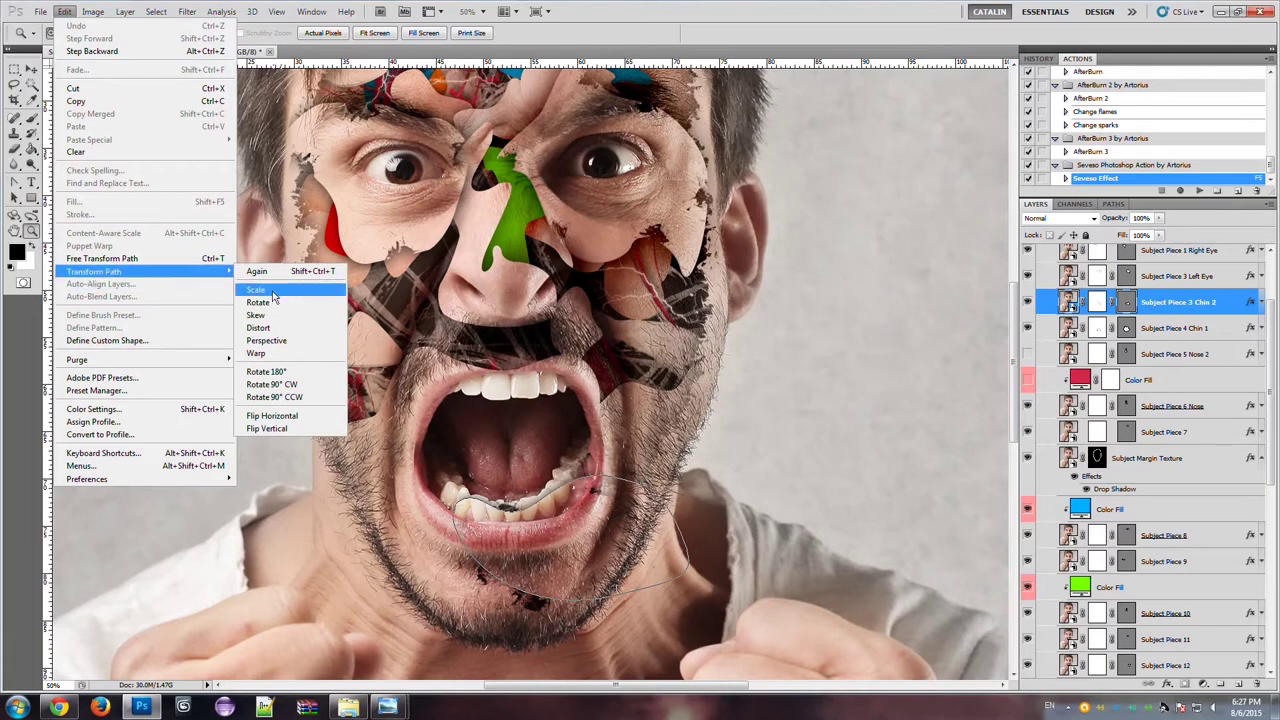
{"action": "left_click", "coordinate": [256, 290]}
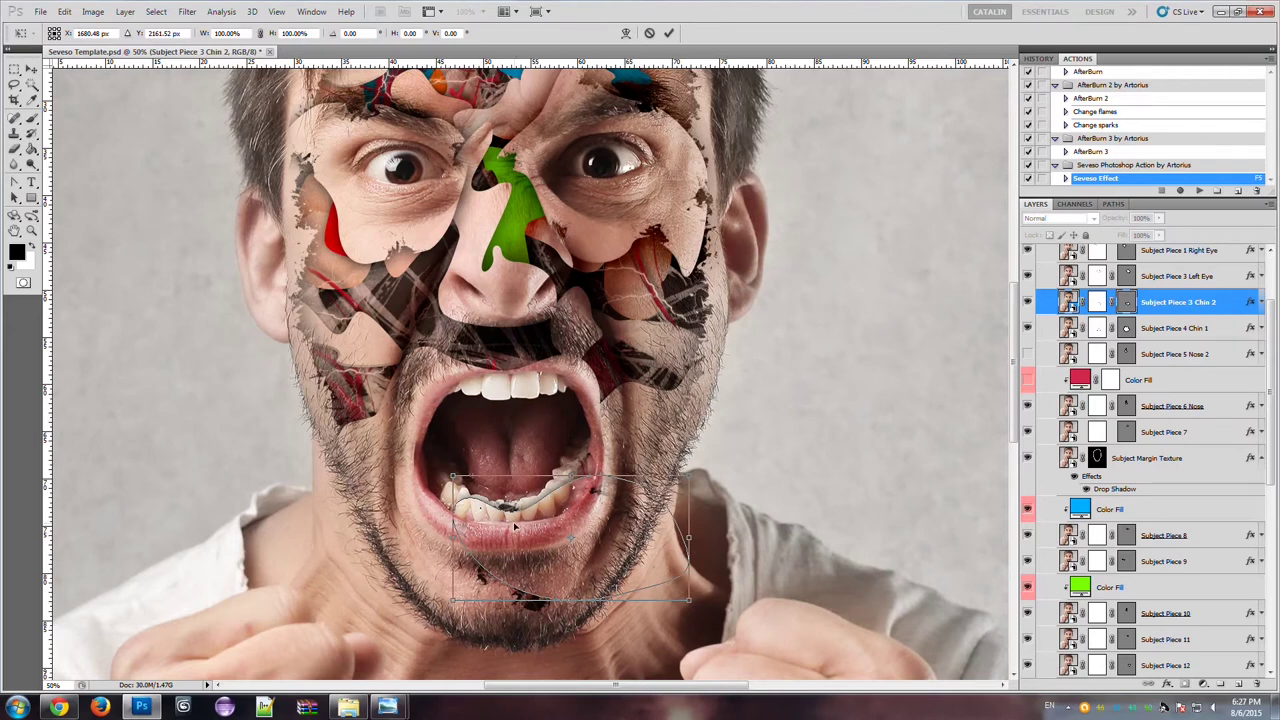
{"action": "left_click_drag", "start_coordinate": [452, 474], "coordinate": [454, 476]}
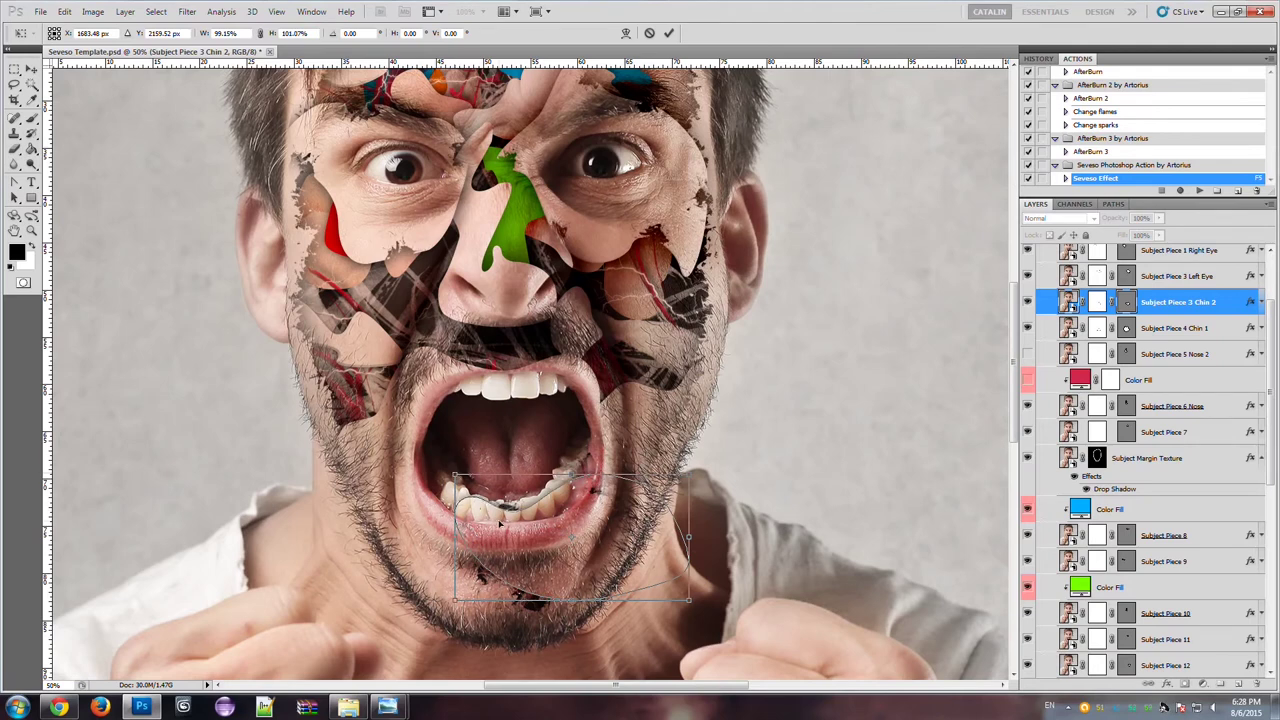
{"action": "left_click_drag", "start_coordinate": [513, 540], "coordinate": [551, 598]}
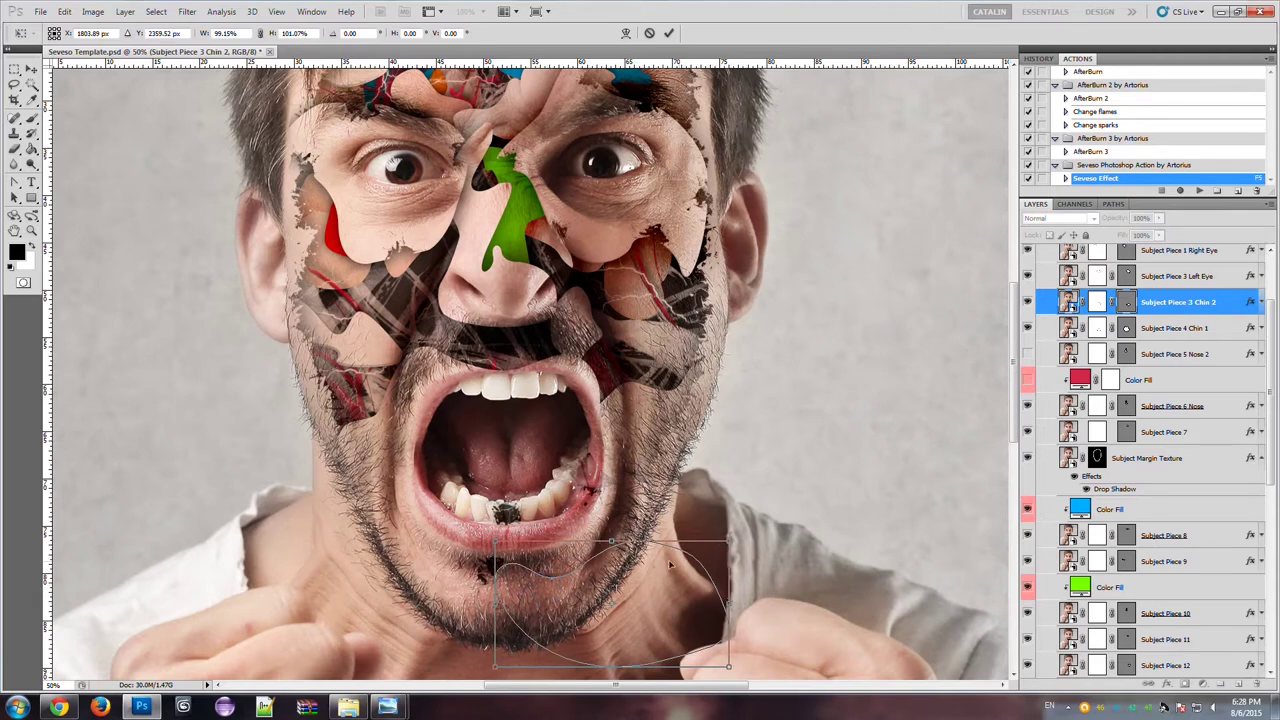
- Rotate the Chin 2 outline about 10° counter-clockwise, nudge it into place, and commit
{"action": "left_click", "coordinate": [64, 11]}
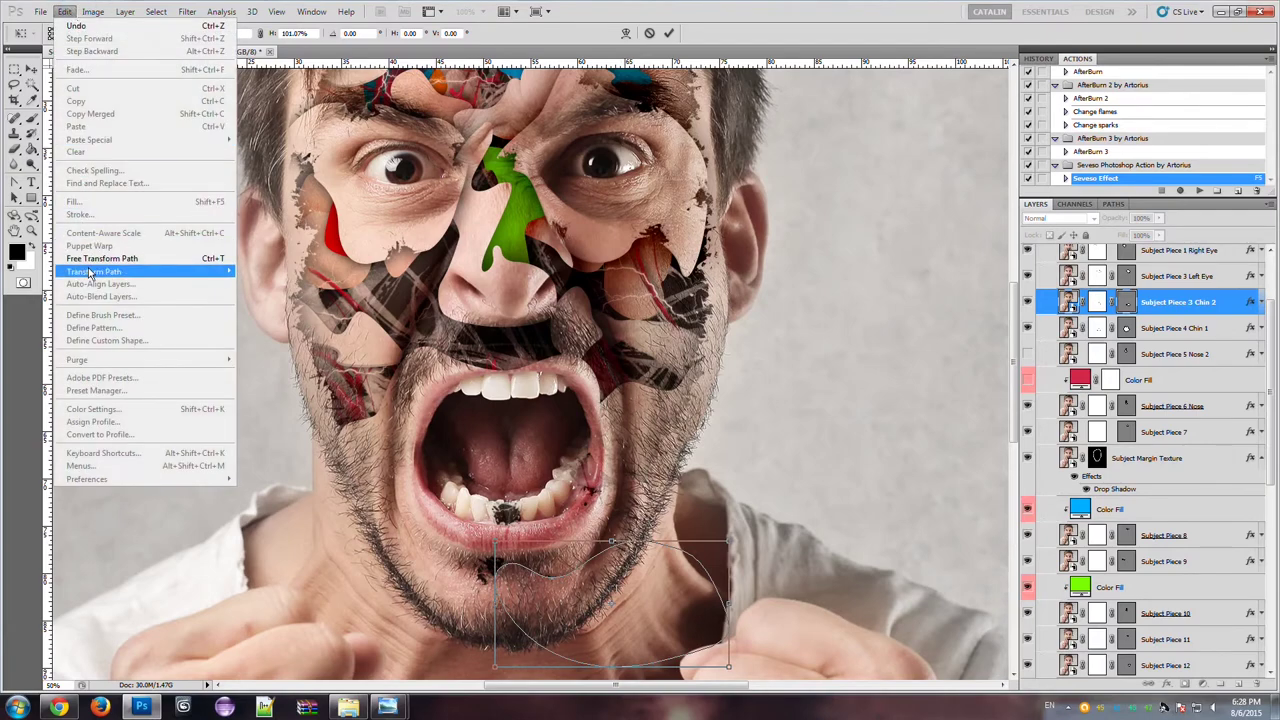
{"action": "mouse_move", "coordinate": [128, 273]}
{"action": "left_click", "coordinate": [285, 303]}
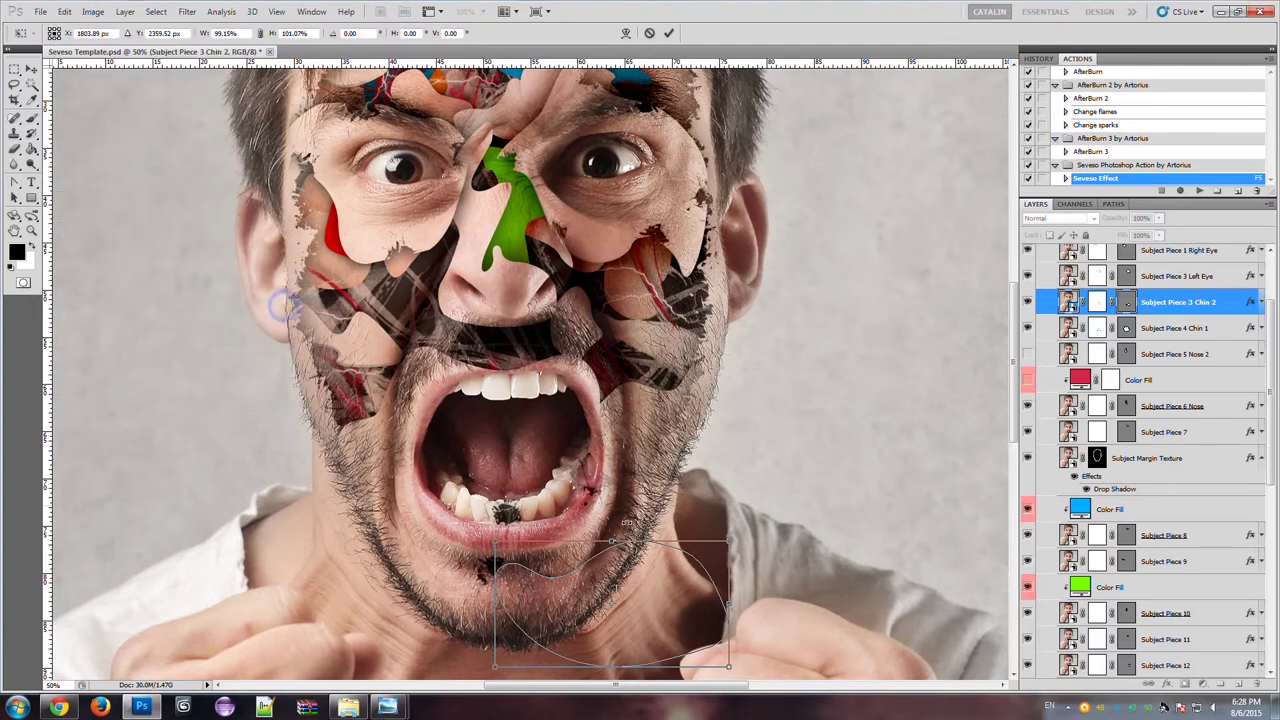
{"action": "left_click_drag", "start_coordinate": [627, 523], "coordinate": [610, 515]}
{"action": "left_click_drag", "start_coordinate": [587, 601], "coordinate": [597, 591]}
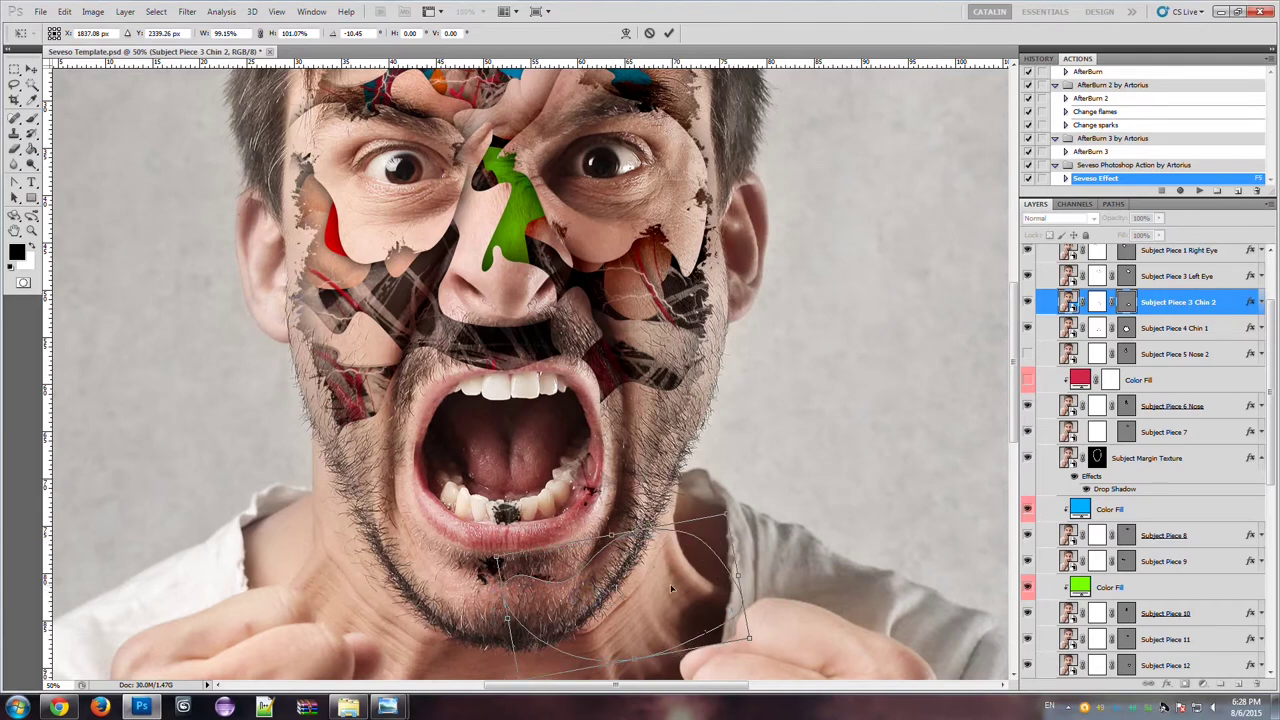
{"action": "left_click", "coordinate": [670, 33]}
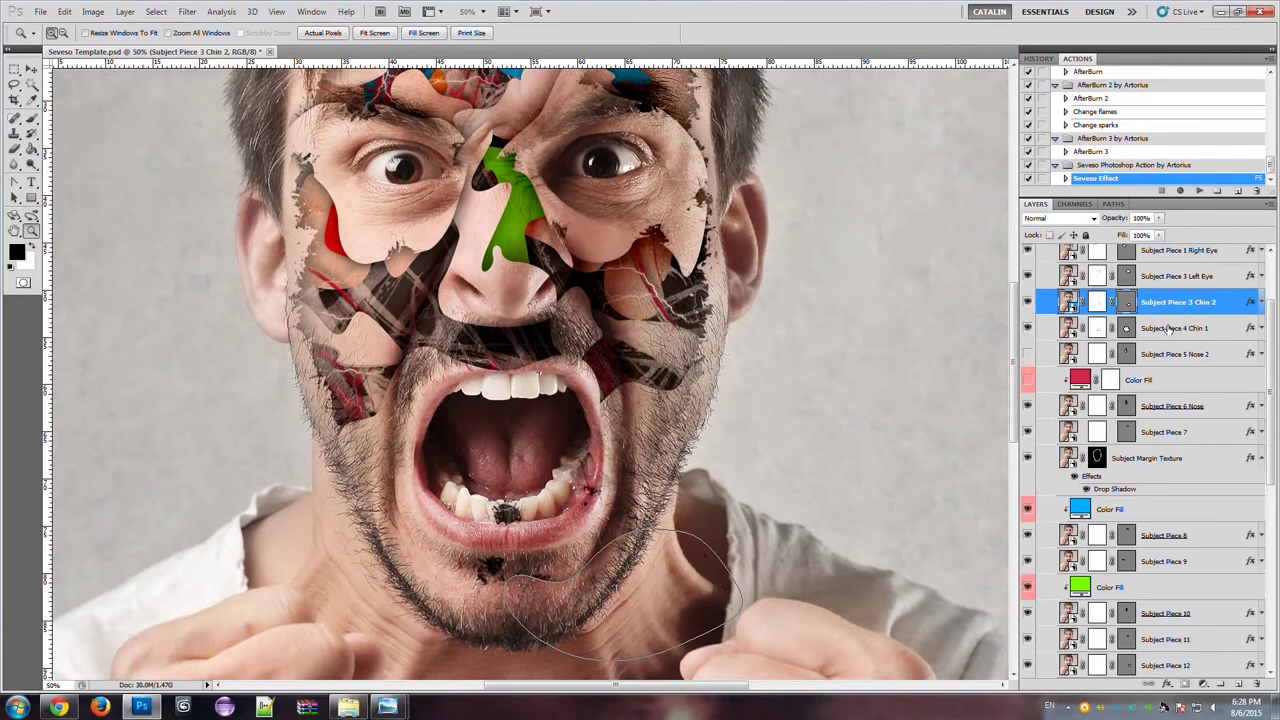
- Replay the Seveso Effect action and scroll the Layers panel to review the rebuilt pieces
{"action": "left_click", "coordinate": [1199, 190]}
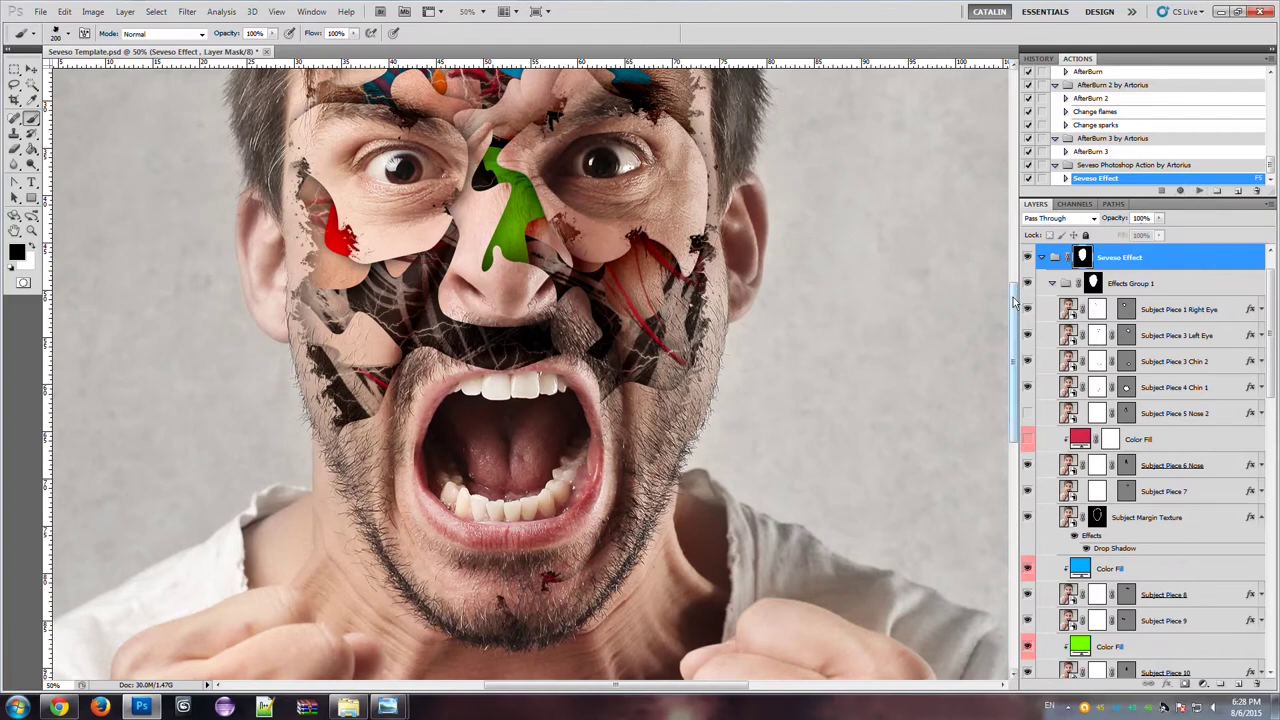
{"action": "left_click_drag", "start_coordinate": [1013, 298], "coordinate": [1018, 262]}
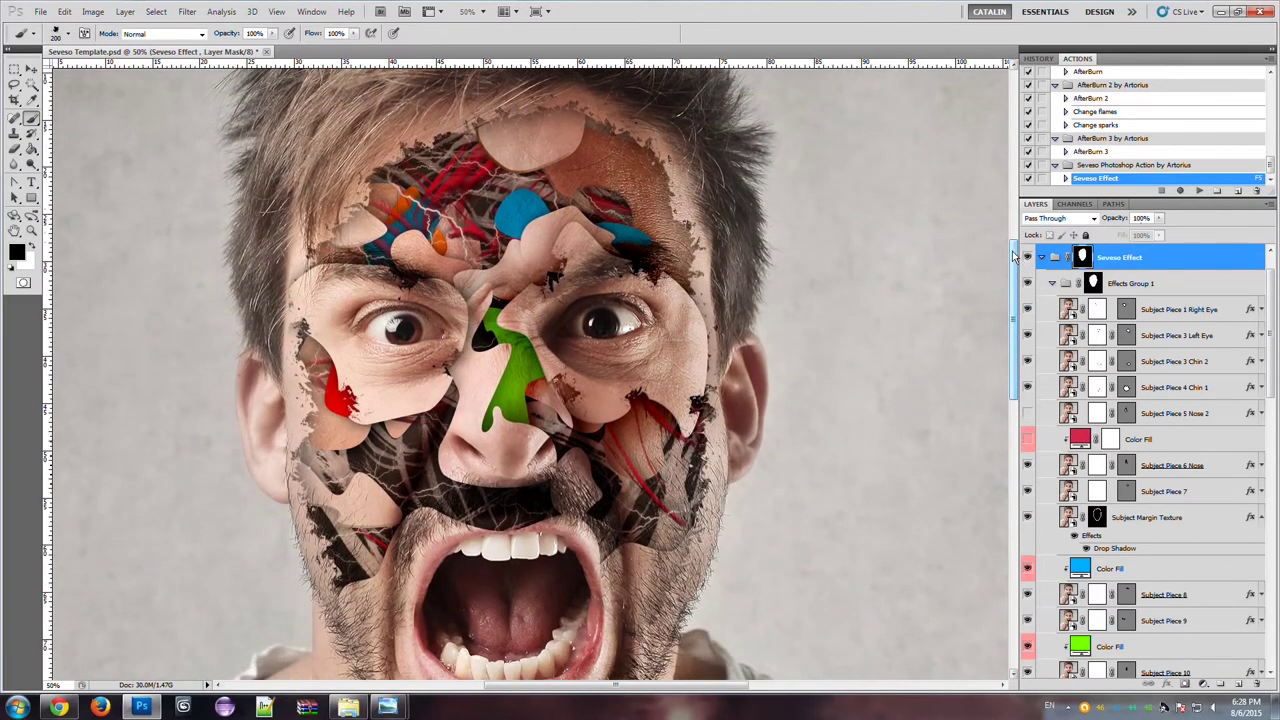
{"action": "left_click", "coordinate": [31, 69]}
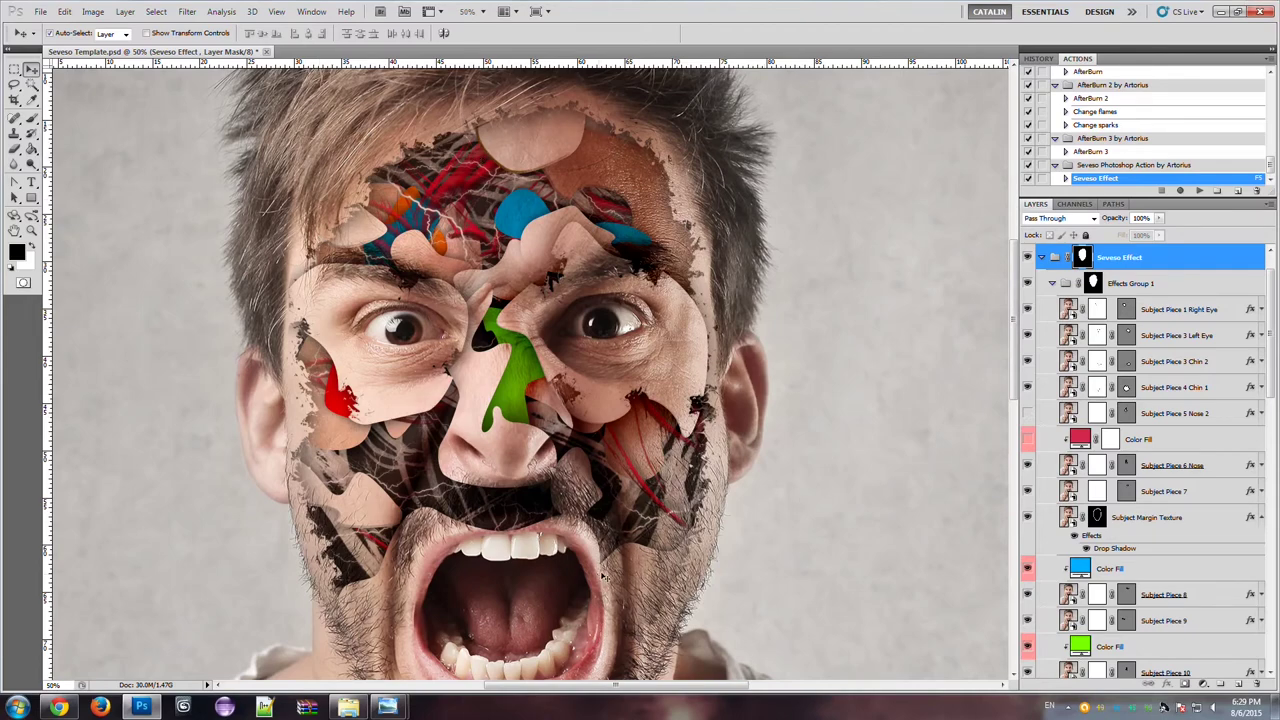
{"action": "left_click_drag", "start_coordinate": [1016, 268], "coordinate": [1018, 305]}
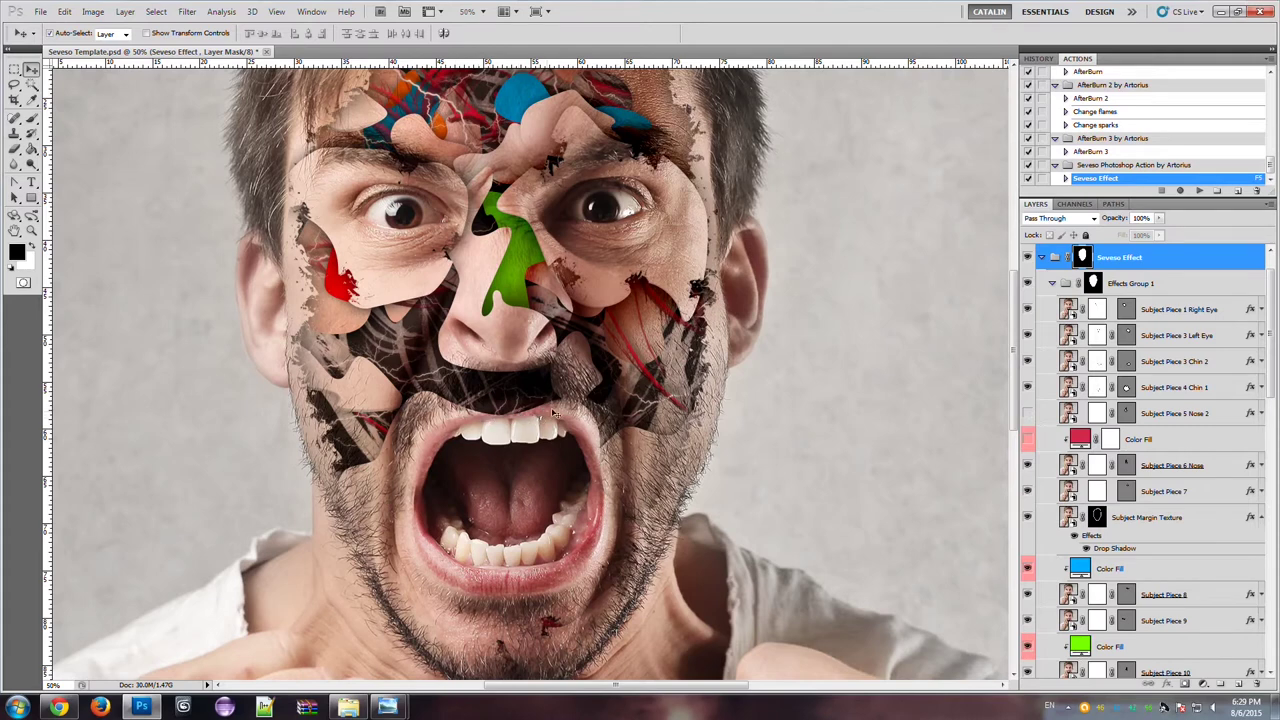
- Auto-select the Chin 1 piece on the canvas and pick the Convert Point Tool
{"action": "left_click", "coordinate": [438, 418]}
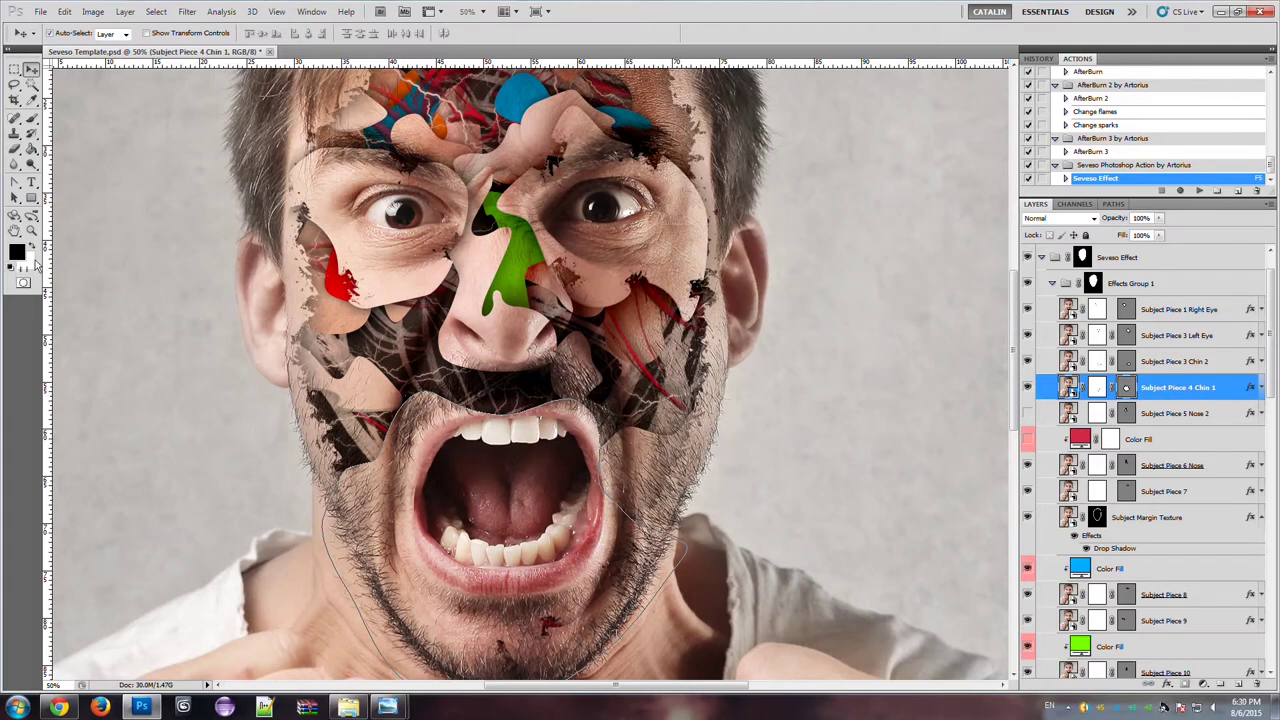
{"action": "left_click", "coordinate": [15, 184]}
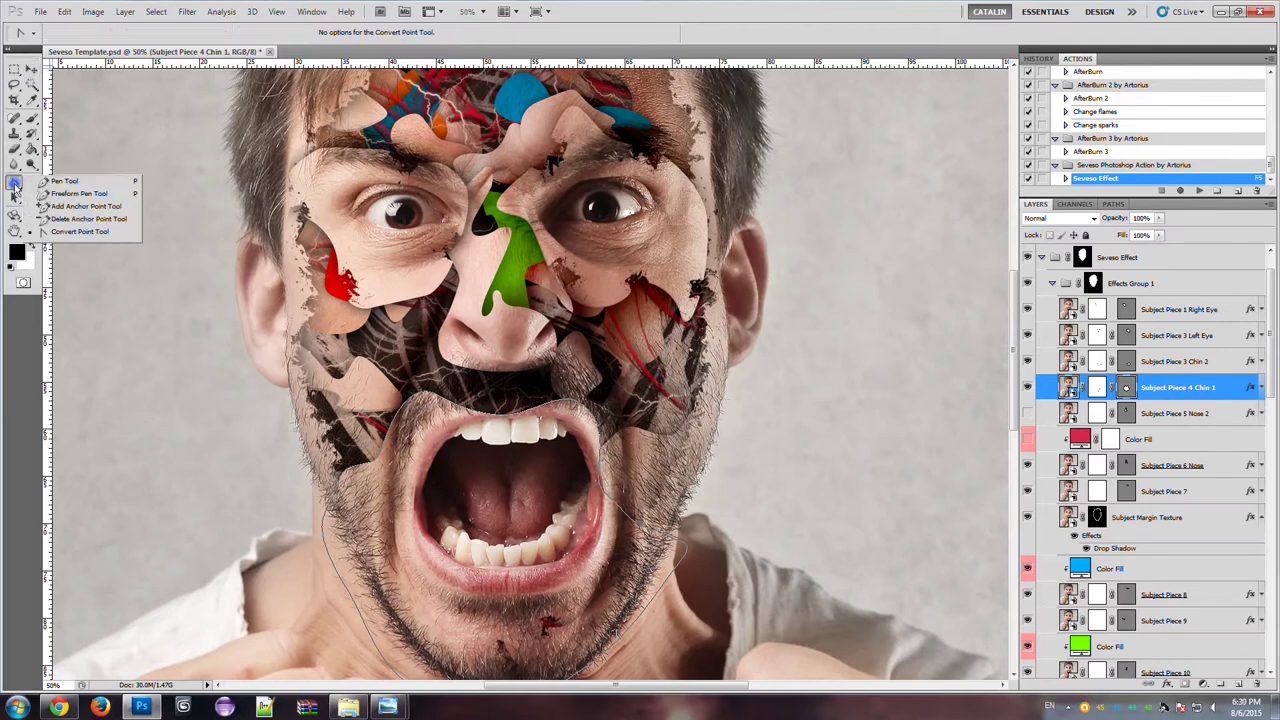
- Switch to the Add Anchor Point Tool and bend the Chin 1 outline up along the upper lip
{"action": "left_click", "coordinate": [56, 226]}
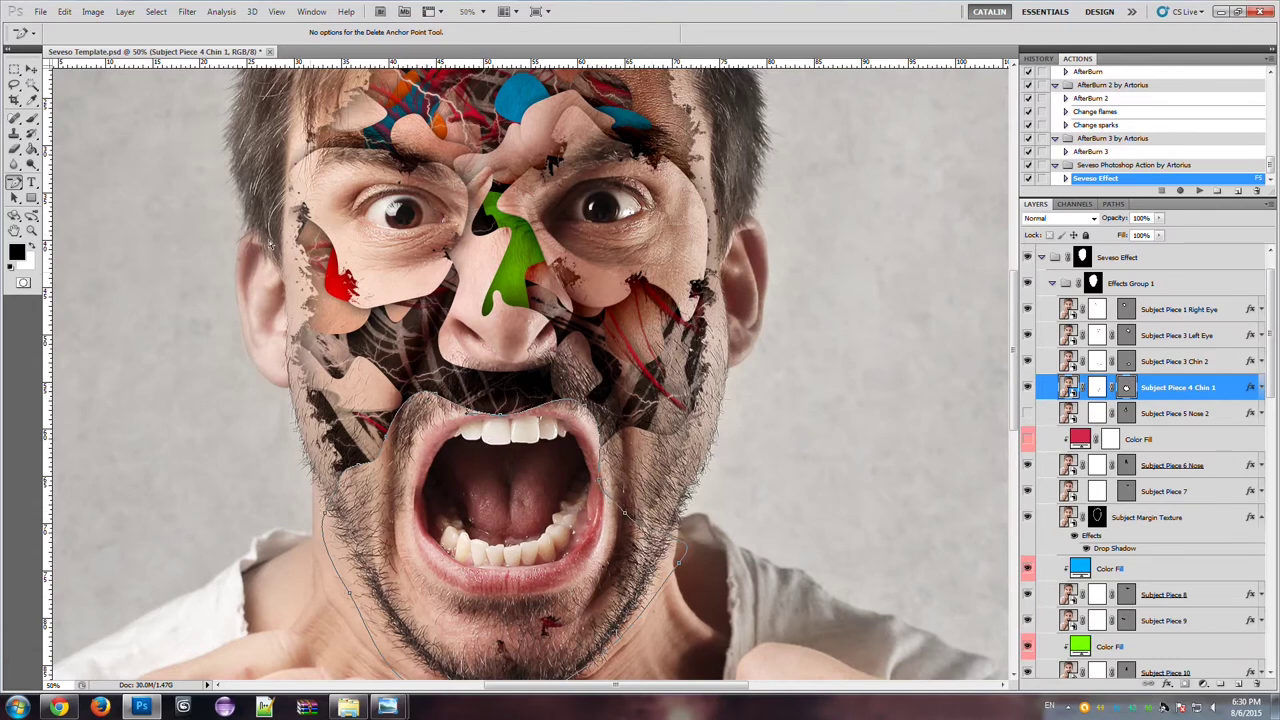
{"action": "left_click", "coordinate": [17, 184]}
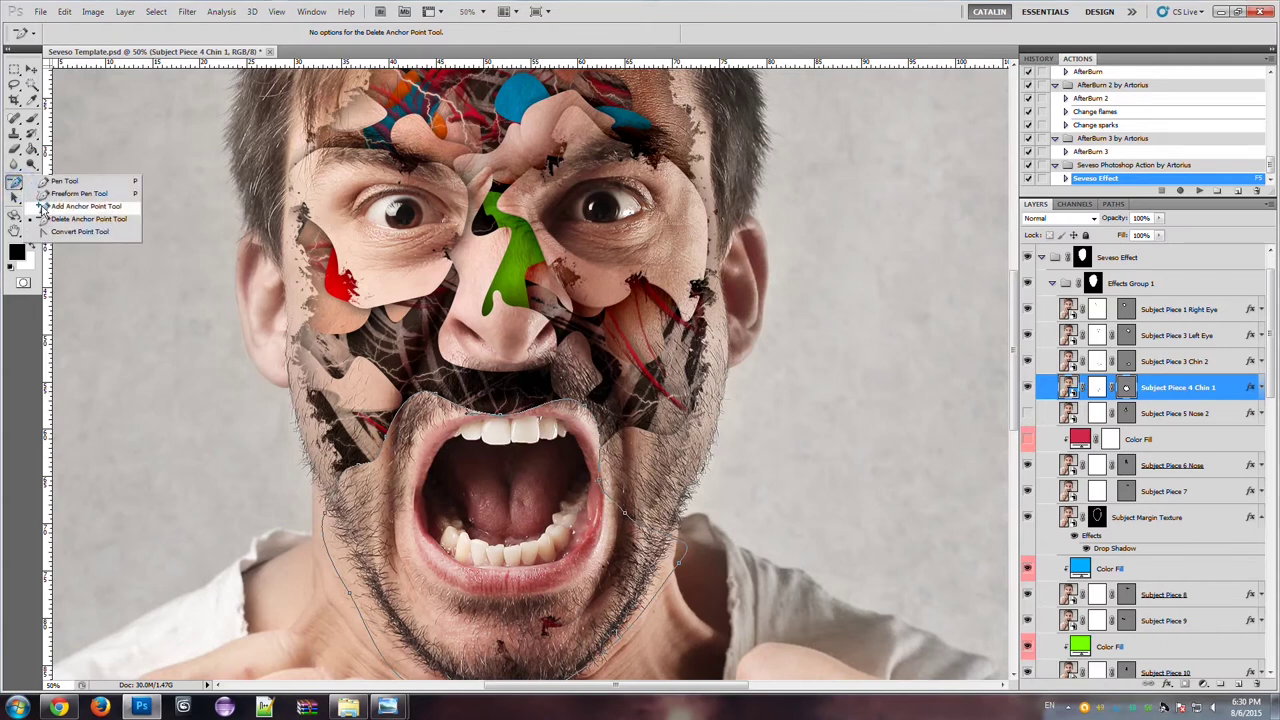
{"action": "left_click", "coordinate": [44, 206]}
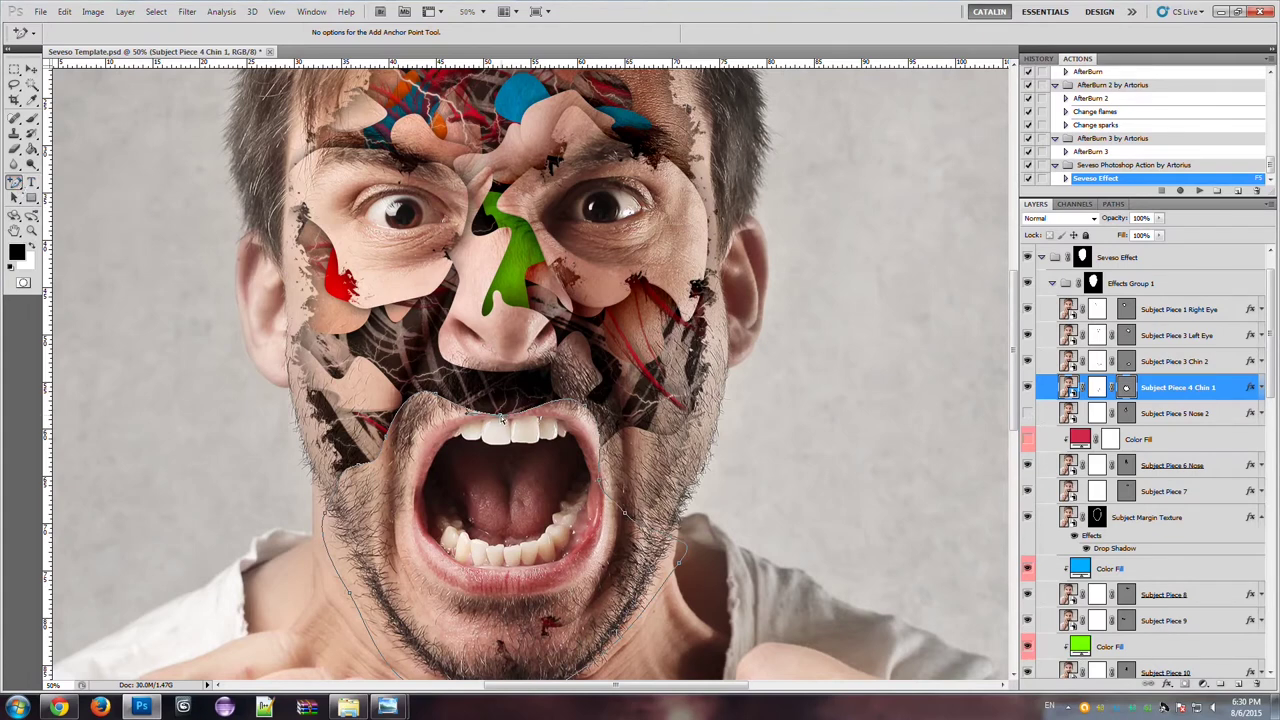
{"action": "left_click_drag", "start_coordinate": [503, 419], "coordinate": [449, 410]}
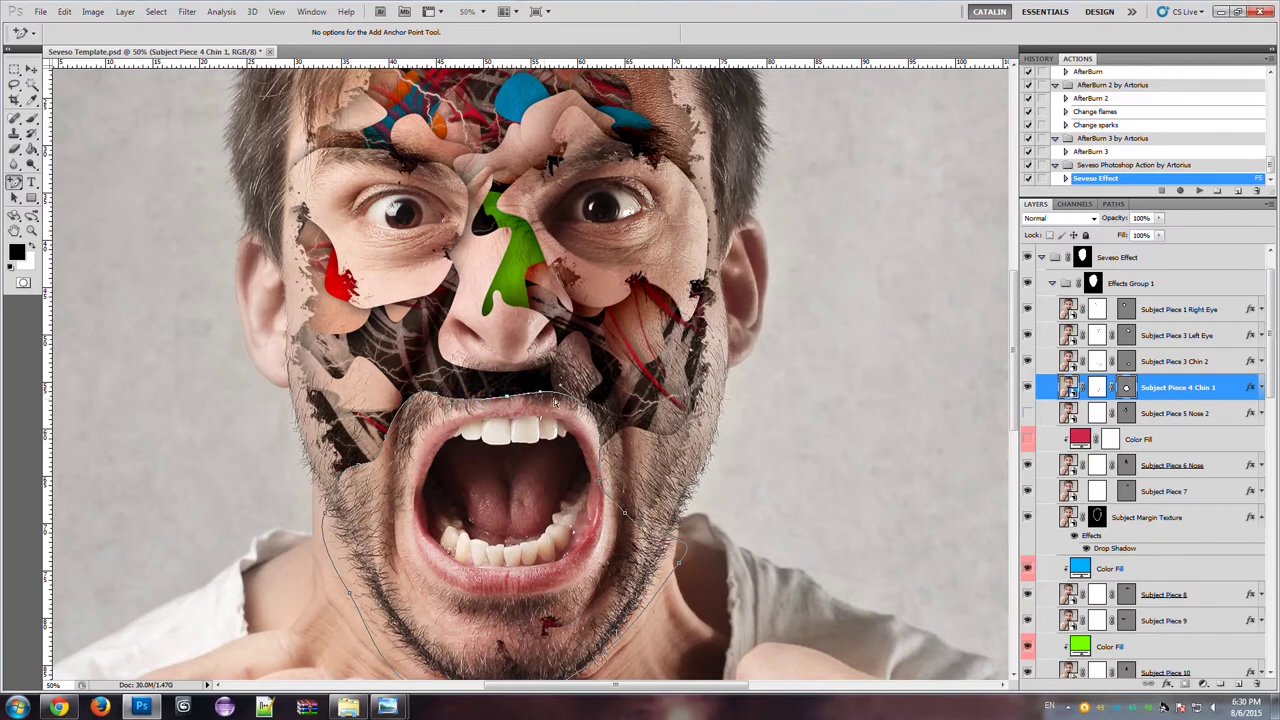
{"action": "left_click_drag", "start_coordinate": [574, 398], "coordinate": [537, 397]}
{"action": "left_click_drag", "start_coordinate": [448, 409], "coordinate": [473, 400]}
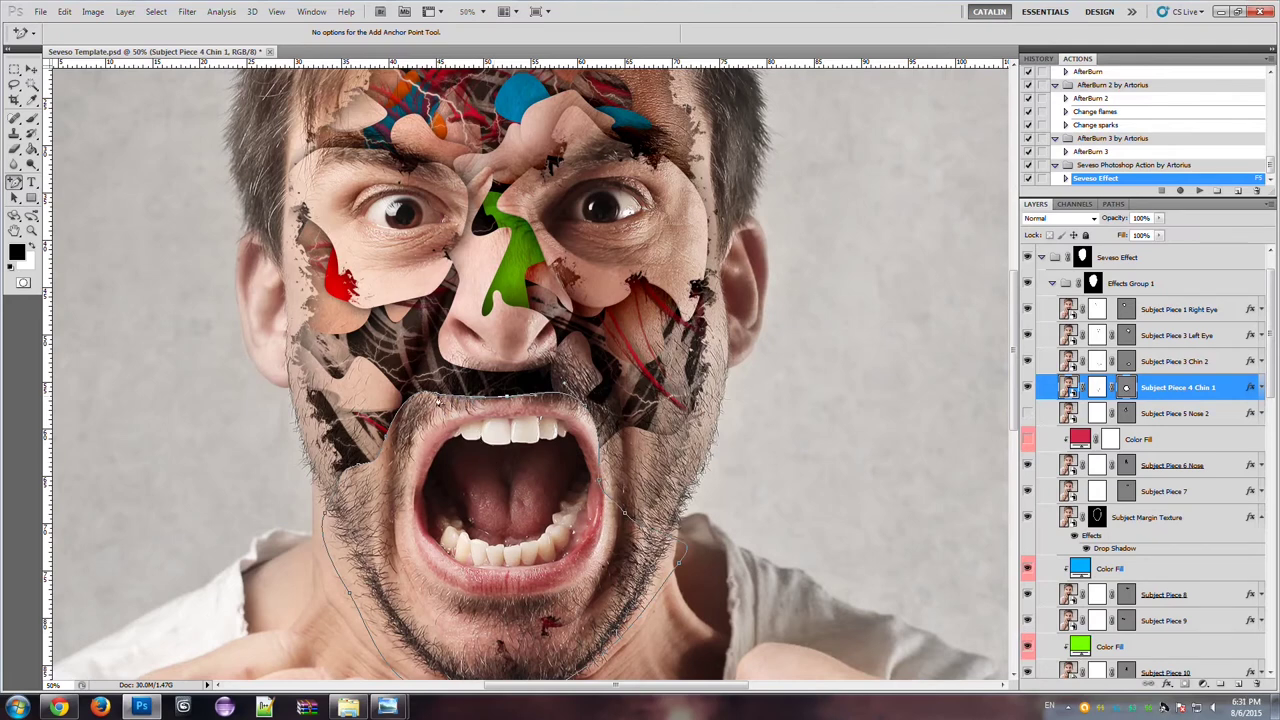
{"action": "left_click_drag", "start_coordinate": [436, 399], "coordinate": [404, 402]}
- Add points on the upper-lip edge and smooth the Chin 1 curve through them
{"action": "left_click", "coordinate": [472, 395]}
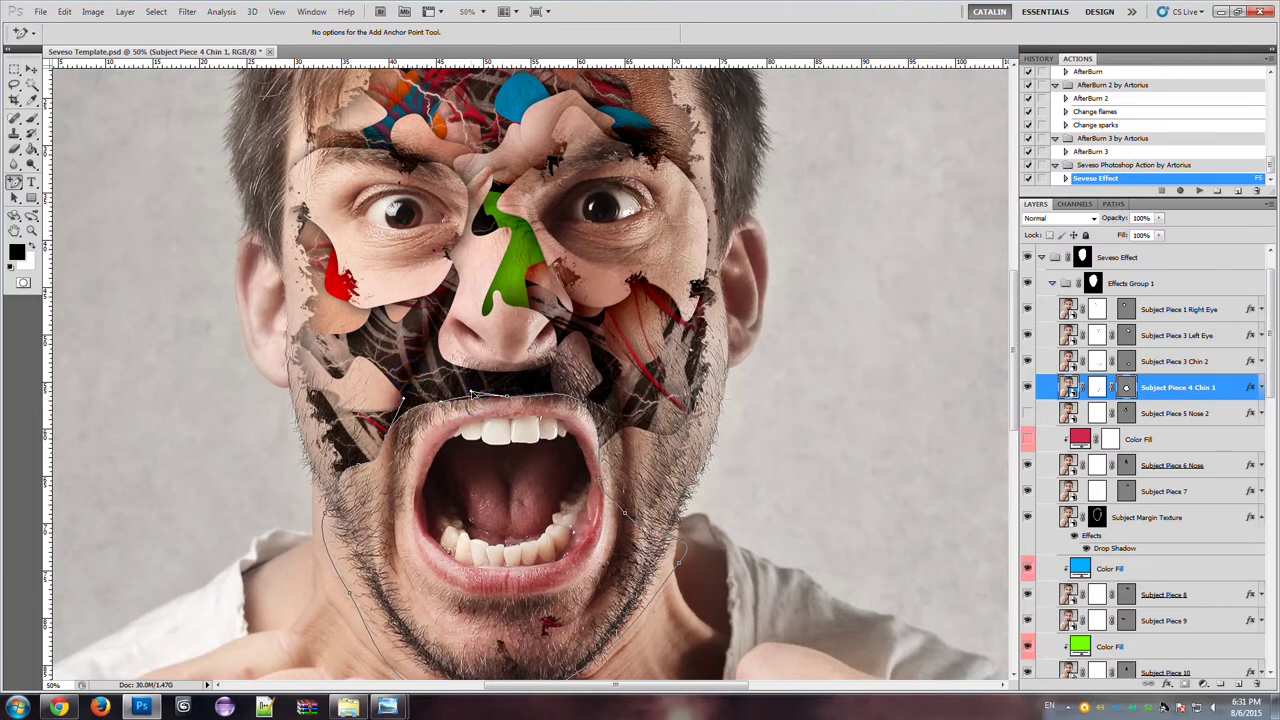
{"action": "left_click_drag", "start_coordinate": [508, 400], "coordinate": [540, 389]}
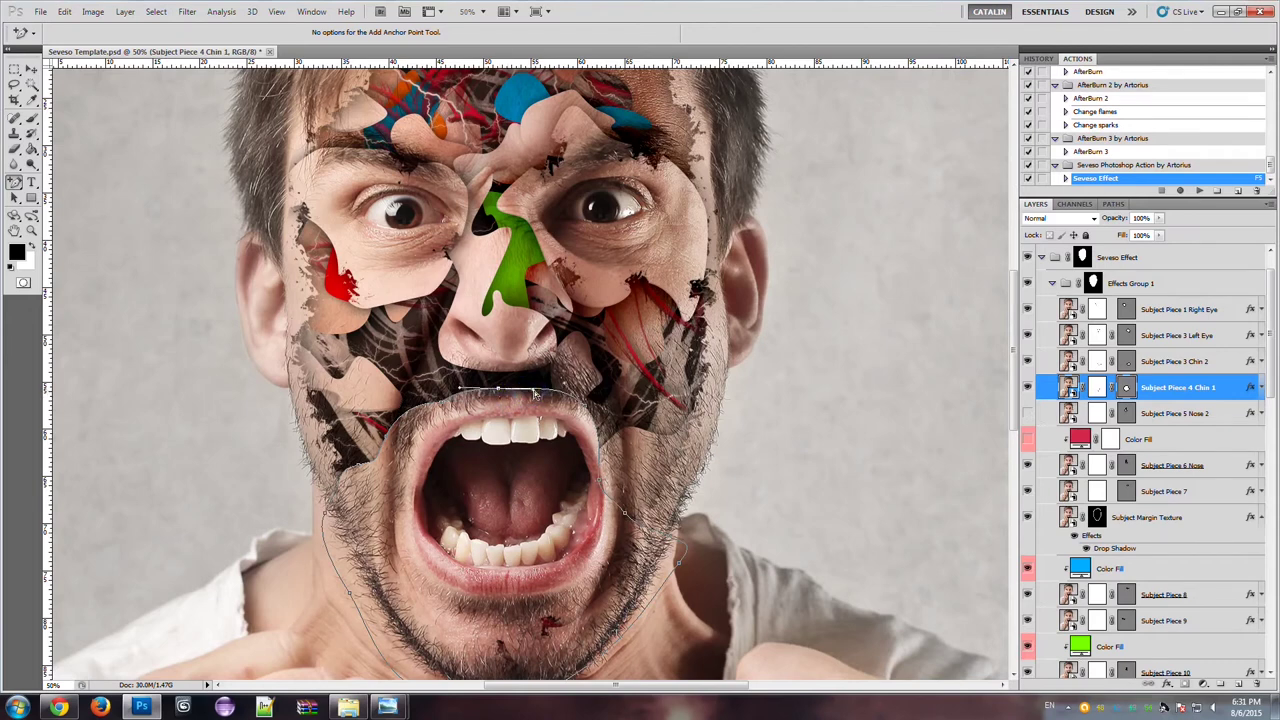
{"action": "left_click_drag", "start_coordinate": [441, 408], "coordinate": [406, 404]}
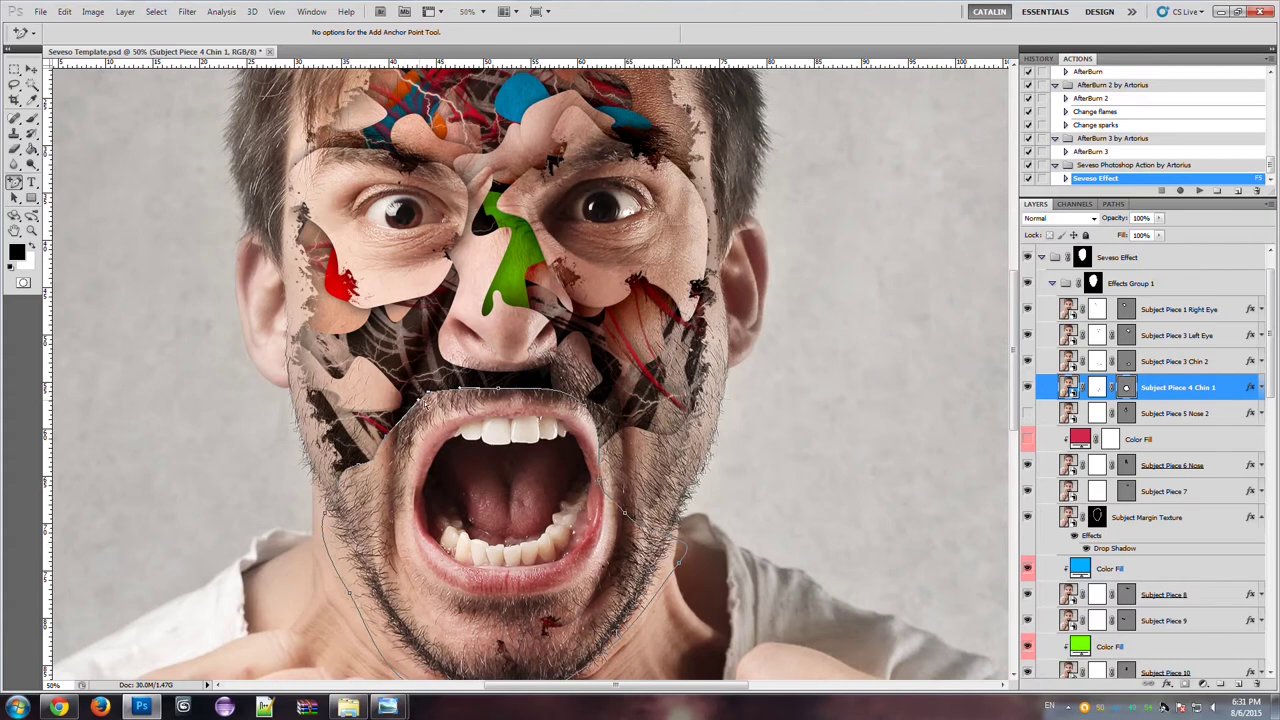
{"action": "left_click_drag", "start_coordinate": [466, 391], "coordinate": [396, 412]}
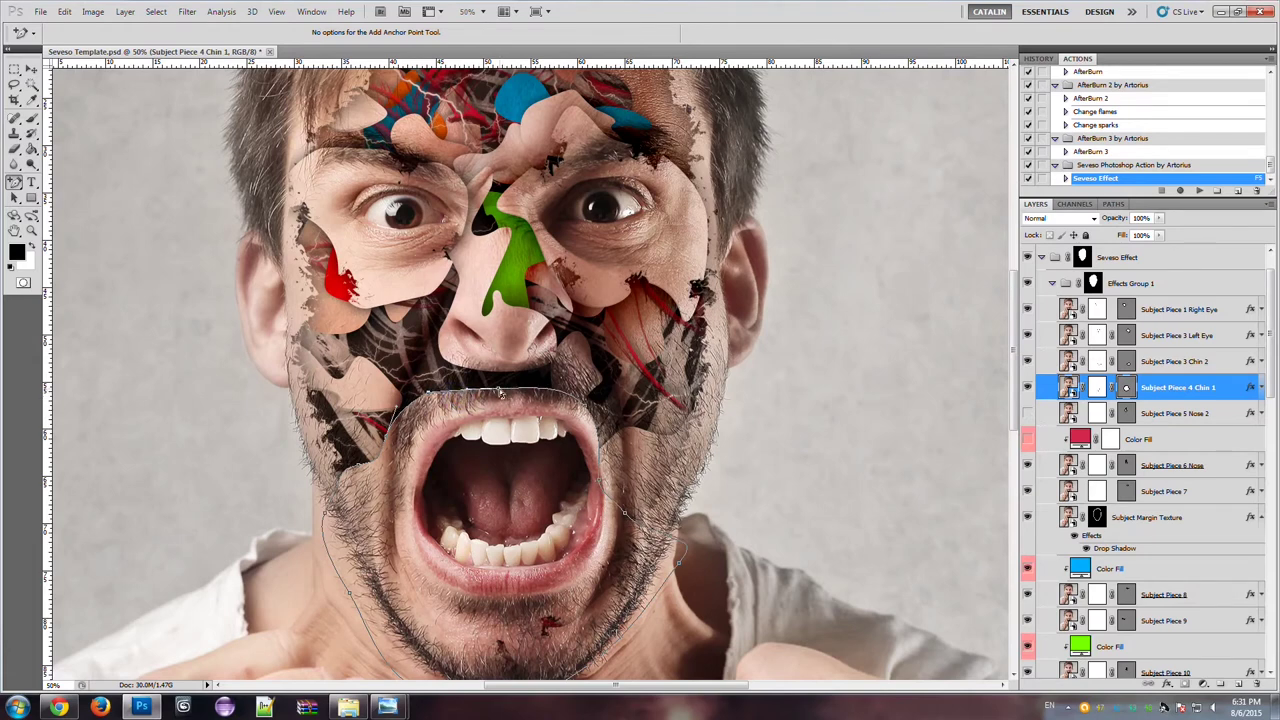
{"action": "left_click", "coordinate": [501, 395]}
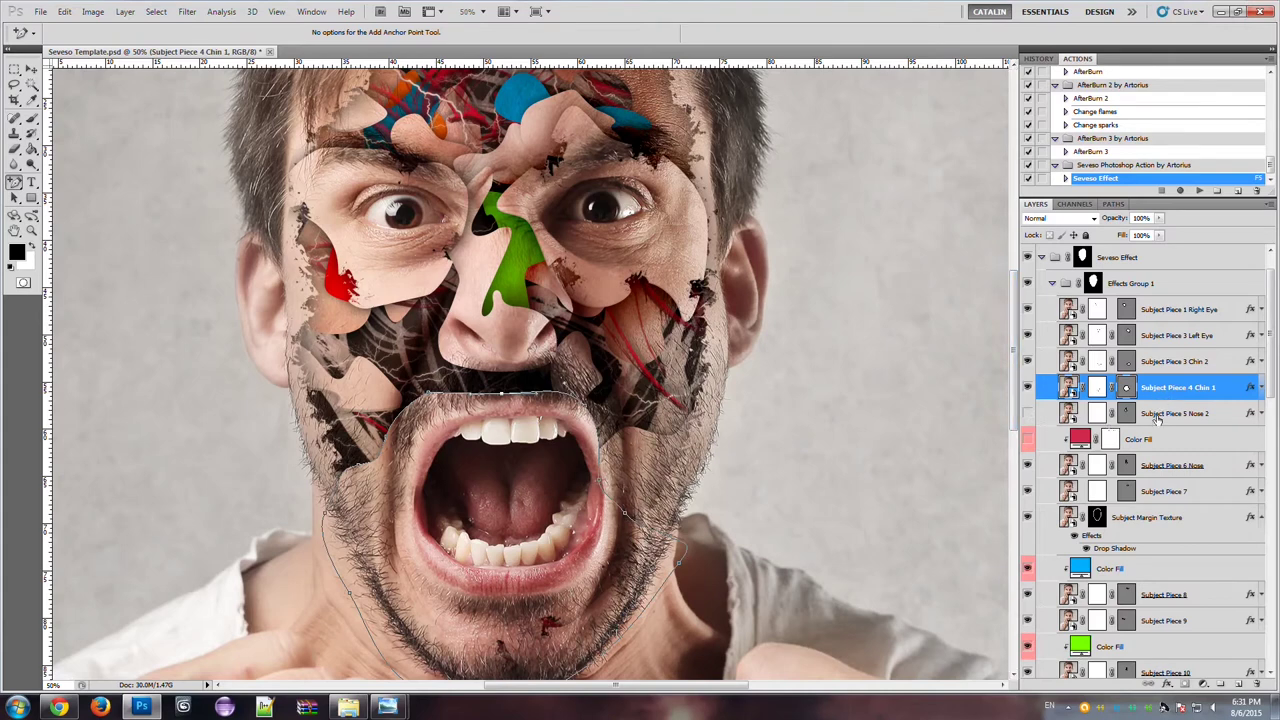
{"action": "left_click", "coordinate": [1157, 418]}
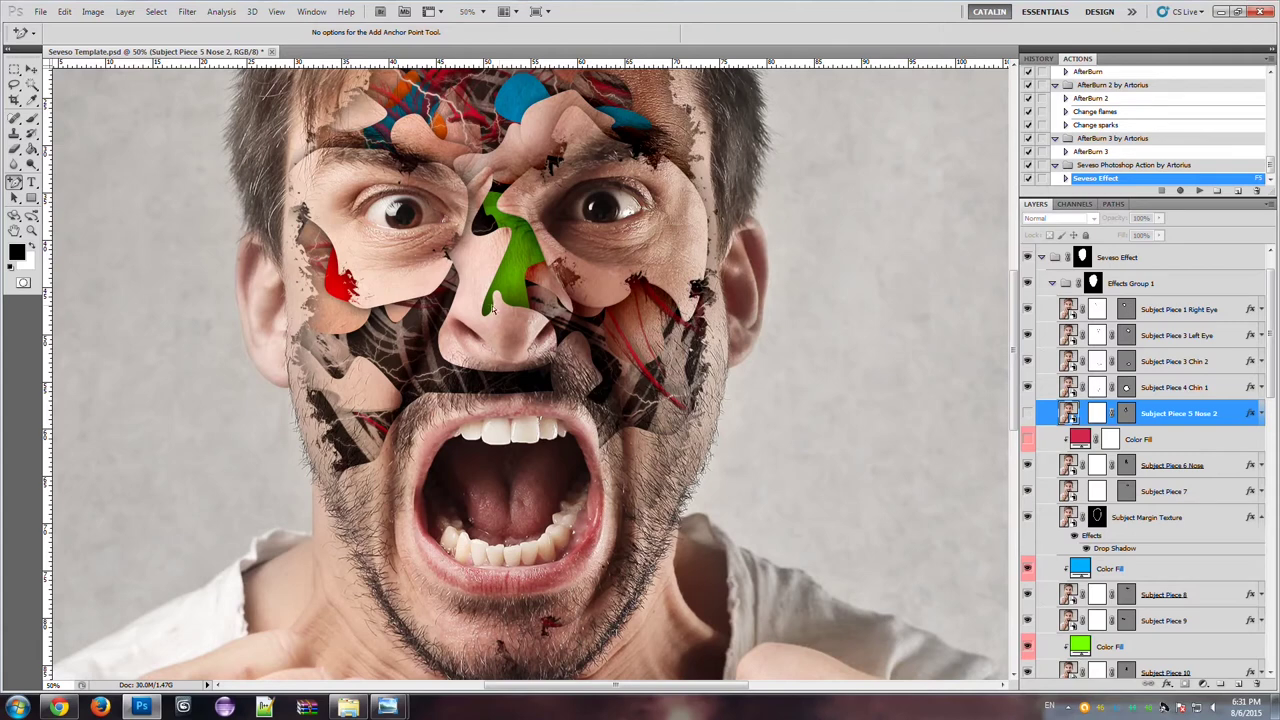
- Select the Subject Piece 6 Nose layer from the image and target its mask
{"action": "left_click", "coordinate": [31, 69]}
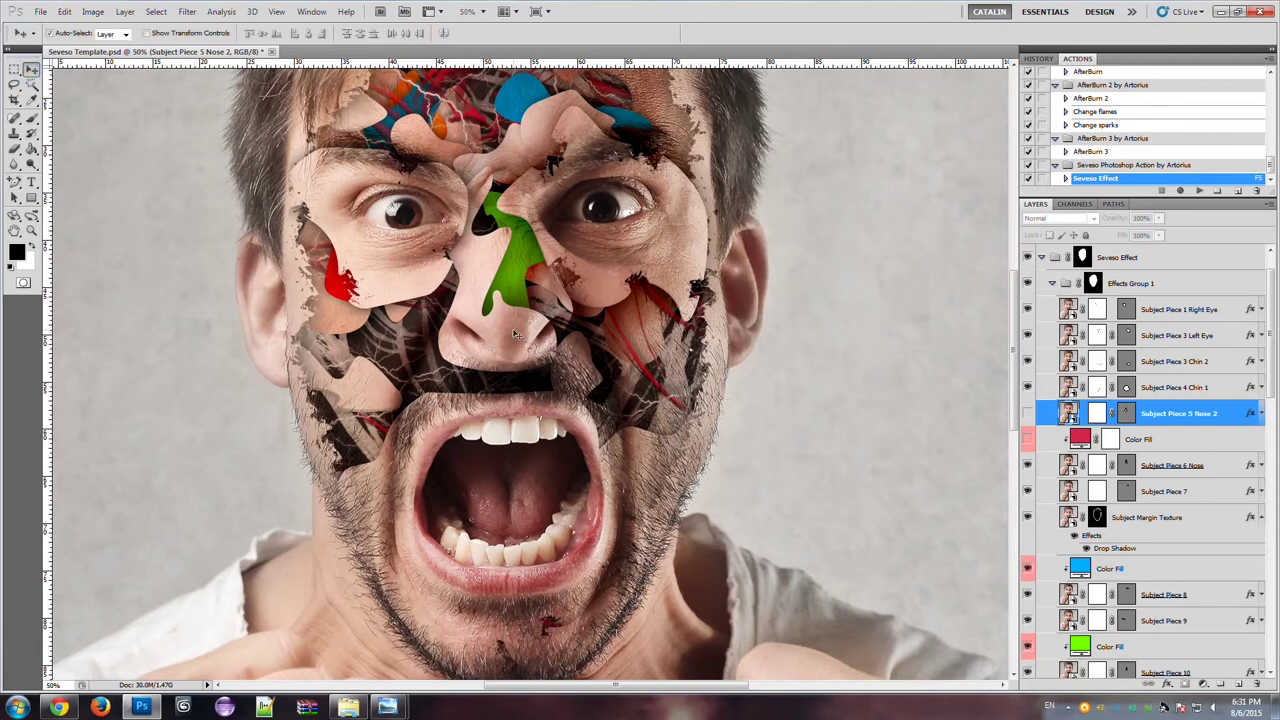
{"action": "left_click", "coordinate": [474, 272]}
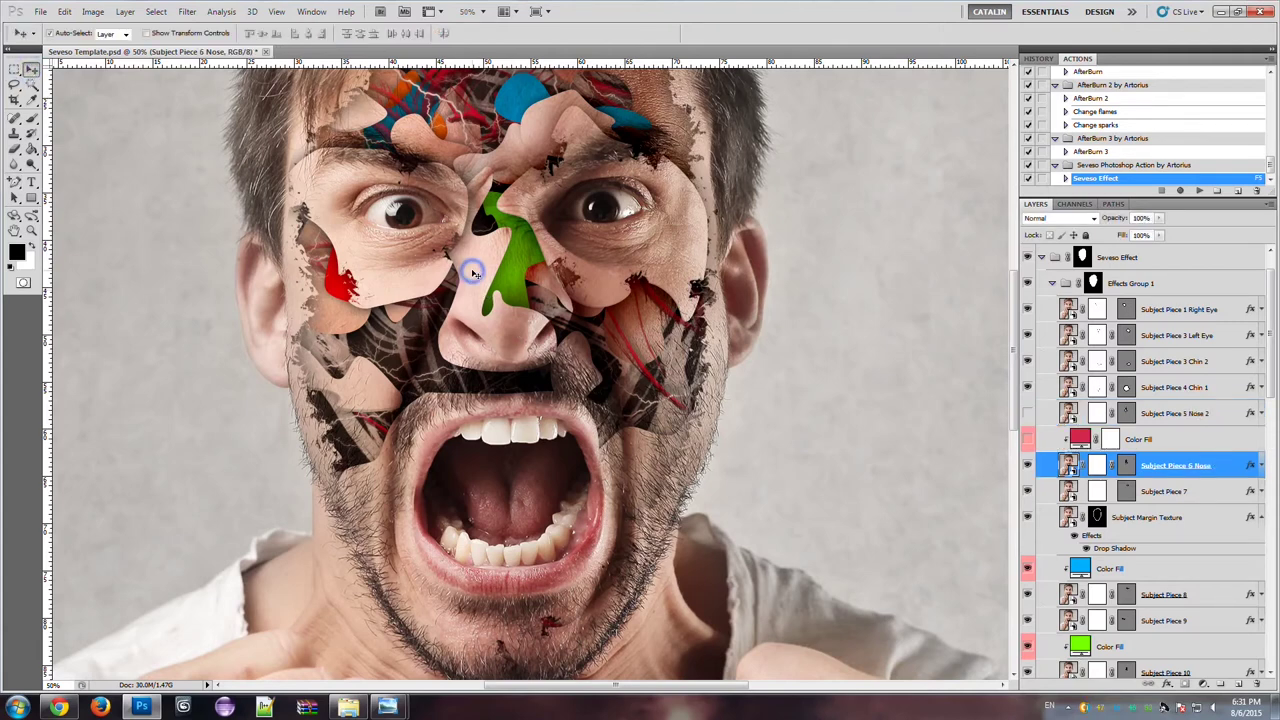
{"action": "left_click", "coordinate": [1127, 467]}
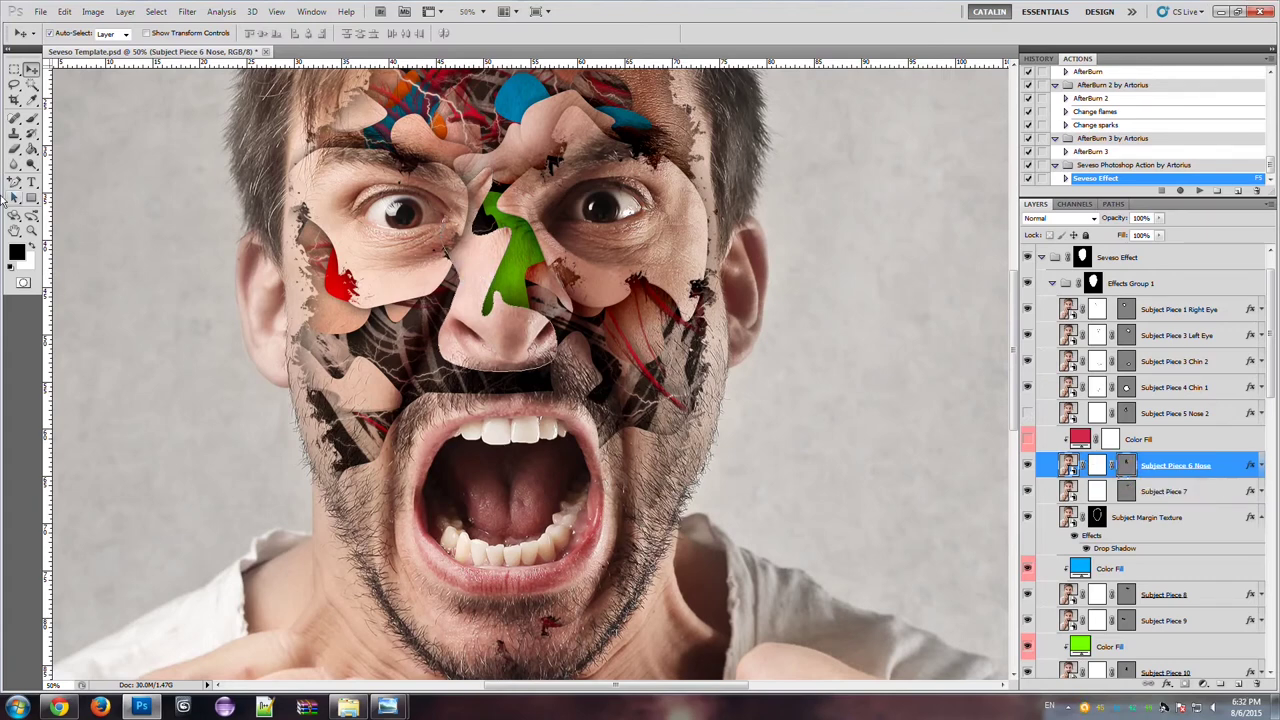
- Add and drag anchor points so the nose outline wraps the nose tip, then select the red Color Fill
{"action": "left_click_drag", "start_coordinate": [14, 181], "coordinate": [58, 227]}
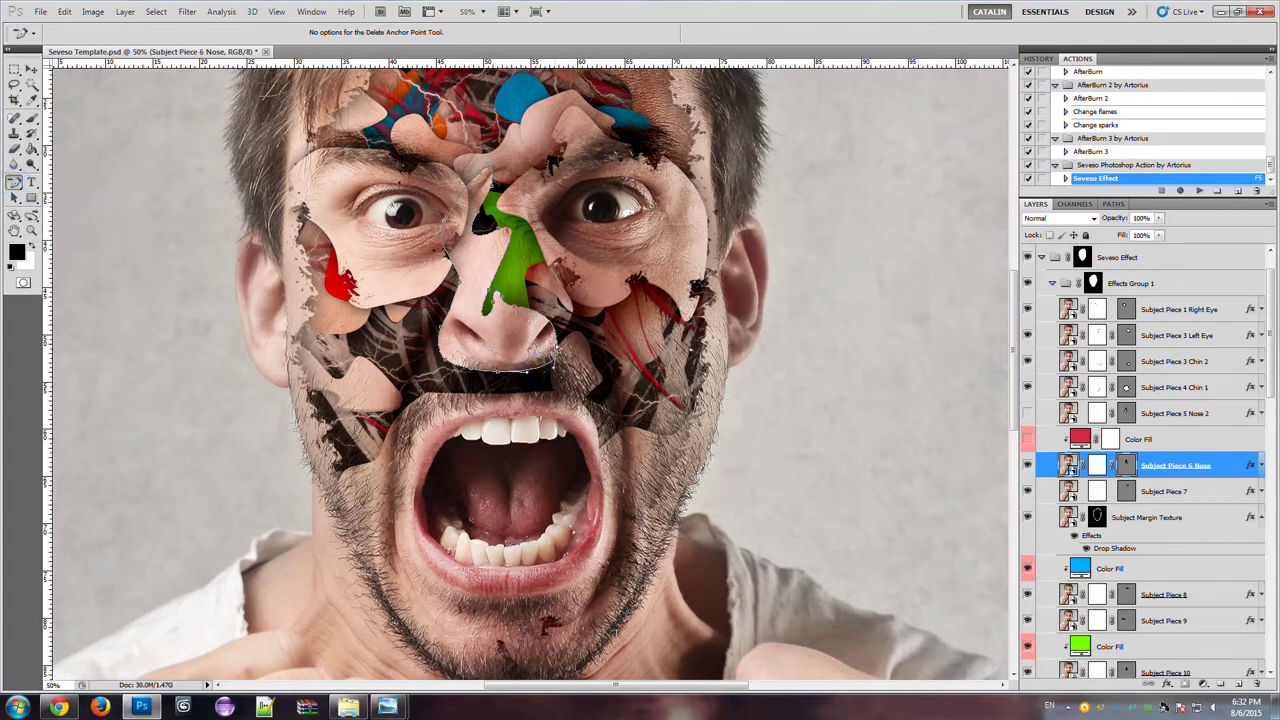
{"action": "left_click_drag", "start_coordinate": [12, 181], "coordinate": [120, 210]}
{"action": "left_click_drag", "start_coordinate": [556, 358], "coordinate": [550, 273]}
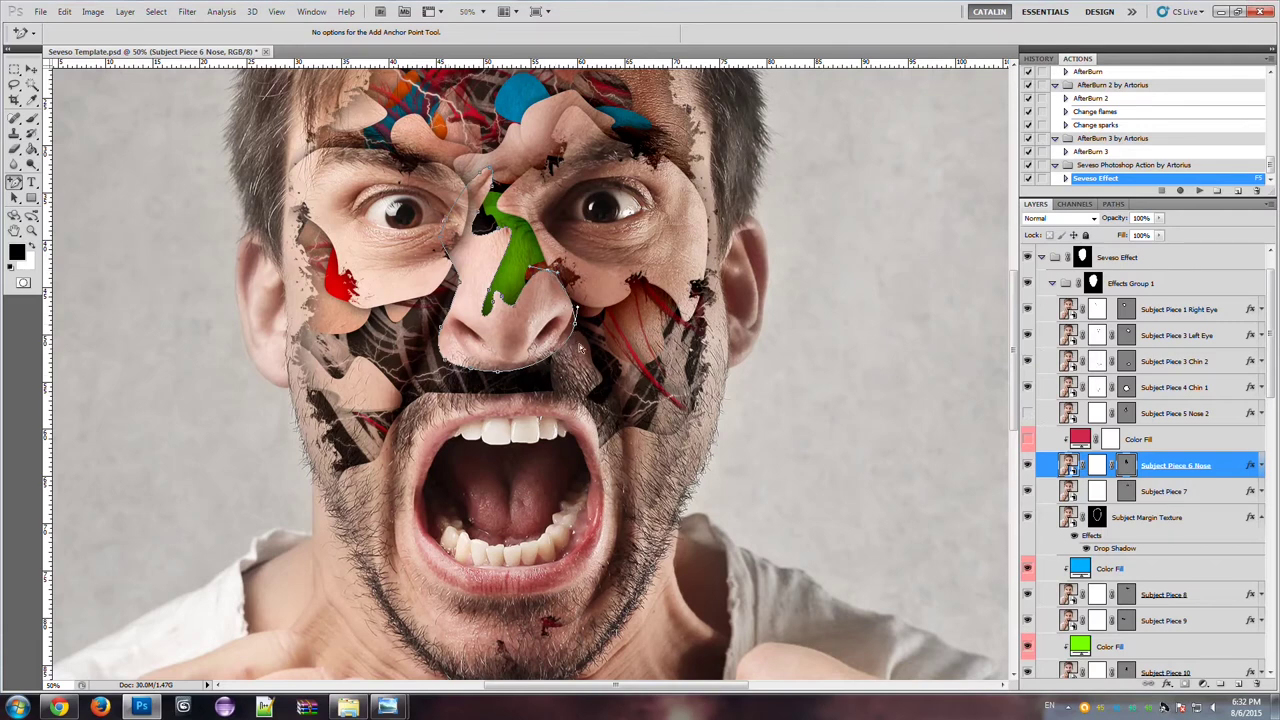
{"action": "left_click_drag", "start_coordinate": [576, 330], "coordinate": [584, 341]}
{"action": "left_click", "coordinate": [31, 69]}
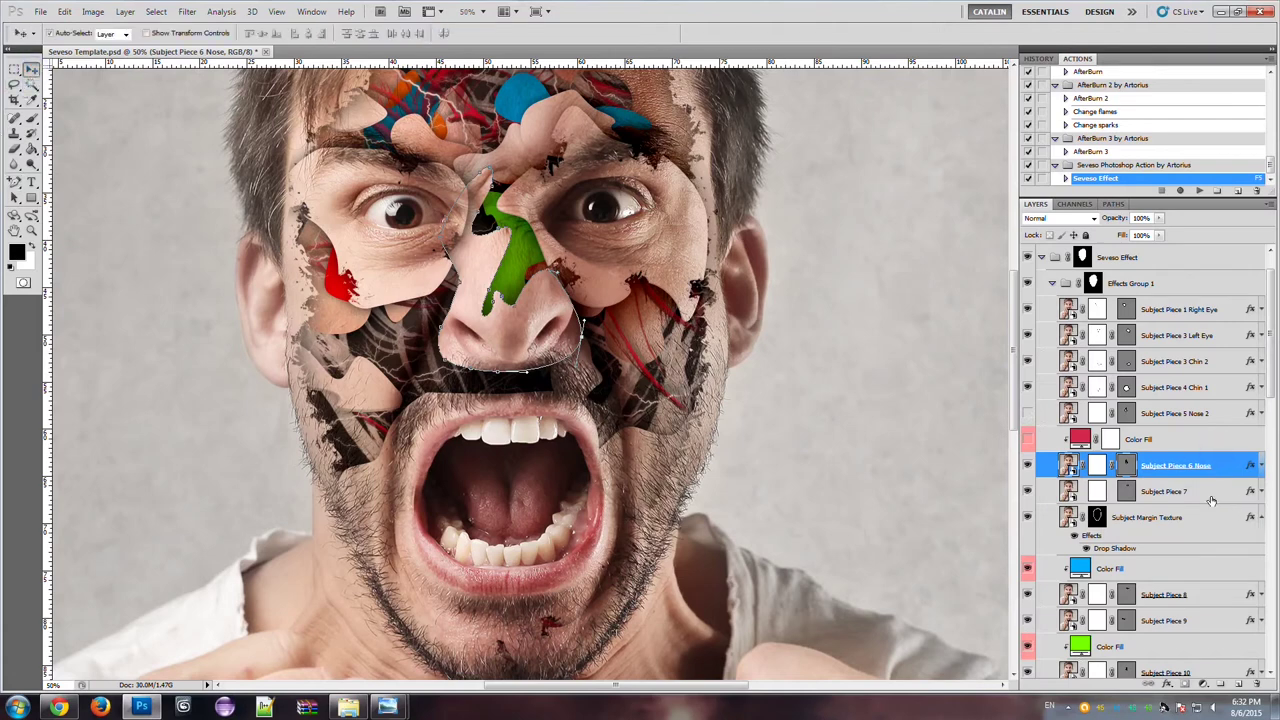
{"action": "left_click", "coordinate": [1080, 442]}
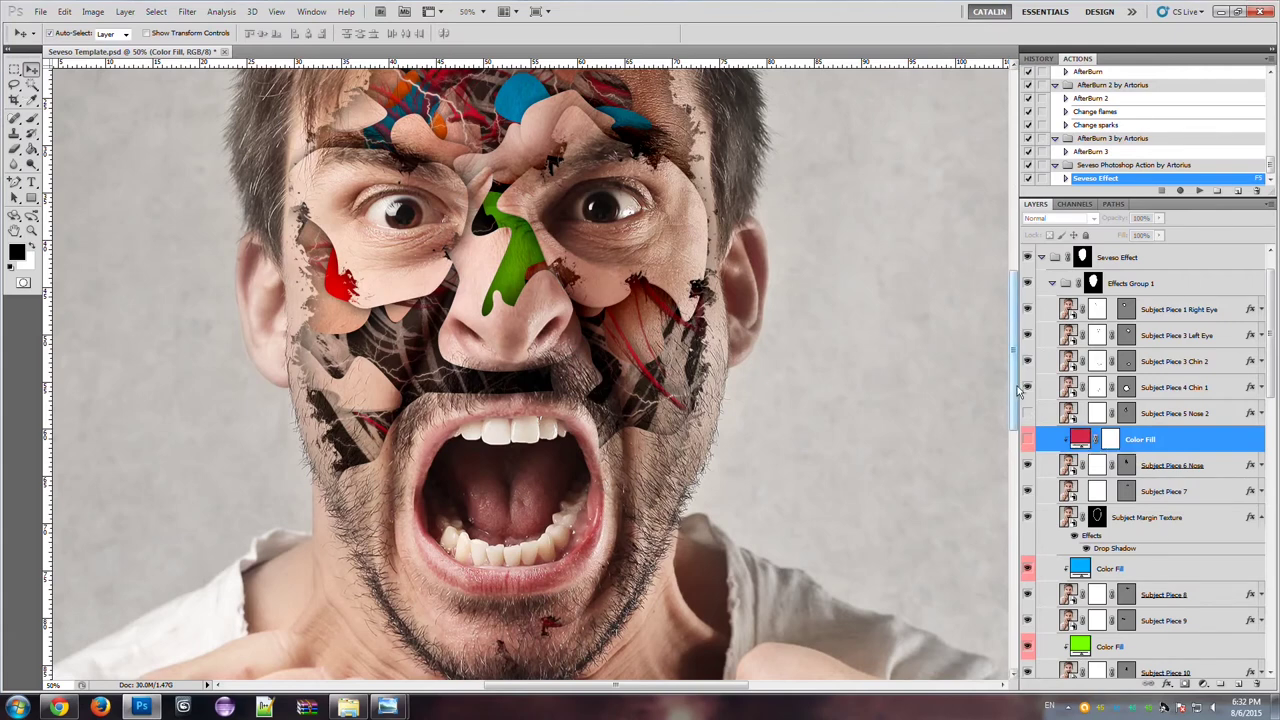
- Toggle Subject Pieces 15, 14 and 13 off and on to locate their forehead pieces
{"action": "left_click_drag", "start_coordinate": [1020, 390], "coordinate": [1014, 364]}
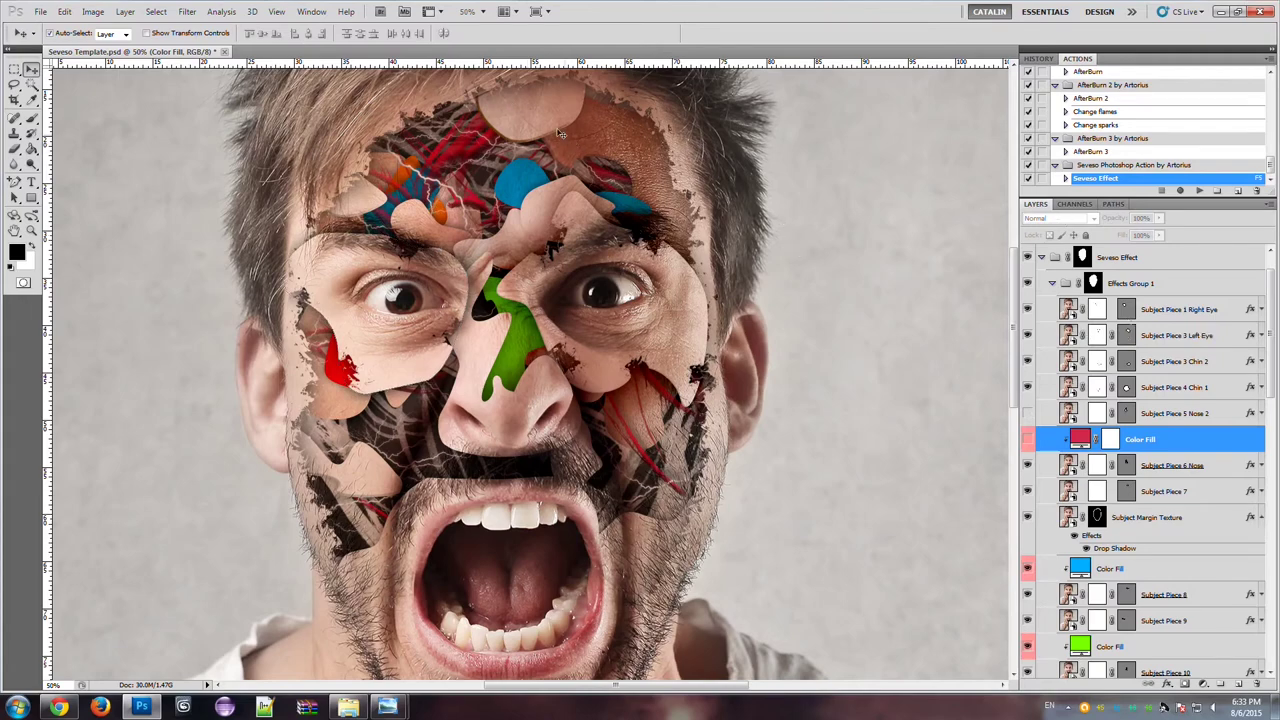
{"action": "left_click", "coordinate": [512, 120]}
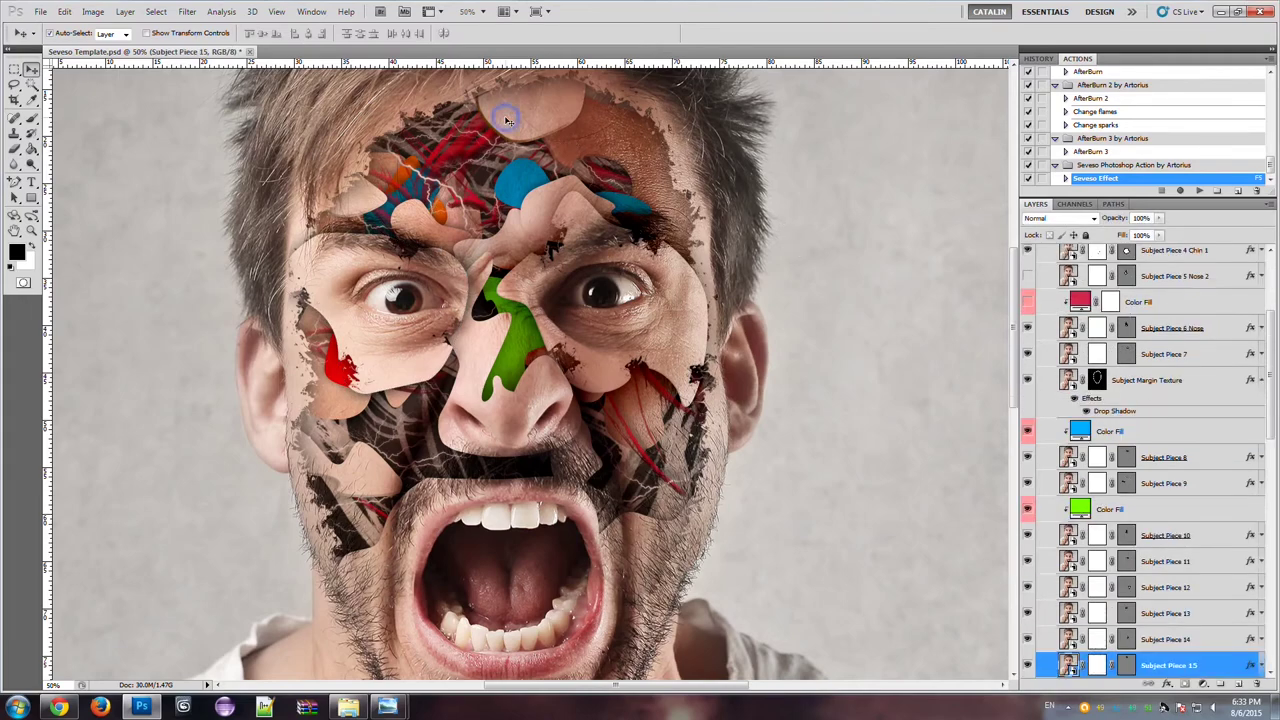
{"action": "left_click", "coordinate": [1027, 665]}
{"action": "left_click", "coordinate": [1027, 665]}
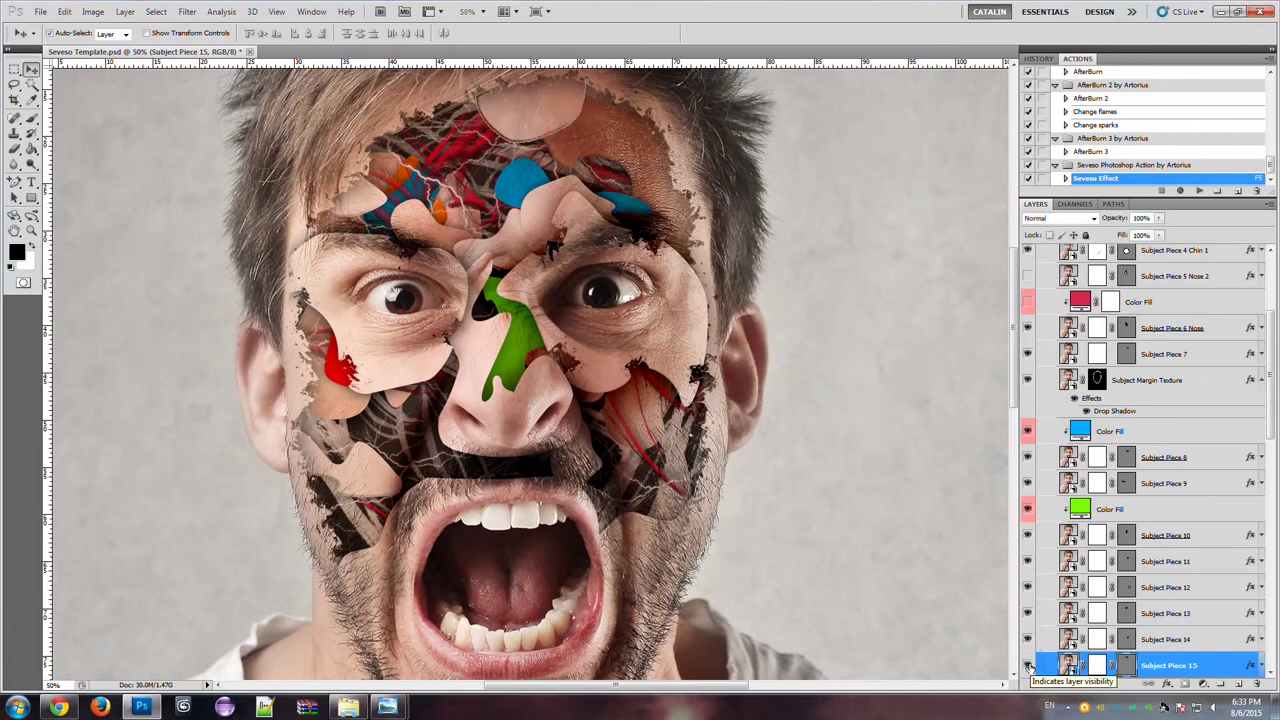
{"action": "left_click", "coordinate": [1027, 639]}
{"action": "left_click", "coordinate": [1027, 639]}
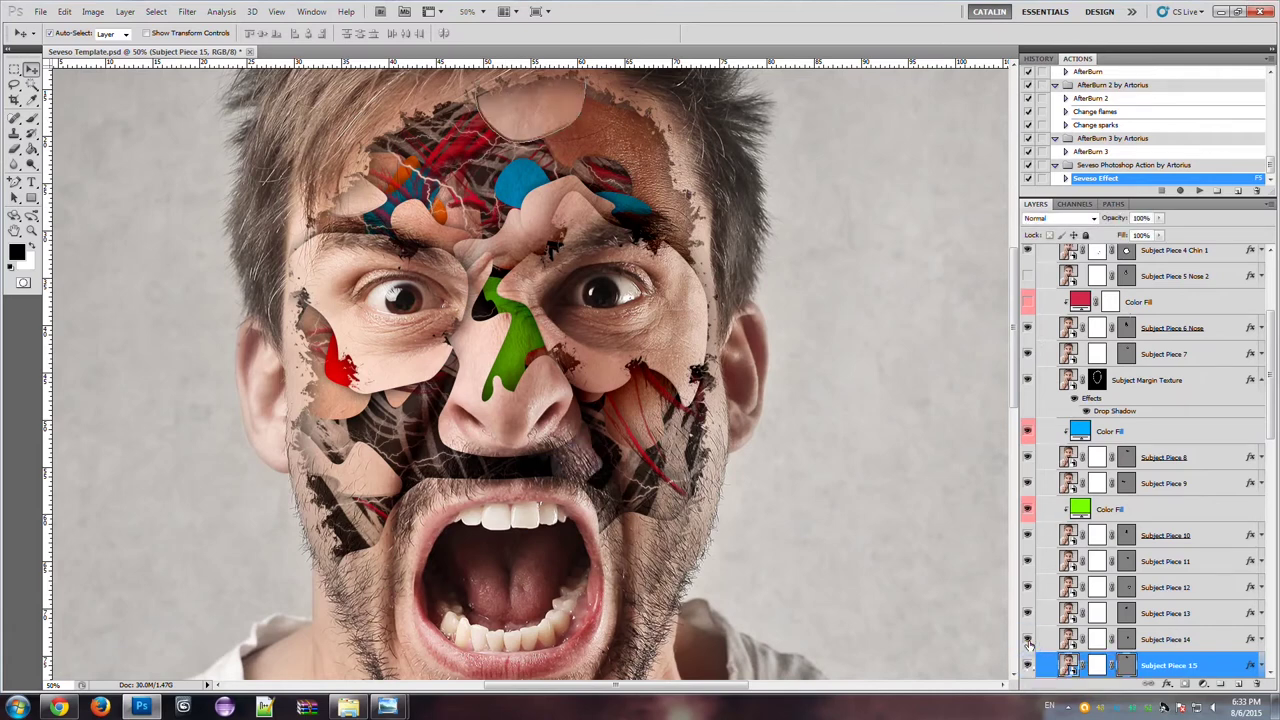
{"action": "left_click", "coordinate": [1027, 639]}
{"action": "left_click", "coordinate": [1027, 639]}
{"action": "left_click", "coordinate": [1027, 614]}
{"action": "left_click", "coordinate": [1027, 614]}
- Select the green Color Fill layer and toggle its visibility to check the fill inside the nose
{"action": "left_click", "coordinate": [1112, 511]}
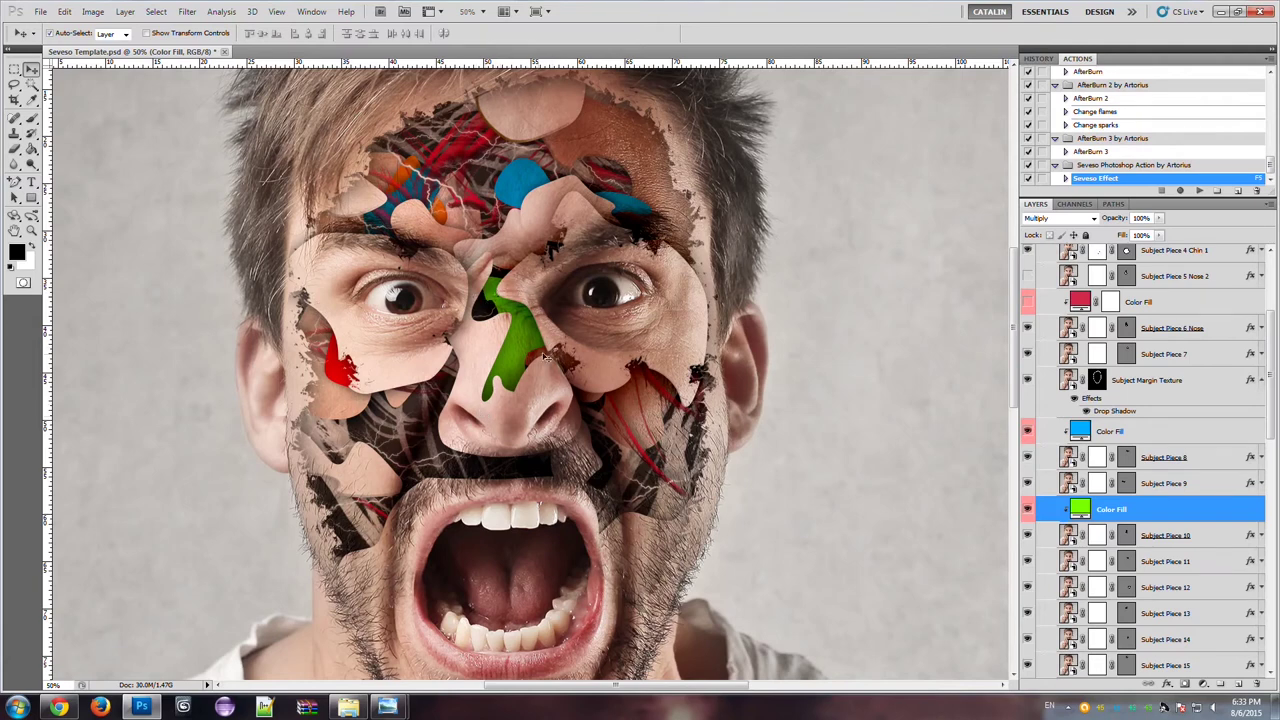
{"action": "left_click", "coordinate": [1027, 510]}
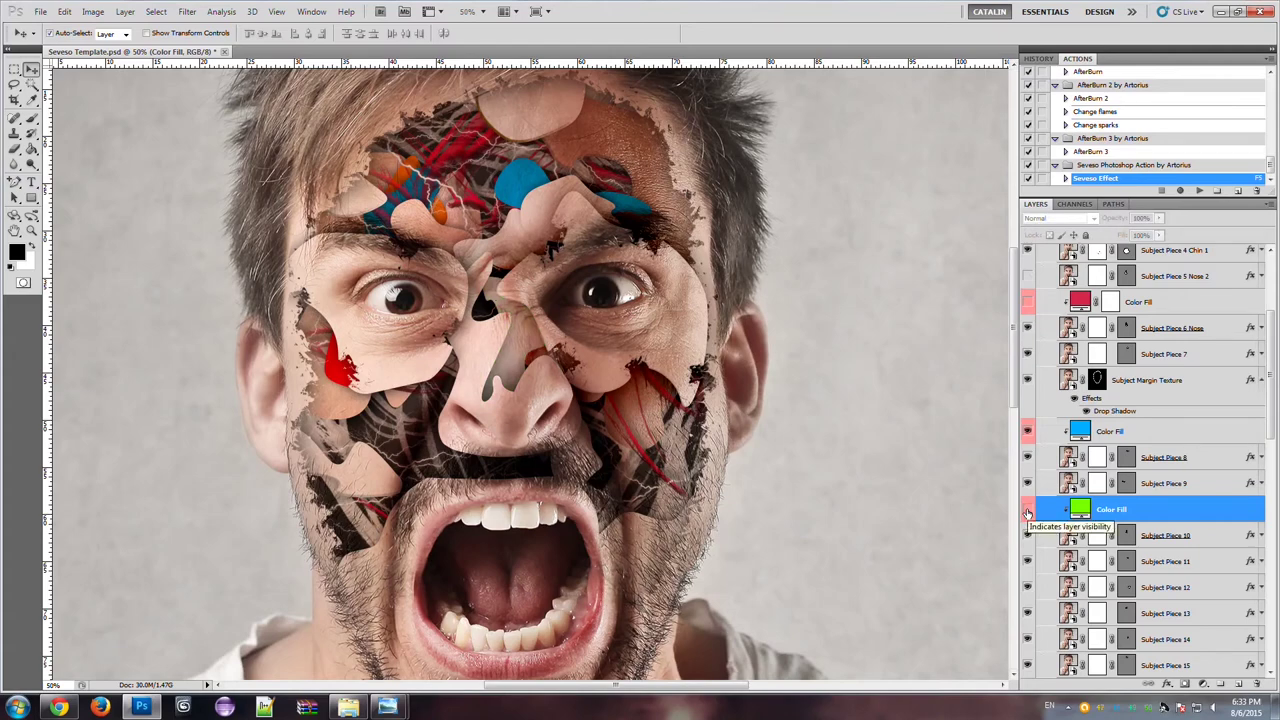
{"action": "left_click", "coordinate": [1027, 510]}
- Change the nose's green Color Fill to blue #009cff, then select Subject Piece 9
{"action": "double_click", "coordinate": [1080, 510]}
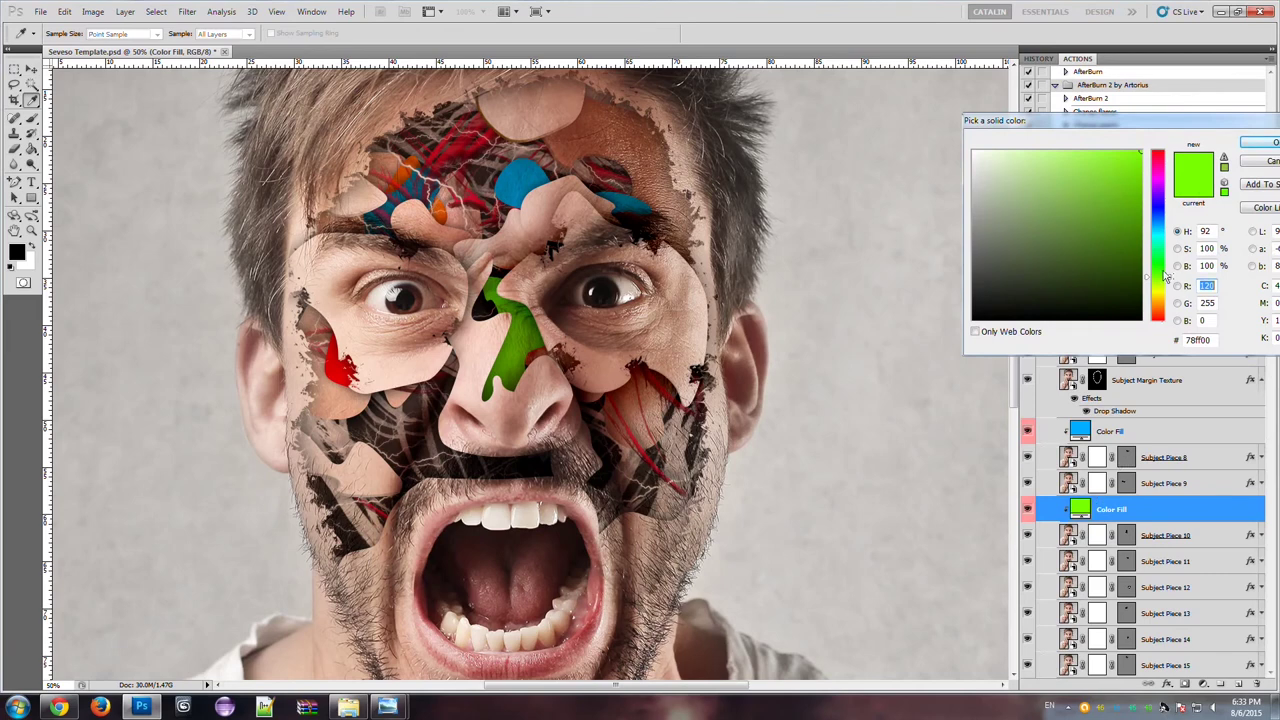
{"action": "left_click", "coordinate": [1160, 312]}
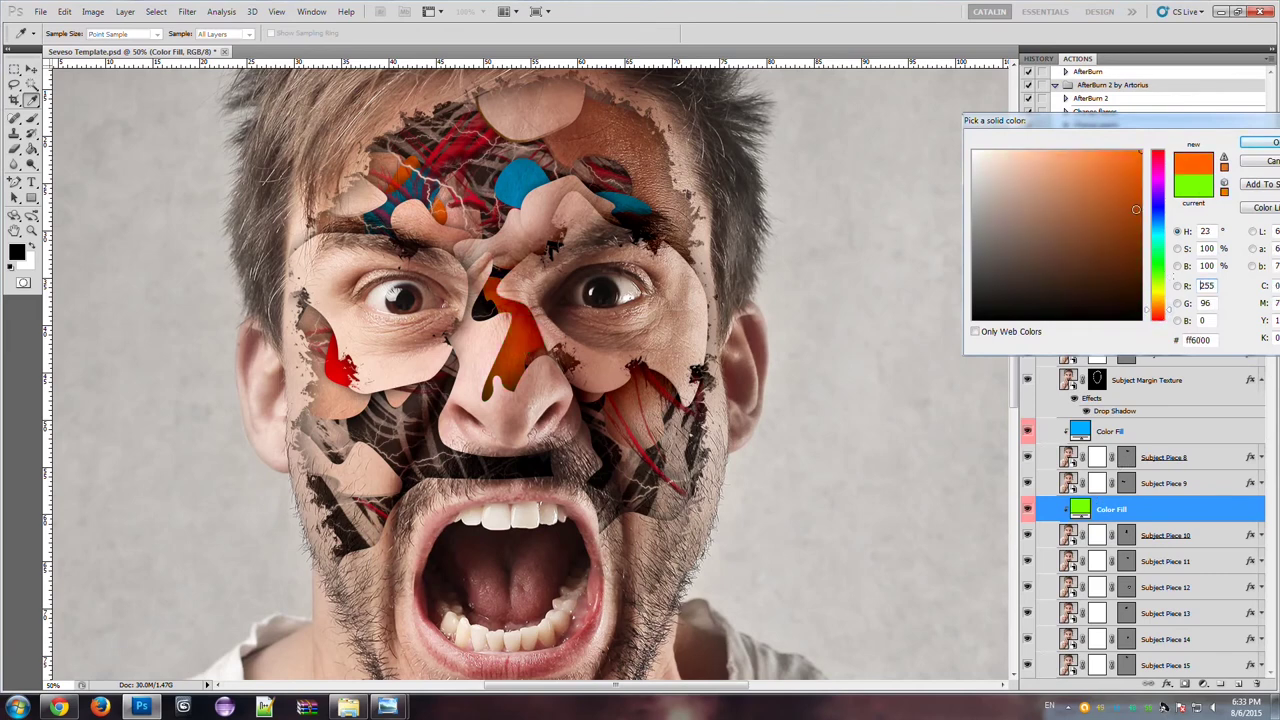
{"action": "left_click", "coordinate": [1157, 229]}
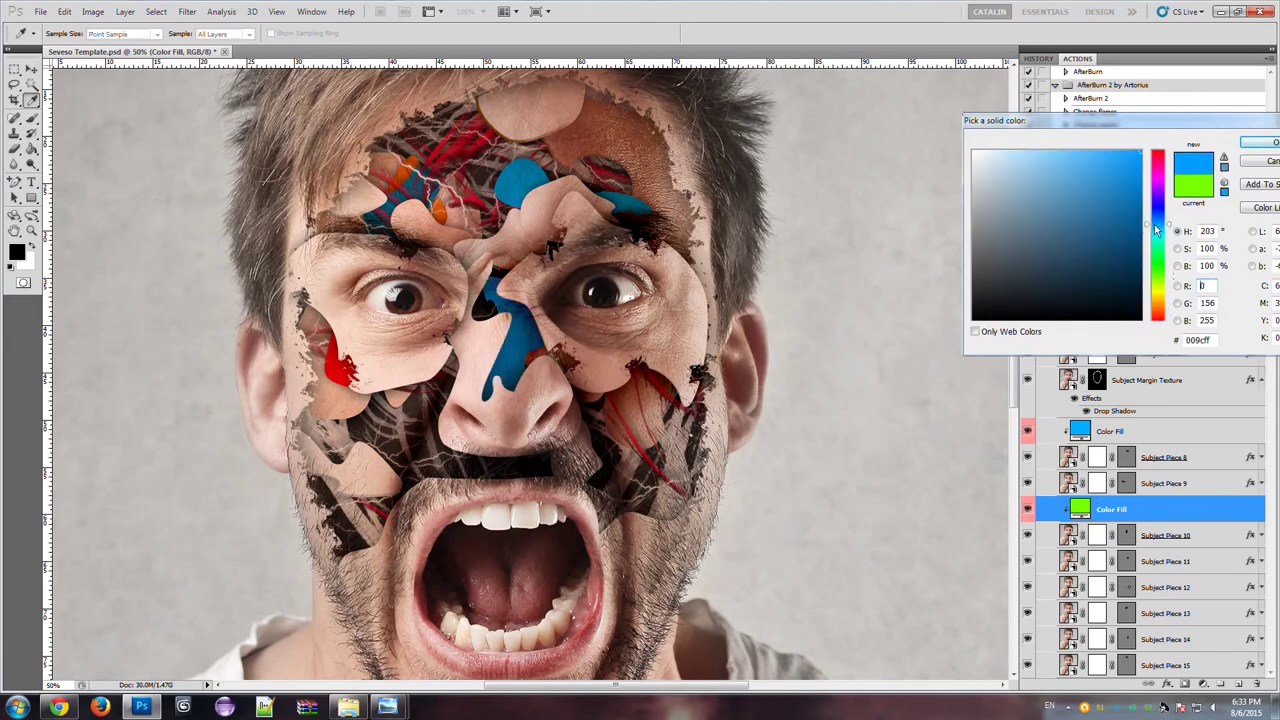
{"action": "left_click", "coordinate": [1258, 142]}
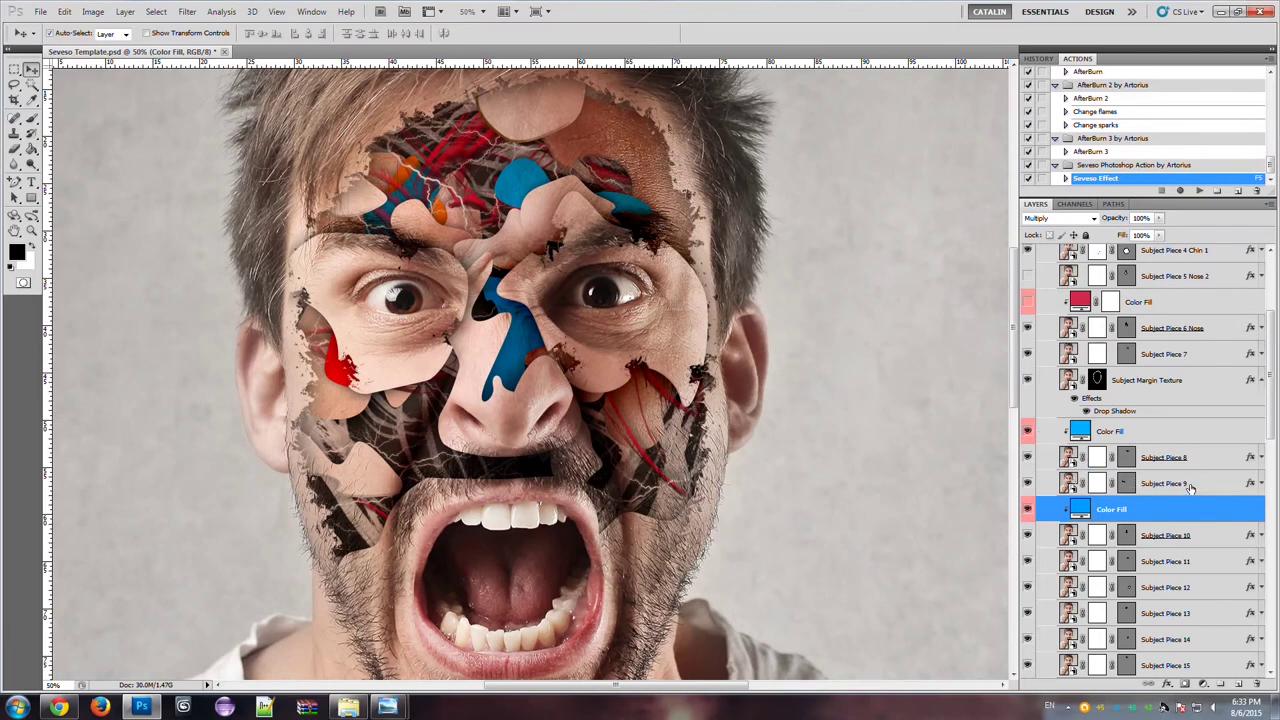
{"action": "left_click", "coordinate": [1190, 485]}
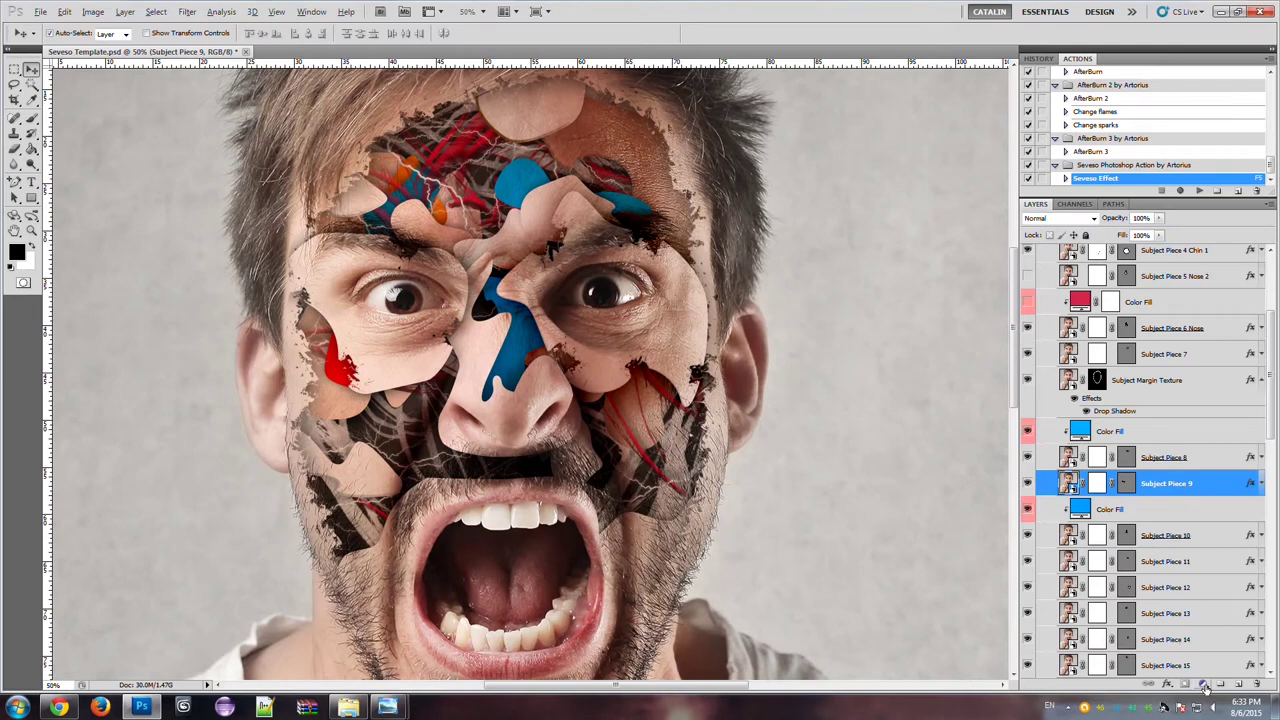
- Add a Color Fill 2 layer clipped to Subject Piece 9, coloured dark red #c90000
{"action": "left_click", "coordinate": [1204, 686]}
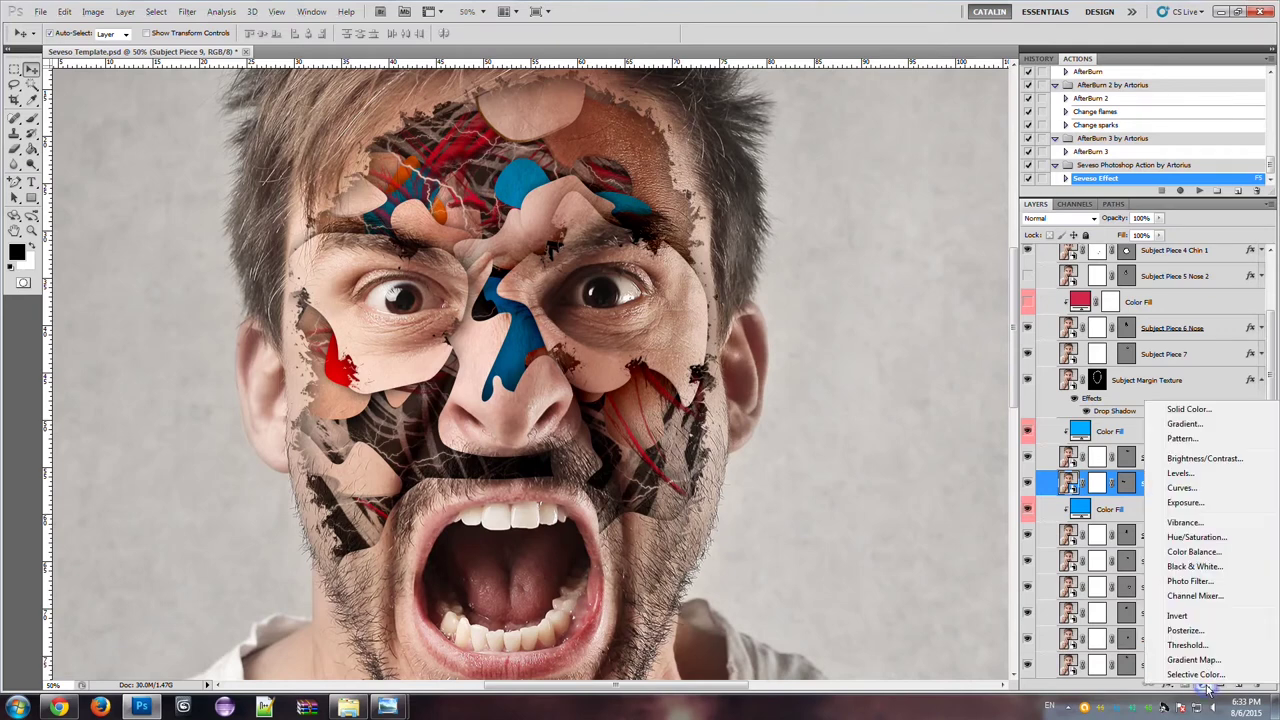
{"action": "left_click", "coordinate": [1174, 411]}
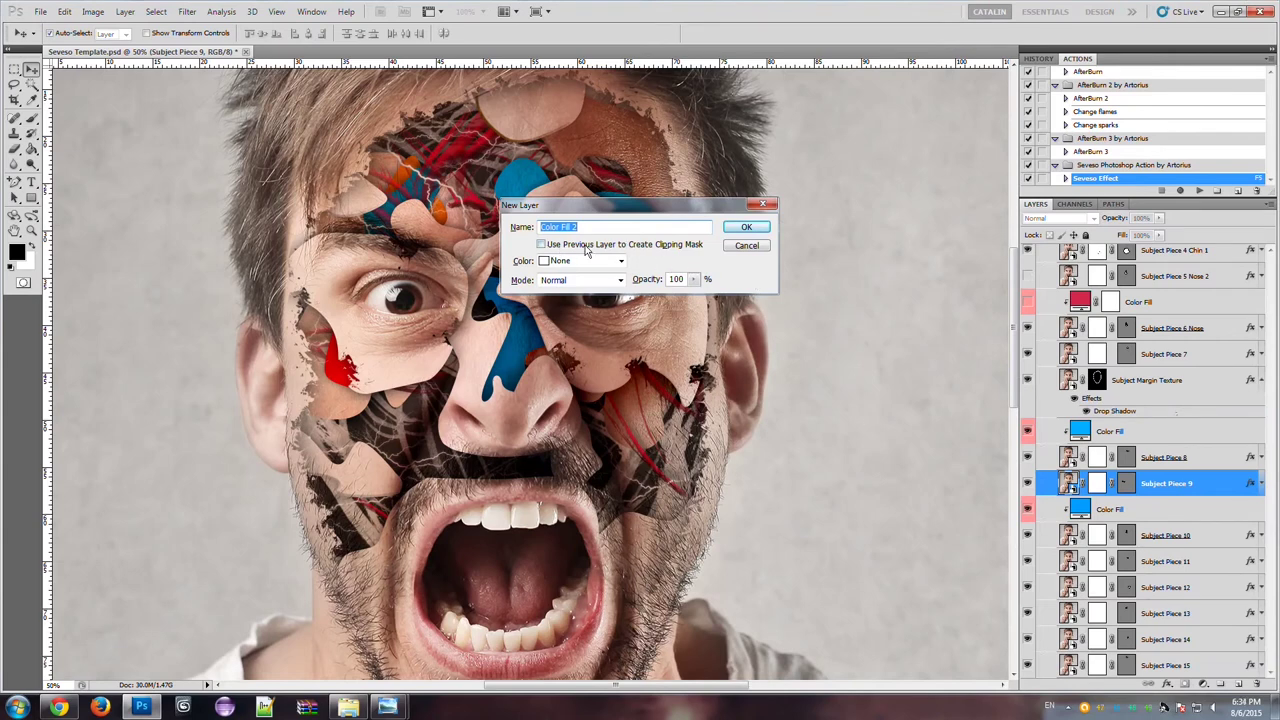
{"action": "left_click", "coordinate": [686, 246]}
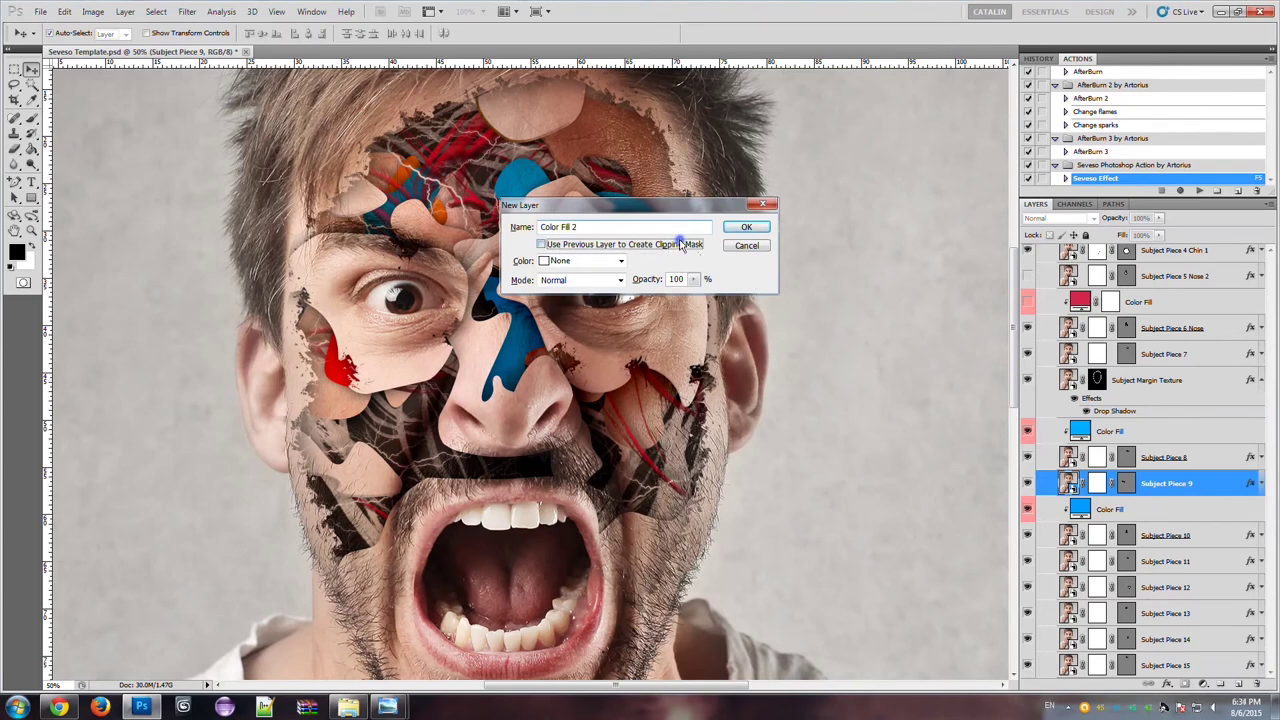
{"action": "left_click", "coordinate": [743, 228]}
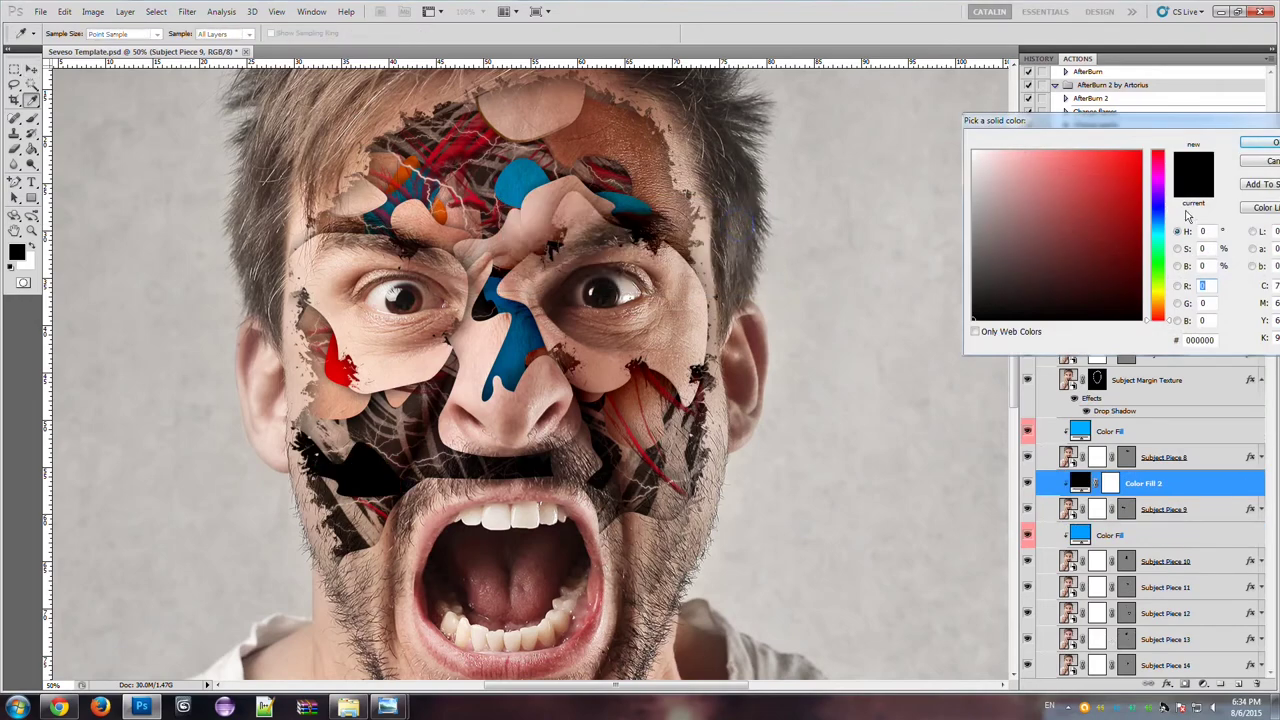
{"action": "left_click_drag", "start_coordinate": [1123, 194], "coordinate": [1142, 152]}
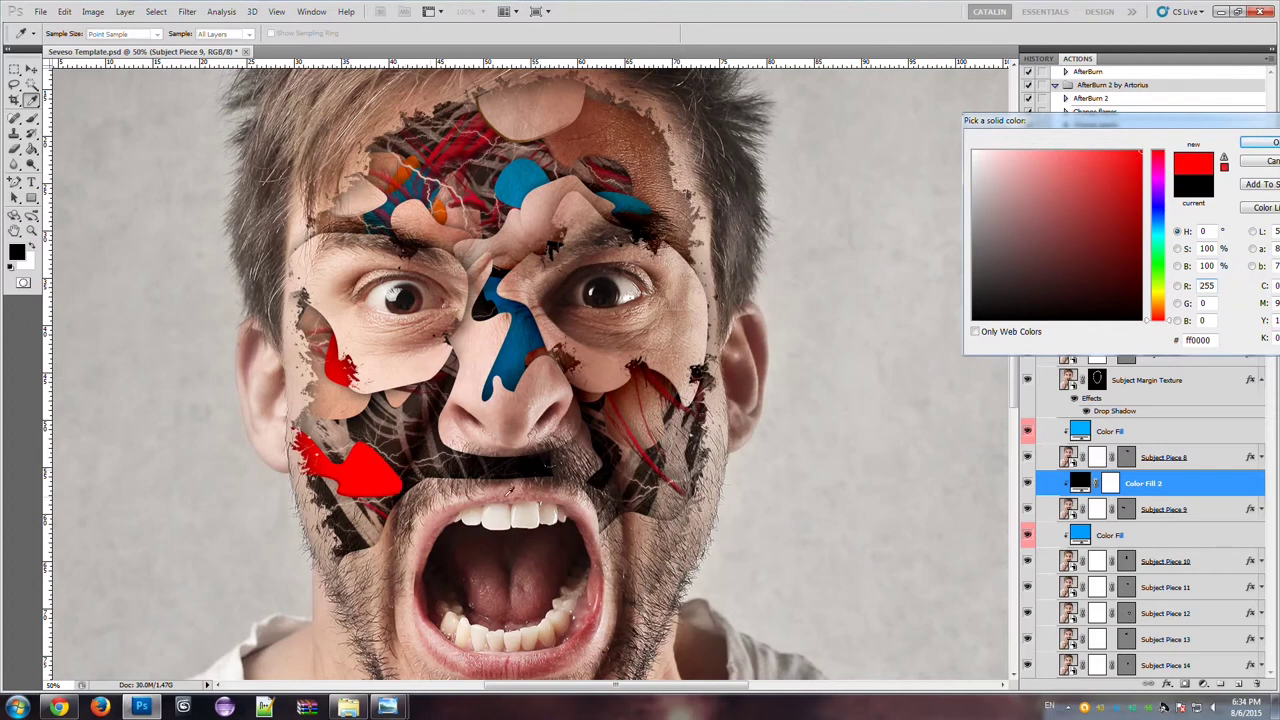
{"action": "left_click_drag", "start_coordinate": [1072, 230], "coordinate": [1141, 187]}
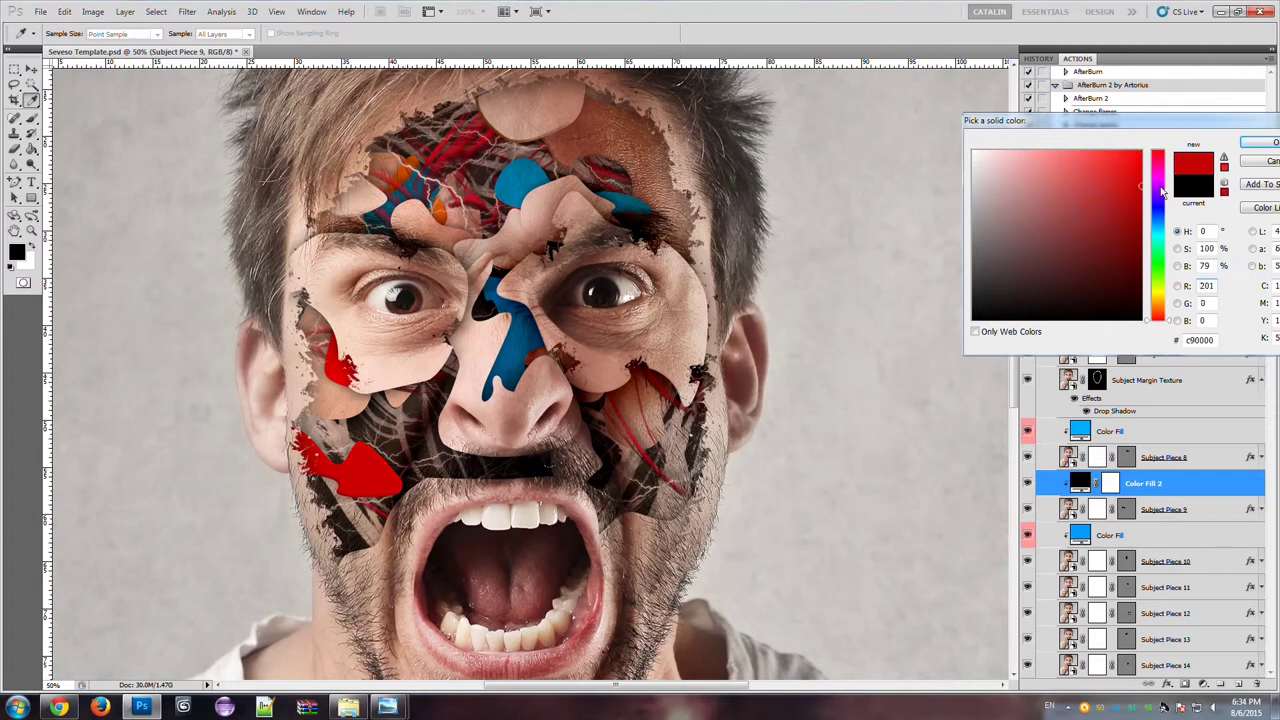
{"action": "left_click", "coordinate": [1252, 143]}
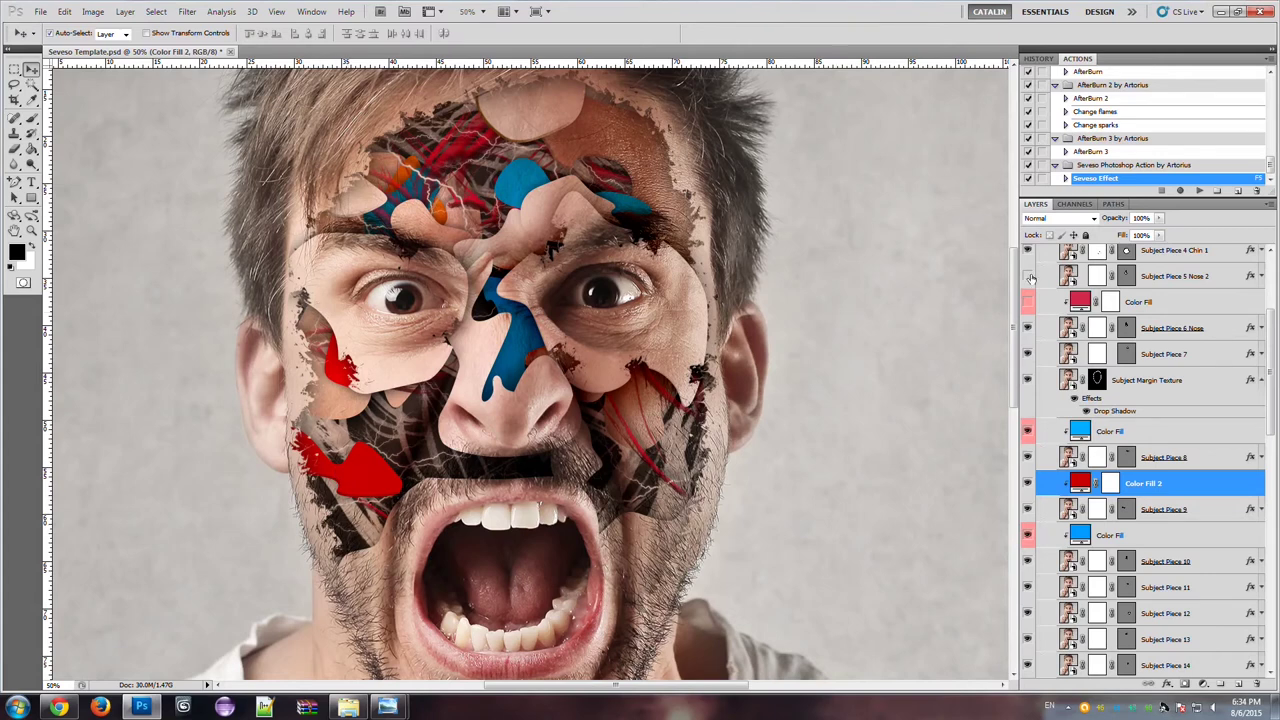
- Set Color Fill 2's blend mode to Multiply and select the left-eye piece
{"action": "left_click", "coordinate": [1049, 219]}
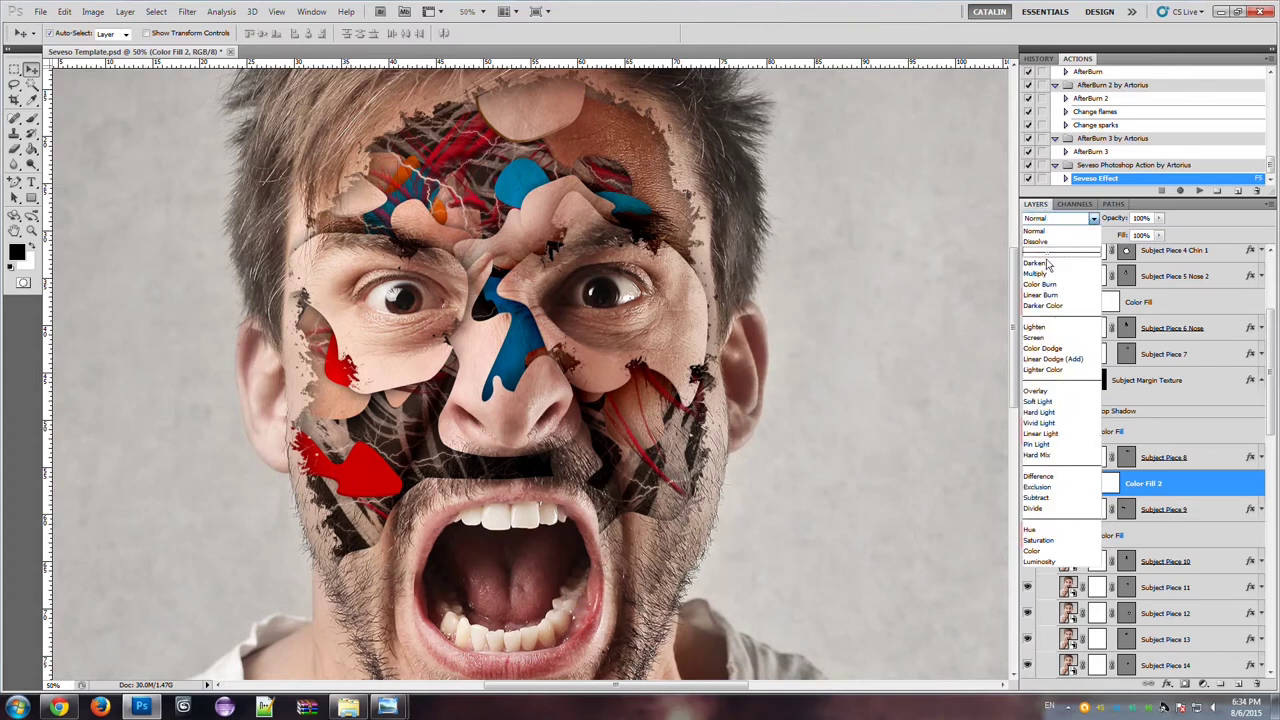
{"action": "left_click", "coordinate": [1046, 275]}
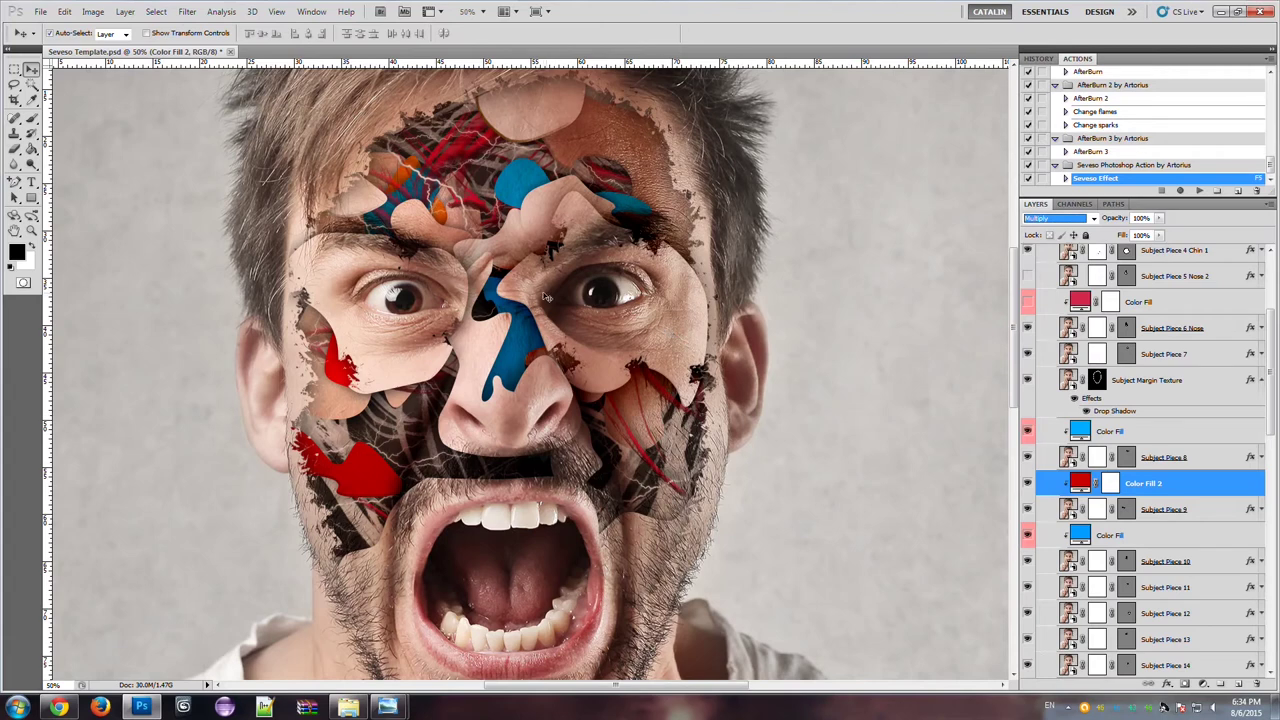
{"action": "left_click", "coordinate": [676, 313]}
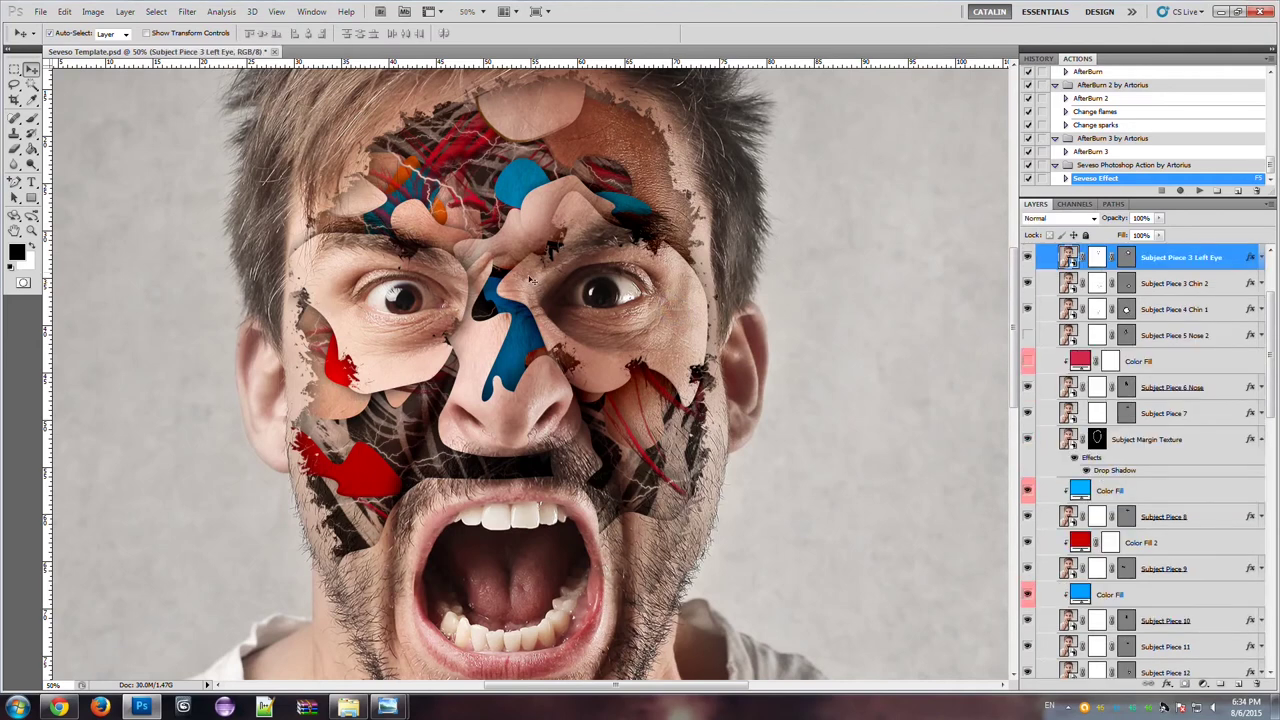
- Scale the Subject Piece 3 Left Eye path to 91.37% height, shift it up-left, and commit
{"action": "left_click", "coordinate": [1126, 258], "text": "ctrl"}
{"action": "left_click", "coordinate": [64, 12]}
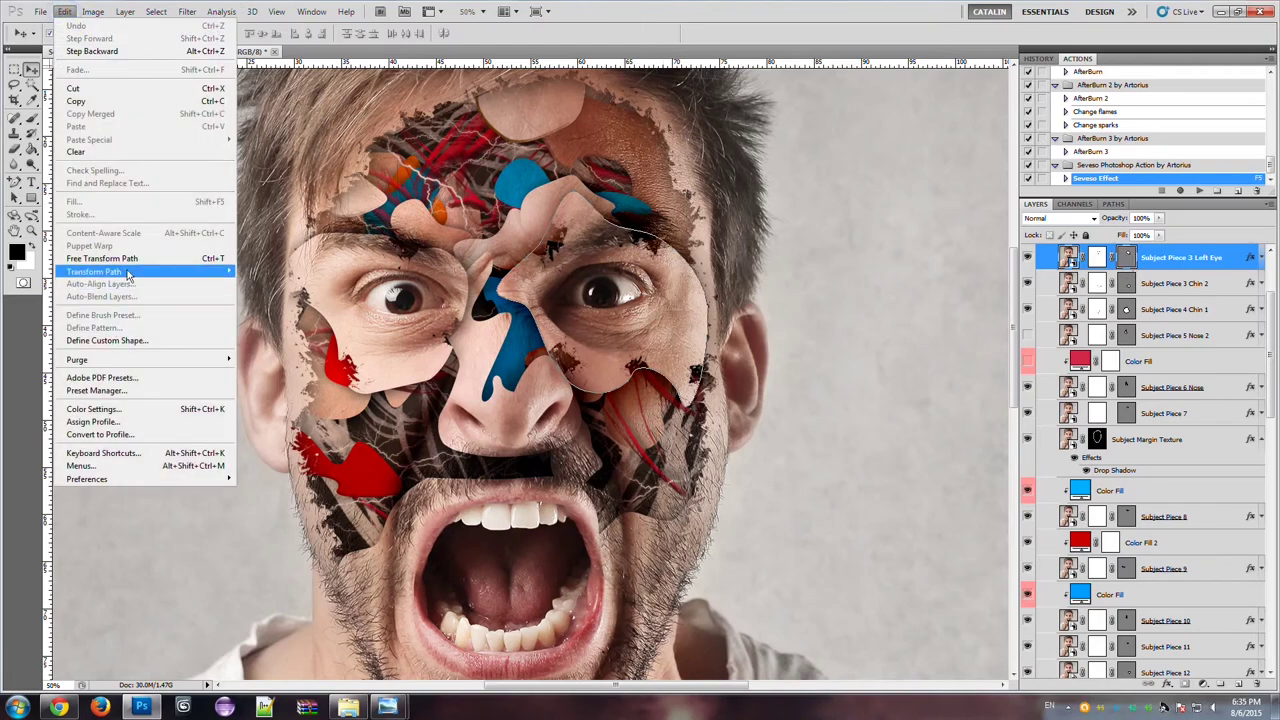
{"action": "mouse_move", "coordinate": [100, 271]}
{"action": "left_click", "coordinate": [258, 290]}
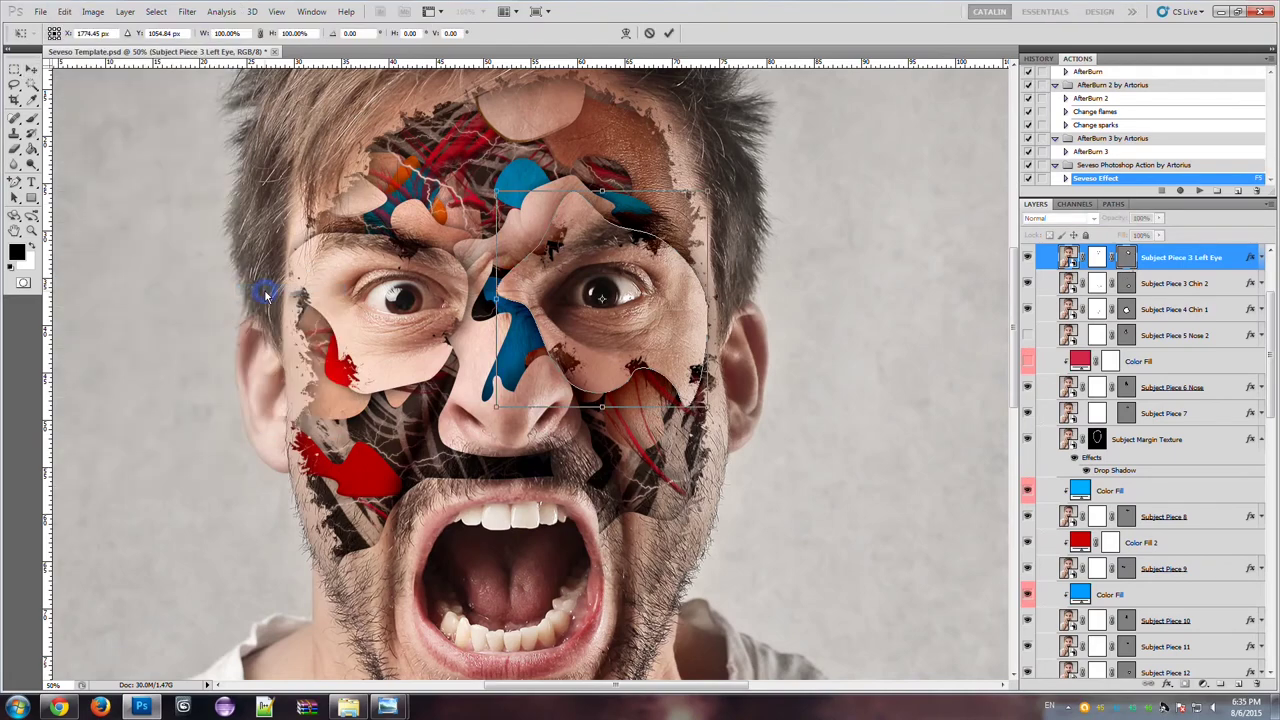
{"action": "mouse_move", "coordinate": [603, 285]}
{"action": "left_mouse_down"}
{"action": "mouse_move", "coordinate": [575, 258]}
{"action": "mouse_move", "coordinate": [539, 282]}
{"action": "mouse_move", "coordinate": [534, 247]}
{"action": "mouse_move", "coordinate": [544, 241]}
{"action": "mouse_move", "coordinate": [578, 286]}
{"action": "left_mouse_up"}
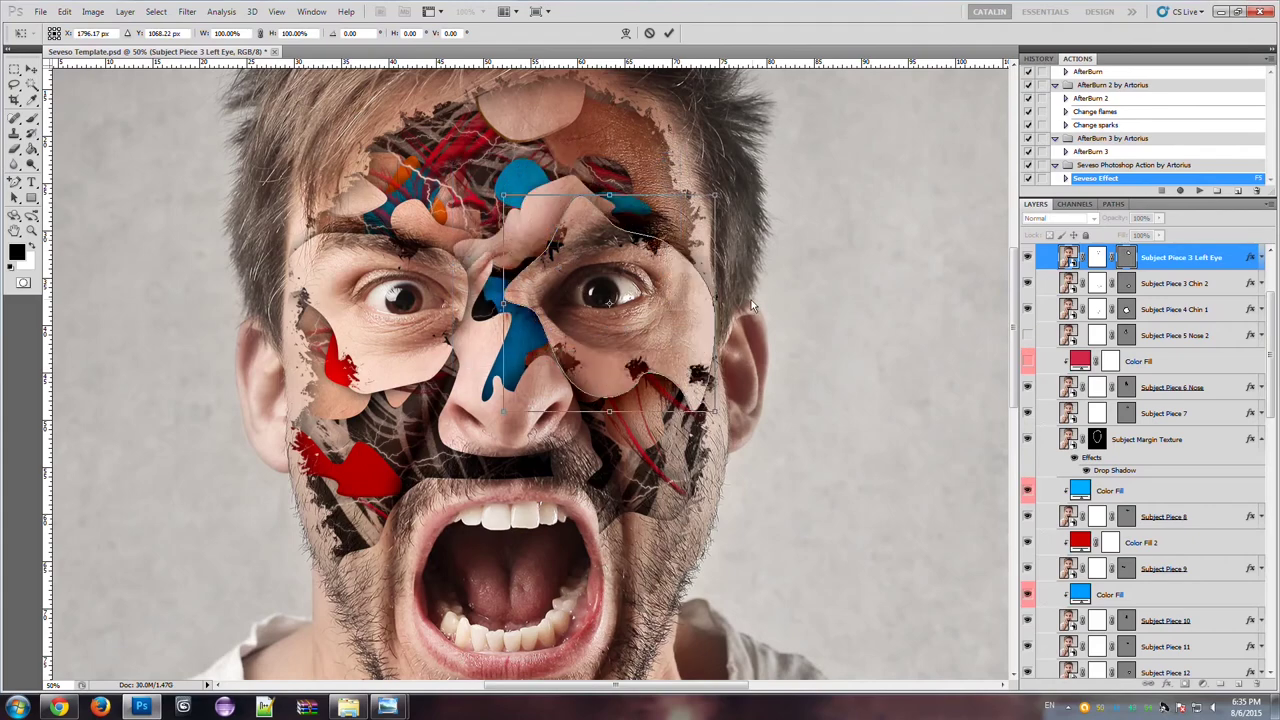
{"action": "left_click_drag", "start_coordinate": [611, 196], "coordinate": [603, 291]}
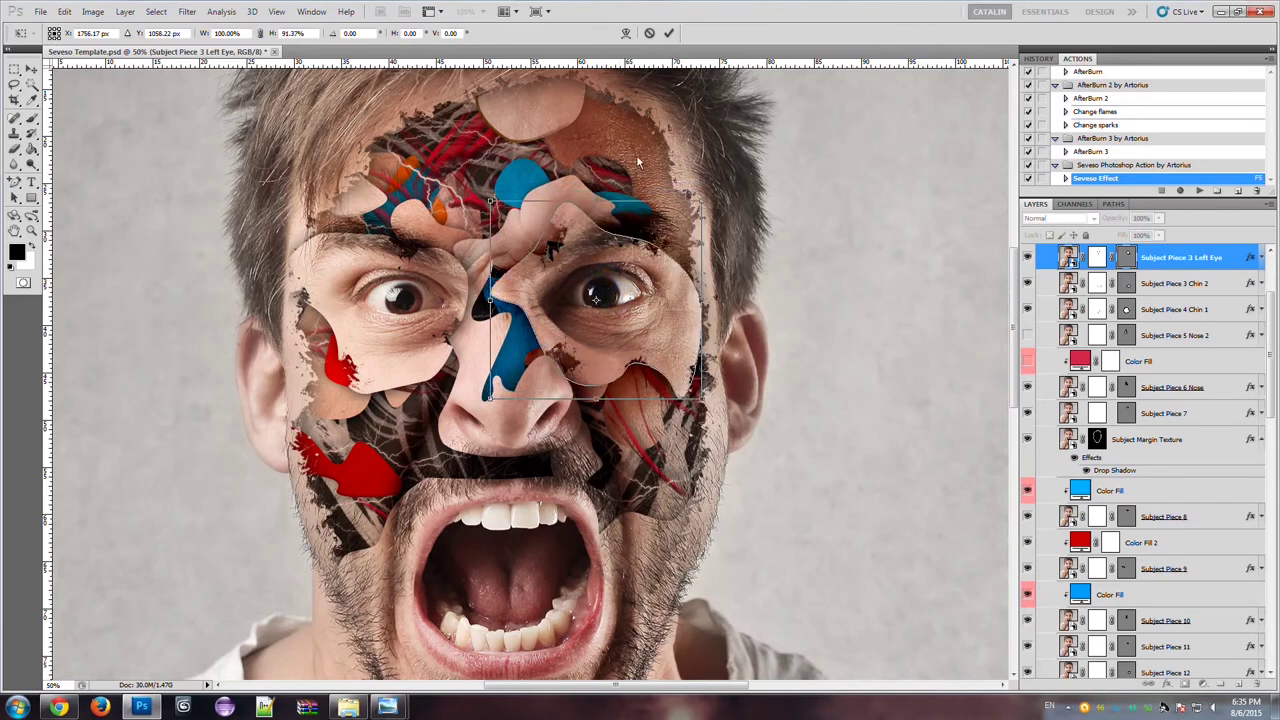
{"action": "left_click", "coordinate": [667, 33]}
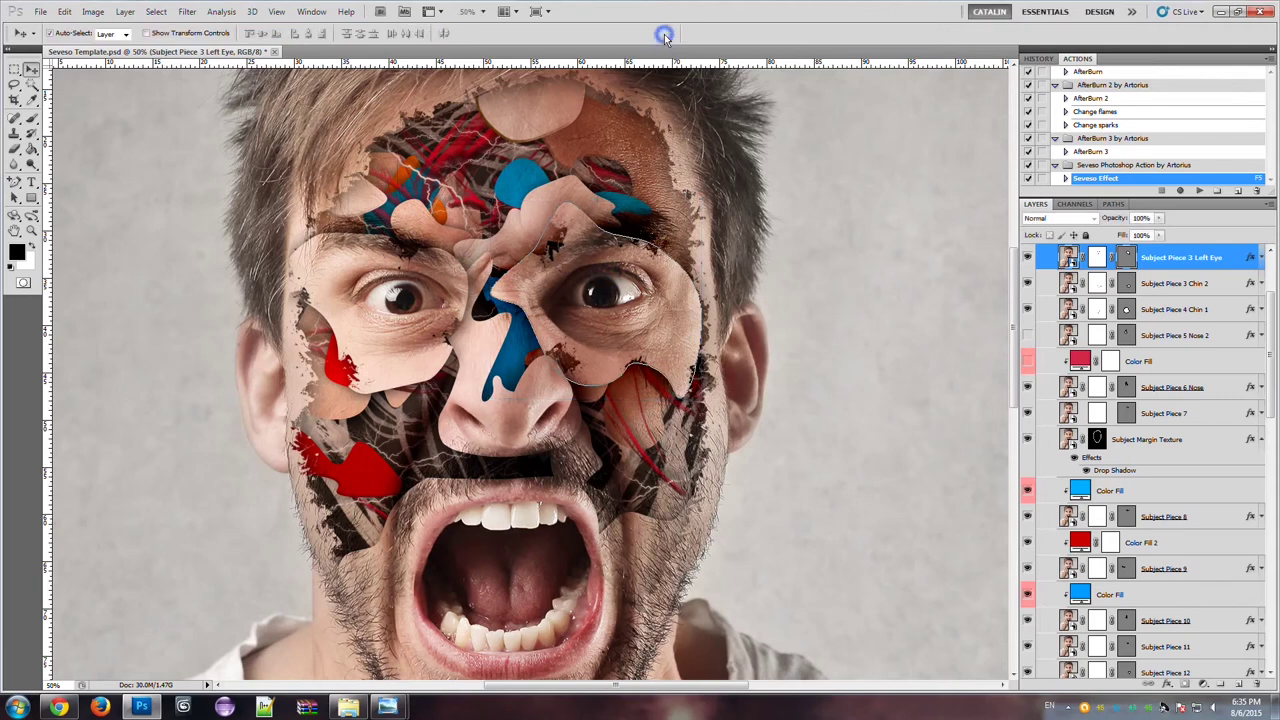
- Play the Seveso Effect action to rebuild the peeled face, then switch to the Move tool
{"action": "left_click", "coordinate": [1198, 191]}
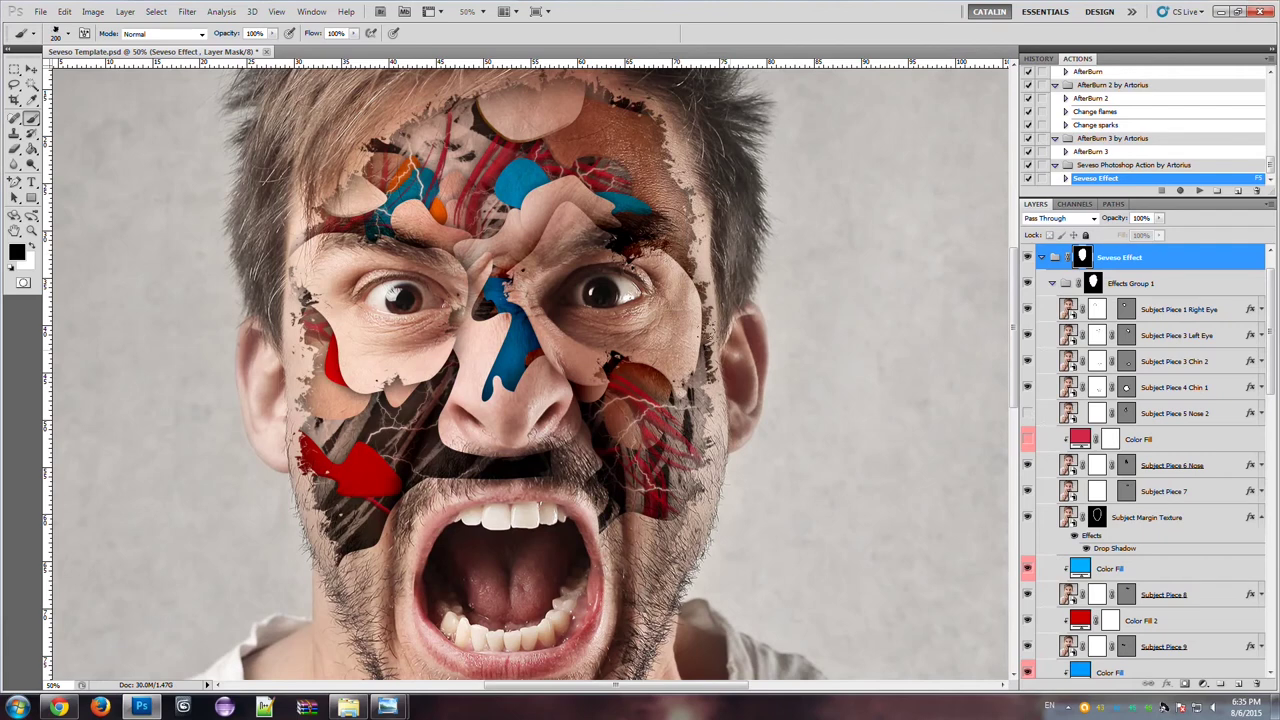
{"action": "scroll", "coordinate": [100, 266], "scroll_direction": "up", "scroll_amount": 1}
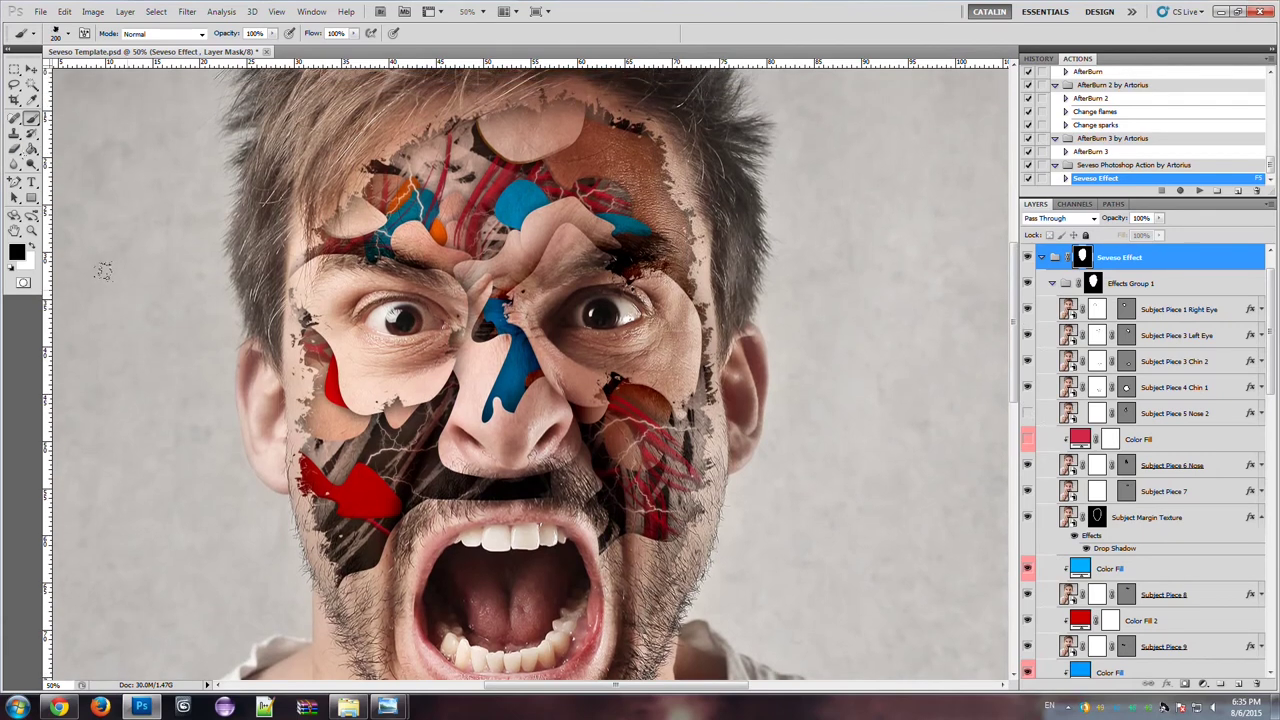
{"action": "left_click", "coordinate": [31, 69]}
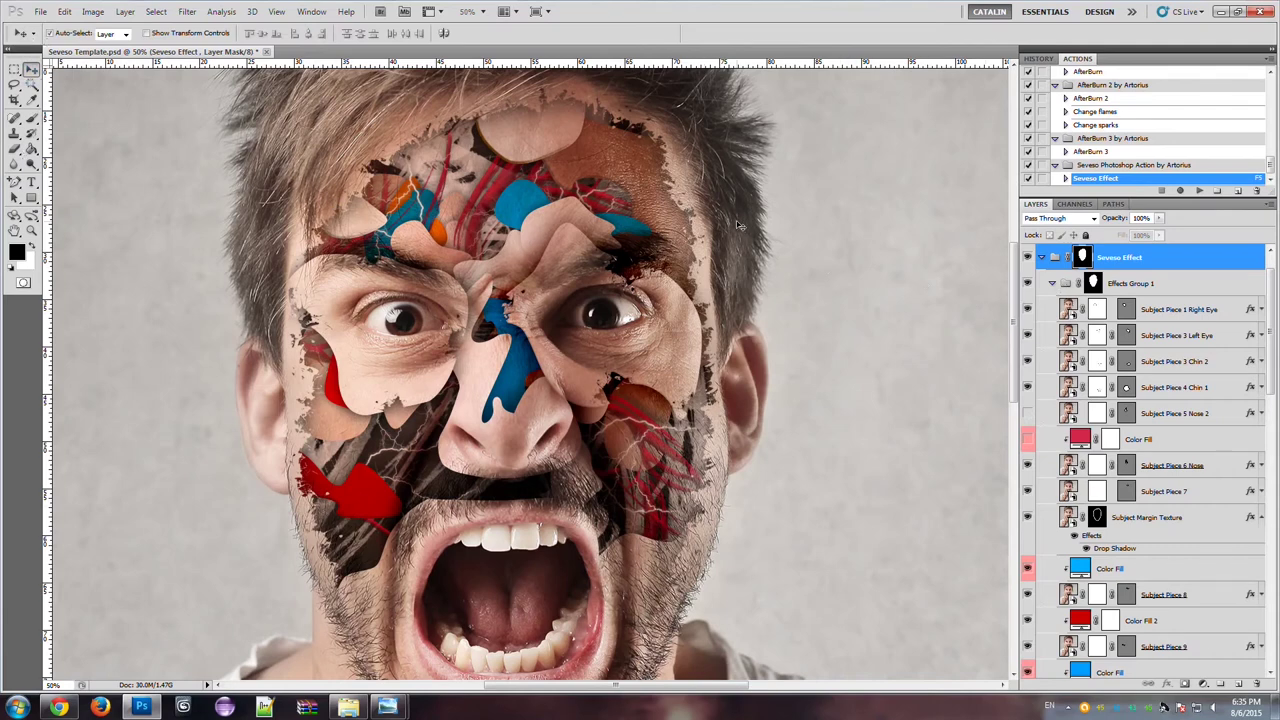
{"action": "left_click", "coordinate": [1141, 520]}
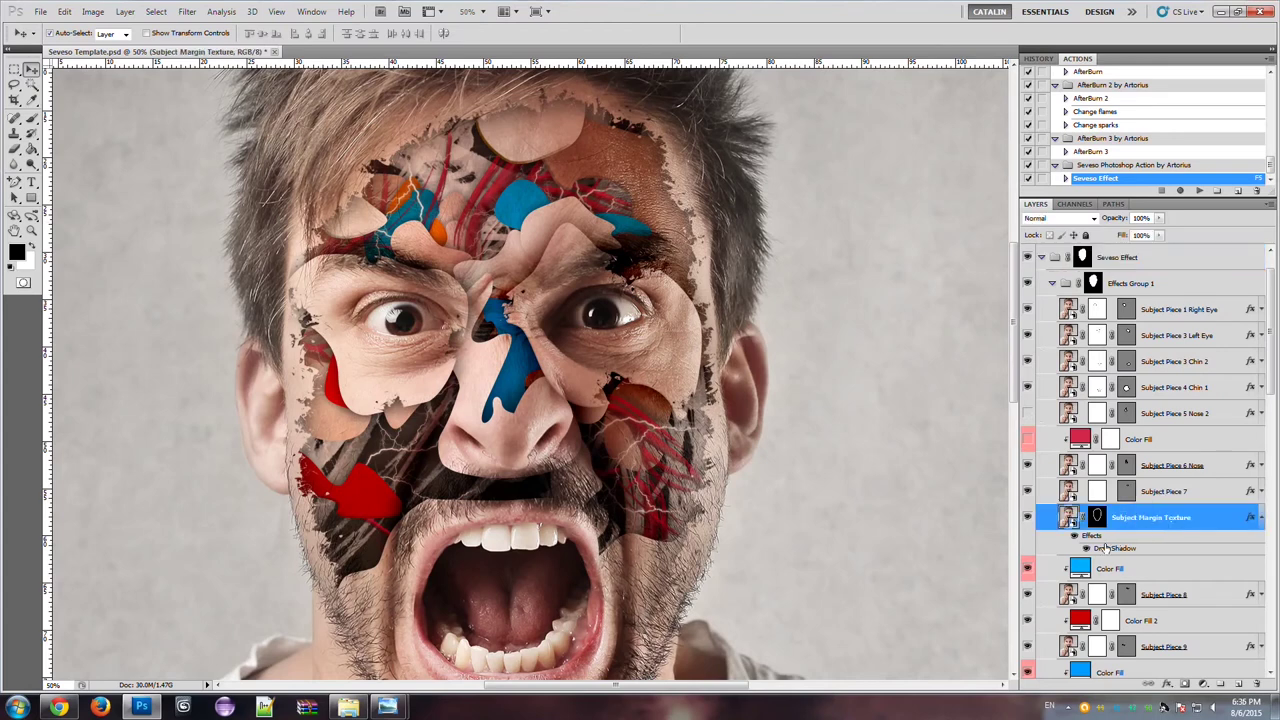
{"action": "left_click", "coordinate": [1261, 518]}
{"action": "left_click", "coordinate": [1261, 518]}
{"action": "left_click", "coordinate": [1087, 549]}
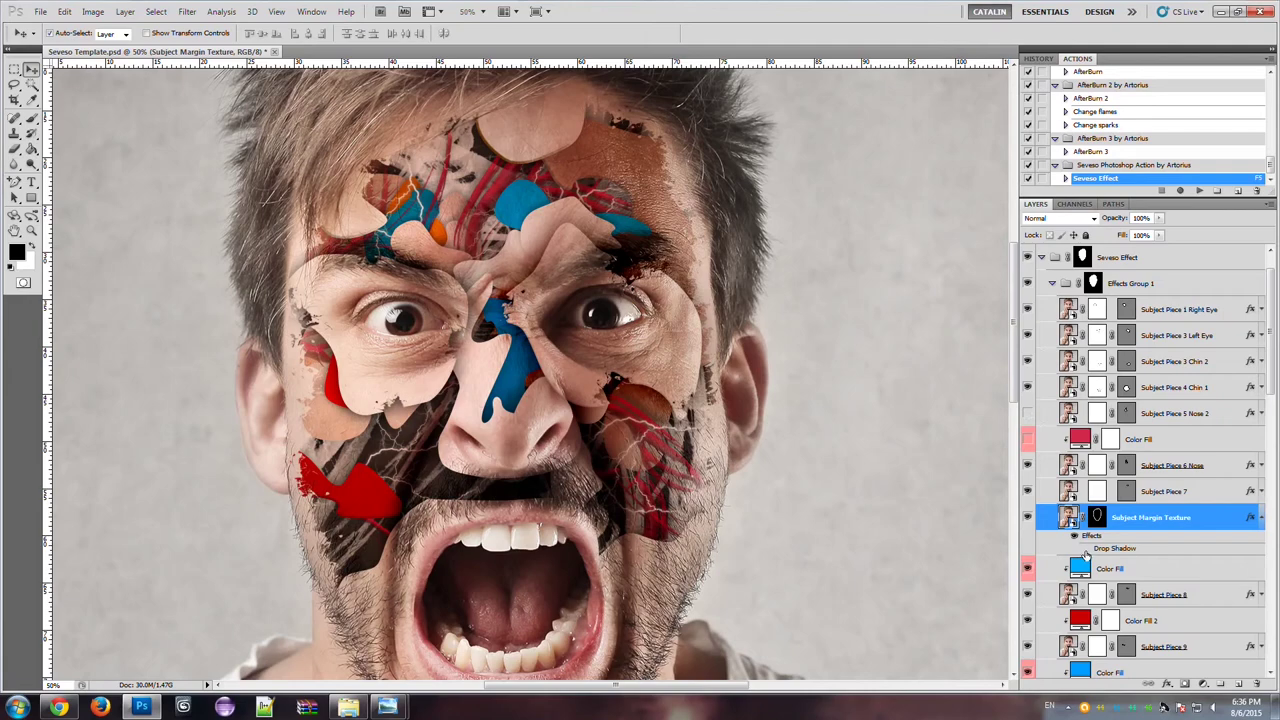
{"action": "left_click", "coordinate": [1086, 549]}
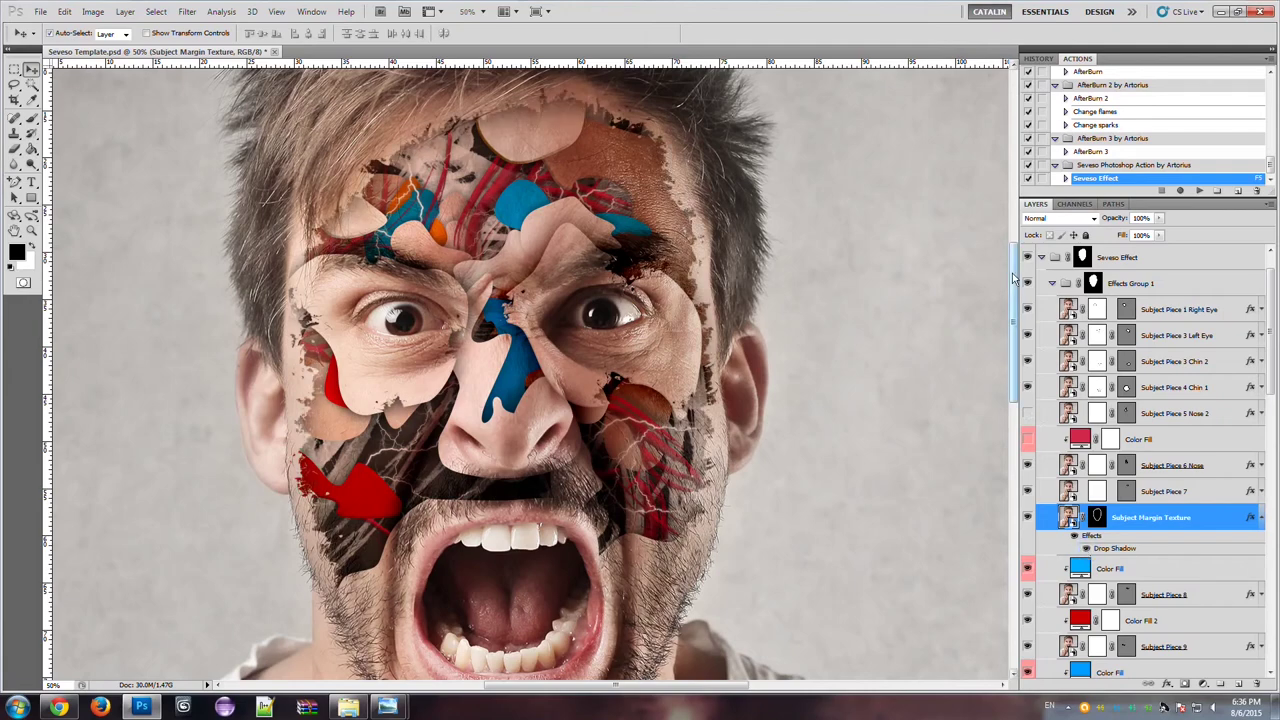
- Scroll to Effects Group 2 and select the Color Fill clipped above the veins
{"action": "scroll", "coordinate": [1013, 270], "scroll_direction": "down", "scroll_amount": 2}
{"action": "scroll", "coordinate": [1013, 270], "scroll_direction": "up", "scroll_amount": 3}
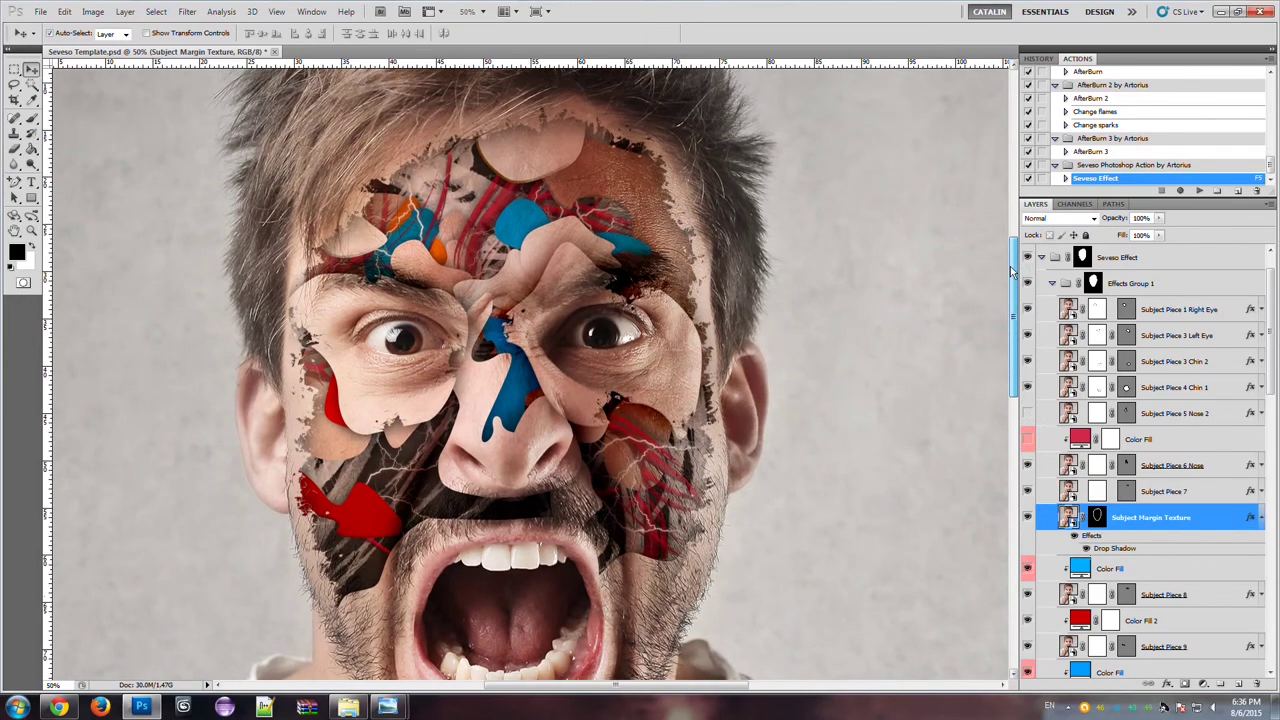
{"action": "scroll", "coordinate": [1080, 520], "scroll_direction": "down", "scroll_amount": 3}
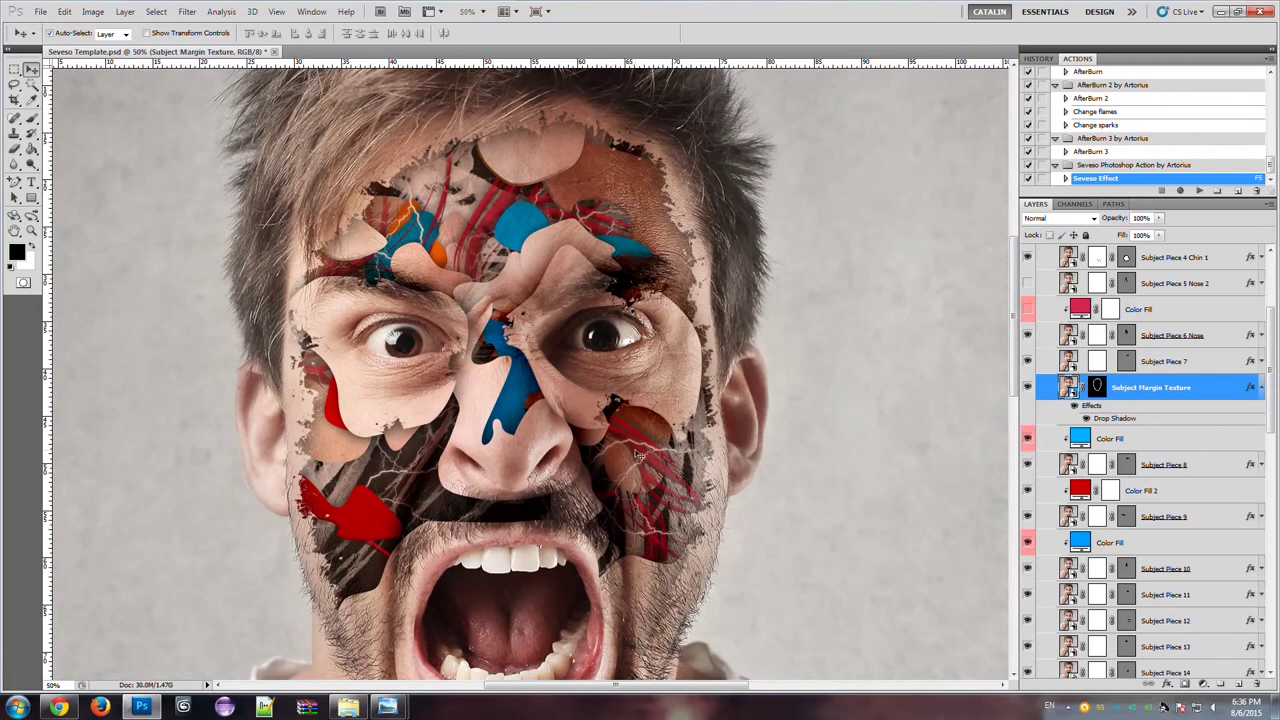
{"action": "scroll", "coordinate": [1095, 494], "scroll_direction": "down", "scroll_amount": 1}
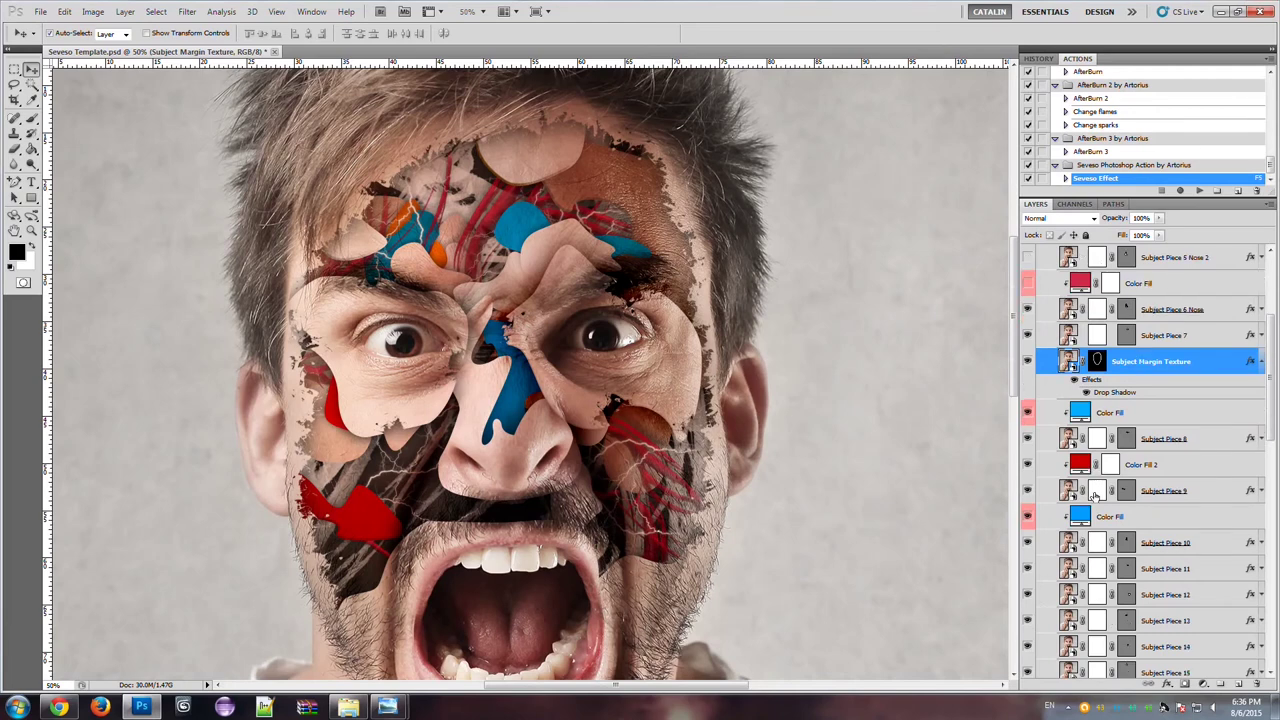
{"action": "scroll", "coordinate": [1085, 495], "scroll_direction": "down", "scroll_amount": 7}
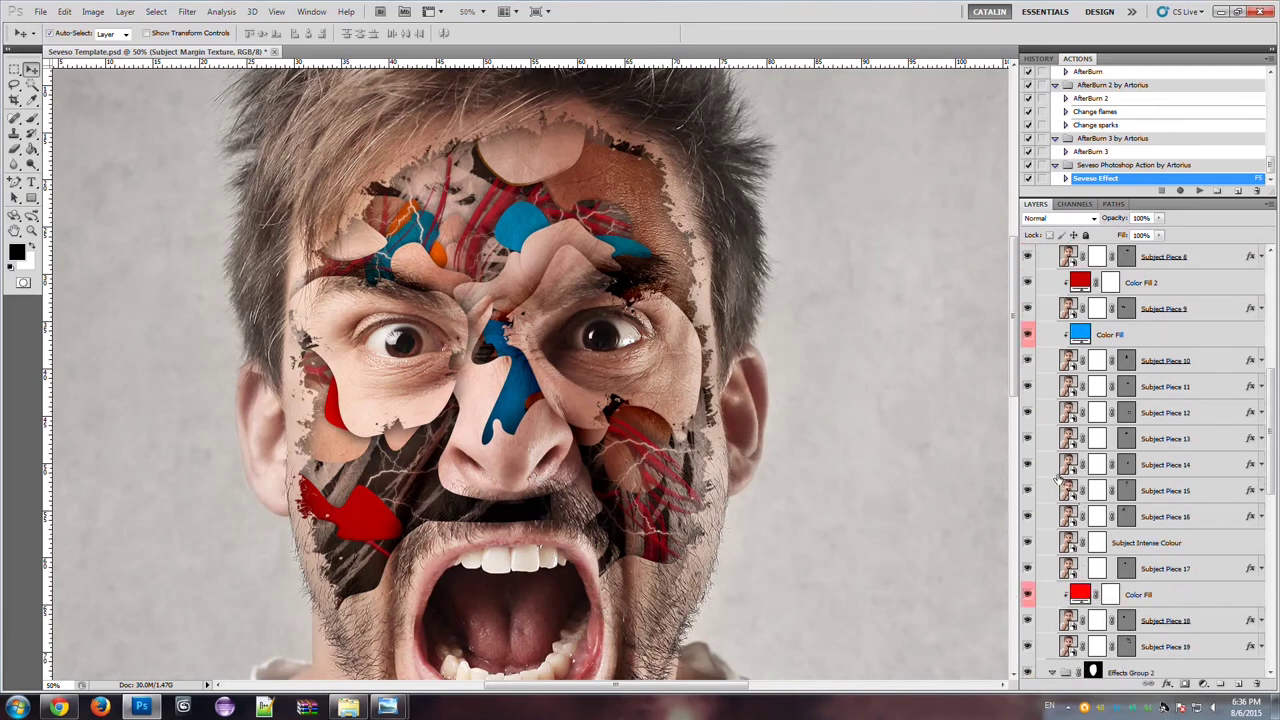
{"action": "scroll", "coordinate": [1058, 478], "scroll_direction": "down", "scroll_amount": 7}
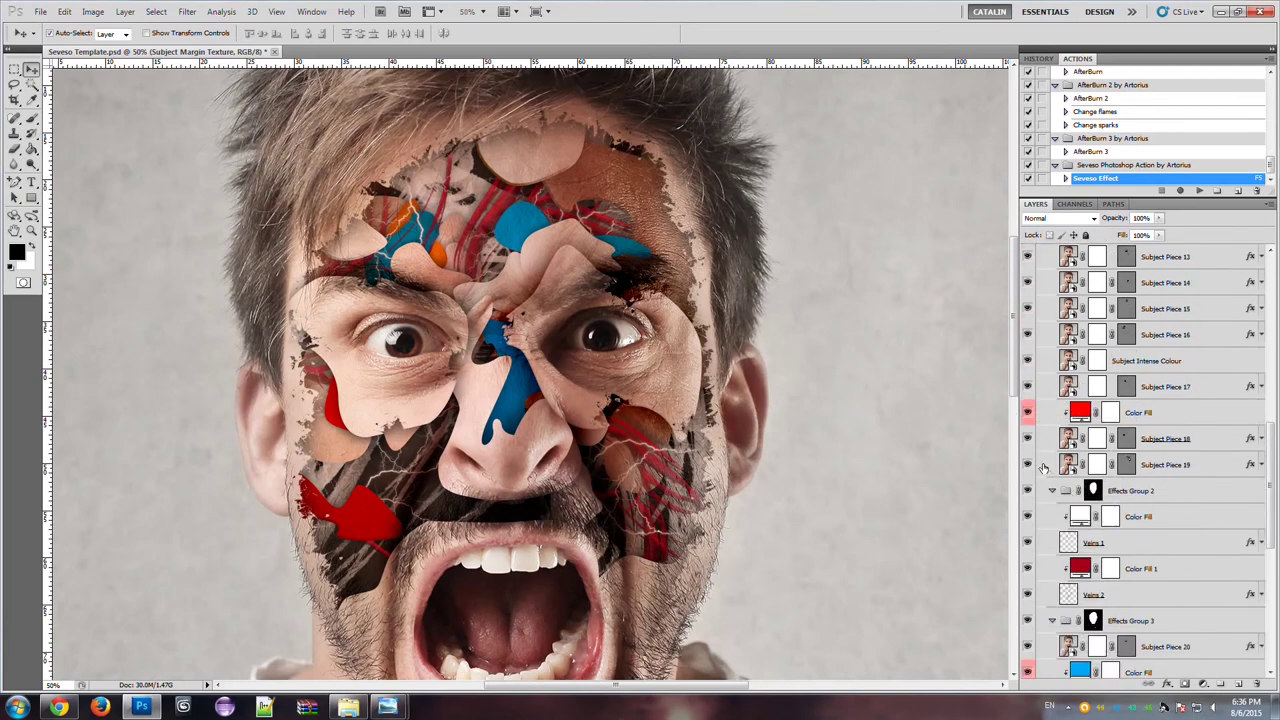
{"action": "left_click", "coordinate": [1128, 494]}
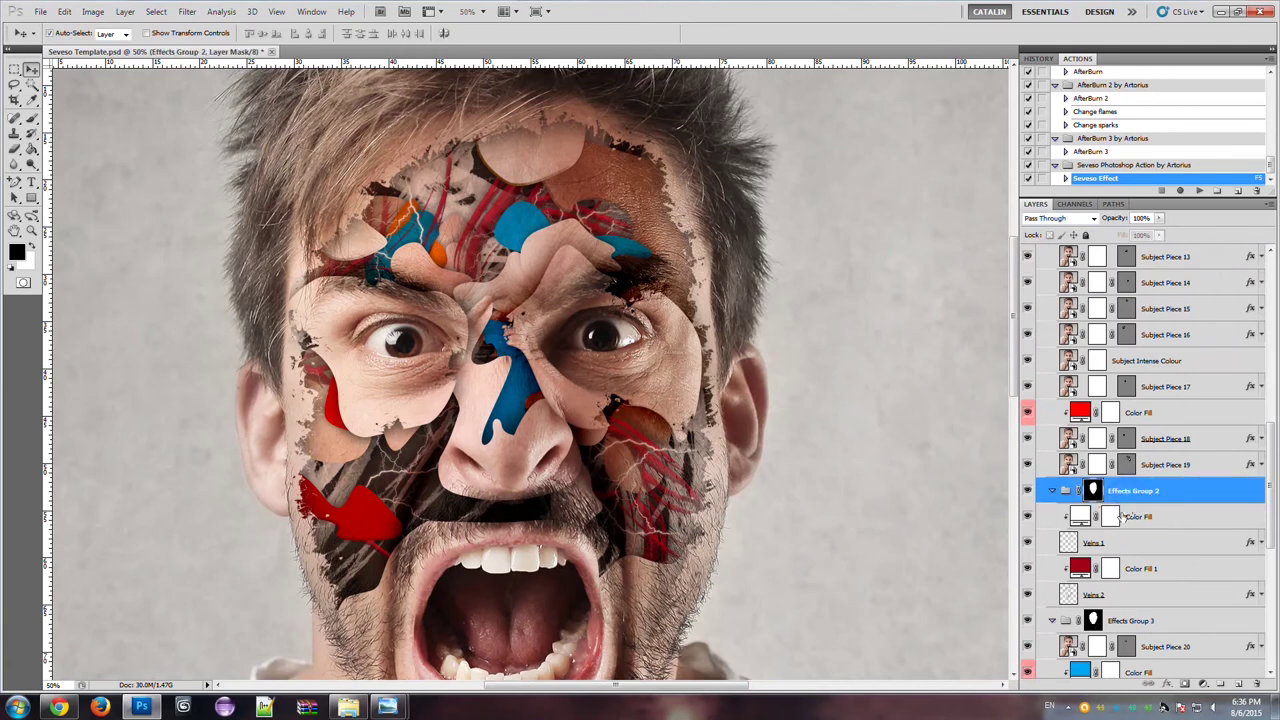
{"action": "left_click", "coordinate": [1130, 546]}
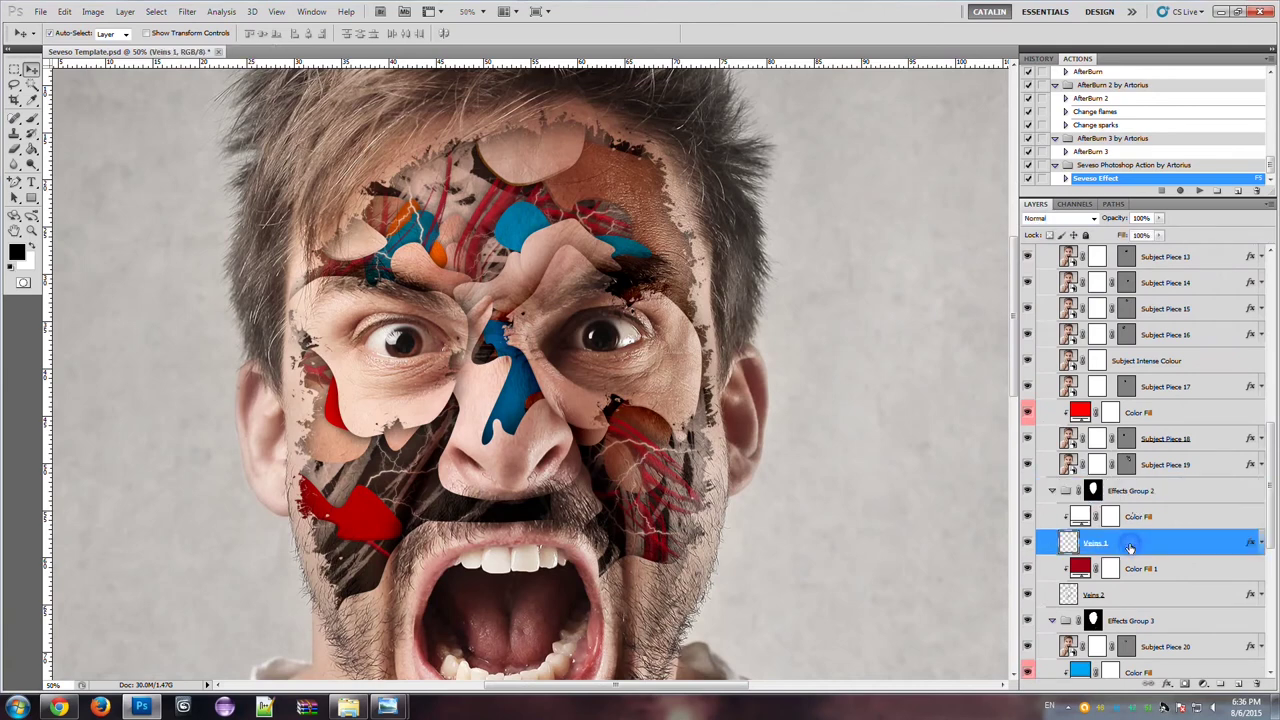
{"action": "left_click", "coordinate": [1139, 600]}
{"action": "left_click", "coordinate": [1152, 520]}
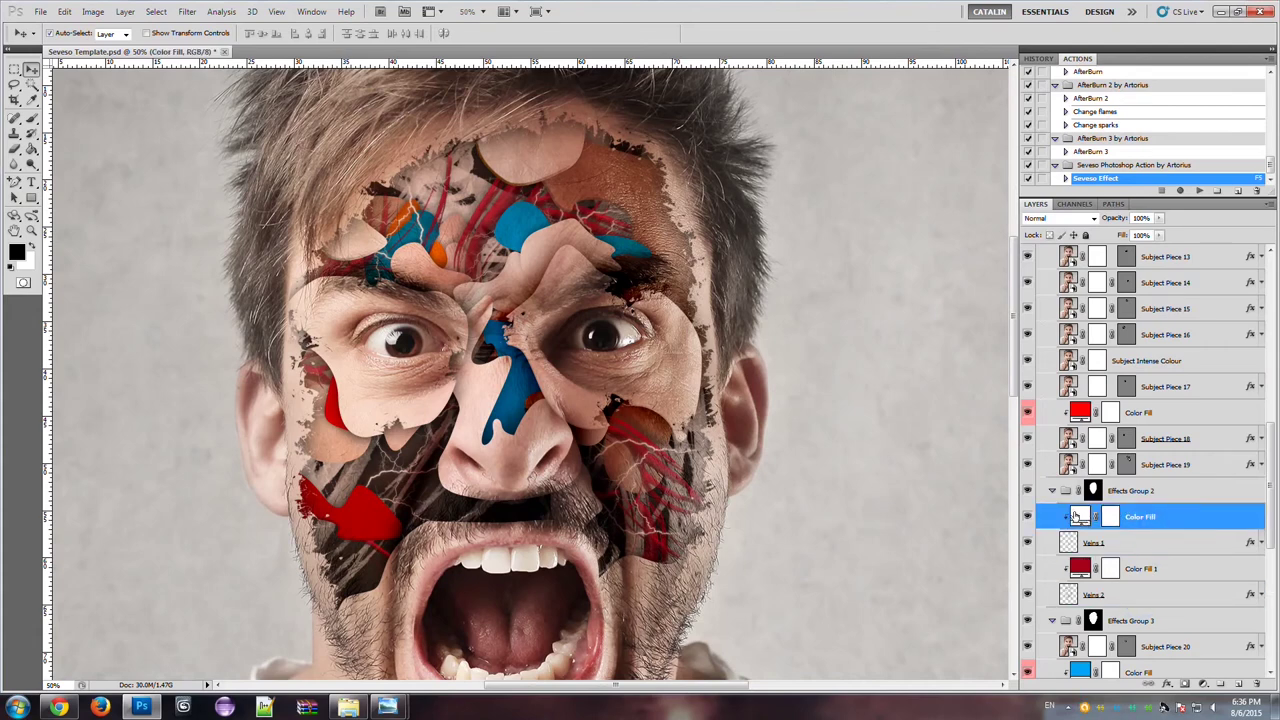
- Set the Veins 1 Color Fill to lime green #9cff00 and zoom in around the nose
{"action": "double_click", "coordinate": [1077, 516]}
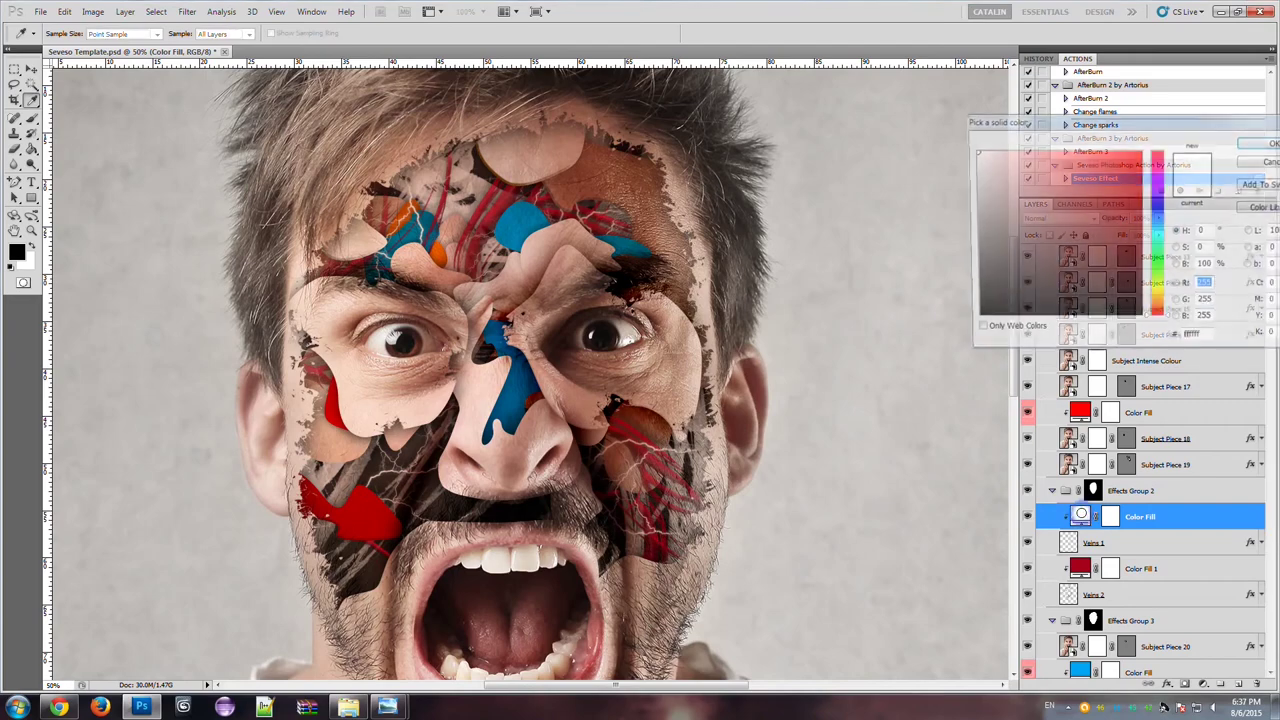
{"action": "left_click_drag", "start_coordinate": [1150, 297], "coordinate": [1154, 272]}
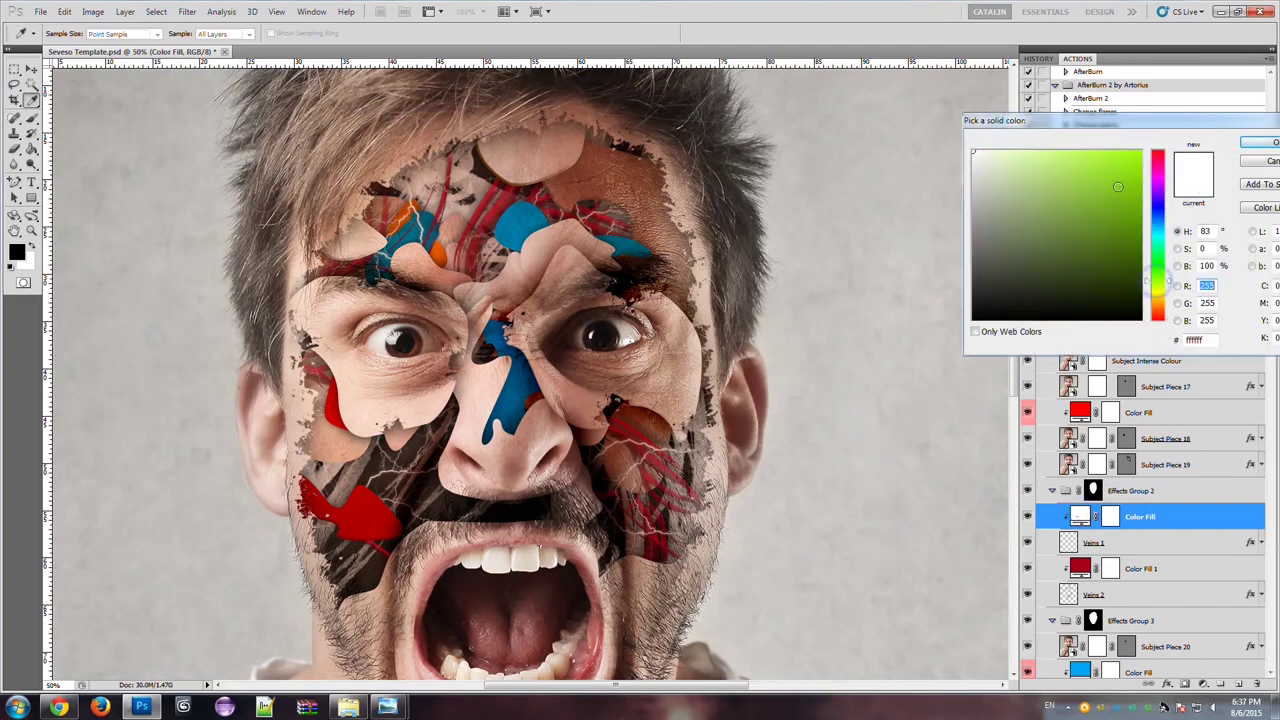
{"action": "left_click_drag", "start_coordinate": [1120, 185], "coordinate": [1172, 128]}
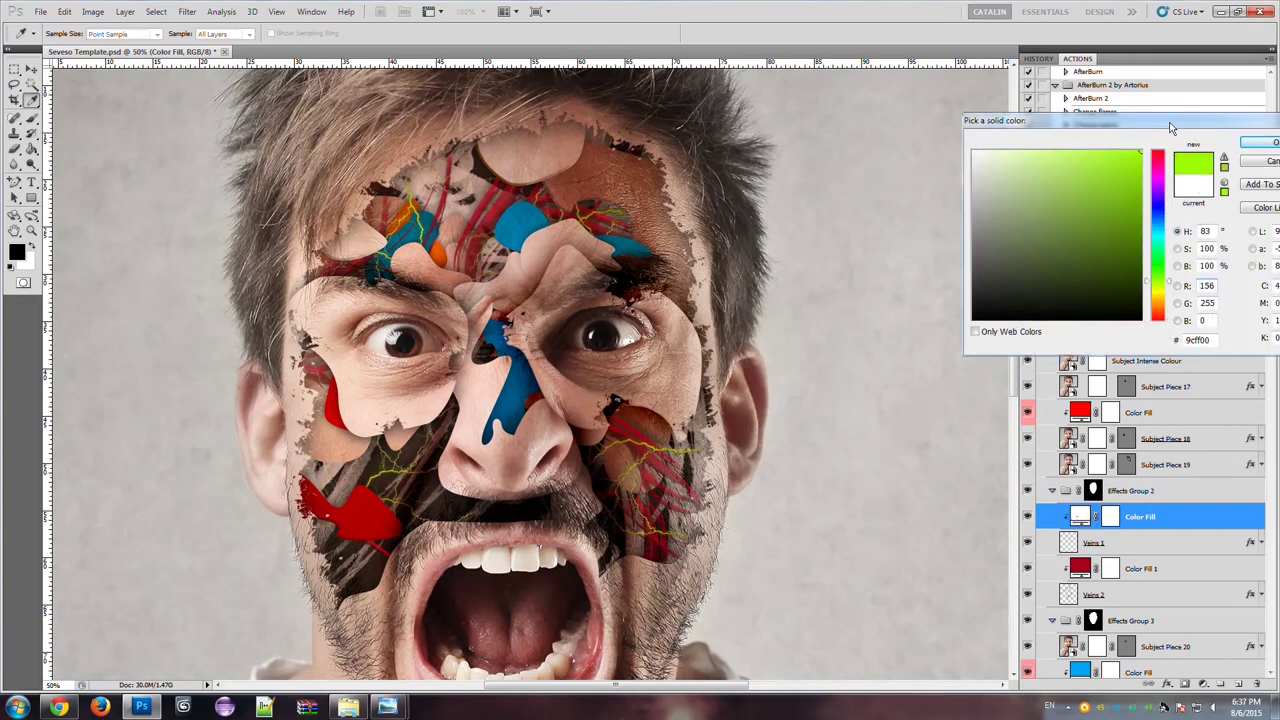
{"action": "left_click", "coordinate": [1262, 145]}
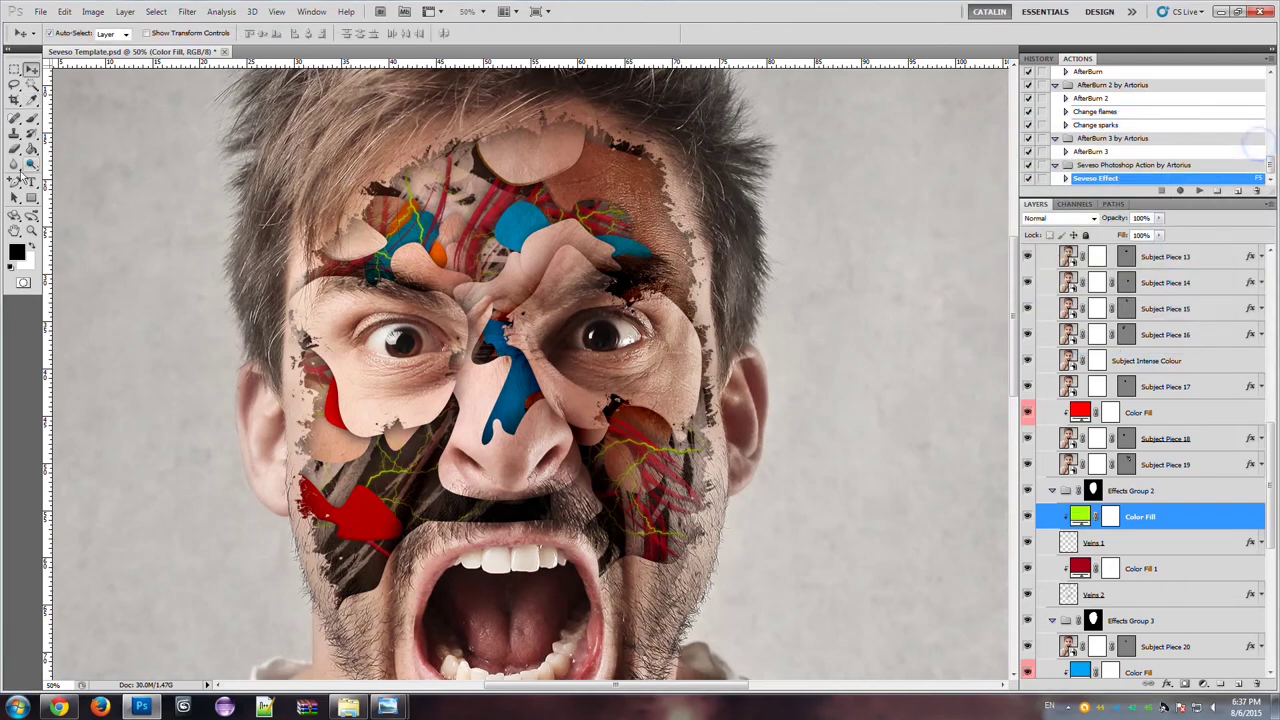
{"action": "left_click", "coordinate": [30, 230]}
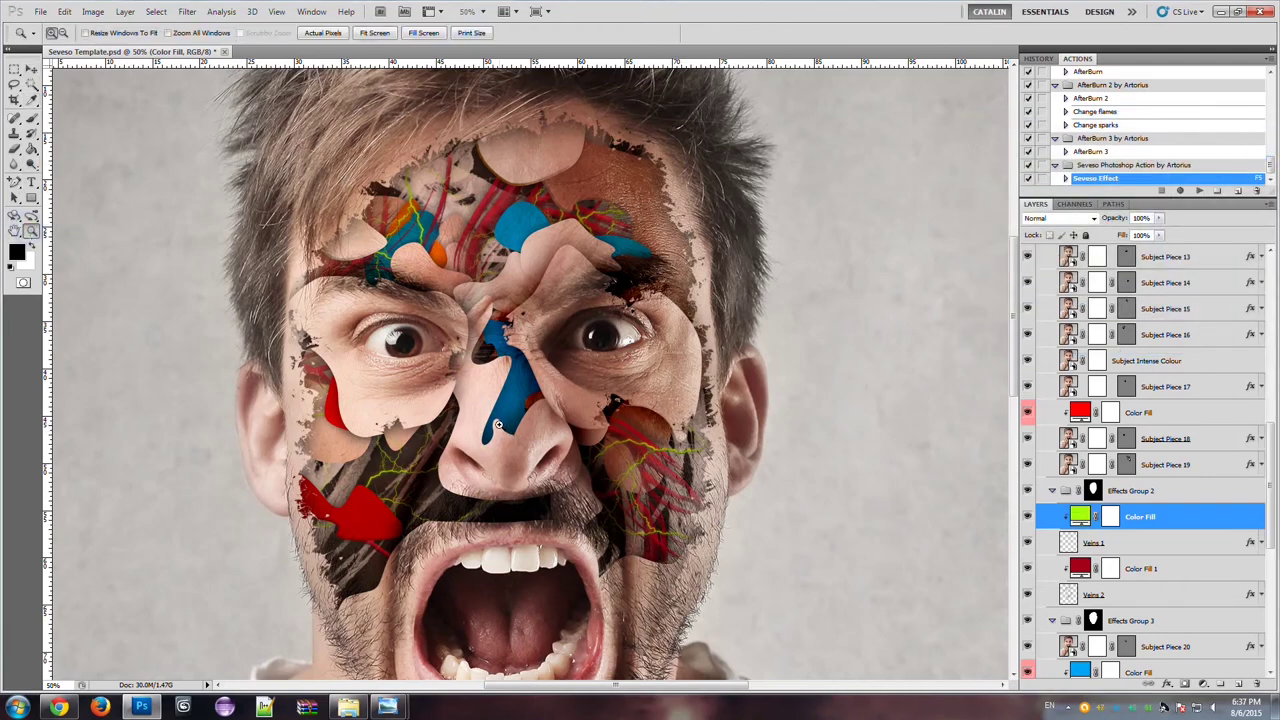
{"action": "left_click", "coordinate": [497, 425]}
{"action": "left_click", "coordinate": [497, 425]}
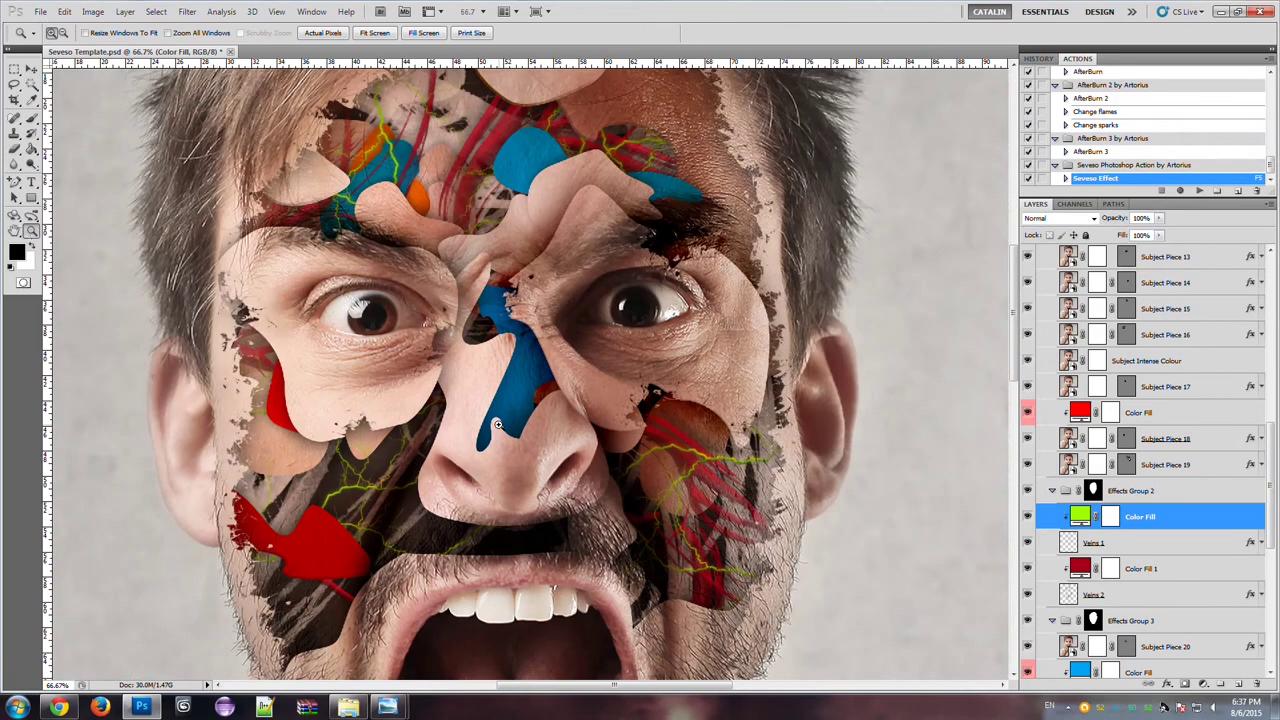
{"action": "scroll", "coordinate": [1016, 360], "scroll_direction": "down", "scroll_amount": 1}
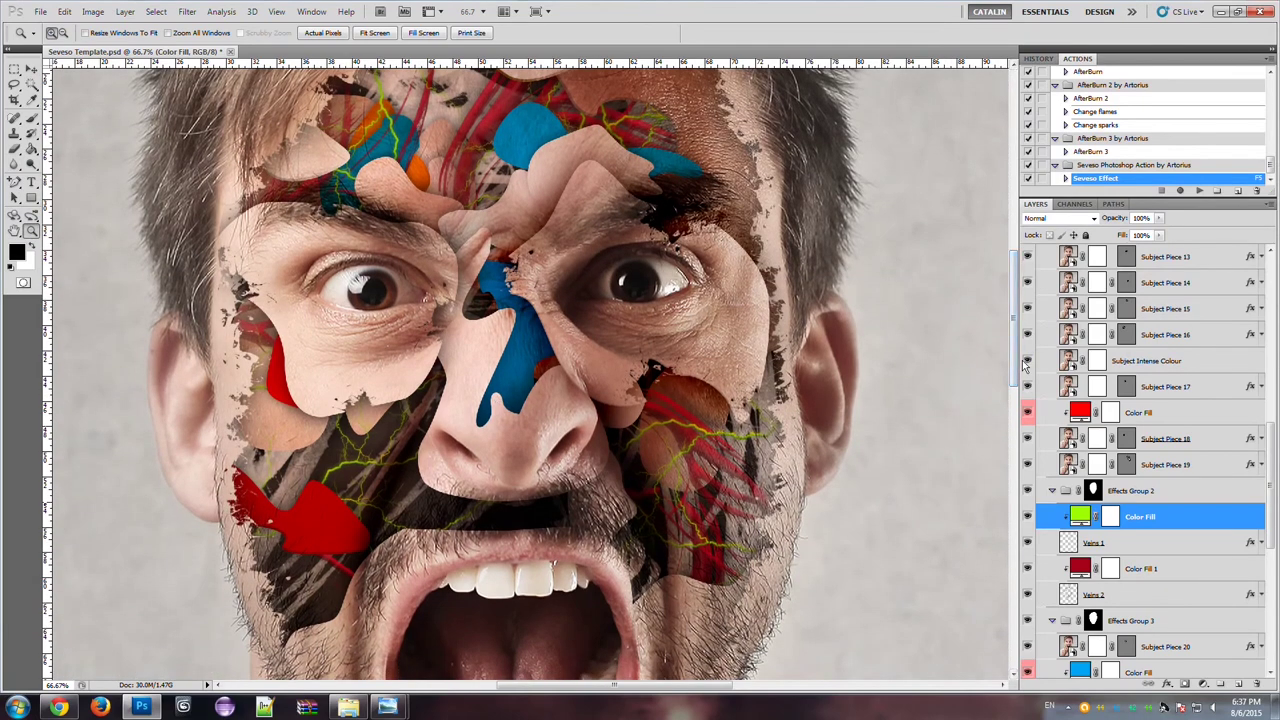
- Recolour Color Fill 1 over Veins 2 to olive green #6ba300, then zoom out to the whole portrait
{"action": "left_click", "coordinate": [1080, 568]}
{"action": "double_click", "coordinate": [1080, 568]}
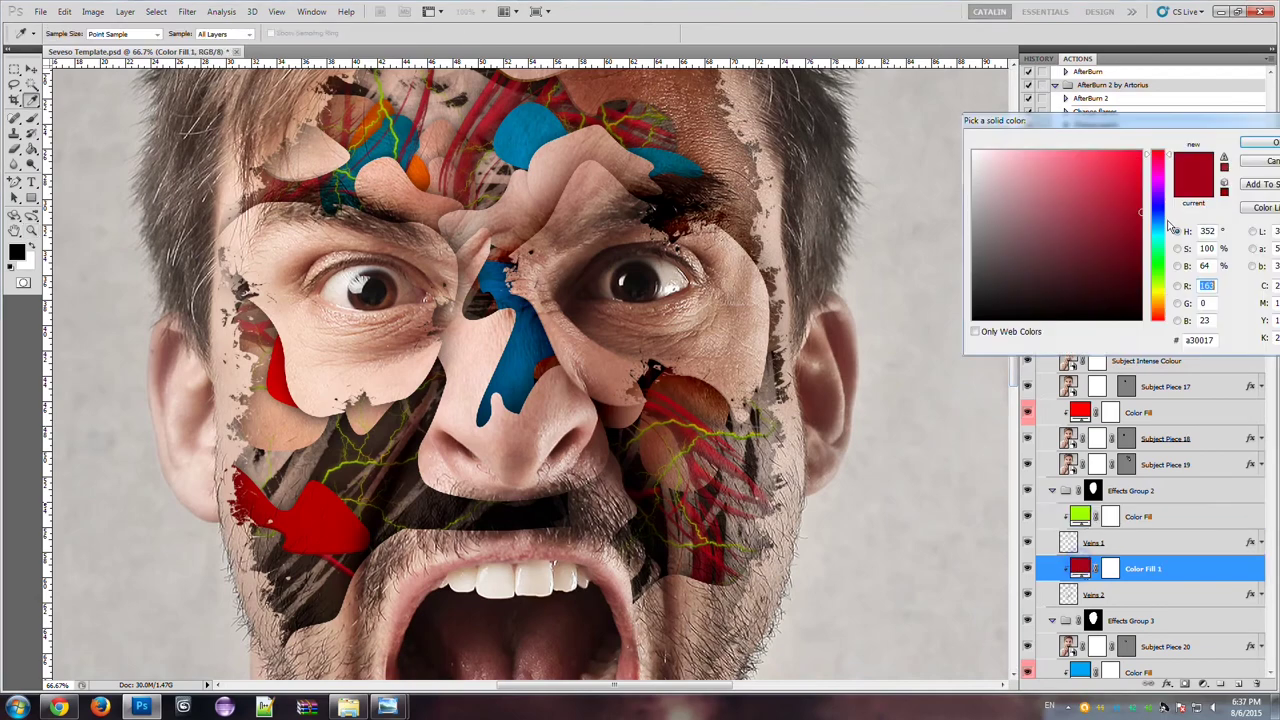
{"action": "left_click", "coordinate": [1160, 226]}
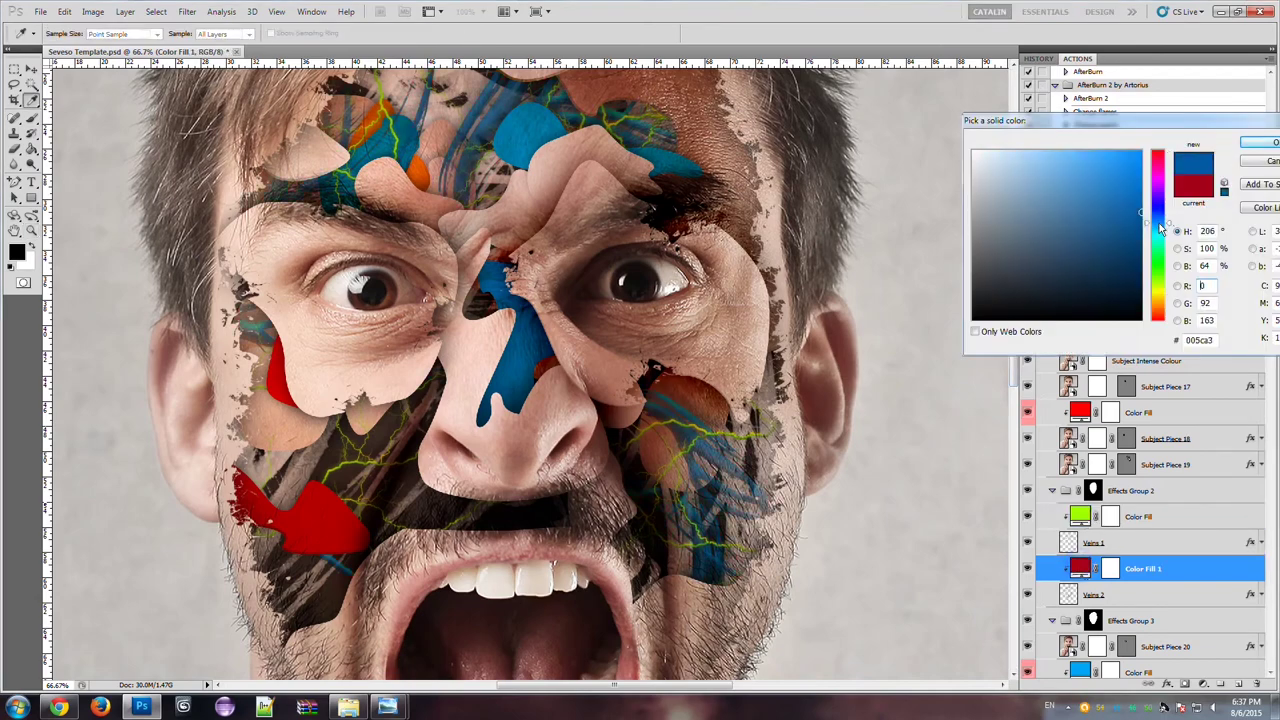
{"action": "left_click", "coordinate": [1162, 281]}
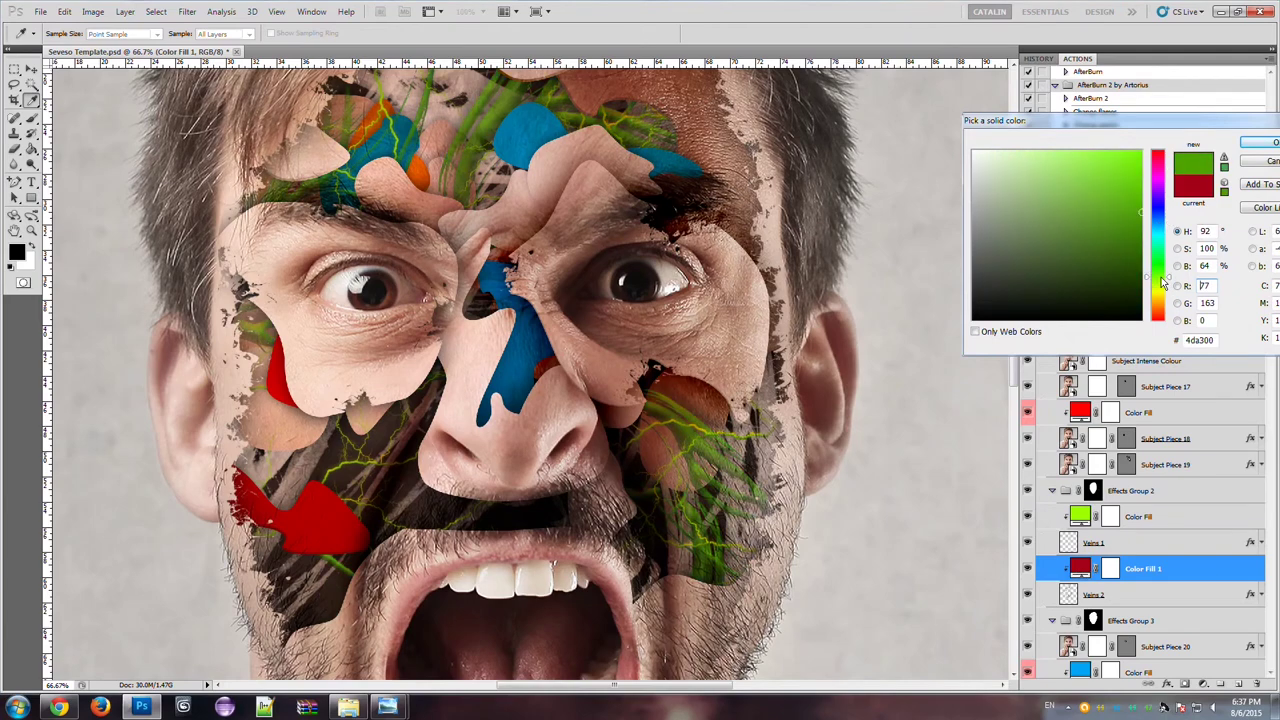
{"action": "left_click", "coordinate": [1162, 300]}
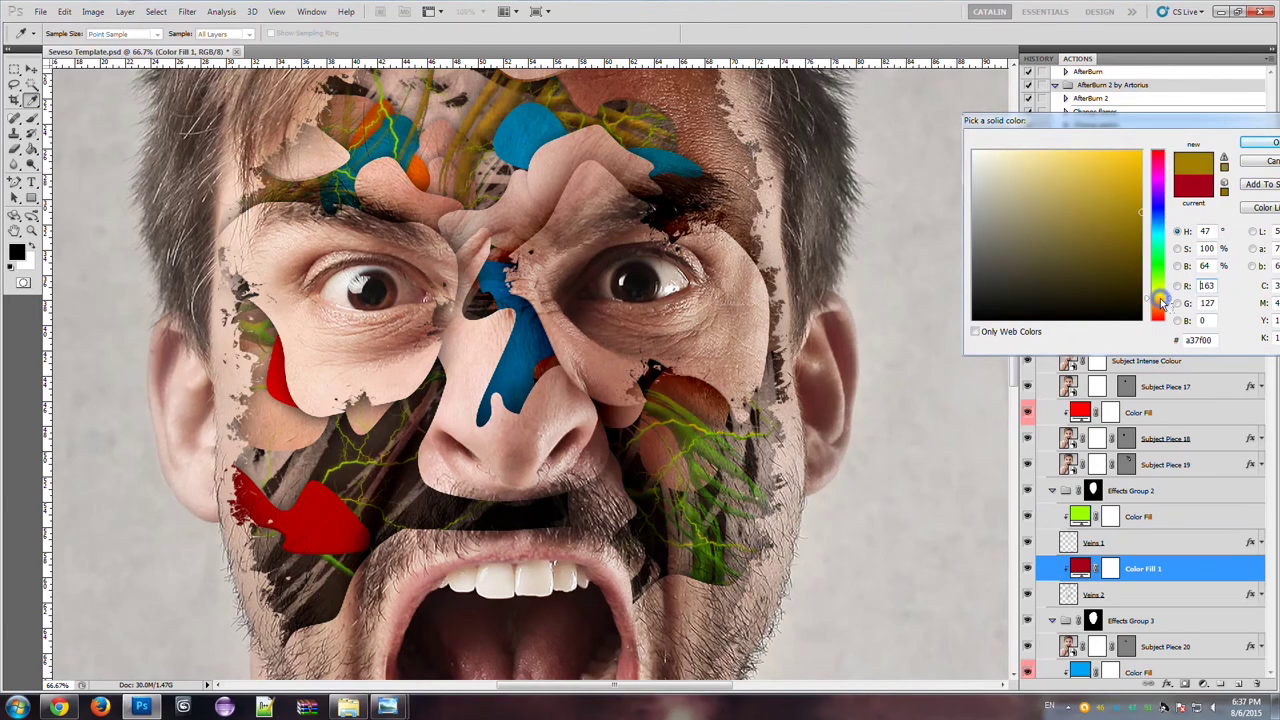
{"action": "left_click", "coordinate": [1162, 282]}
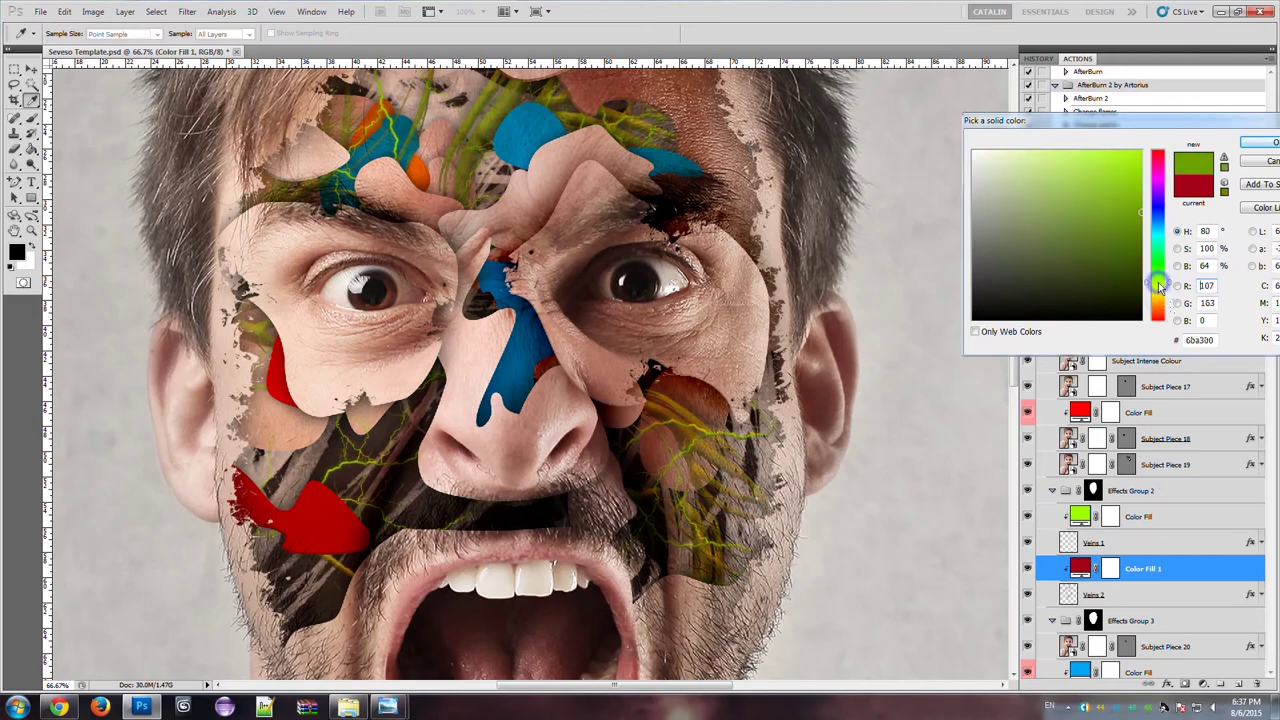
{"action": "left_click", "coordinate": [1256, 146]}
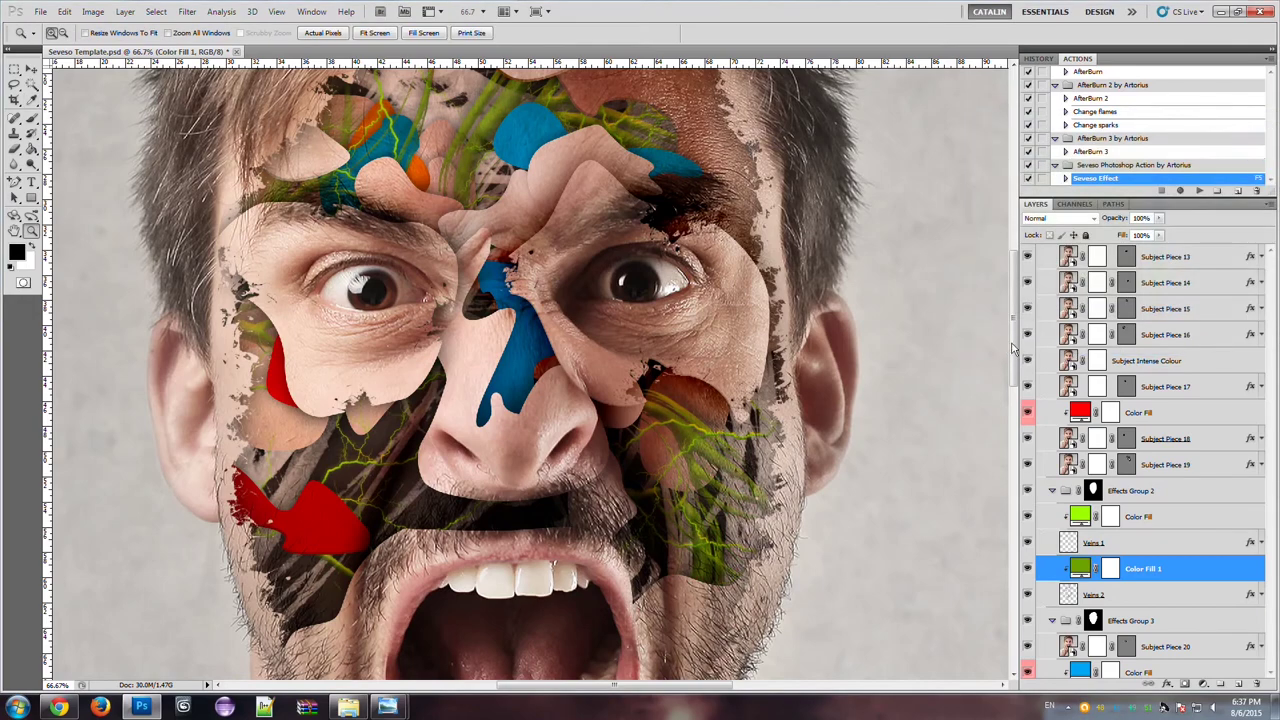
{"action": "mouse_move", "coordinate": [1014, 332]}
{"action": "left_mouse_down"}
{"action": "mouse_move", "coordinate": [1012, 300]}
{"action": "mouse_move", "coordinate": [1010, 370]}
{"action": "mouse_move", "coordinate": [1010, 322]}
{"action": "left_mouse_up"}
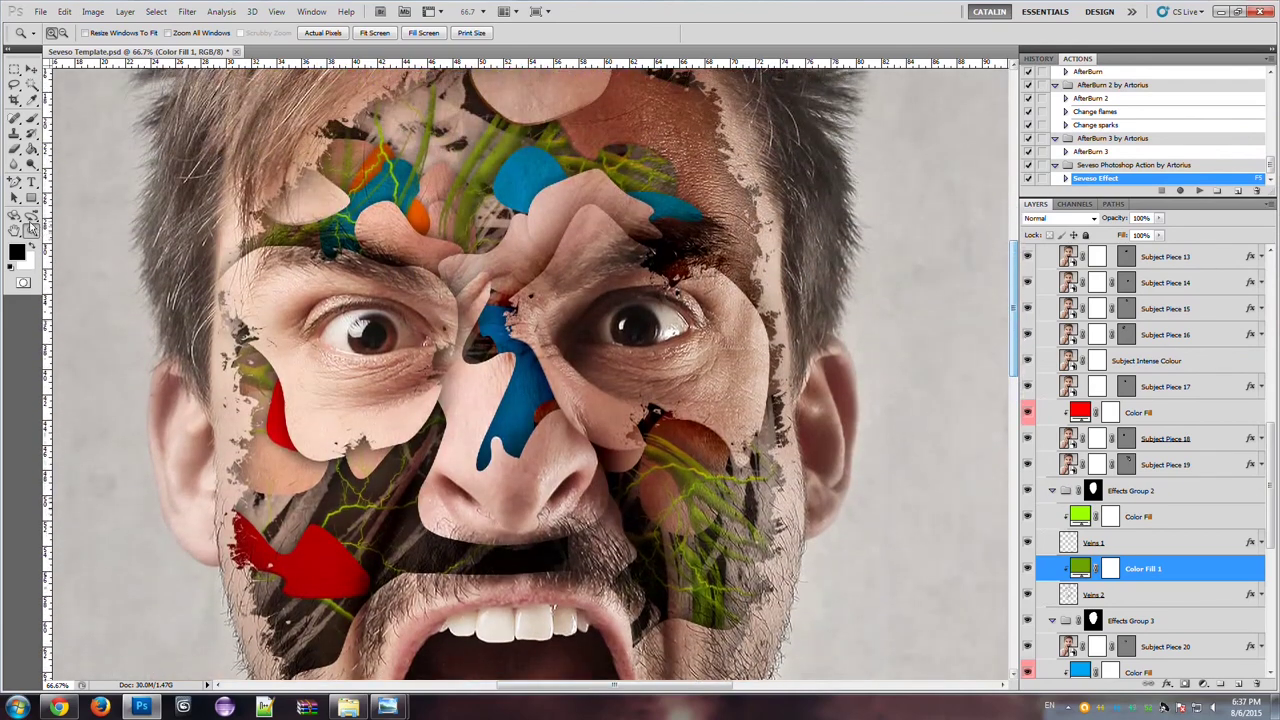
{"action": "left_click", "coordinate": [490, 326], "text": "alt"}
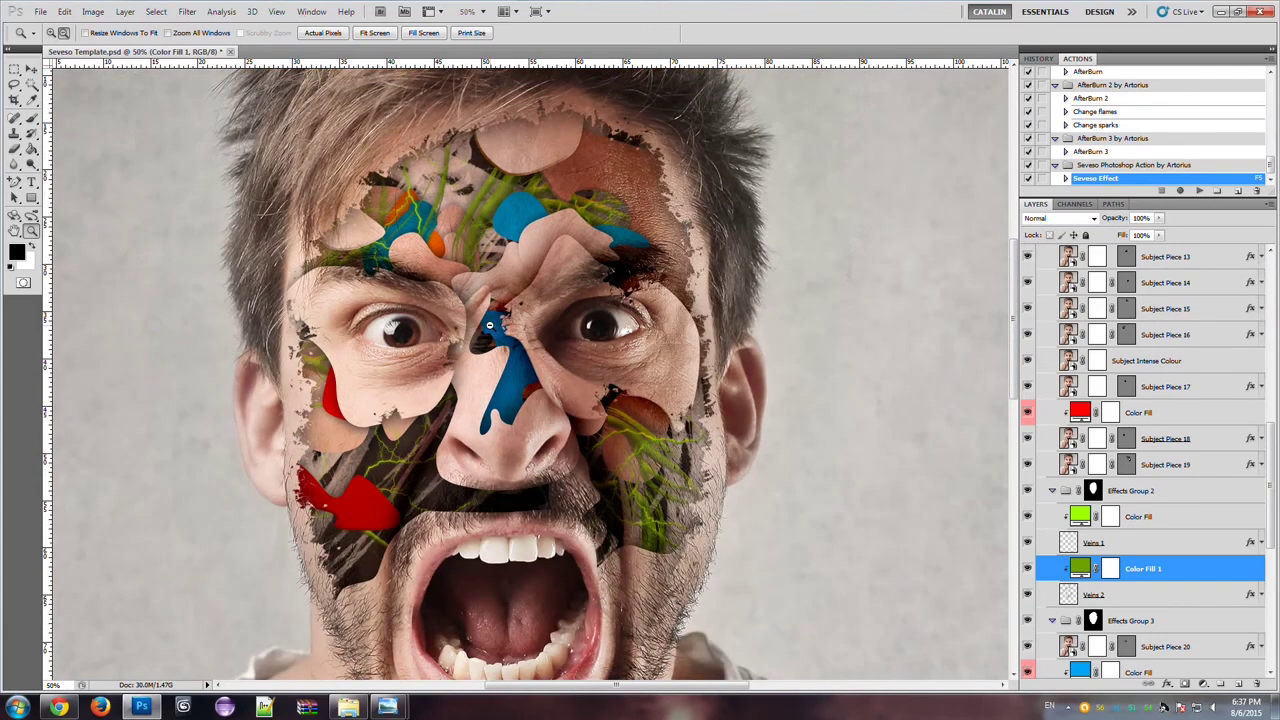
{"action": "left_click", "coordinate": [489, 325], "text": "alt"}
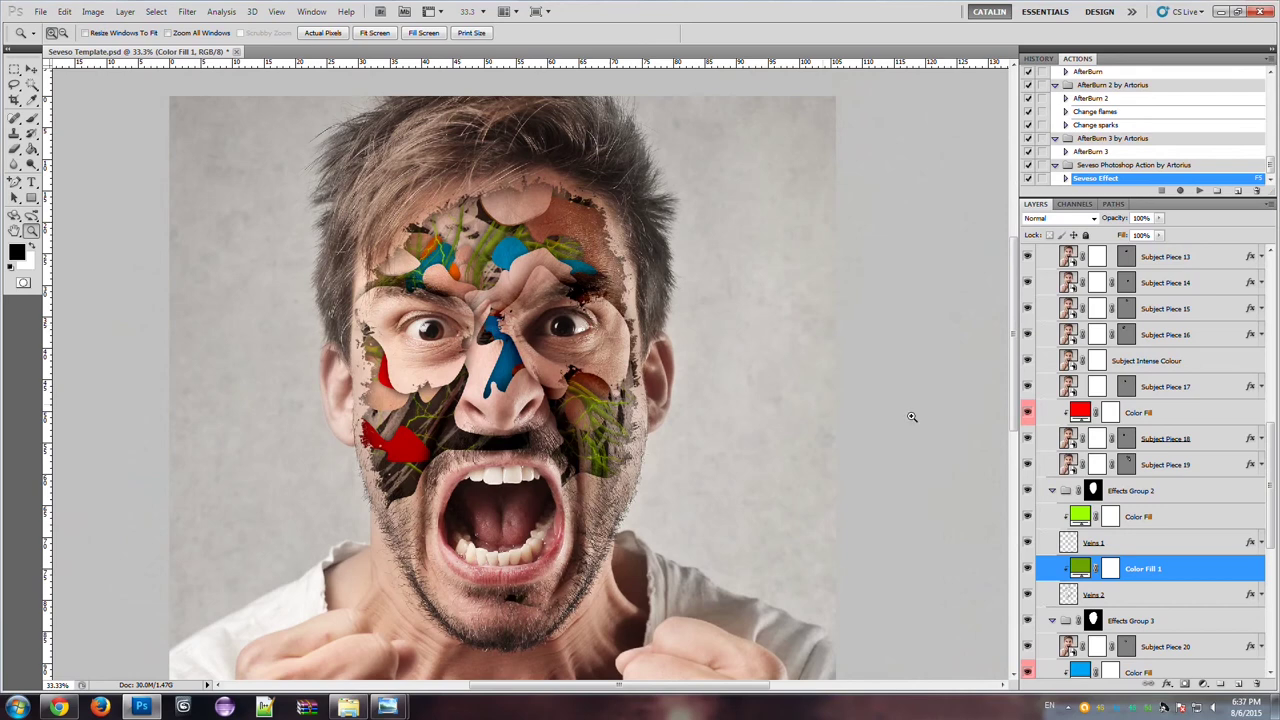
{"action": "scroll", "coordinate": [1160, 488], "scroll_direction": "down", "scroll_amount": 4}
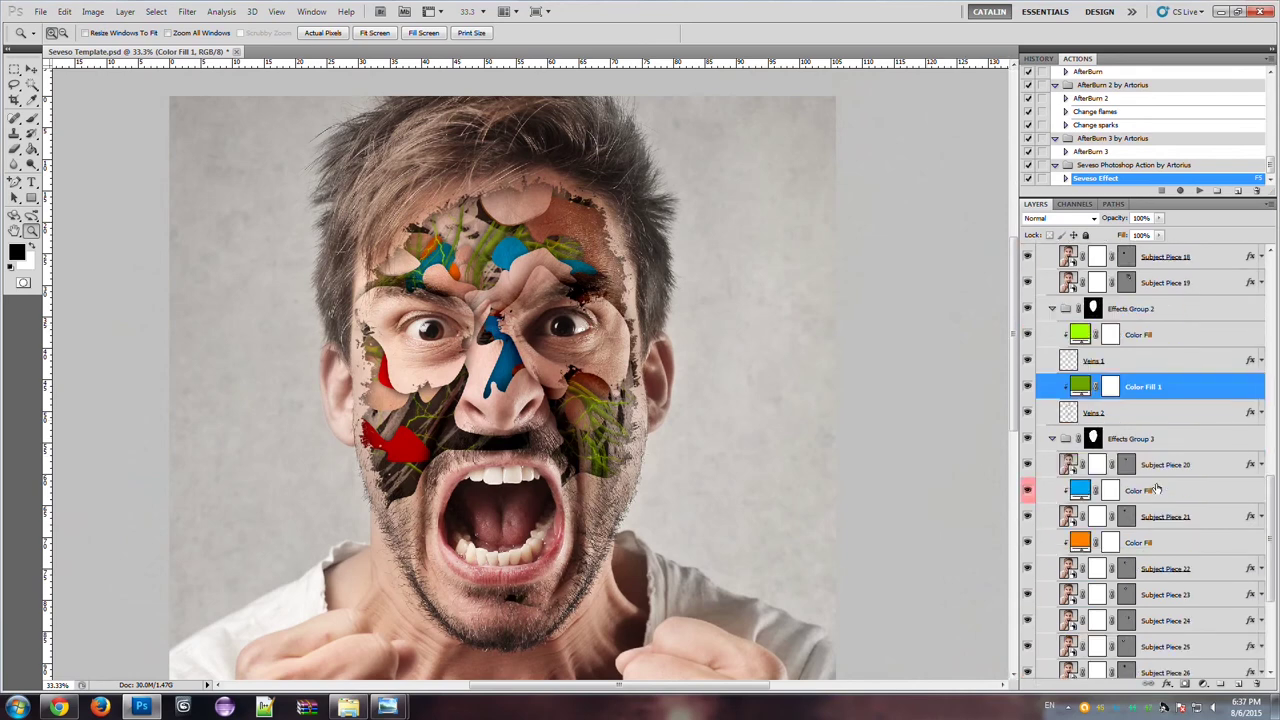
{"action": "scroll", "coordinate": [1153, 487], "scroll_direction": "down", "scroll_amount": 5}
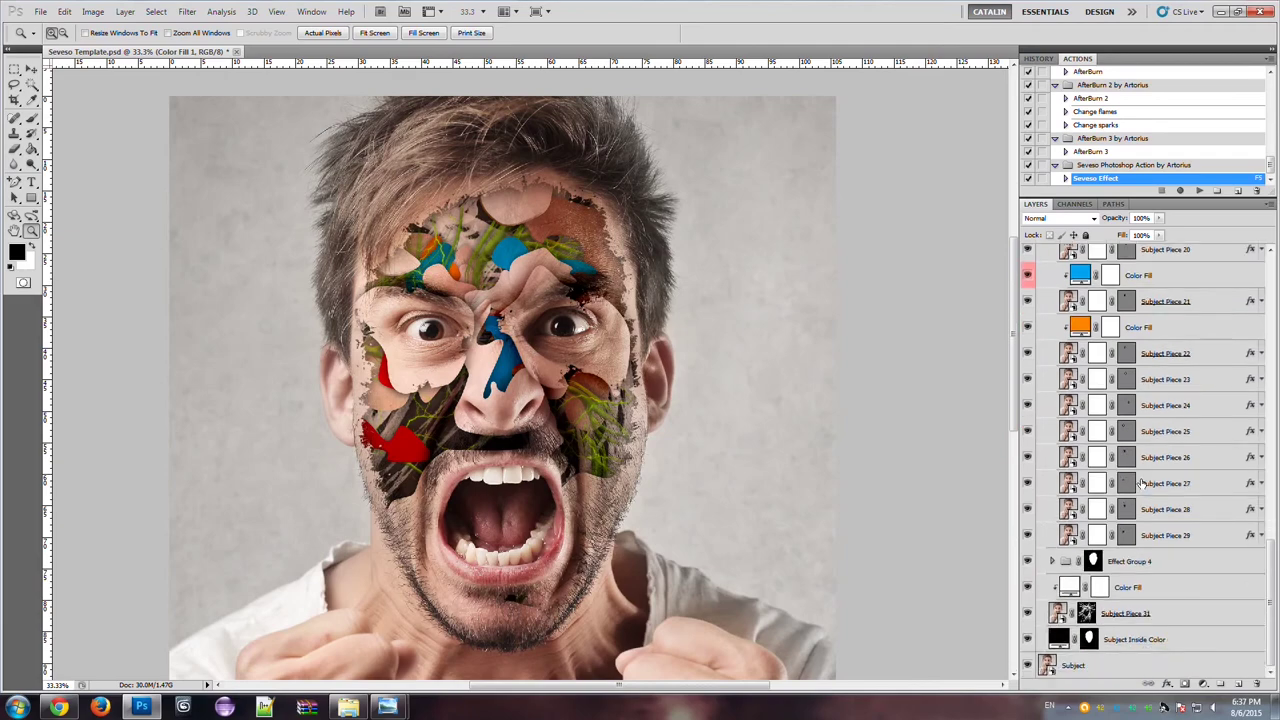
- Select the Subject Inside Color layer and drag its Opacity slider down to 66%
{"action": "left_click", "coordinate": [470, 440]}
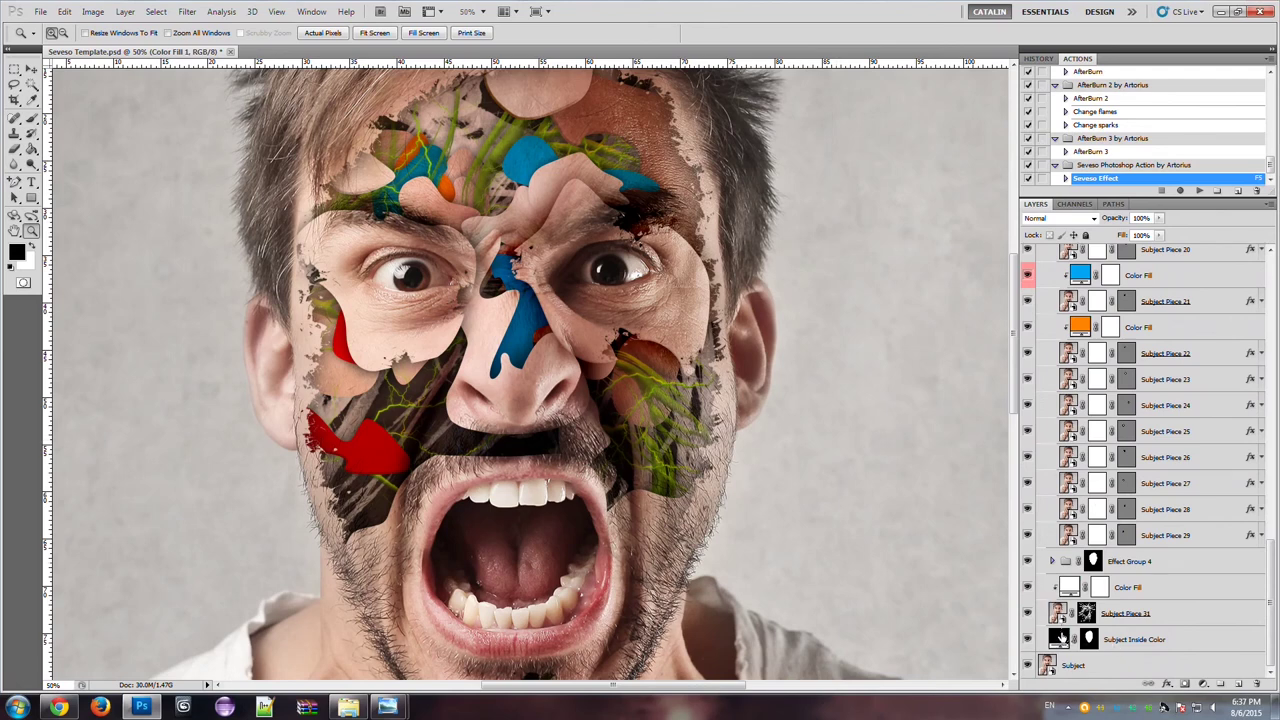
{"action": "left_click", "coordinate": [1060, 636]}
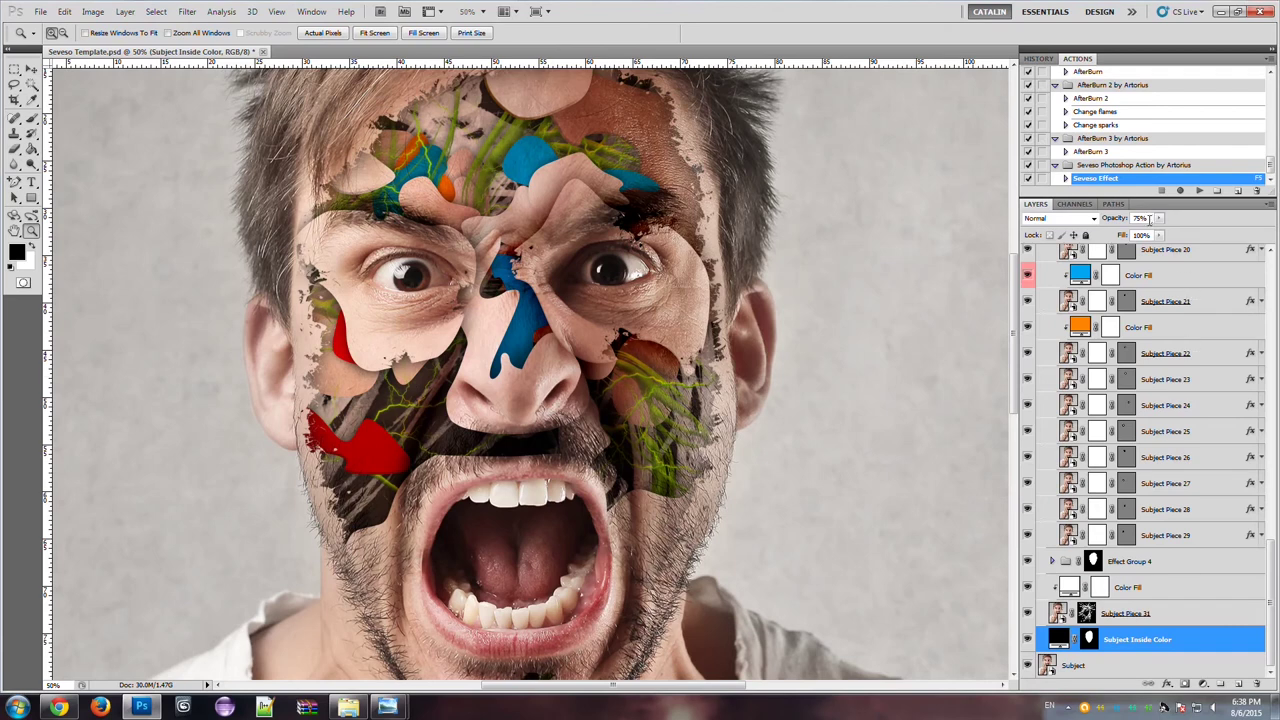
{"action": "double_click", "coordinate": [1149, 218]}
{"action": "left_click", "coordinate": [1159, 219]}
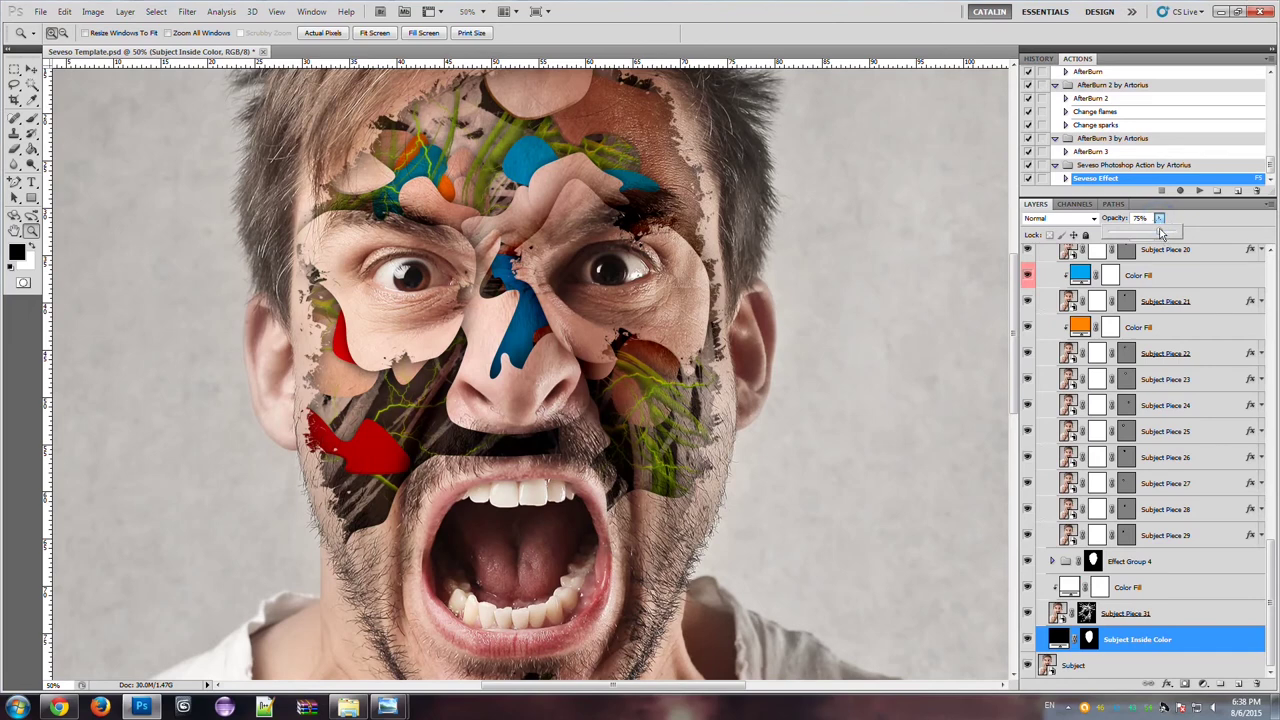
{"action": "left_click_drag", "start_coordinate": [1161, 233], "coordinate": [1187, 233]}
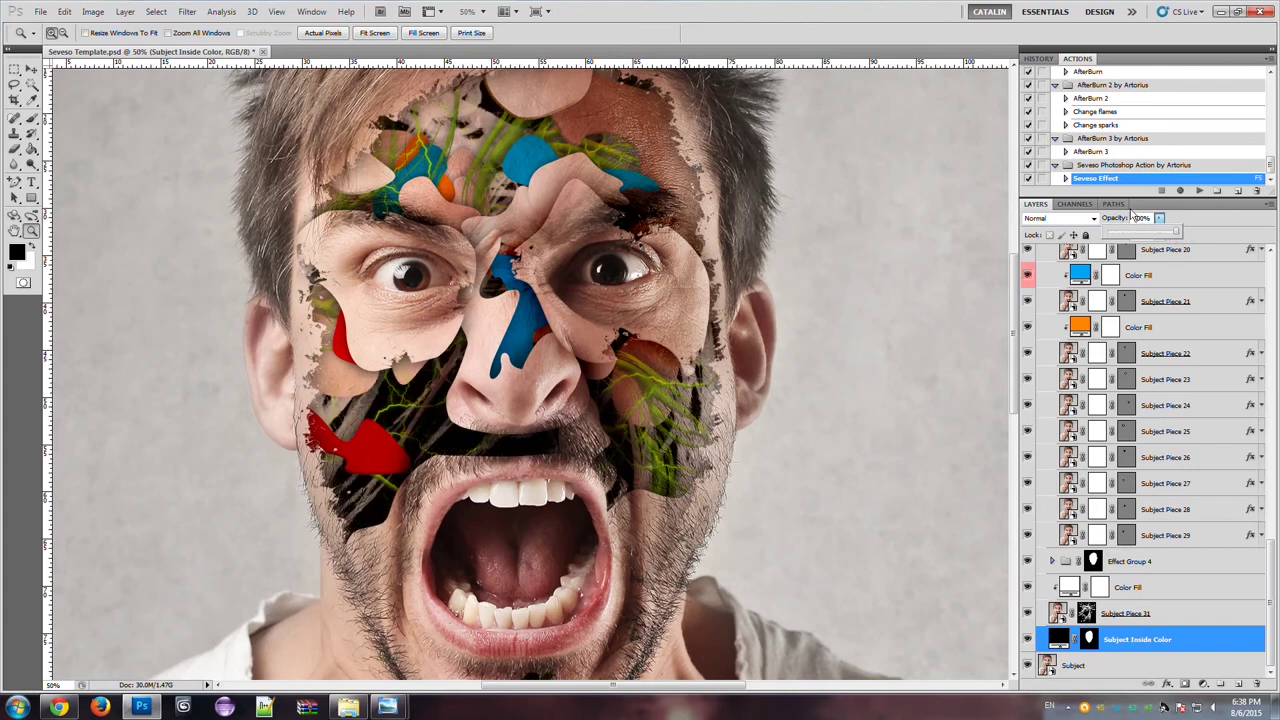
{"action": "left_click", "coordinate": [1166, 234]}
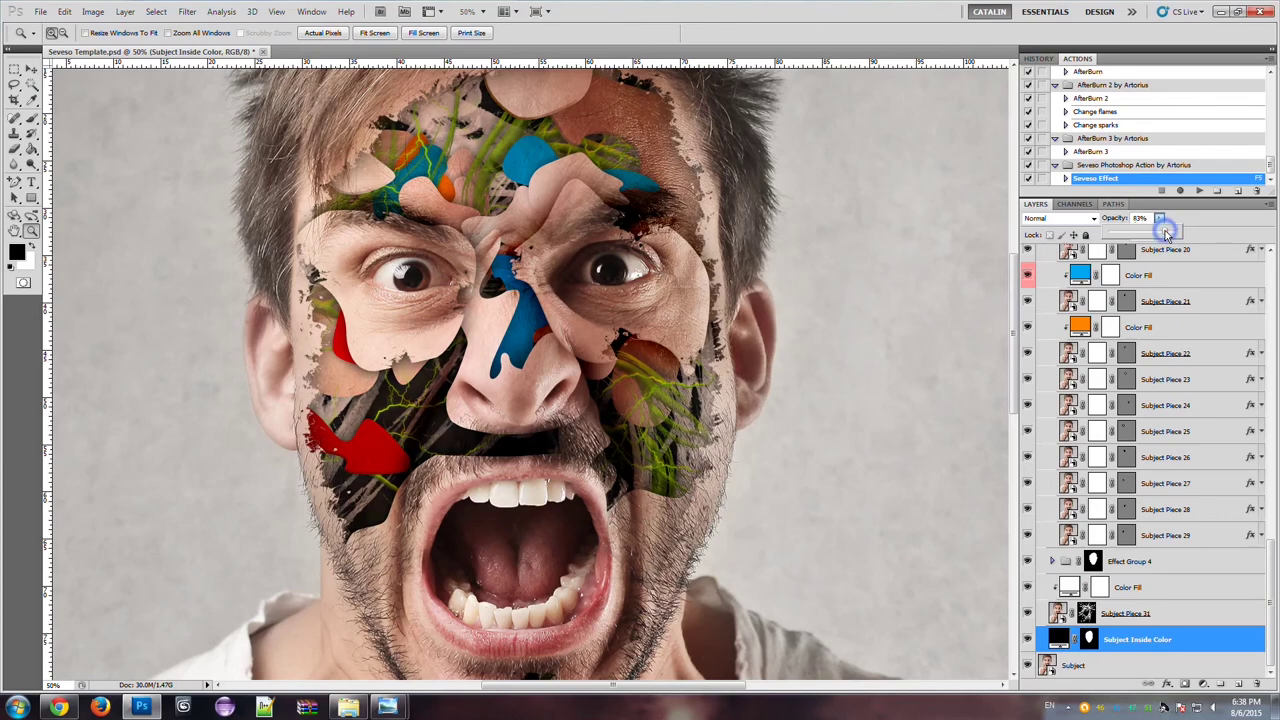
{"action": "left_click_drag", "start_coordinate": [1166, 234], "coordinate": [1153, 234]}
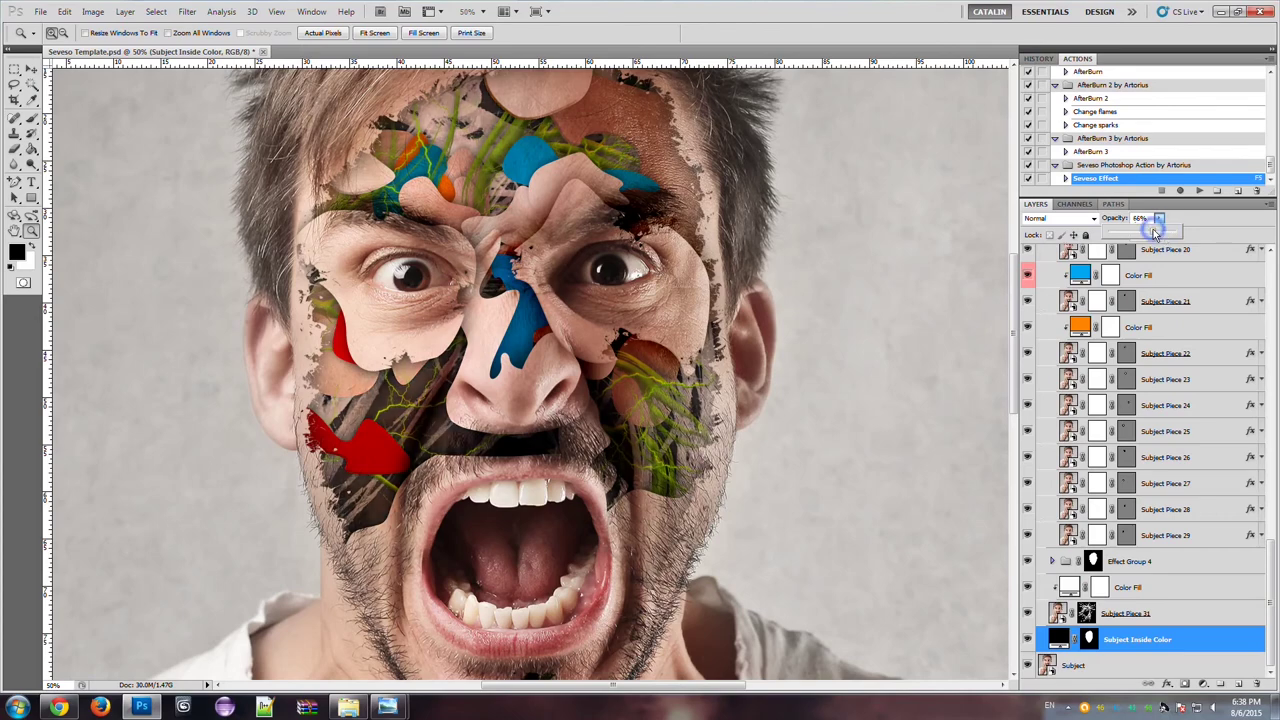
- Change the Subject Inside Color fill to bright red at 100% opacity
{"action": "double_click", "coordinate": [1058, 639]}
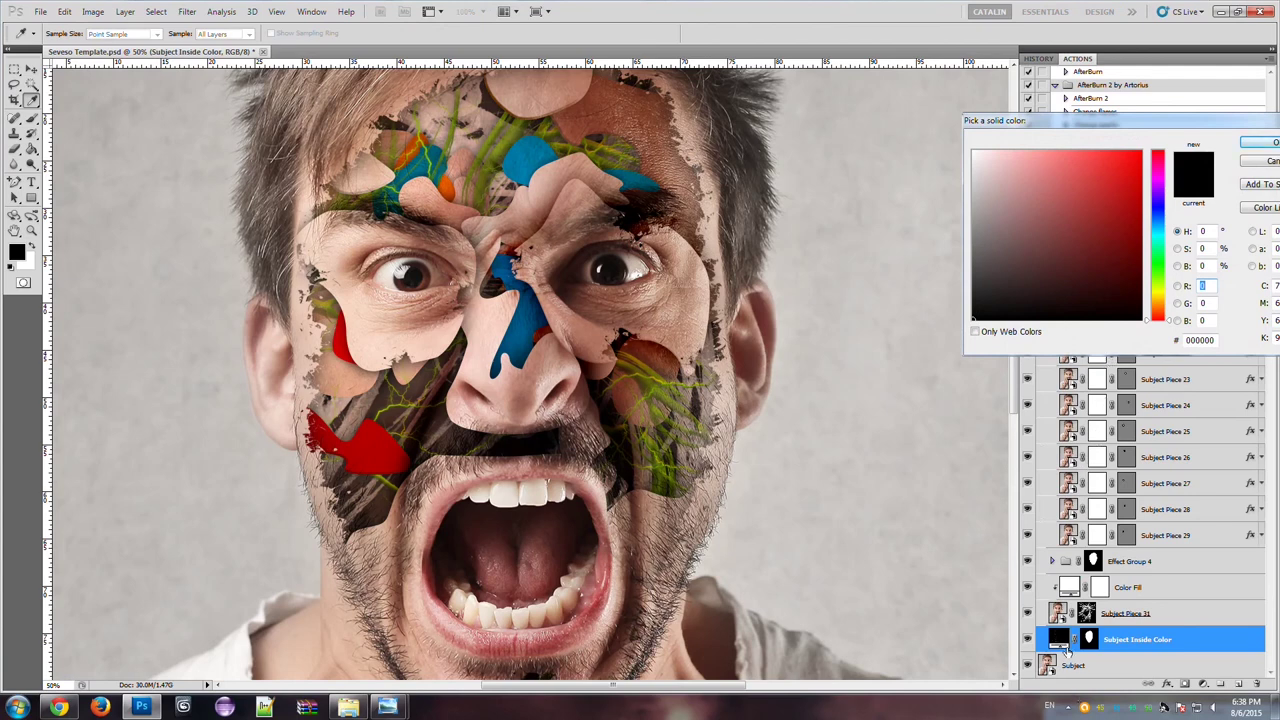
{"action": "left_click_drag", "start_coordinate": [1108, 212], "coordinate": [1157, 130]}
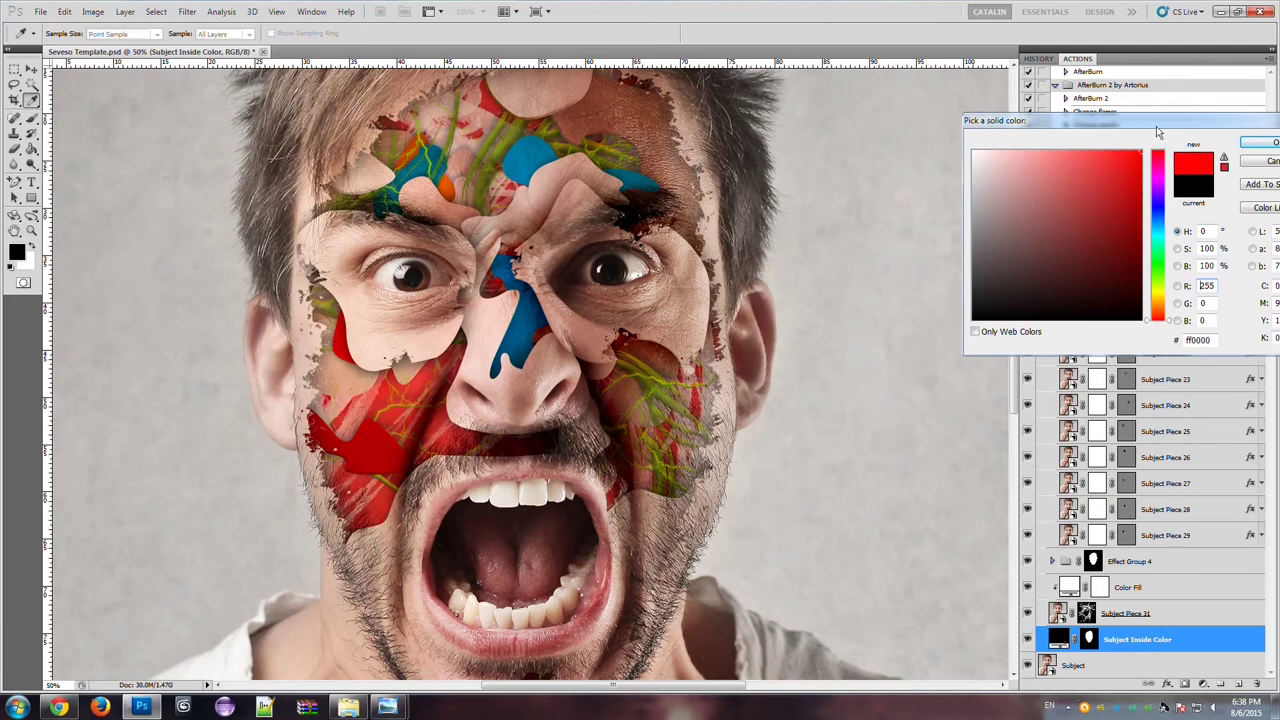
{"action": "left_click", "coordinate": [1258, 142]}
{"action": "left_click", "coordinate": [1160, 218]}
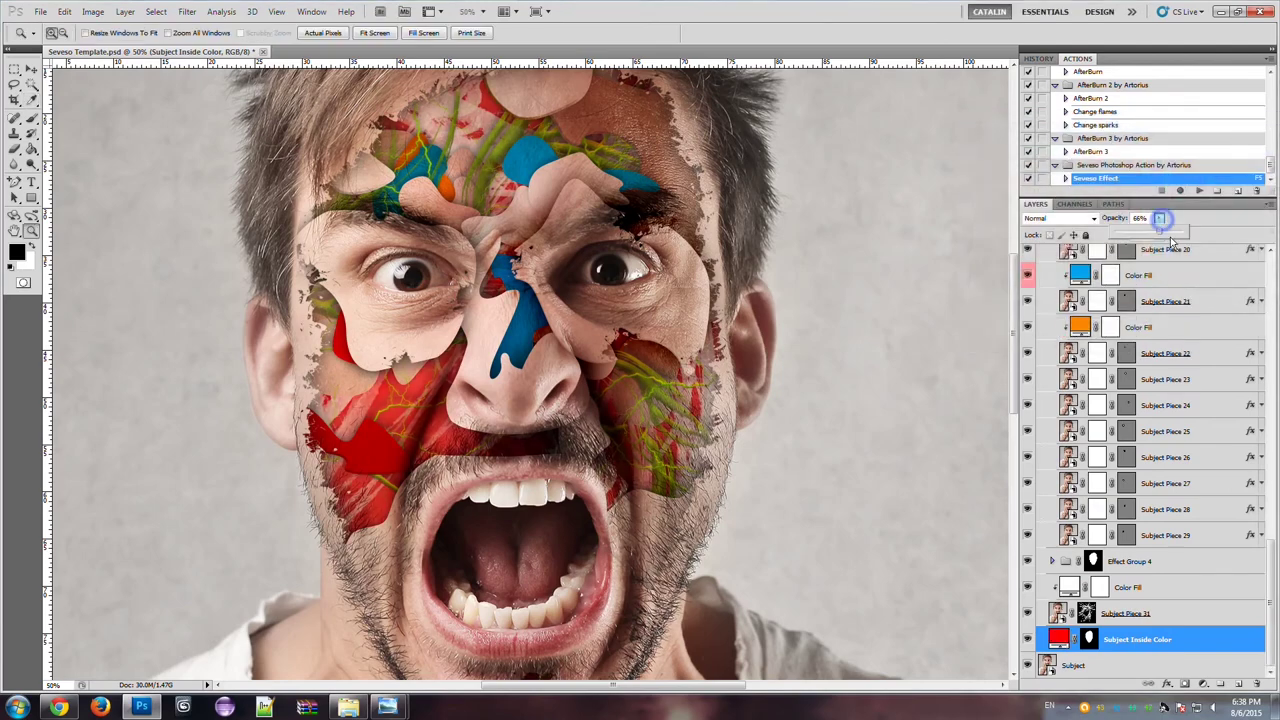
{"action": "left_click_drag", "start_coordinate": [1172, 241], "coordinate": [1200, 235]}
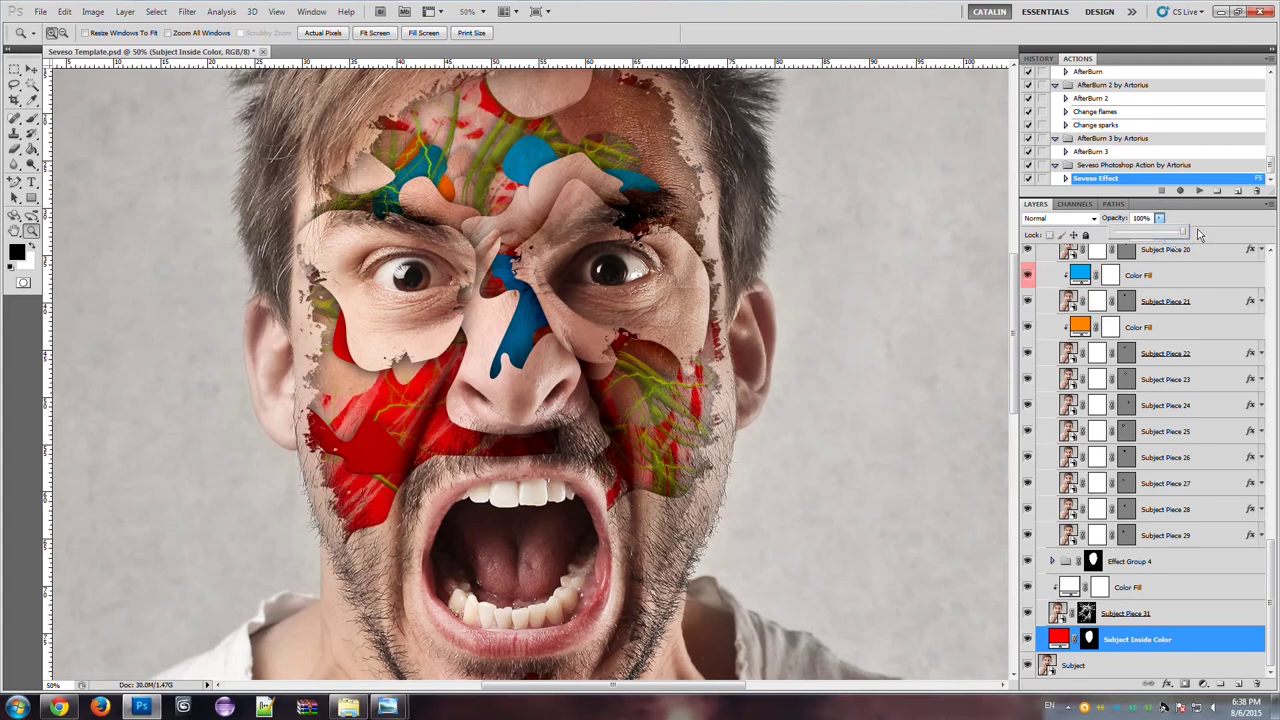
- Darken the inside colour fill to deep red #680000
{"action": "double_click", "coordinate": [1059, 638]}
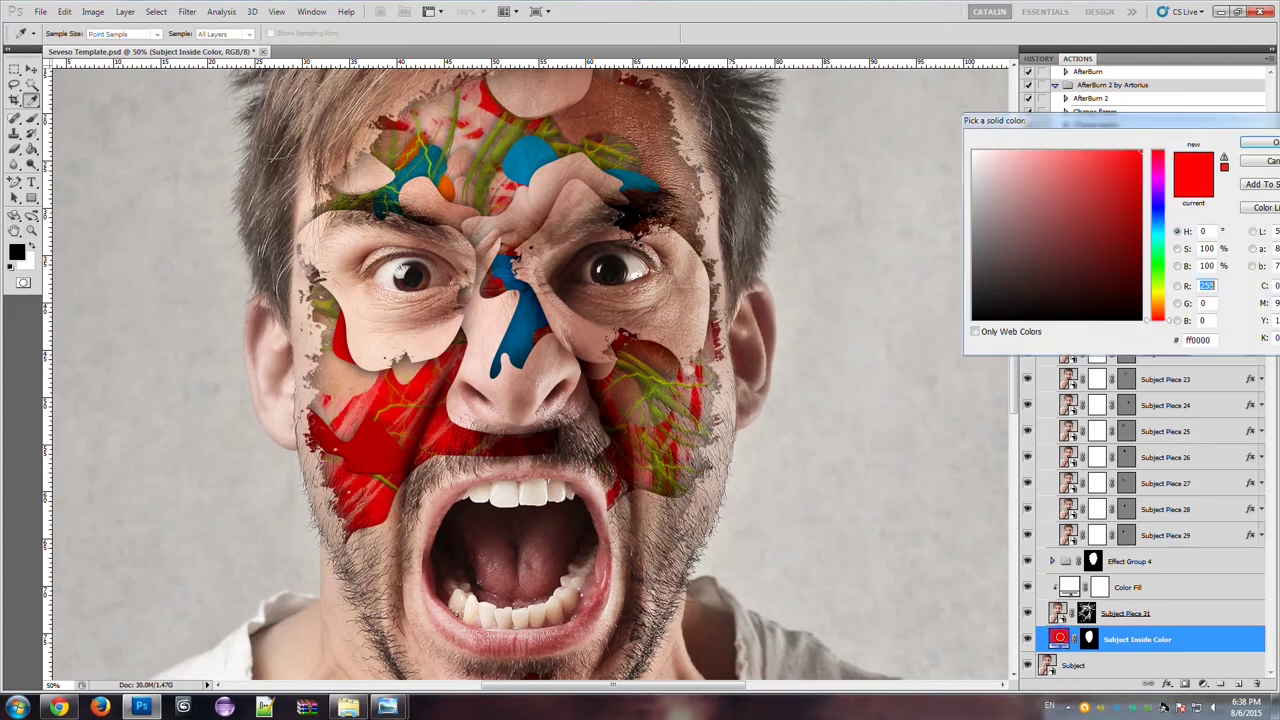
{"action": "left_click", "coordinate": [1113, 218]}
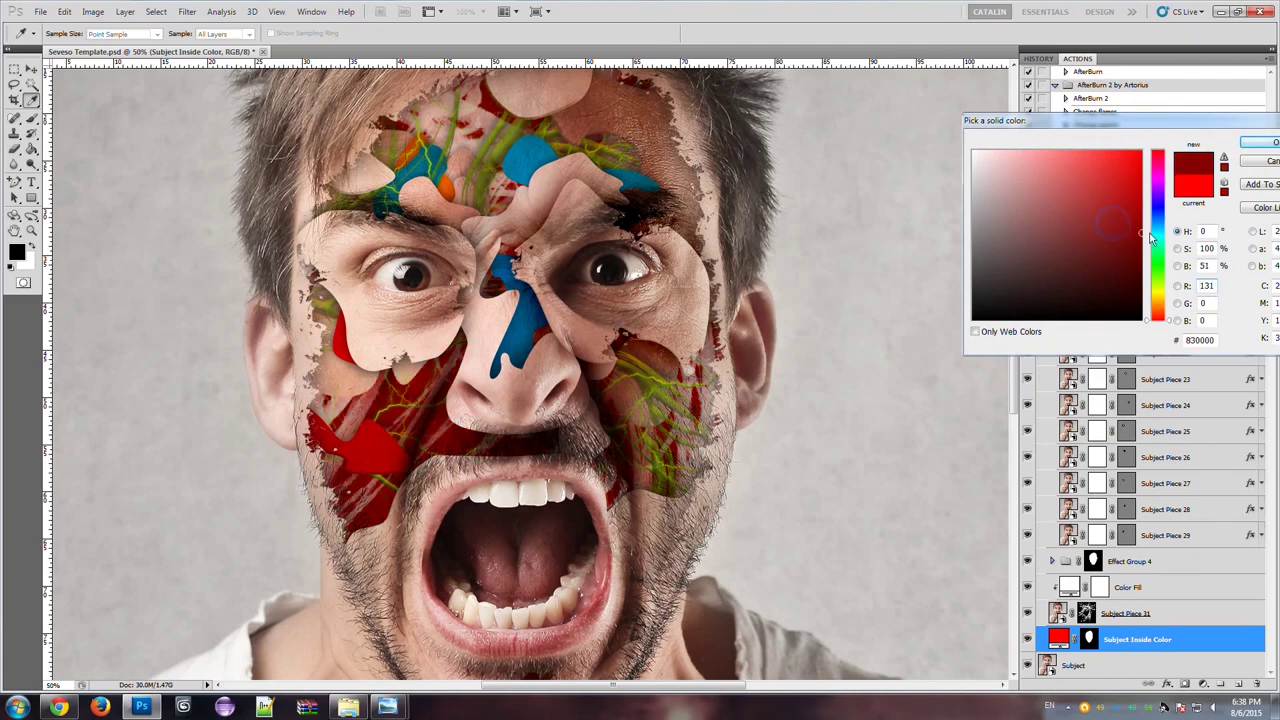
{"action": "left_click", "coordinate": [1110, 238]}
- Accept the deep dark red inside colour, then select the forehead puzzle piece with the auto-selecting Move tool
{"action": "left_click", "coordinate": [1260, 142]}
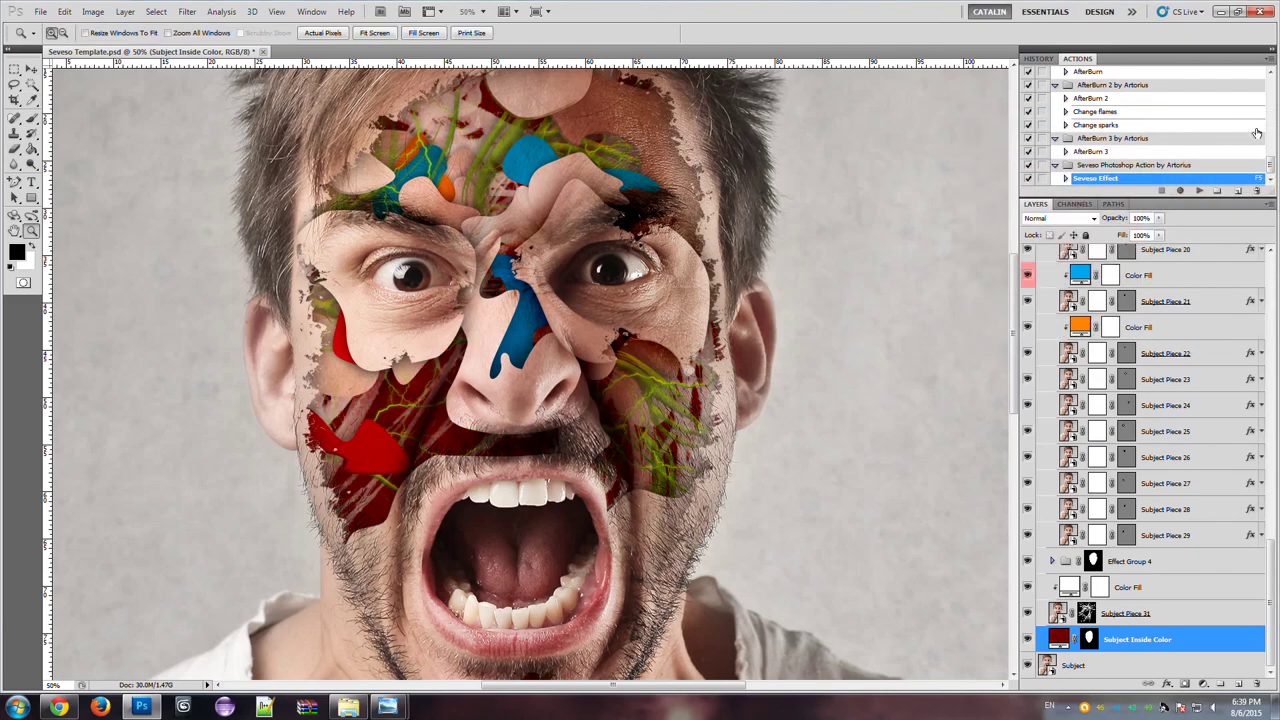
{"action": "scroll", "coordinate": [940, 254], "scroll_direction": "up", "scroll_amount": 1}
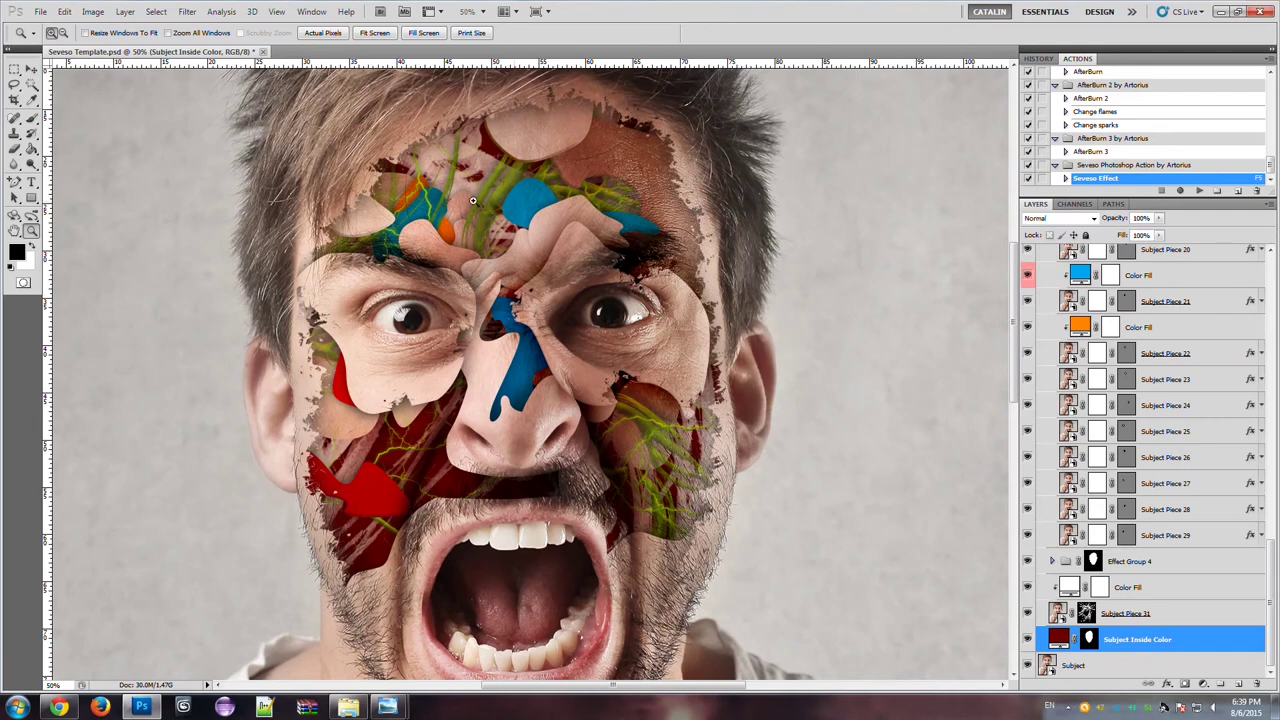
{"action": "left_click", "coordinate": [31, 69]}
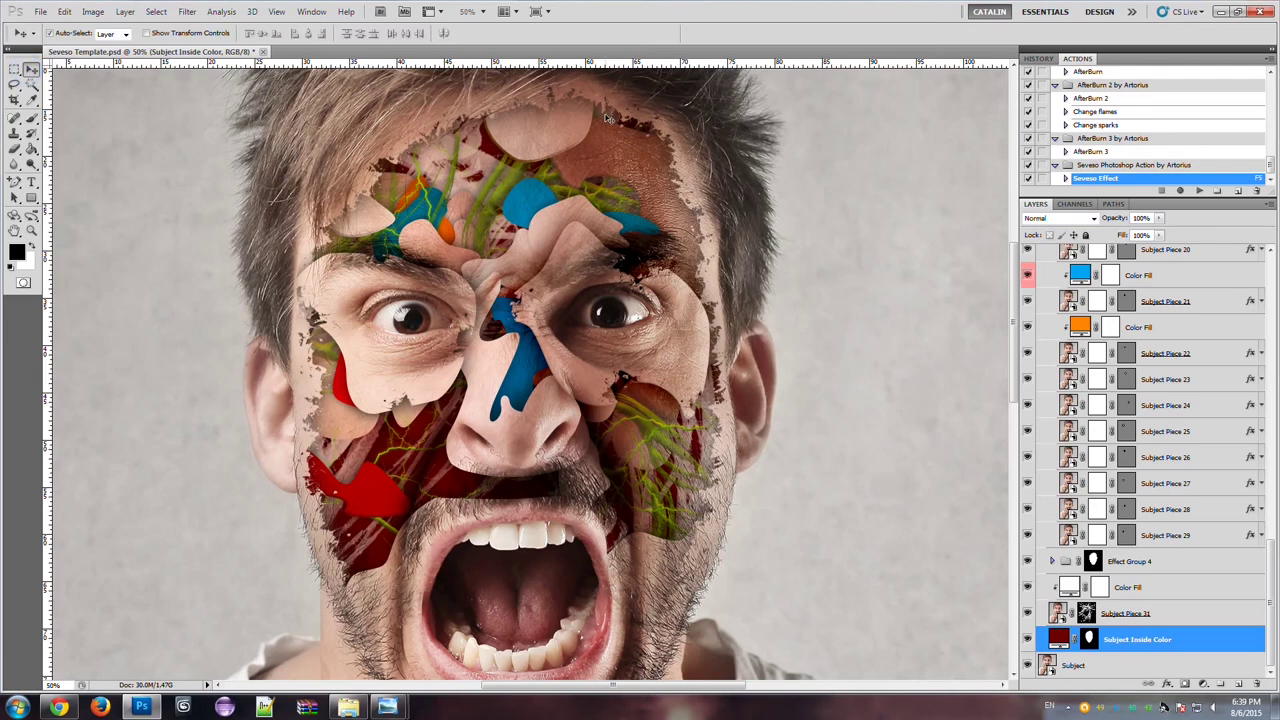
{"action": "left_click", "coordinate": [534, 151]}
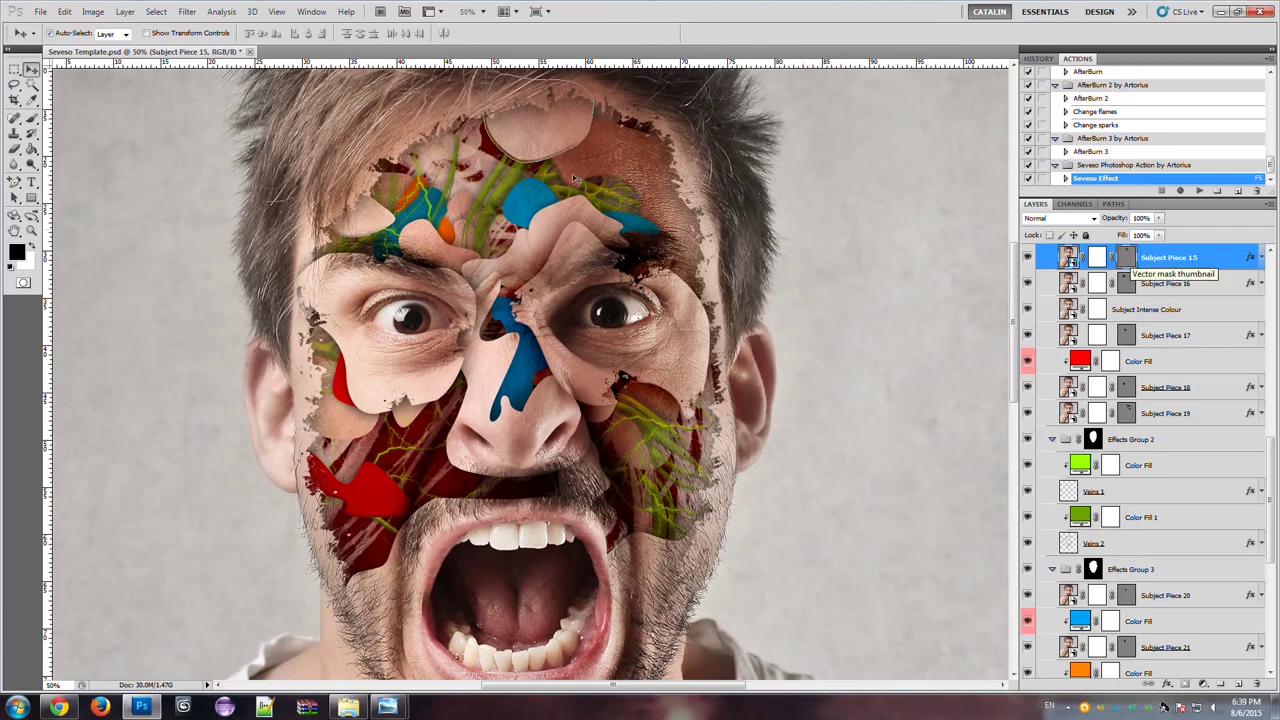
- Transform Subject Piece 15 down and right onto the left cheek beside the nose, then commit
{"action": "left_click", "coordinate": [64, 11]}
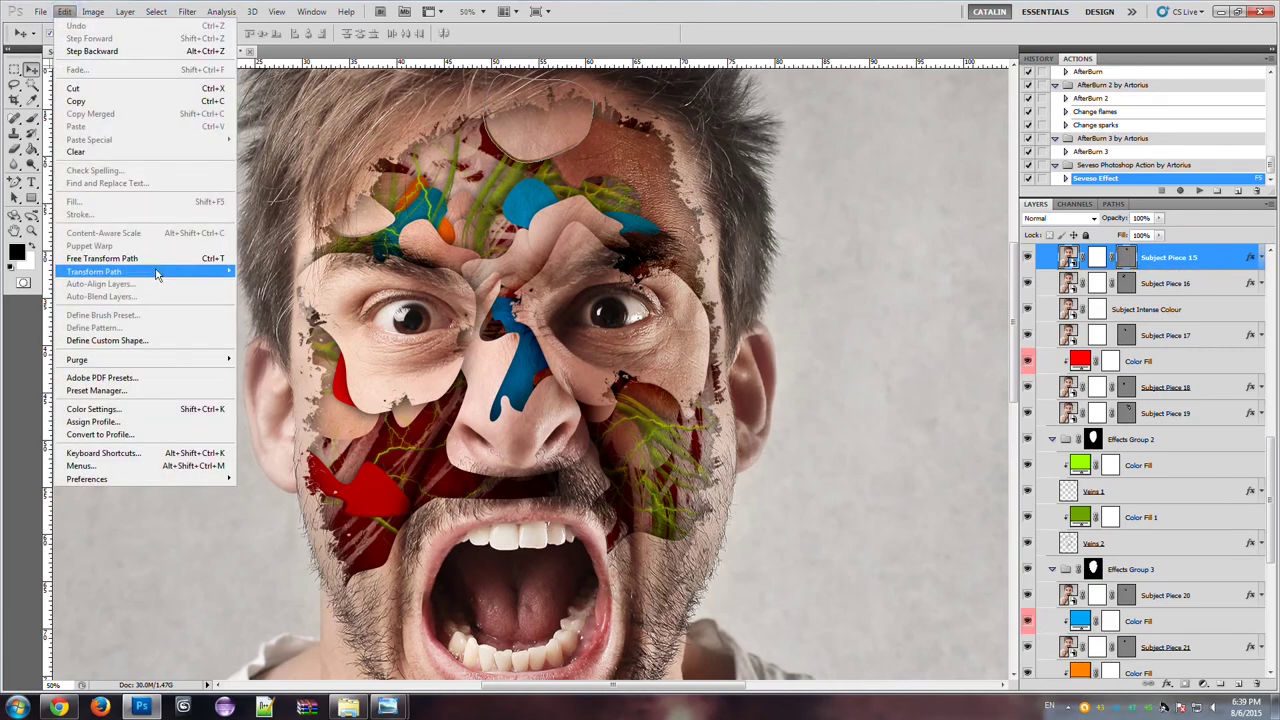
{"action": "mouse_move", "coordinate": [156, 274]}
{"action": "left_click", "coordinate": [280, 292]}
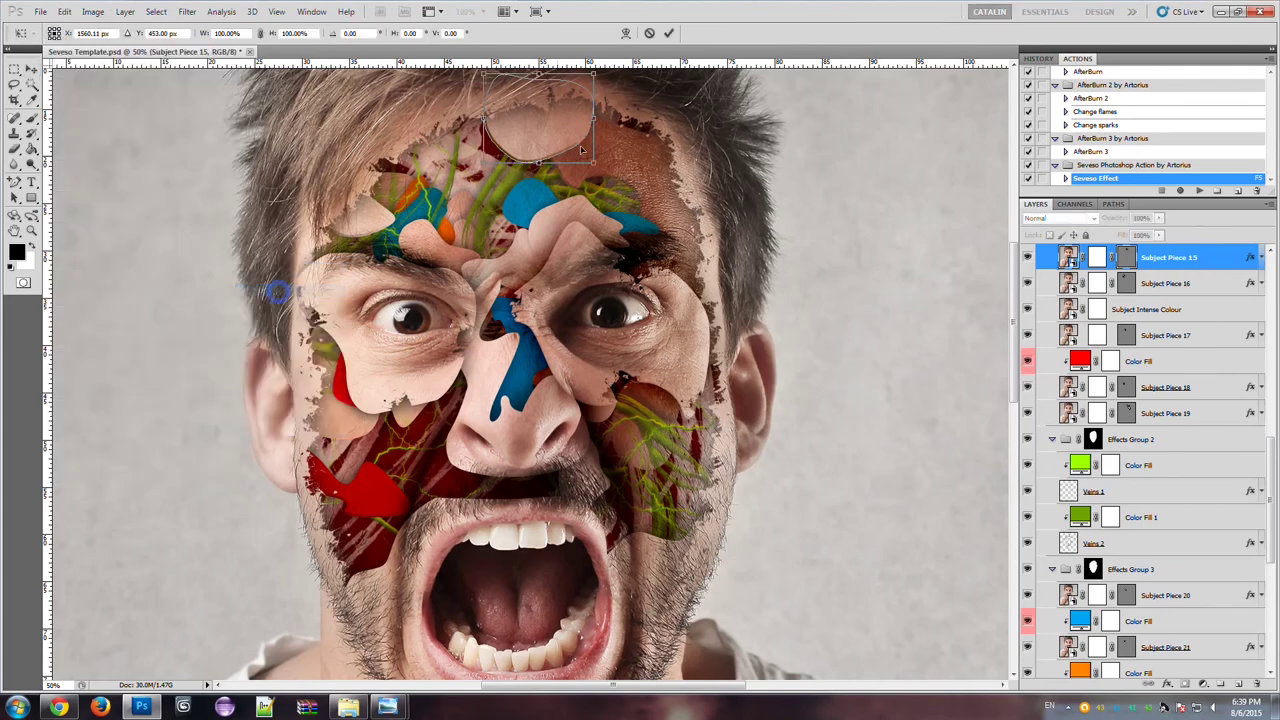
{"action": "mouse_move", "coordinate": [535, 145]}
{"action": "left_mouse_down"}
{"action": "mouse_move", "coordinate": [531, 134]}
{"action": "mouse_move", "coordinate": [427, 177]}
{"action": "mouse_move", "coordinate": [632, 149]}
{"action": "mouse_move", "coordinate": [662, 168]}
{"action": "mouse_move", "coordinate": [694, 258]}
{"action": "mouse_move", "coordinate": [511, 260]}
{"action": "left_mouse_up"}
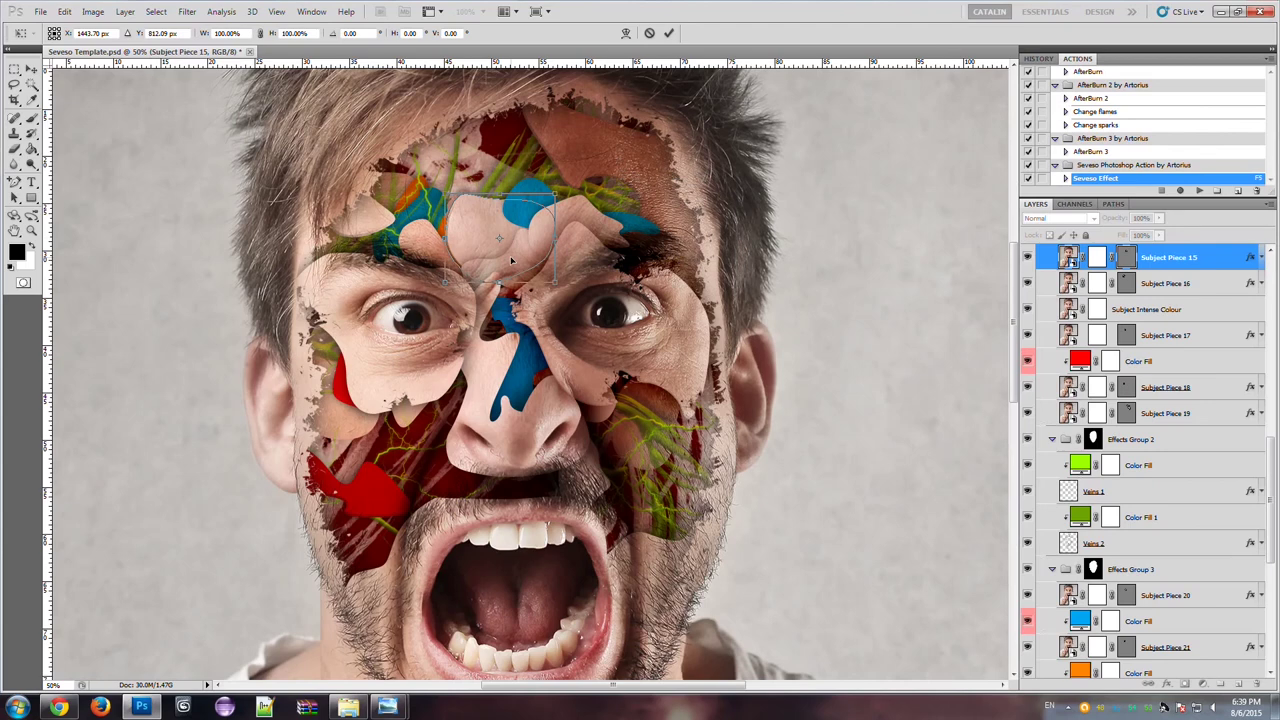
{"action": "left_click_drag", "start_coordinate": [445, 272], "coordinate": [418, 408]}
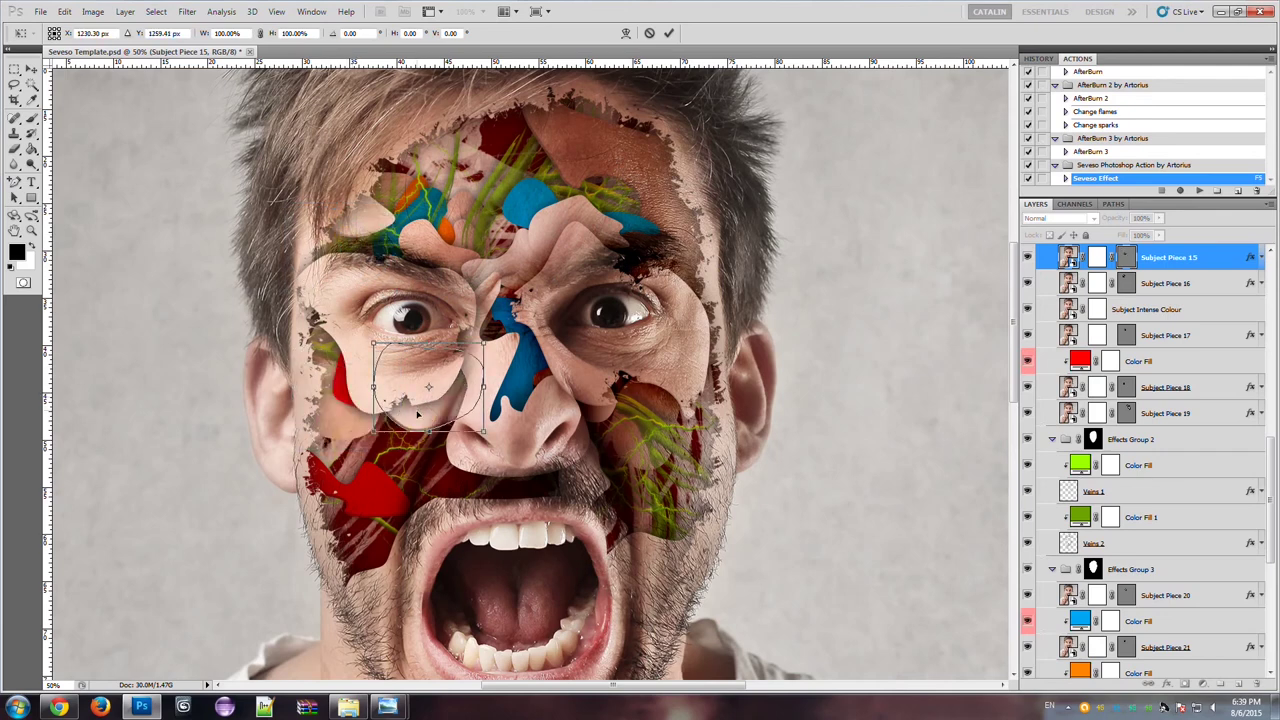
{"action": "left_click_drag", "start_coordinate": [418, 410], "coordinate": [430, 437]}
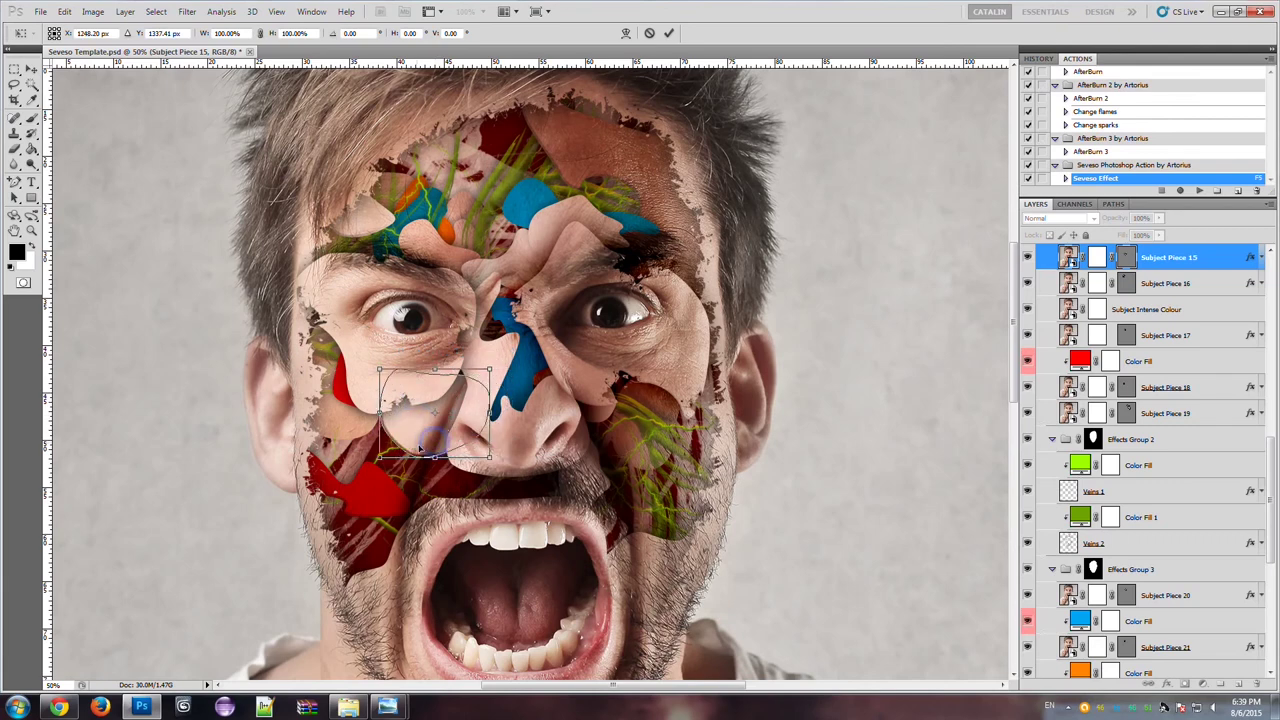
{"action": "left_click", "coordinate": [669, 34]}
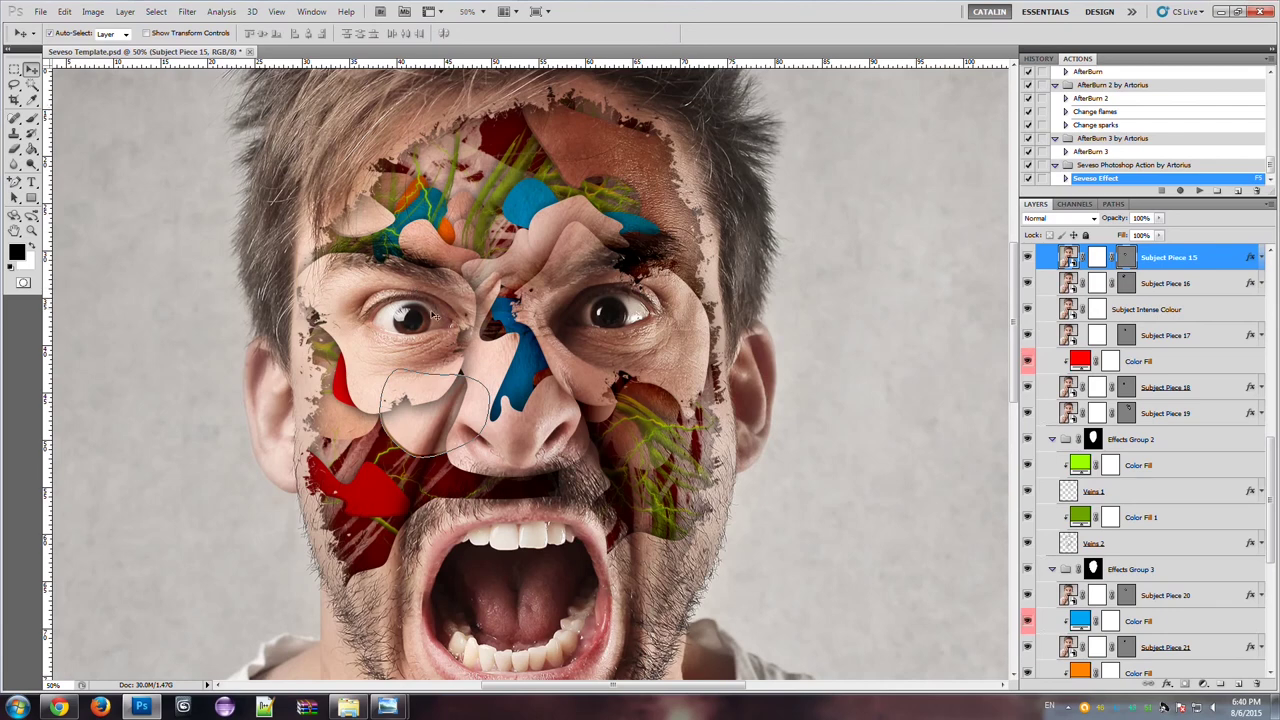
- Give Subject Piece 1 Right Eye's drop shadow 69% opacity, 32 px distance and a smaller size
{"action": "left_click", "coordinate": [408, 306]}
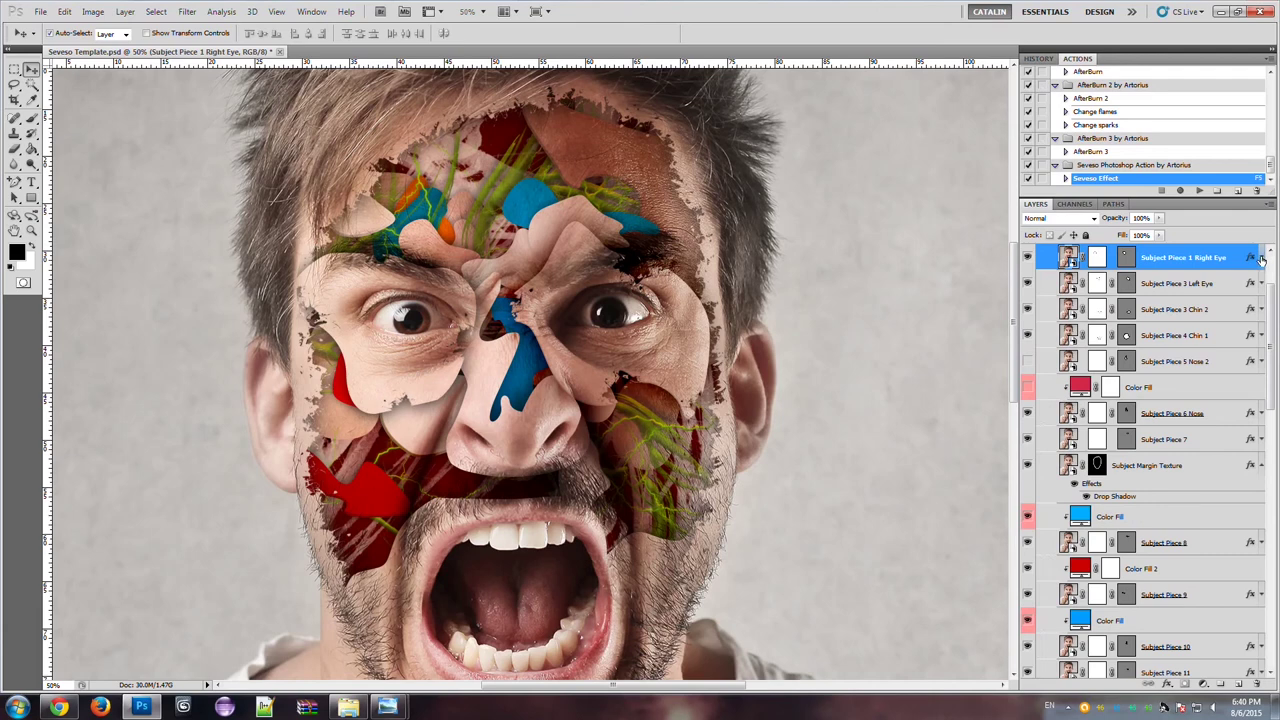
{"action": "left_click", "coordinate": [1262, 258]}
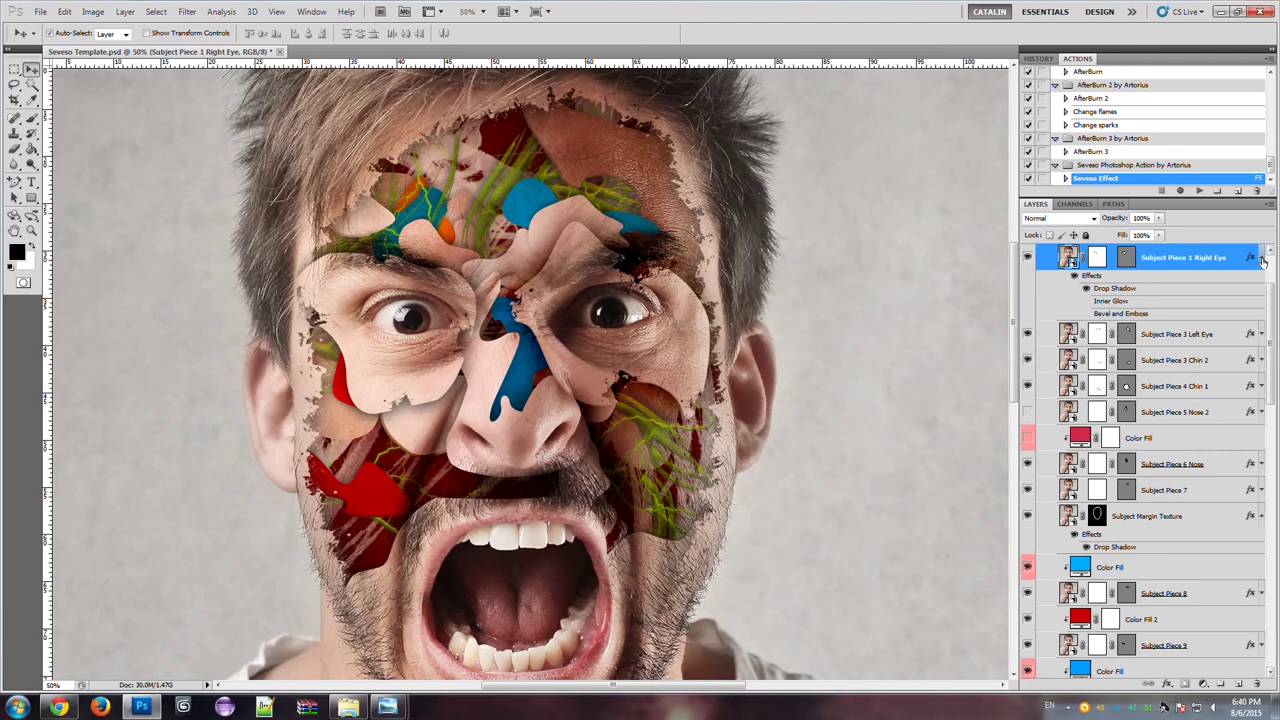
{"action": "double_click", "coordinate": [1113, 289]}
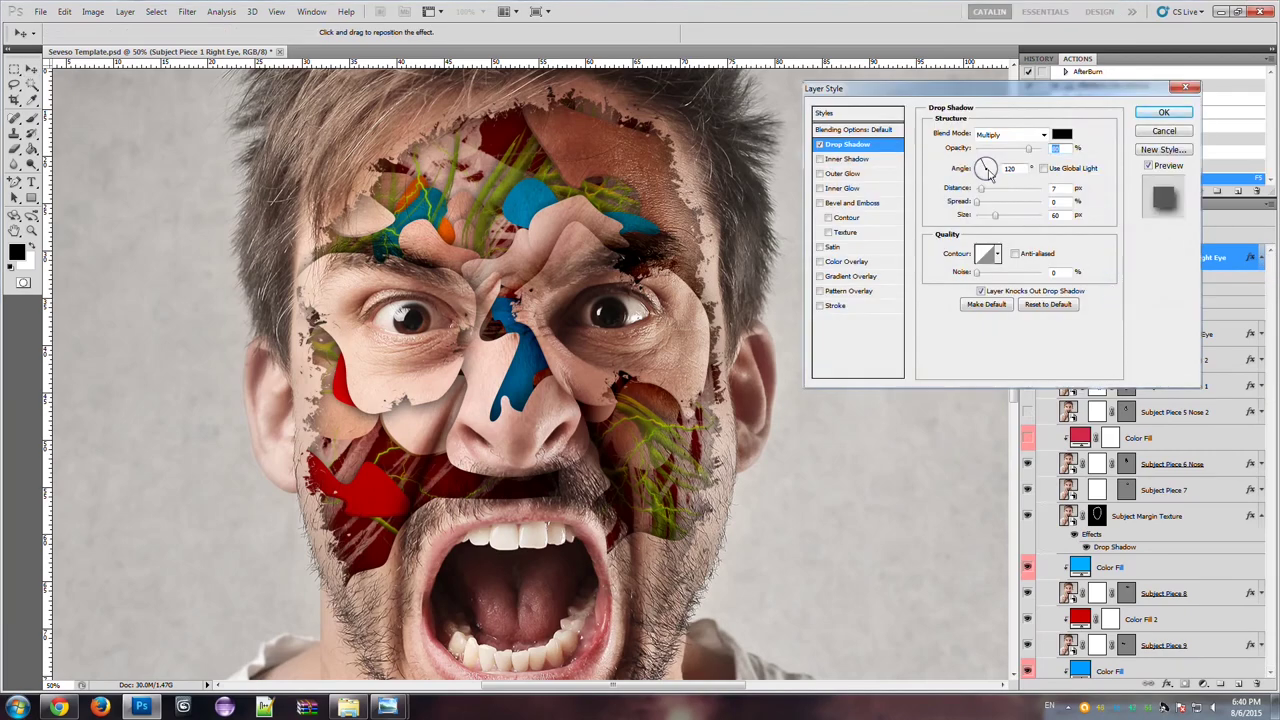
{"action": "left_click_drag", "start_coordinate": [1012, 86], "coordinate": [940, 83]}
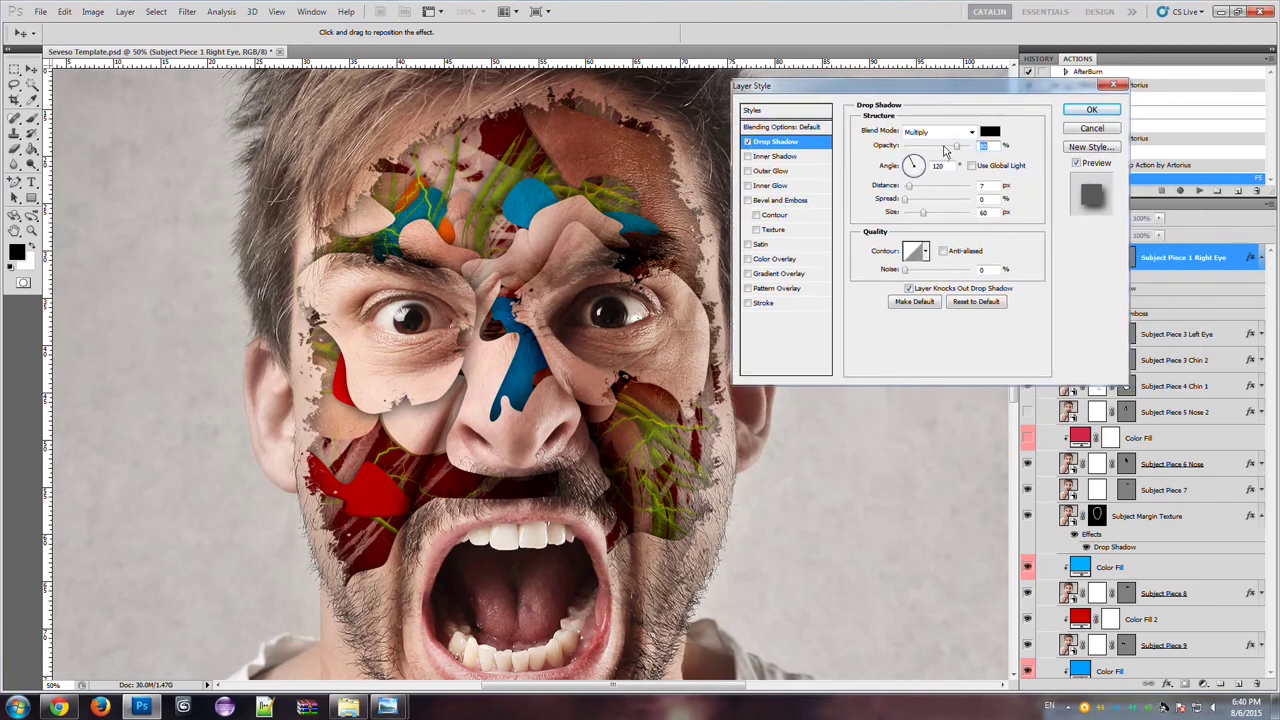
{"action": "mouse_move", "coordinate": [944, 149]}
{"action": "left_mouse_down"}
{"action": "mouse_move", "coordinate": [905, 152]}
{"action": "mouse_move", "coordinate": [955, 149]}
{"action": "left_mouse_up"}
{"action": "left_click_drag", "start_coordinate": [913, 189], "coordinate": [931, 213]}
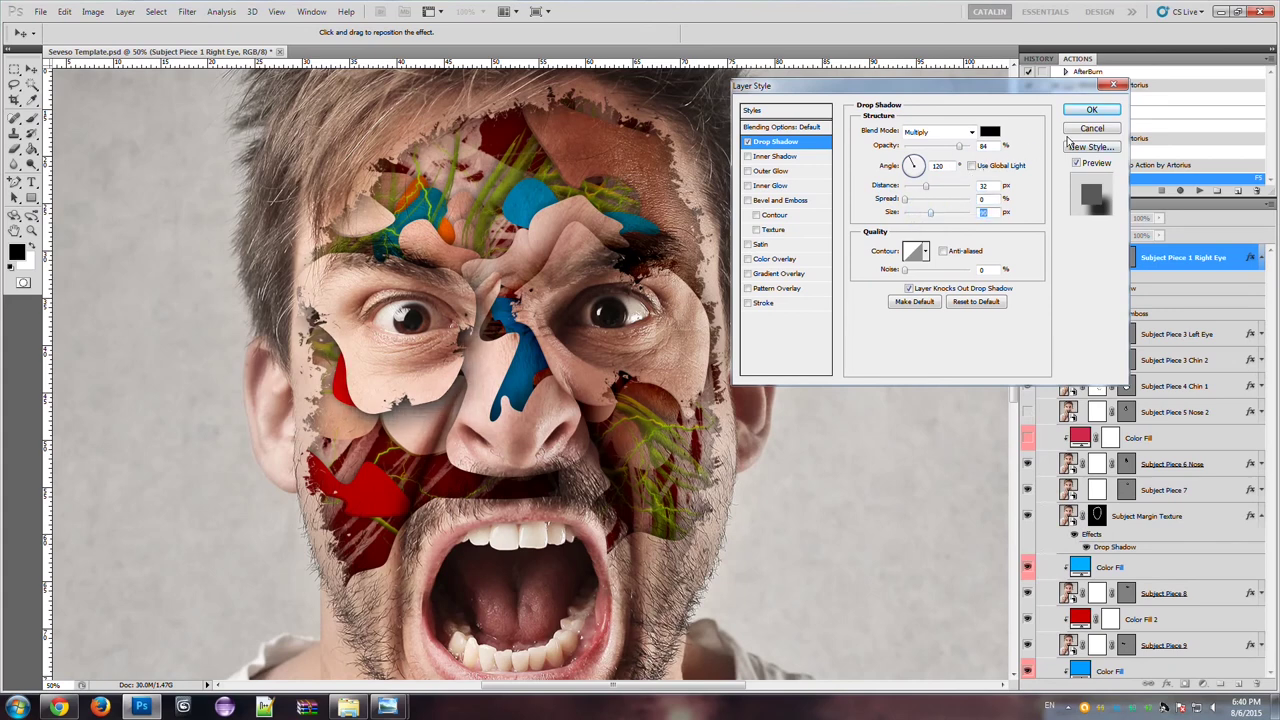
{"action": "left_click_drag", "start_coordinate": [961, 148], "coordinate": [949, 149]}
{"action": "left_click_drag", "start_coordinate": [930, 214], "coordinate": [928, 213]}
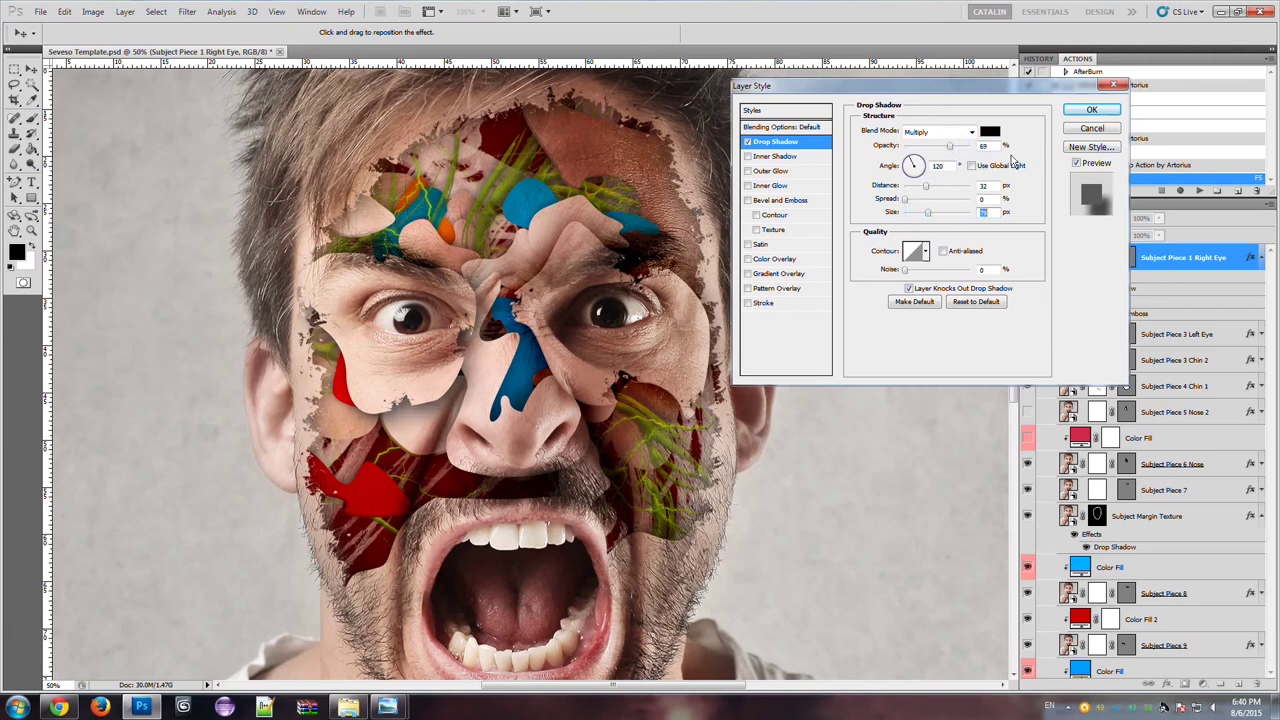
{"action": "left_click", "coordinate": [1089, 110]}
{"action": "mouse_move", "coordinate": [1013, 257]}
{"action": "left_mouse_down"}
{"action": "mouse_move", "coordinate": [1017, 330]}
{"action": "mouse_move", "coordinate": [1015, 252]}
{"action": "left_mouse_up"}
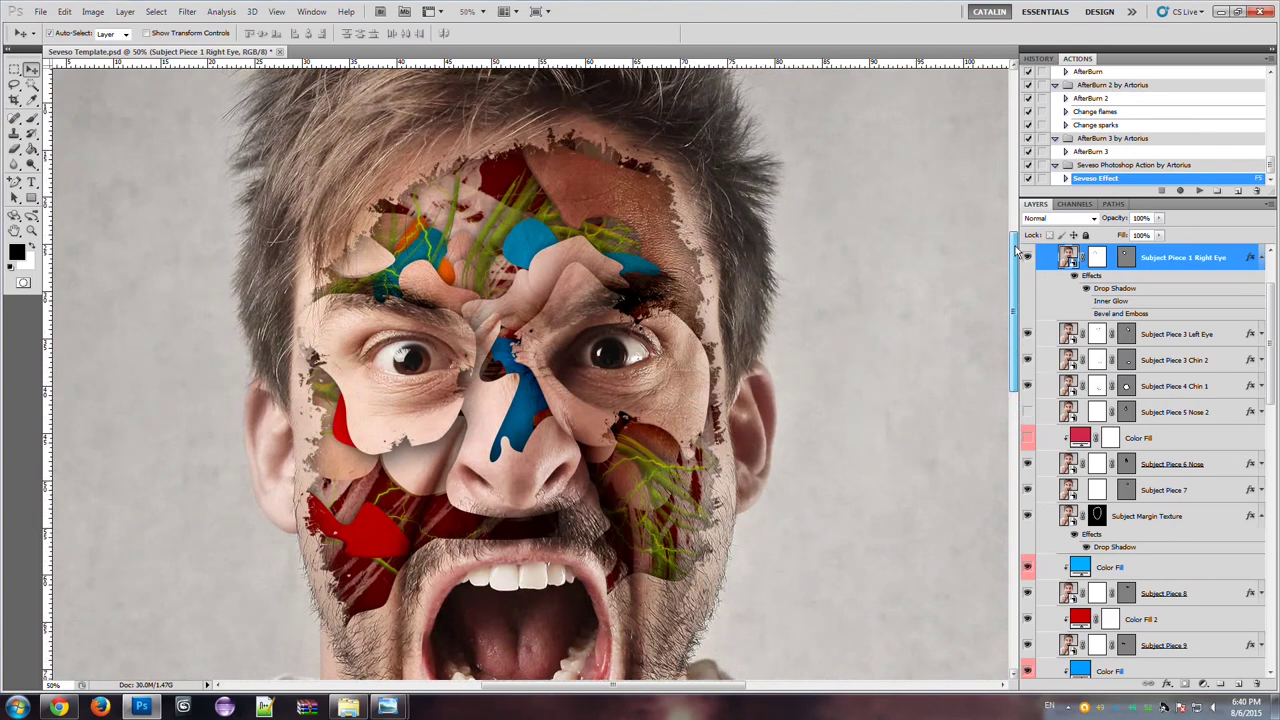
- Play the Seveso Effect action from the Actions panel to group the finished face
{"action": "scroll", "coordinate": [1090, 457], "scroll_direction": "down", "scroll_amount": 3}
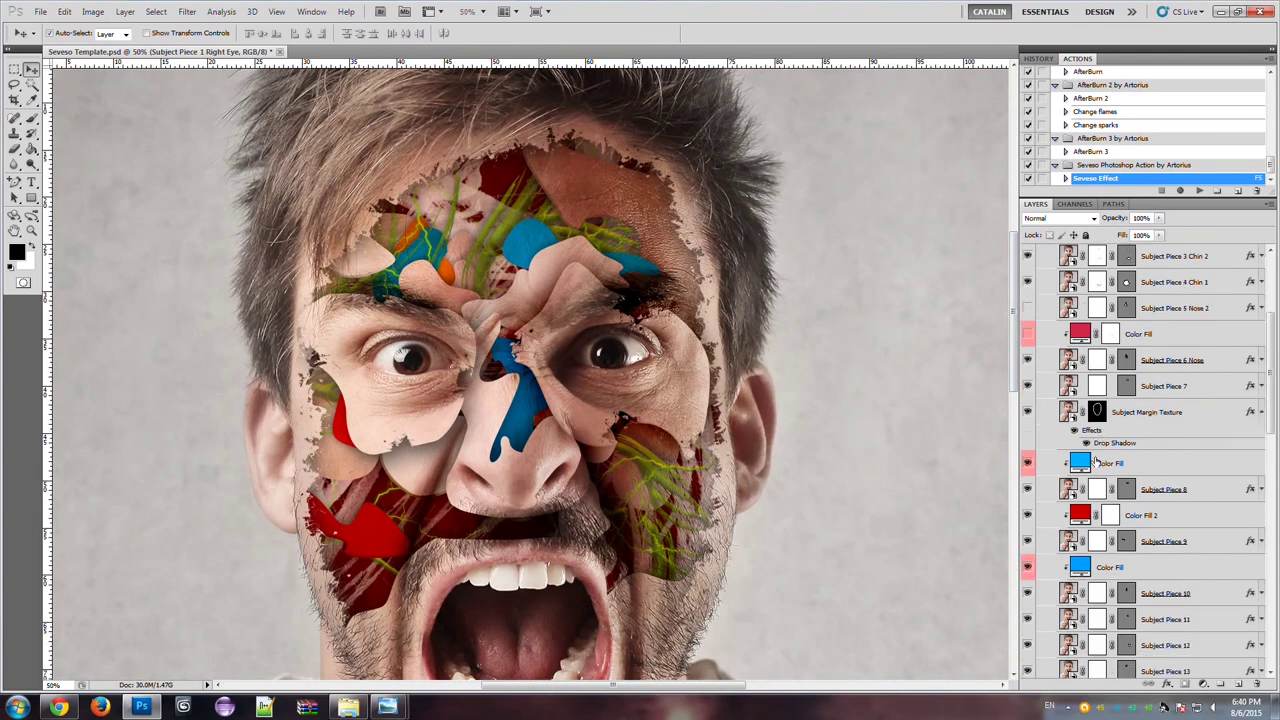
{"action": "scroll", "coordinate": [1090, 457], "scroll_direction": "down", "scroll_amount": 1}
{"action": "scroll", "coordinate": [1090, 457], "scroll_direction": "down", "scroll_amount": 5}
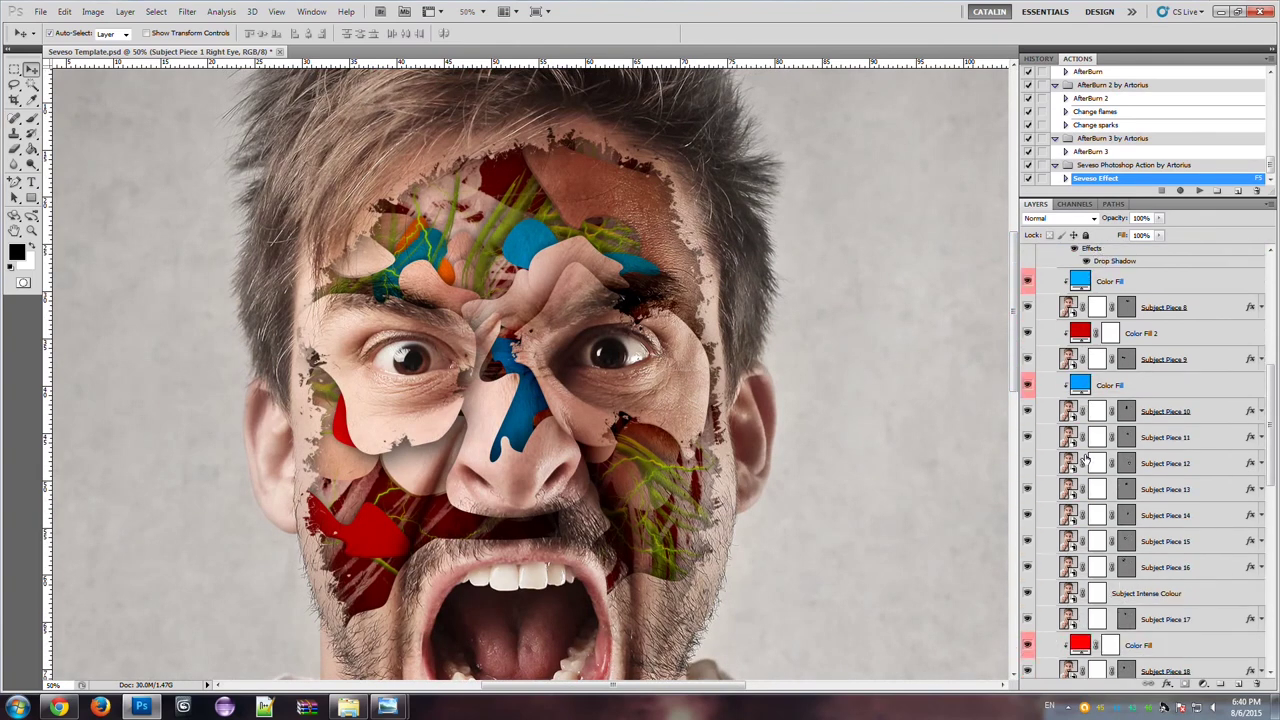
{"action": "scroll", "coordinate": [1083, 476], "scroll_direction": "down", "scroll_amount": 2}
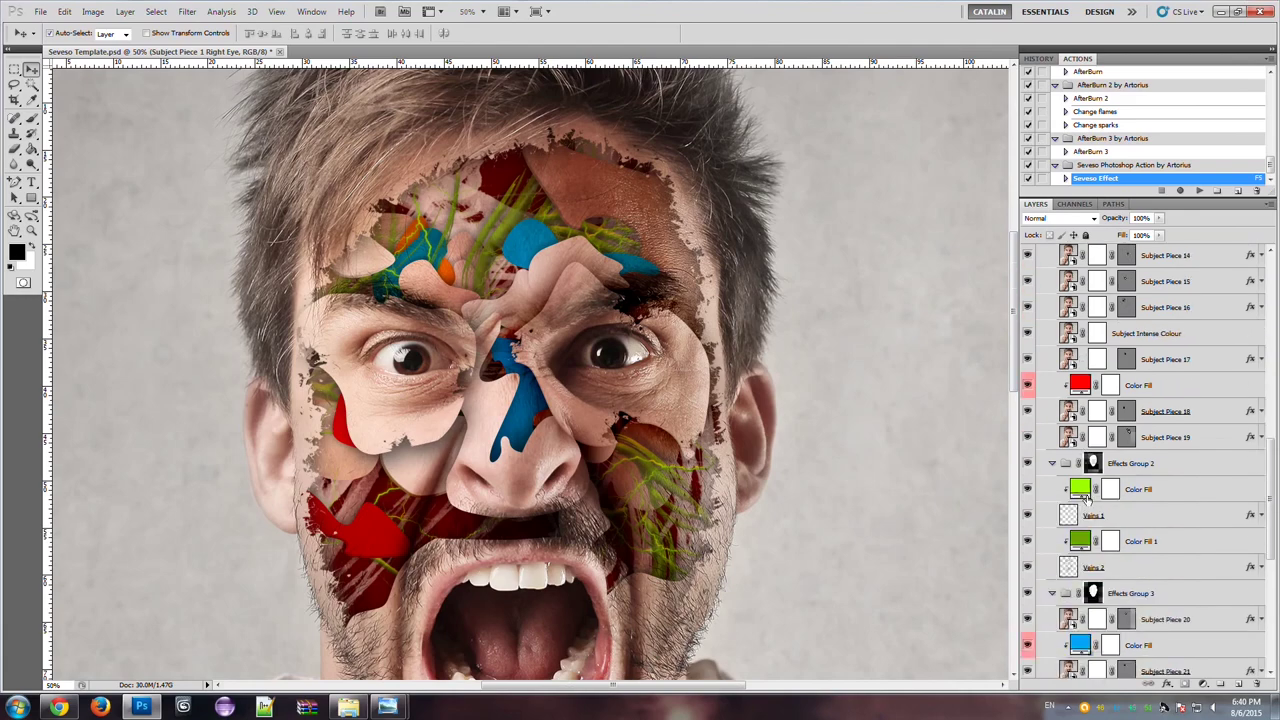
{"action": "scroll", "coordinate": [1042, 492], "scroll_direction": "down", "scroll_amount": 1}
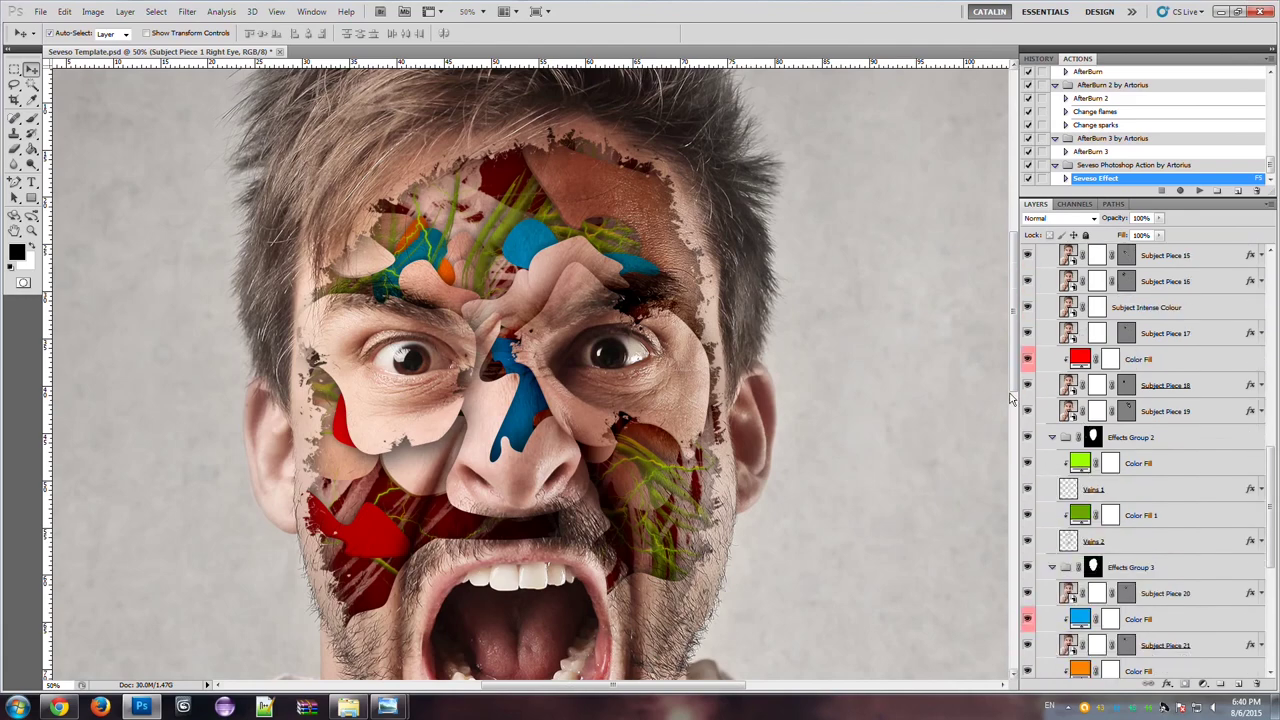
{"action": "scroll", "coordinate": [1014, 390], "scroll_direction": "down", "scroll_amount": 2}
{"action": "scroll", "coordinate": [1014, 394], "scroll_direction": "down", "scroll_amount": 2}
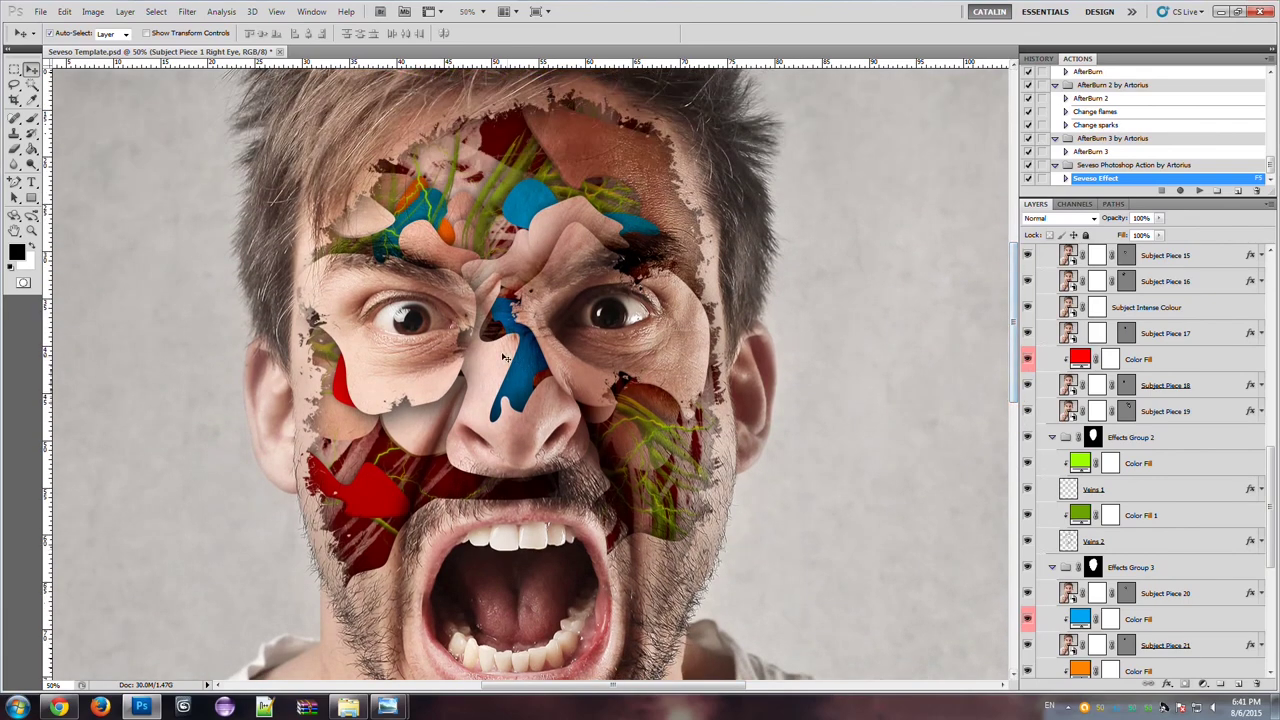
{"action": "scroll", "coordinate": [1158, 418], "scroll_direction": "down", "scroll_amount": 3}
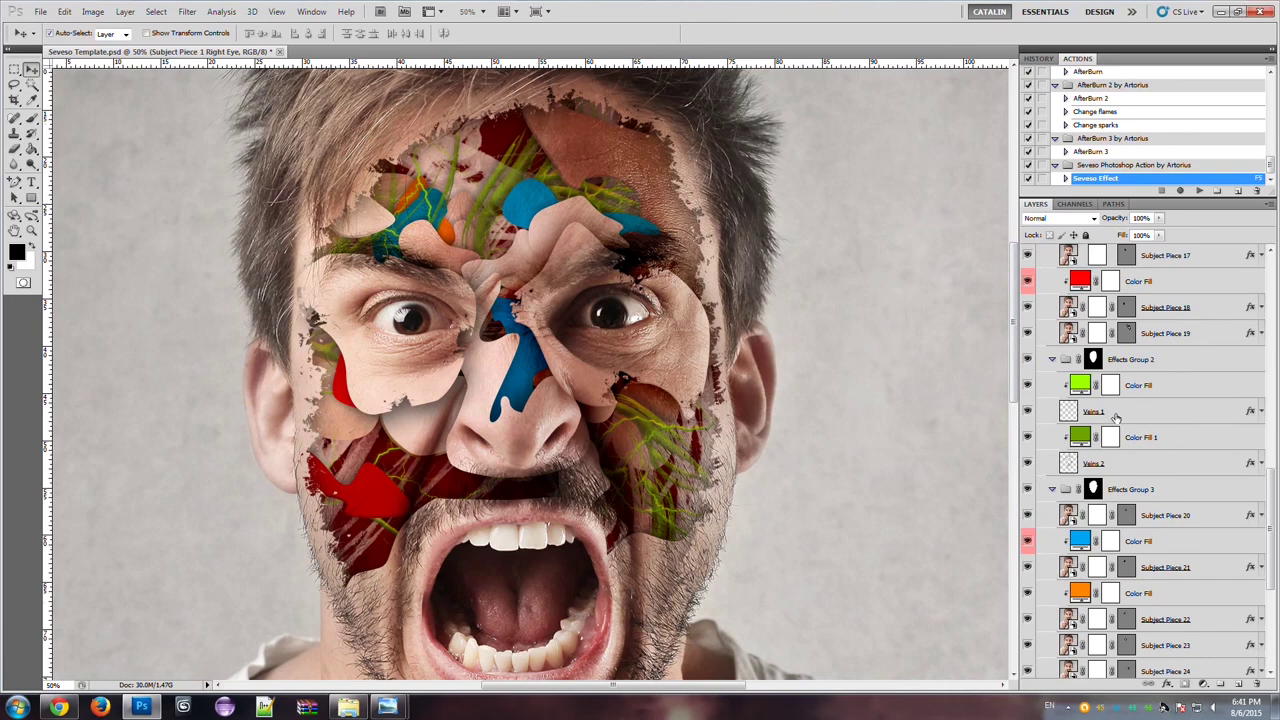
{"action": "scroll", "coordinate": [1115, 418], "scroll_direction": "up", "scroll_amount": 16}
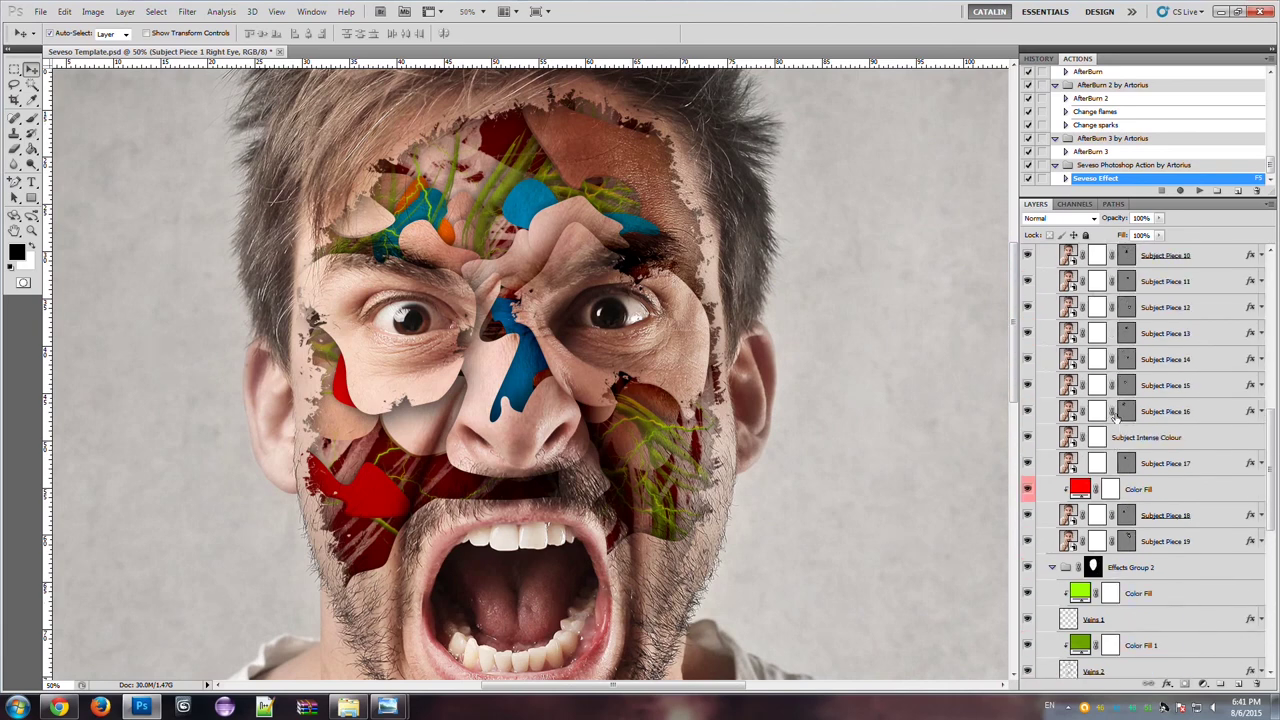
{"action": "scroll", "coordinate": [1115, 418], "scroll_direction": "up", "scroll_amount": 4}
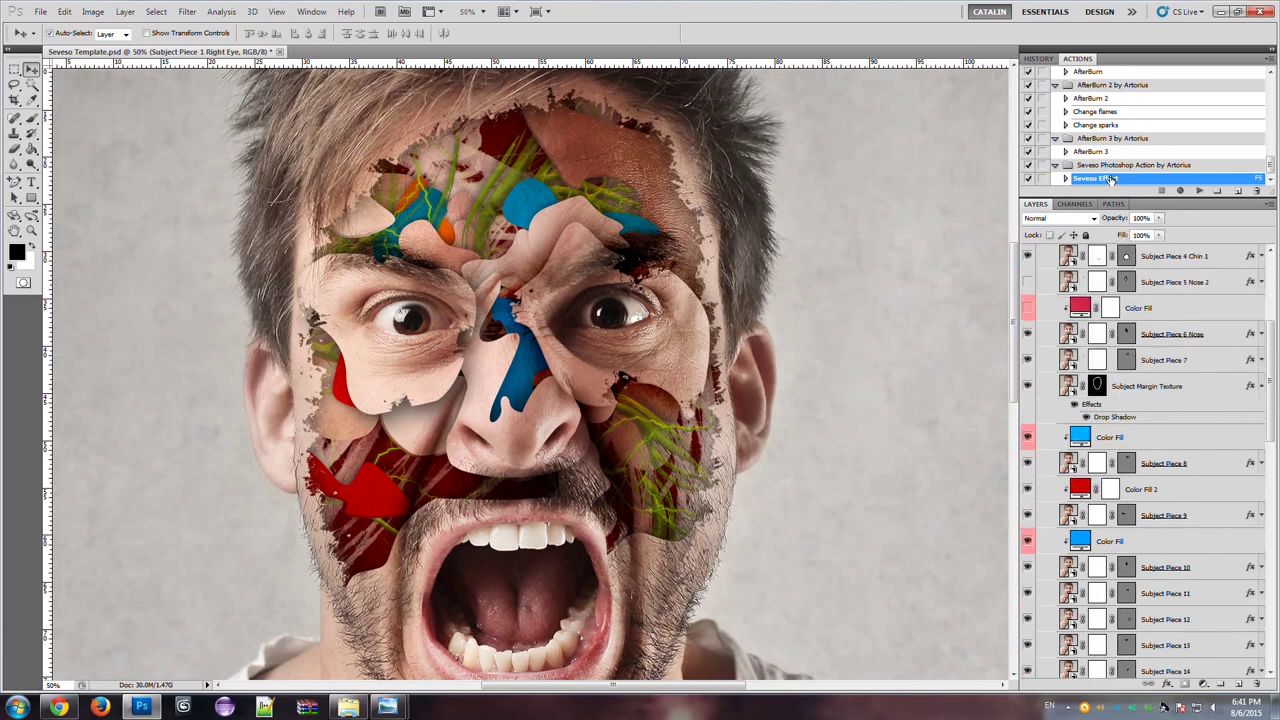
{"action": "left_click", "coordinate": [1199, 191]}
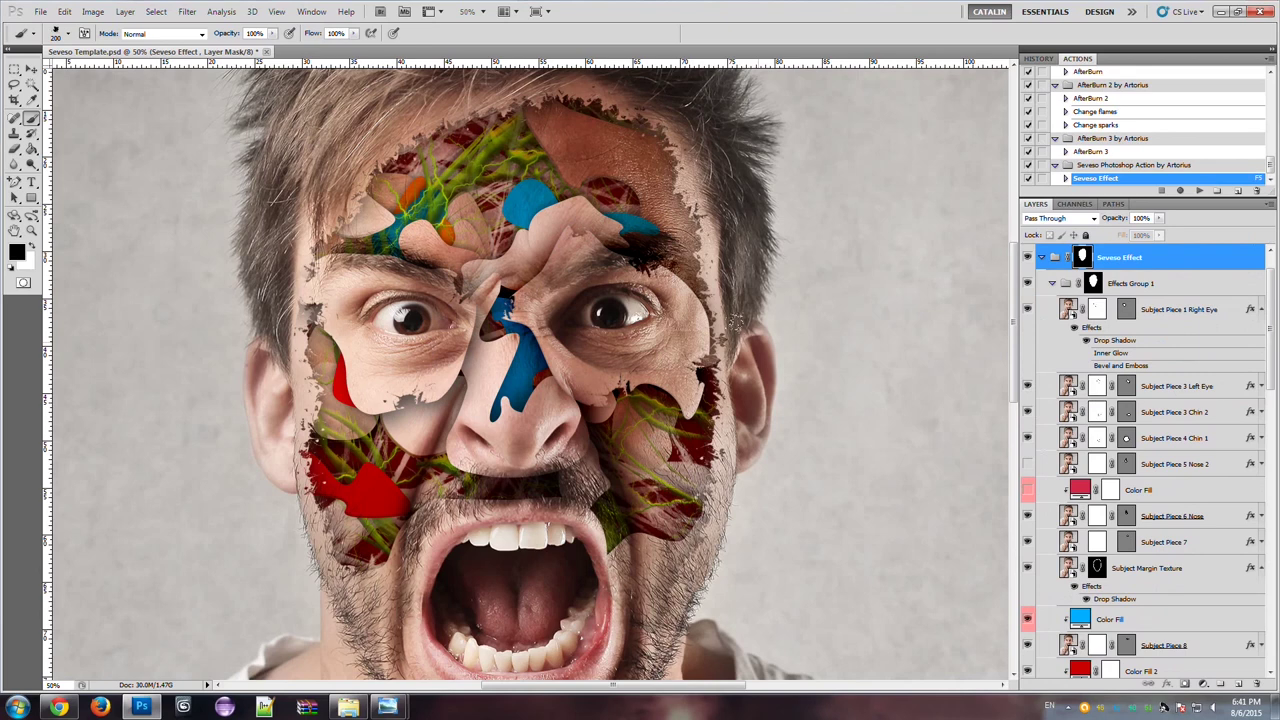
{"action": "left_click", "coordinate": [31, 69]}
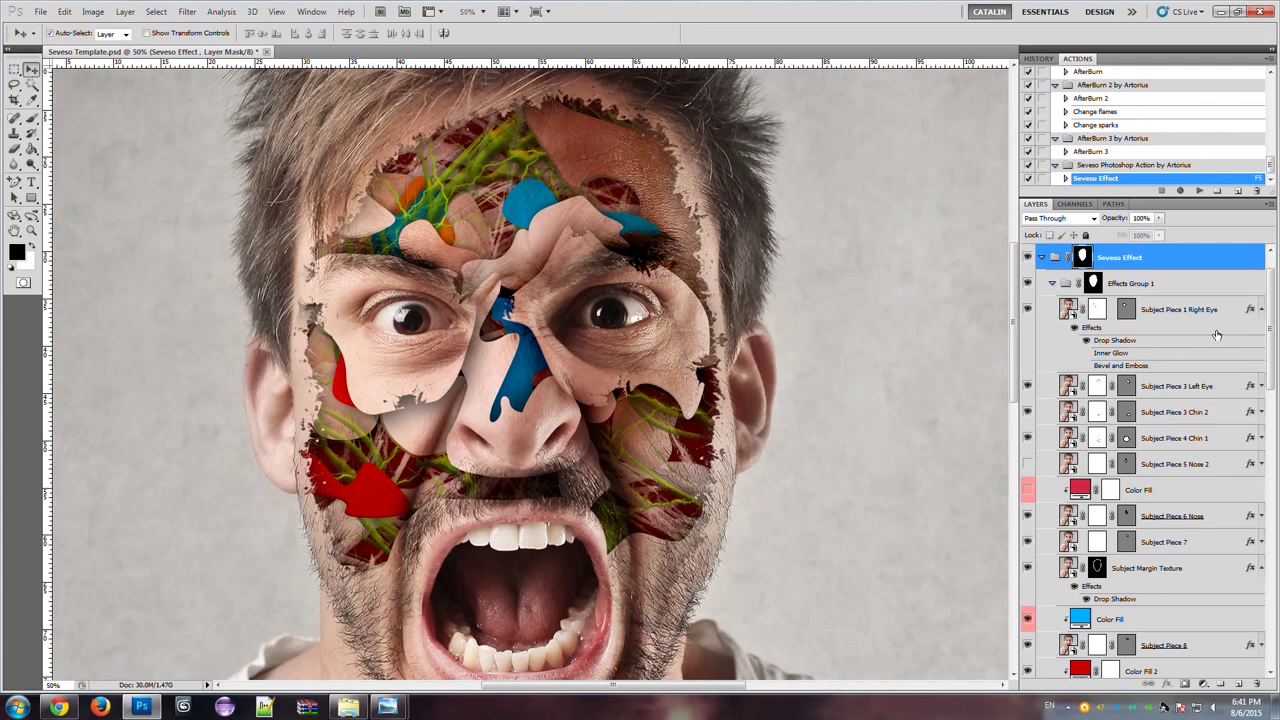
{"action": "scroll", "coordinate": [1186, 395], "scroll_direction": "up", "scroll_amount": 1}
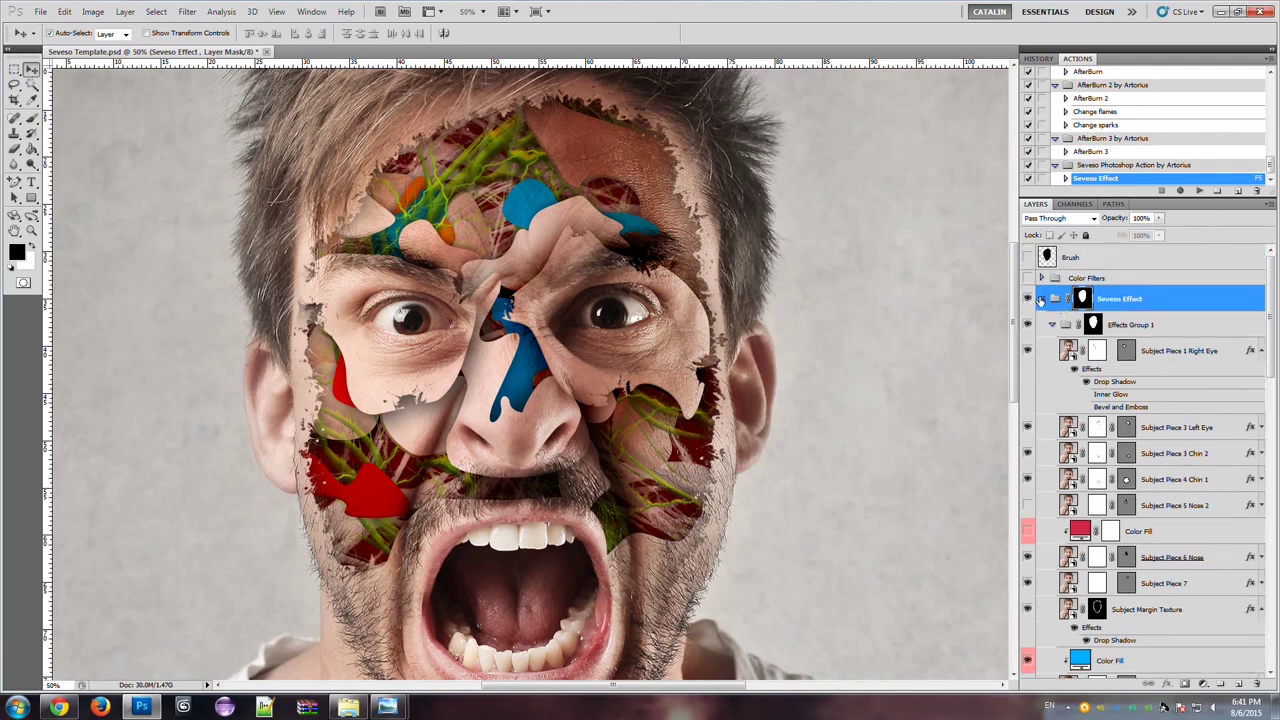
{"action": "left_click", "coordinate": [1041, 299]}
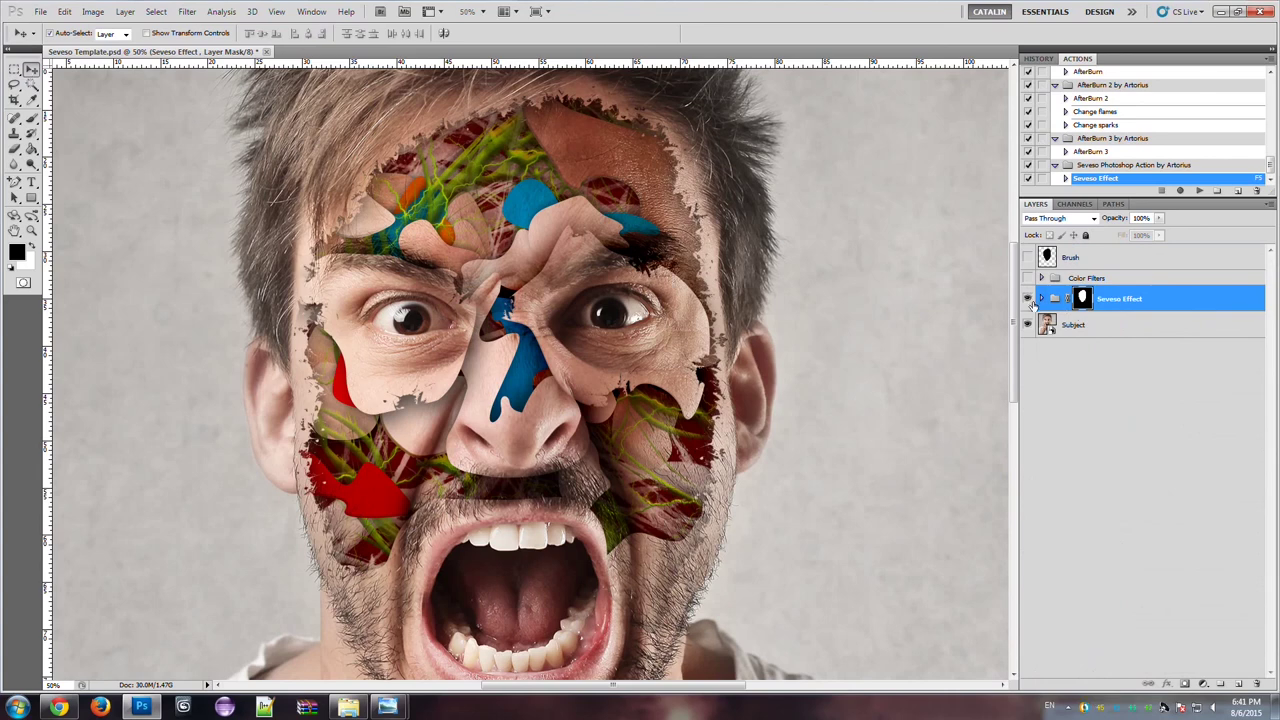
{"action": "left_click", "coordinate": [1028, 299]}
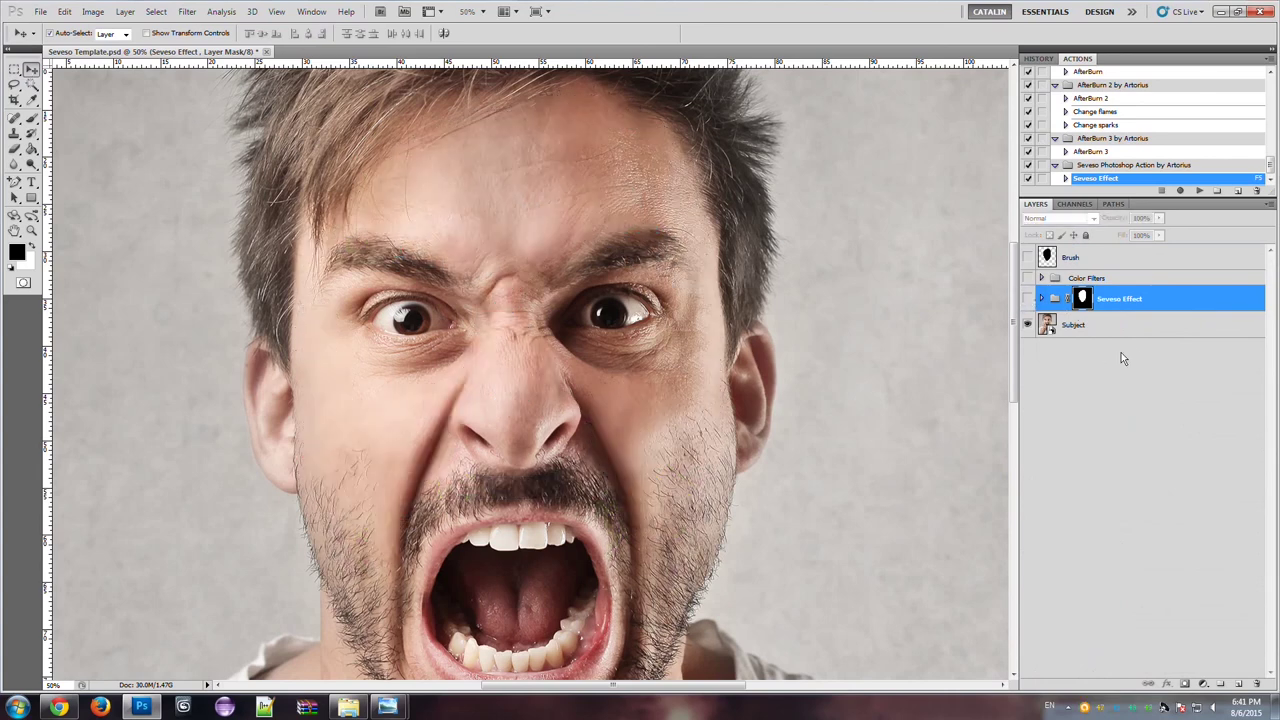
{"action": "left_click", "coordinate": [1105, 330]}
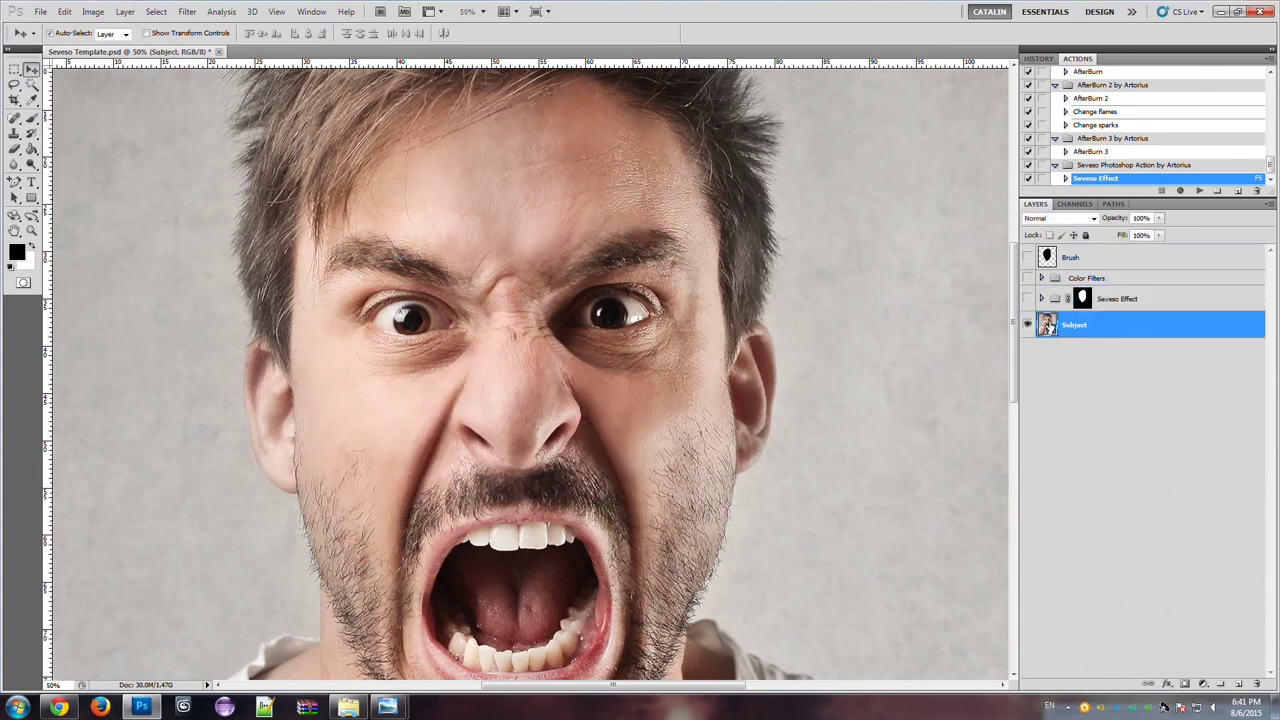
{"action": "left_click", "coordinate": [1028, 258]}
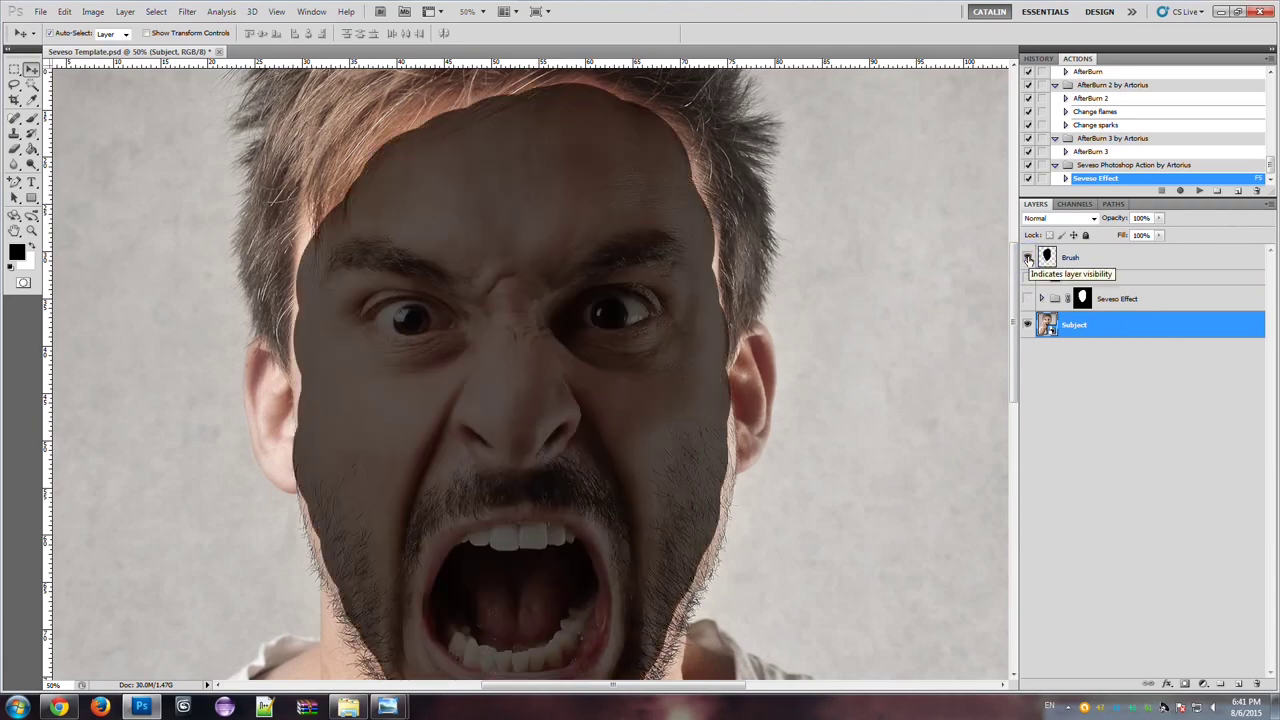
{"action": "left_click", "coordinate": [1028, 258]}
{"action": "left_click", "coordinate": [1028, 258]}
{"action": "left_click", "coordinate": [1028, 258]}
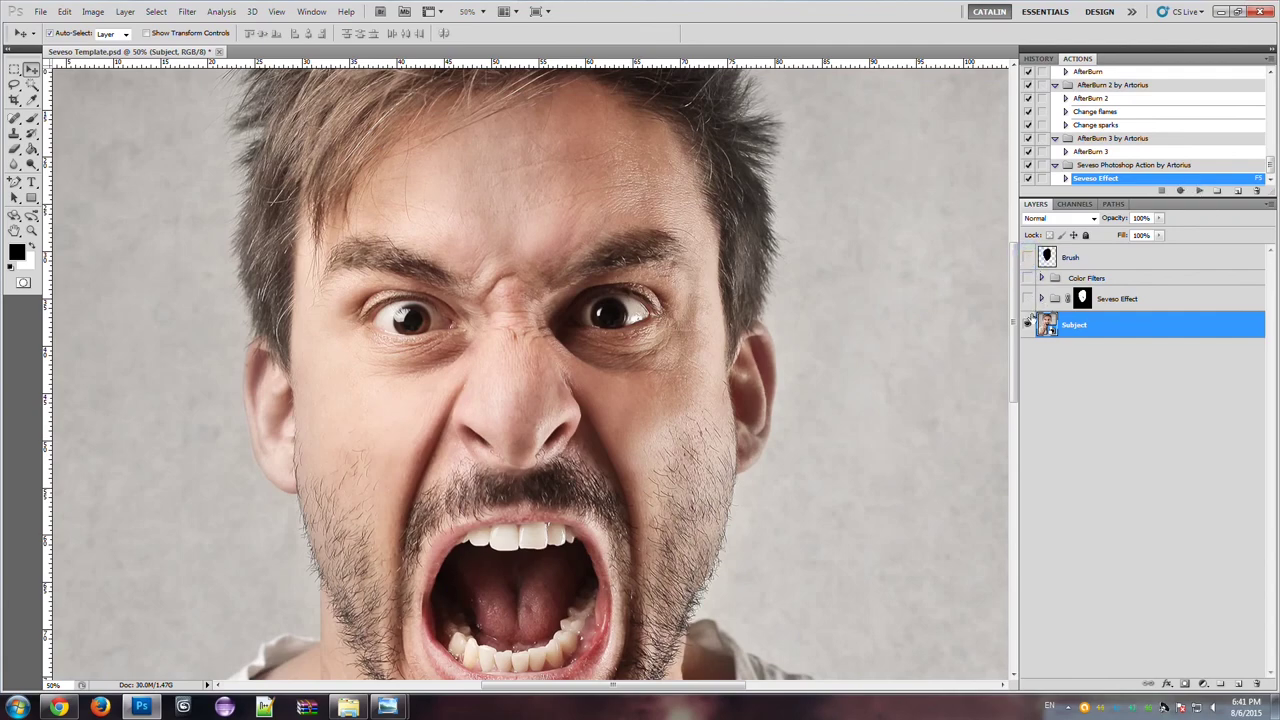
{"action": "left_click", "coordinate": [1042, 298]}
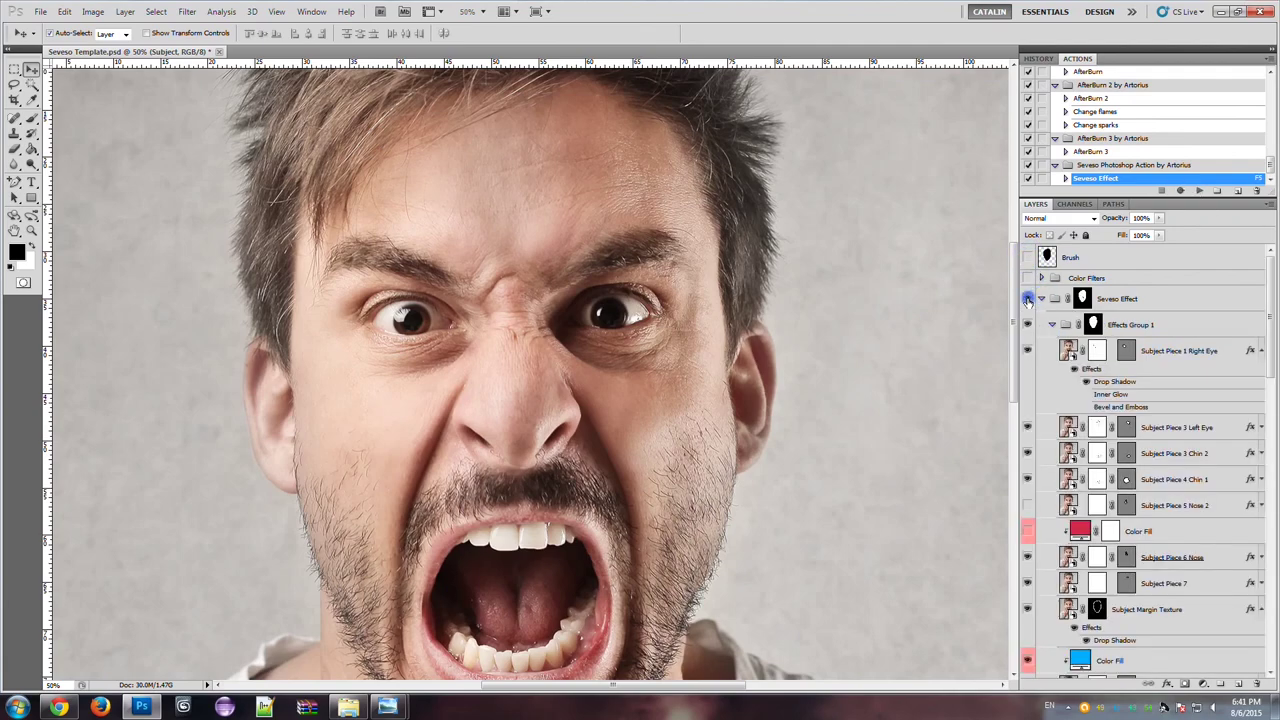
{"action": "left_click", "coordinate": [1027, 299]}
{"action": "left_click_drag", "start_coordinate": [1014, 278], "coordinate": [1013, 295]}
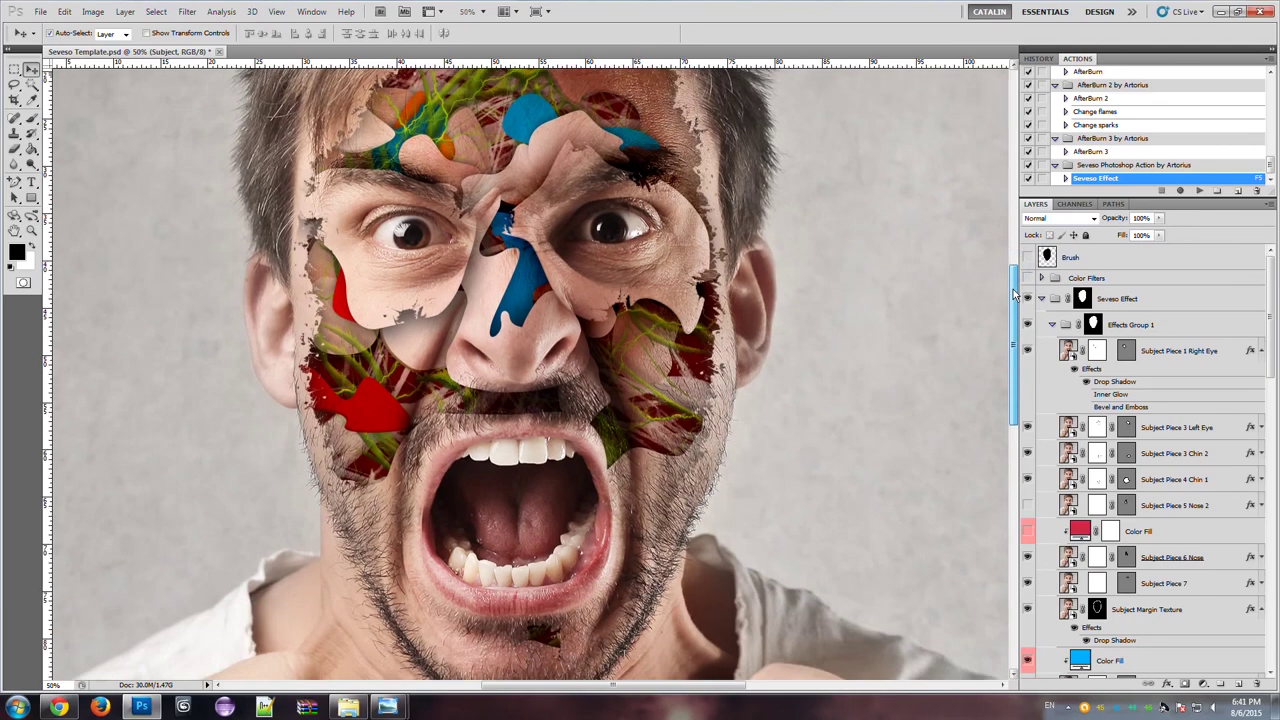
- Zoom out to 33.3% and scroll to view the whole angry portrait
{"action": "left_click", "coordinate": [31, 231]}
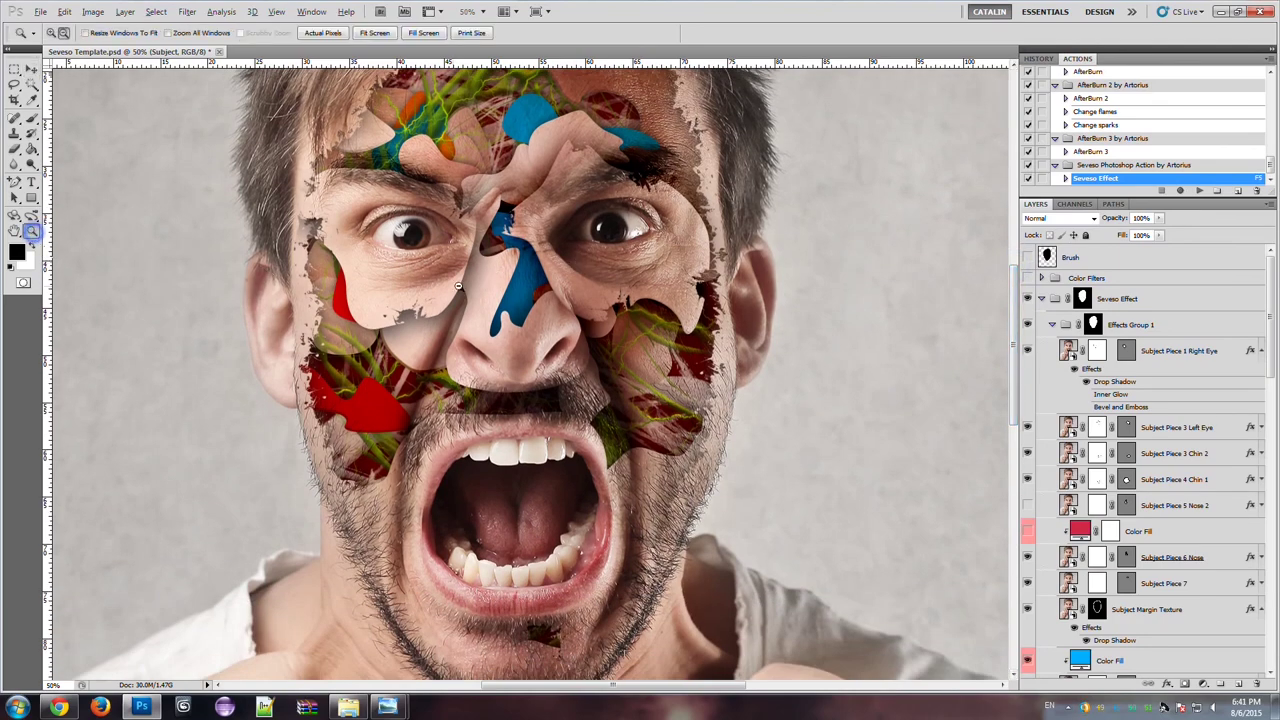
{"action": "left_click", "coordinate": [458, 286], "text": "alt"}
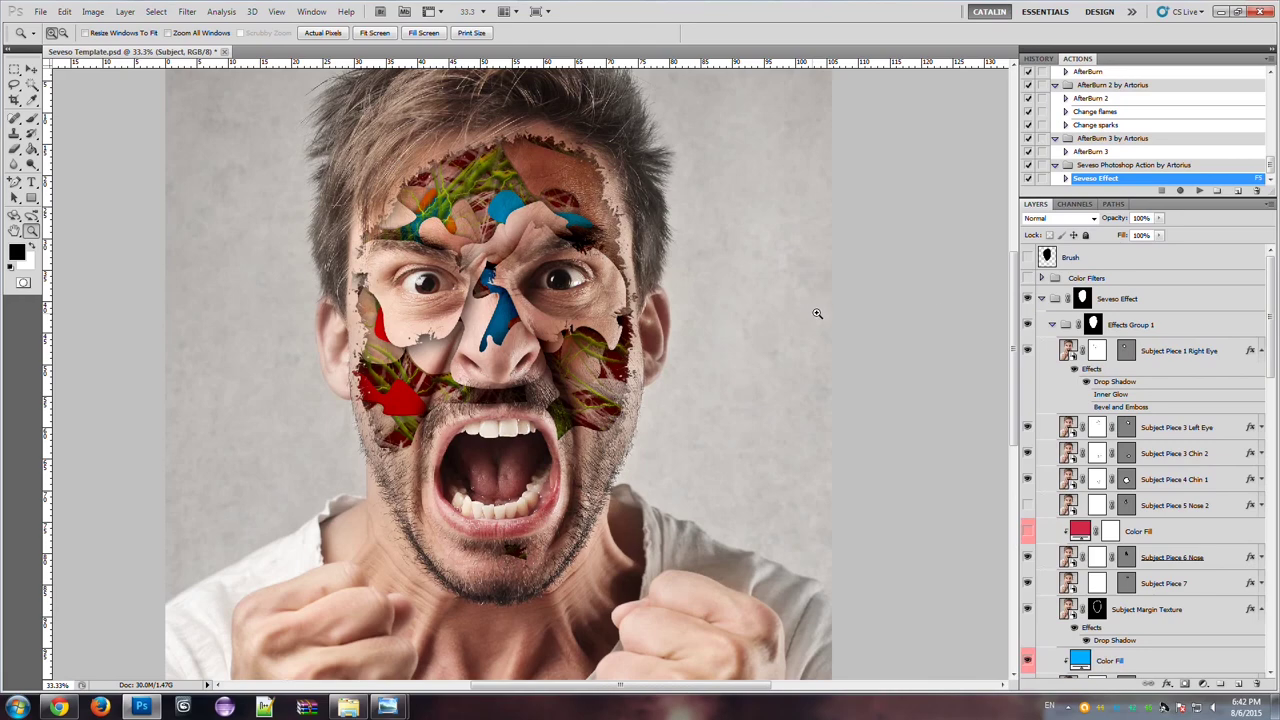
{"action": "left_click_drag", "start_coordinate": [1016, 272], "coordinate": [1008, 240]}
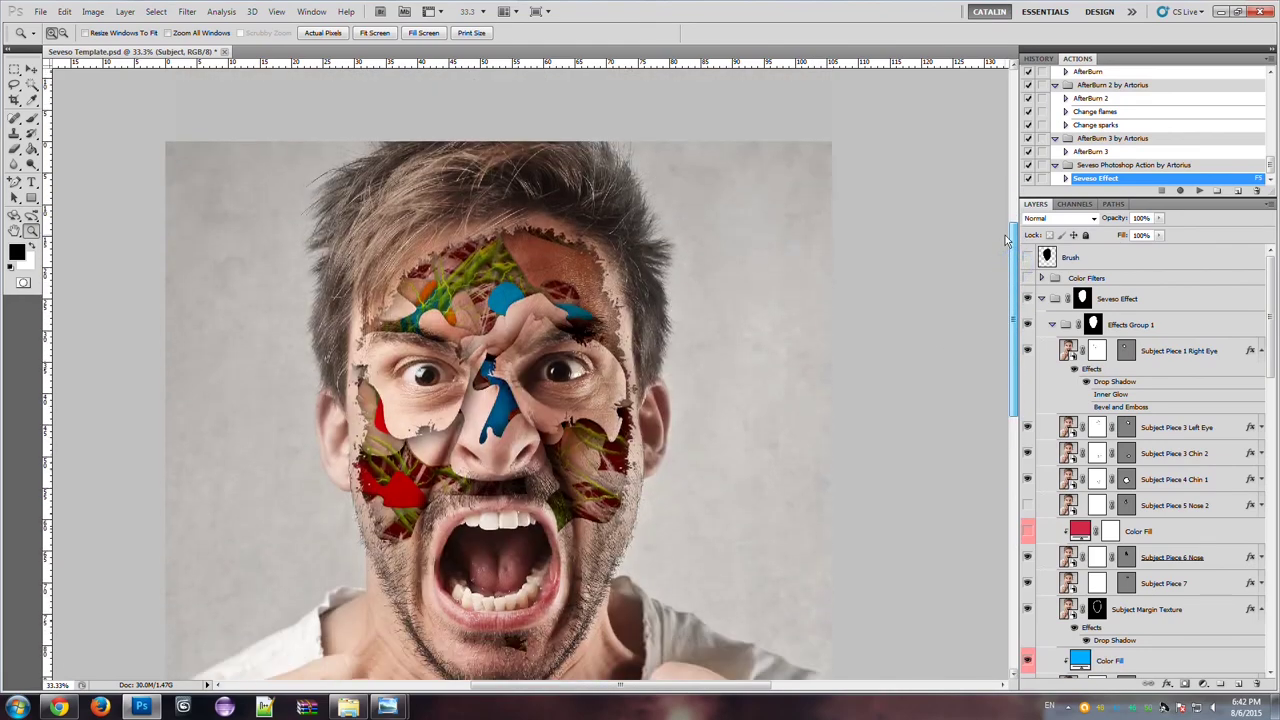